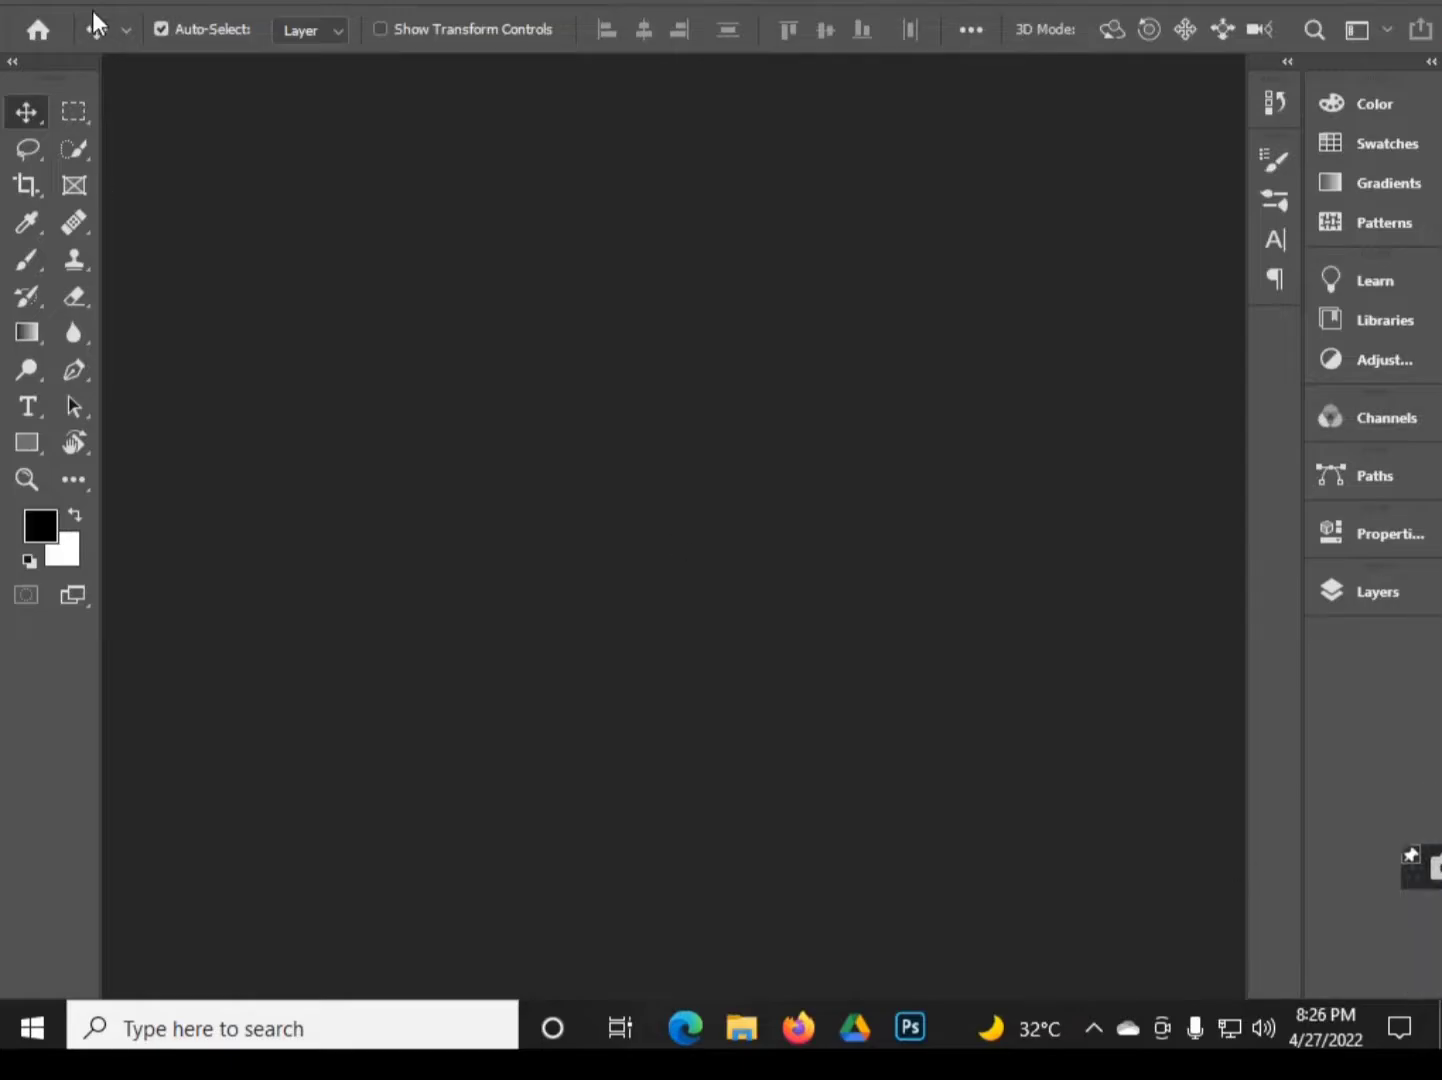
- Create a blank 1080 × 1350 px, 300 ppi portrait canvas from the custom preset
{"action": "left_click", "coordinate": [62, 2]}
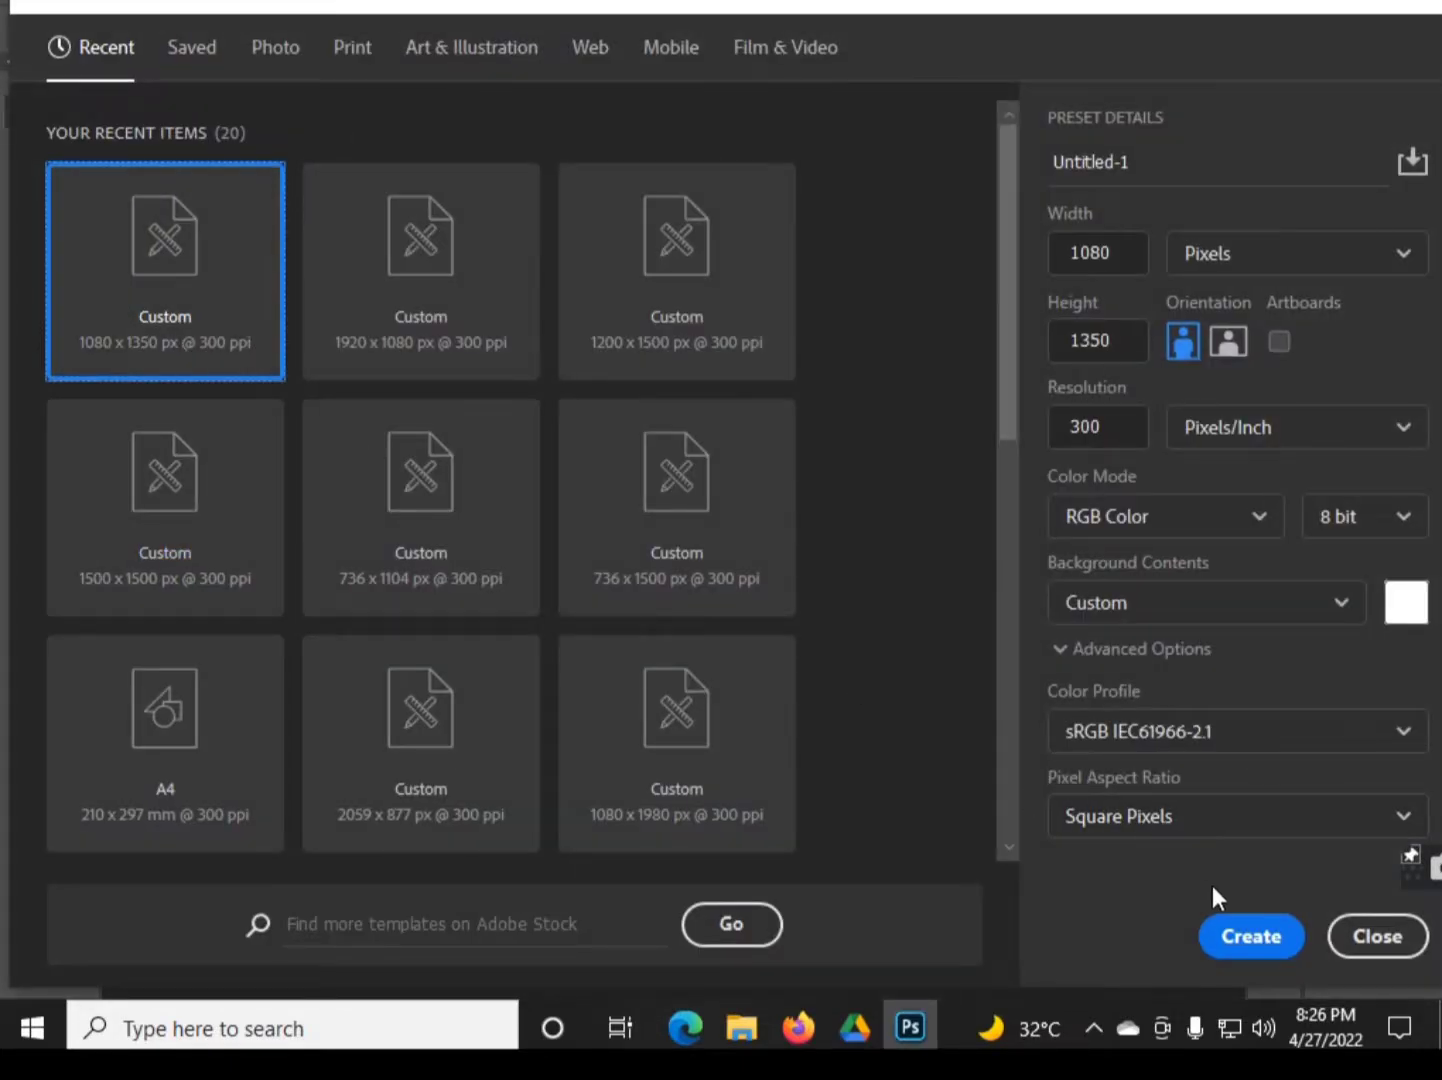
{"action": "left_click", "coordinate": [1222, 925]}
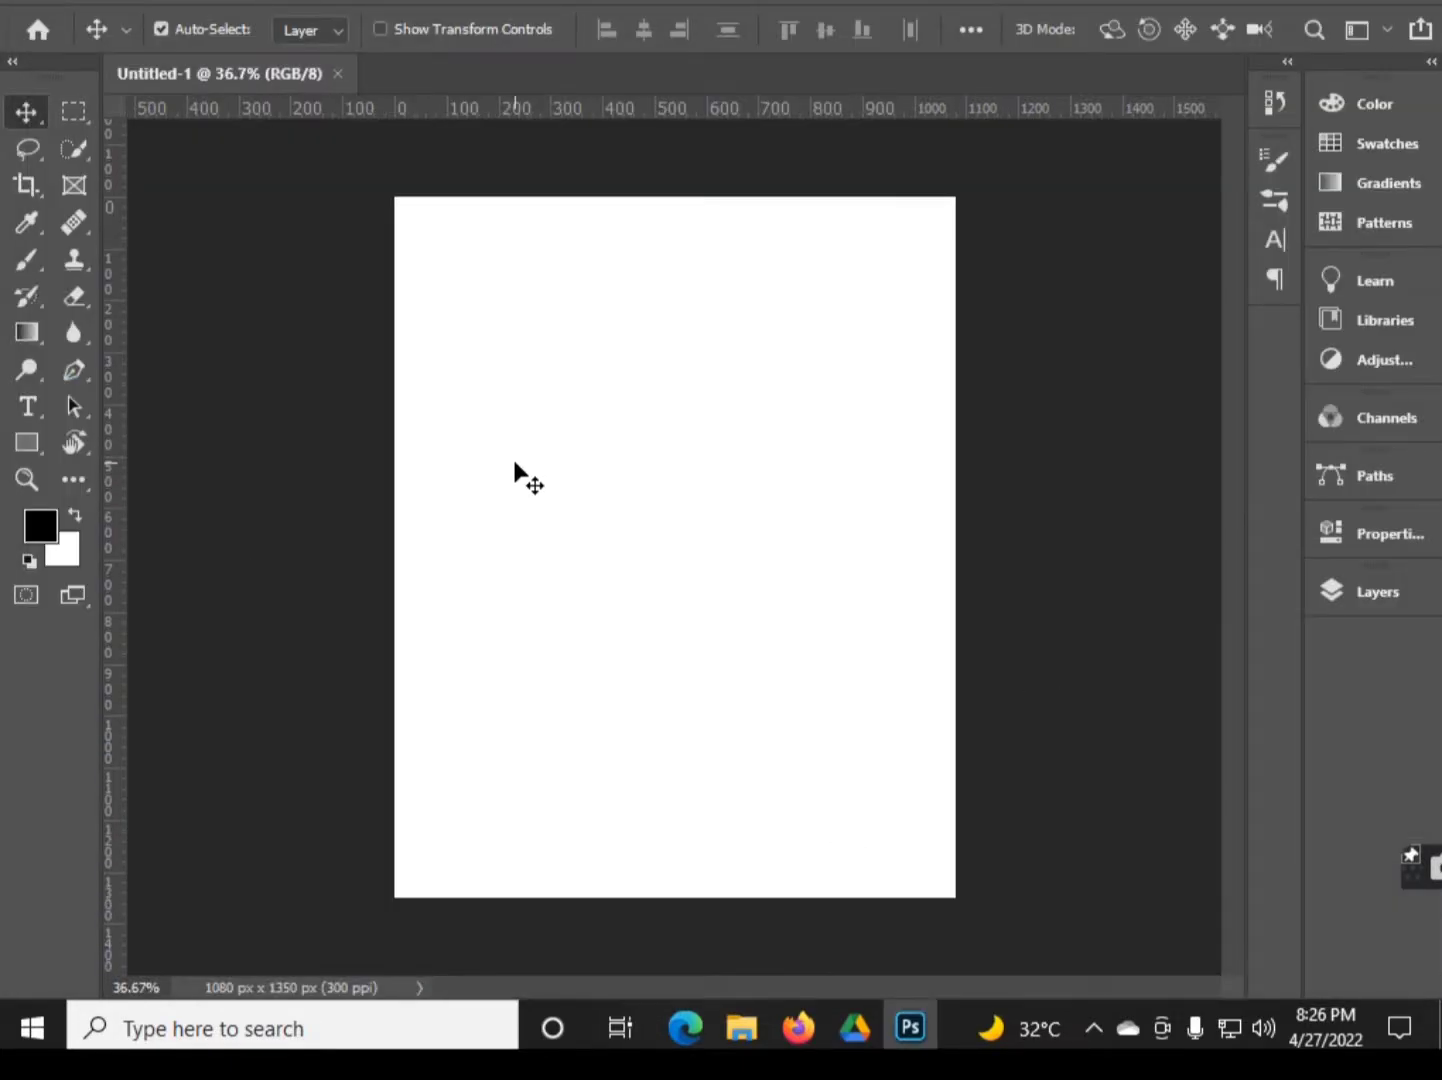
- Draw a rectangle bar across the middle of the page with a blue fill
{"action": "left_click", "coordinate": [28, 443]}
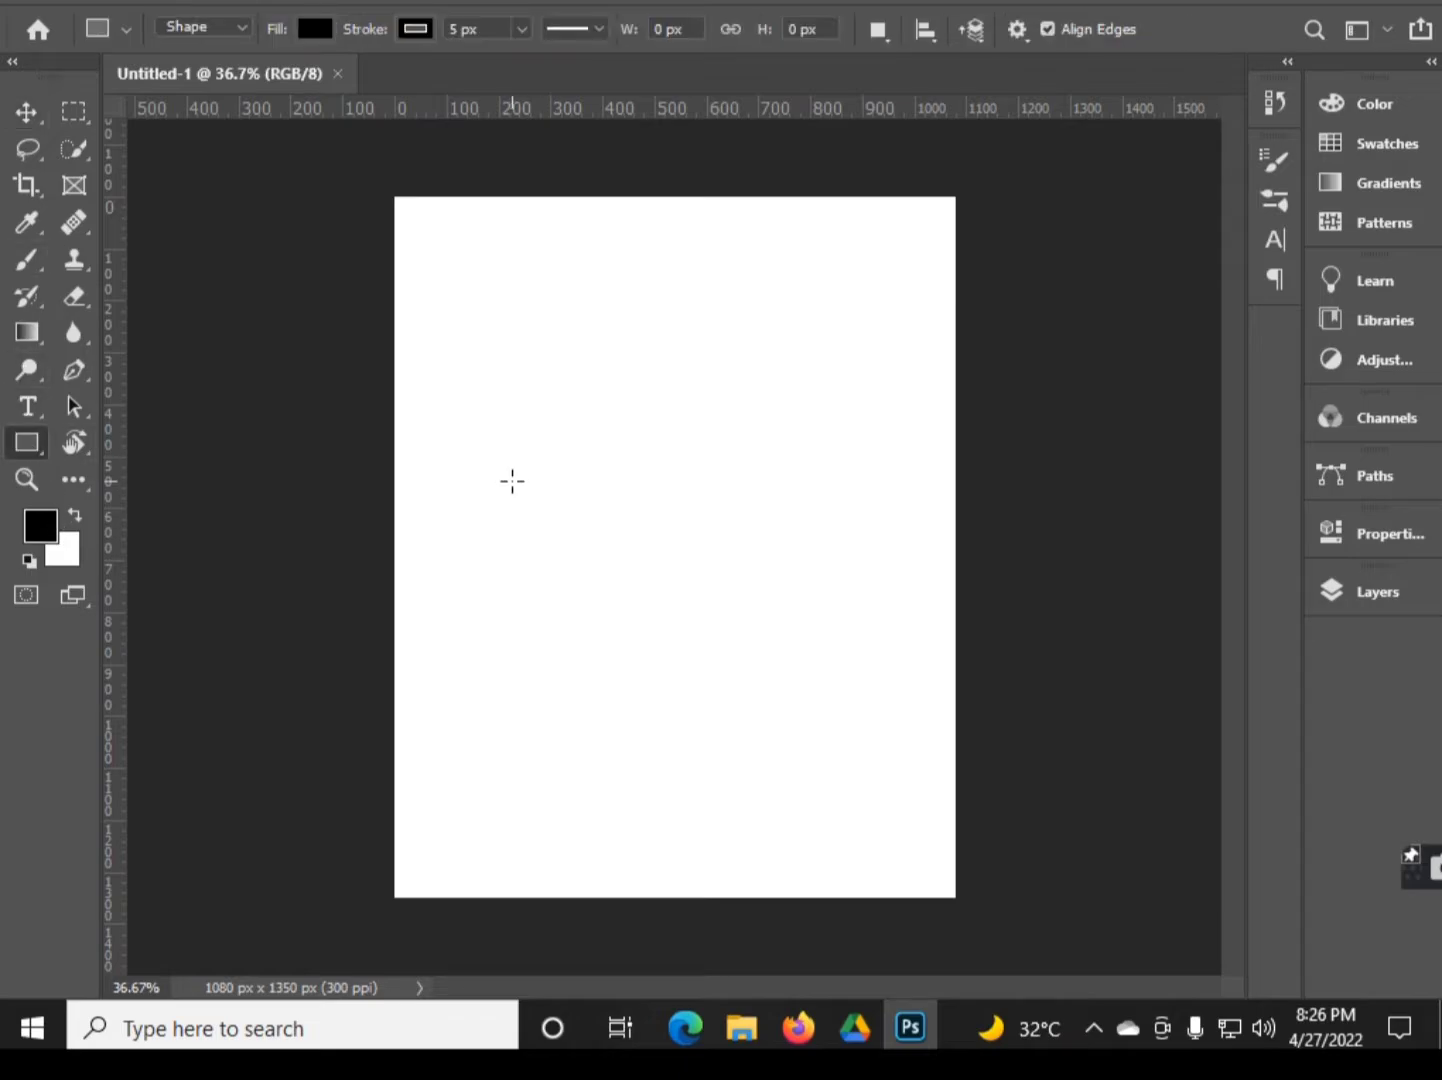
{"action": "mouse_move", "coordinate": [511, 479]}
{"action": "left_mouse_down"}
{"action": "mouse_move", "coordinate": [807, 545]}
{"action": "mouse_move", "coordinate": [852, 529]}
{"action": "left_mouse_up"}
{"action": "left_click", "coordinate": [987, 658]}
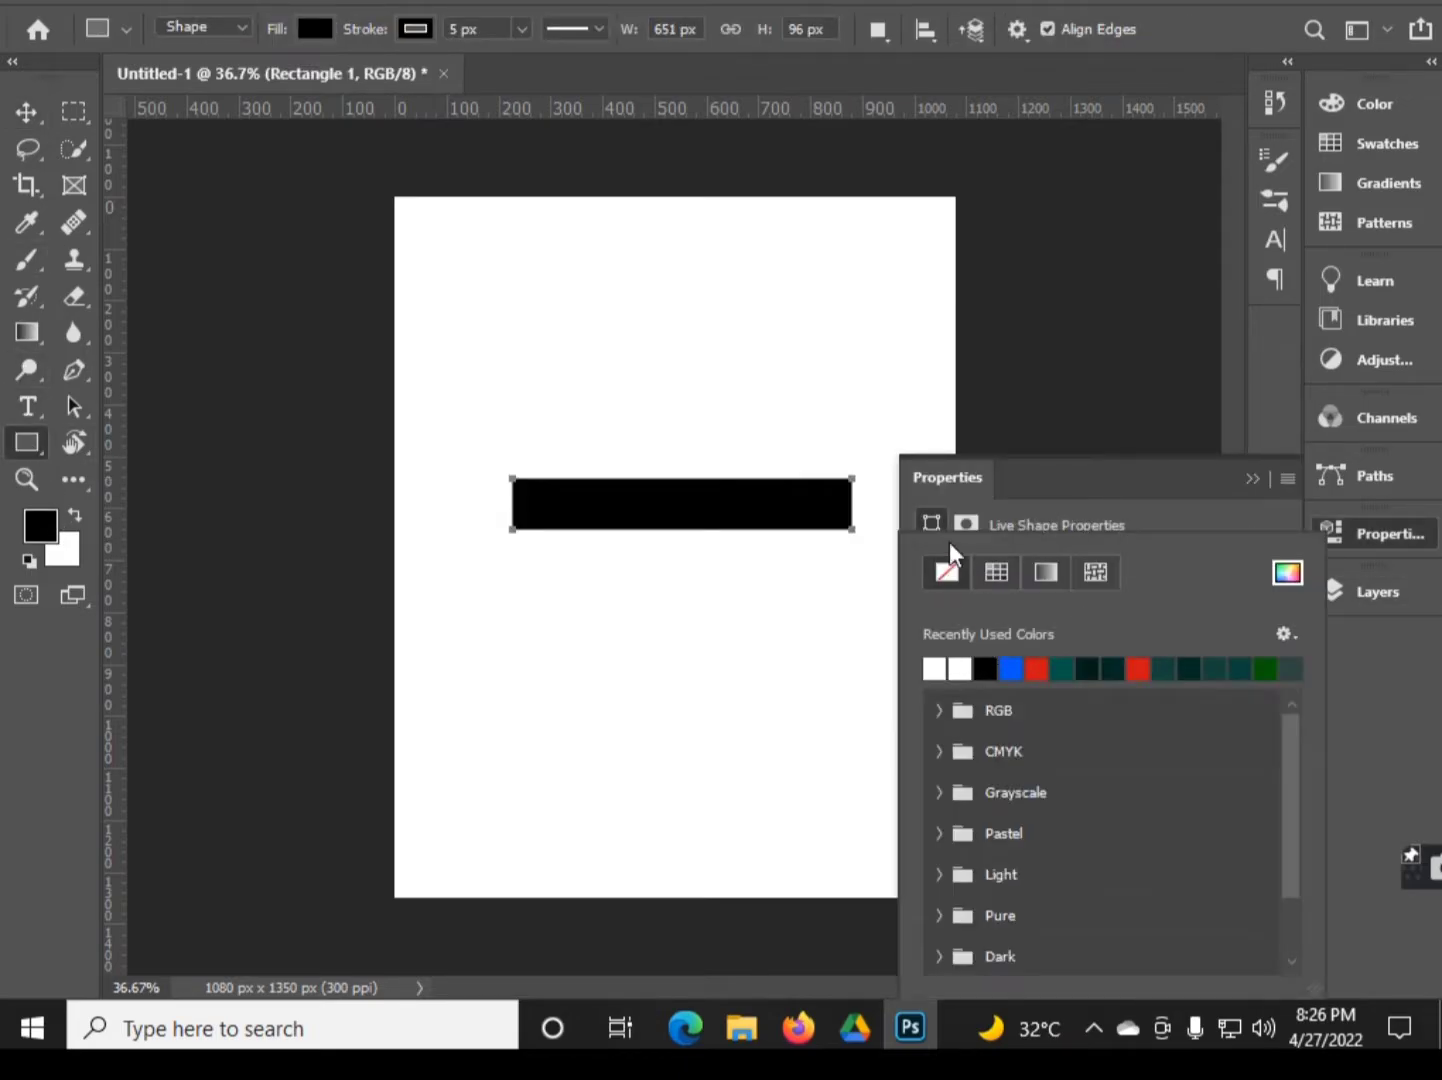
{"action": "left_click", "coordinate": [931, 656]}
{"action": "left_click", "coordinate": [1011, 668]}
- Skew the blue bar so its right end rises
{"action": "key", "text": "Escape"}
{"action": "key", "text": "v"}
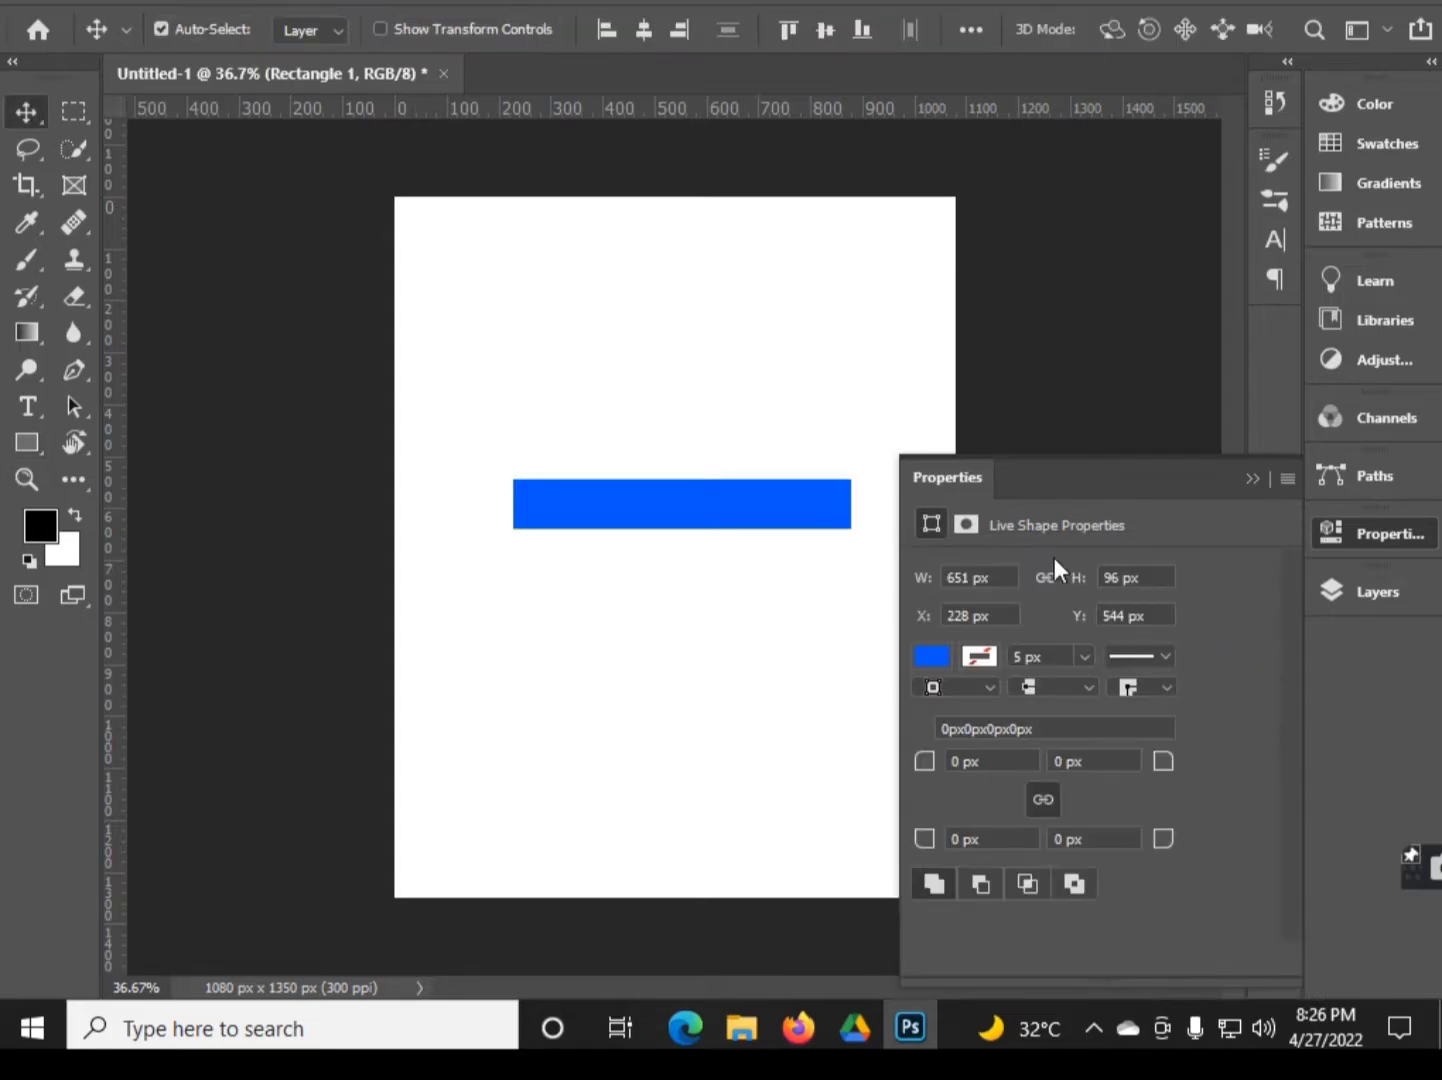
{"action": "left_click", "coordinate": [1253, 479]}
{"action": "key", "text": "ctrl+t"}
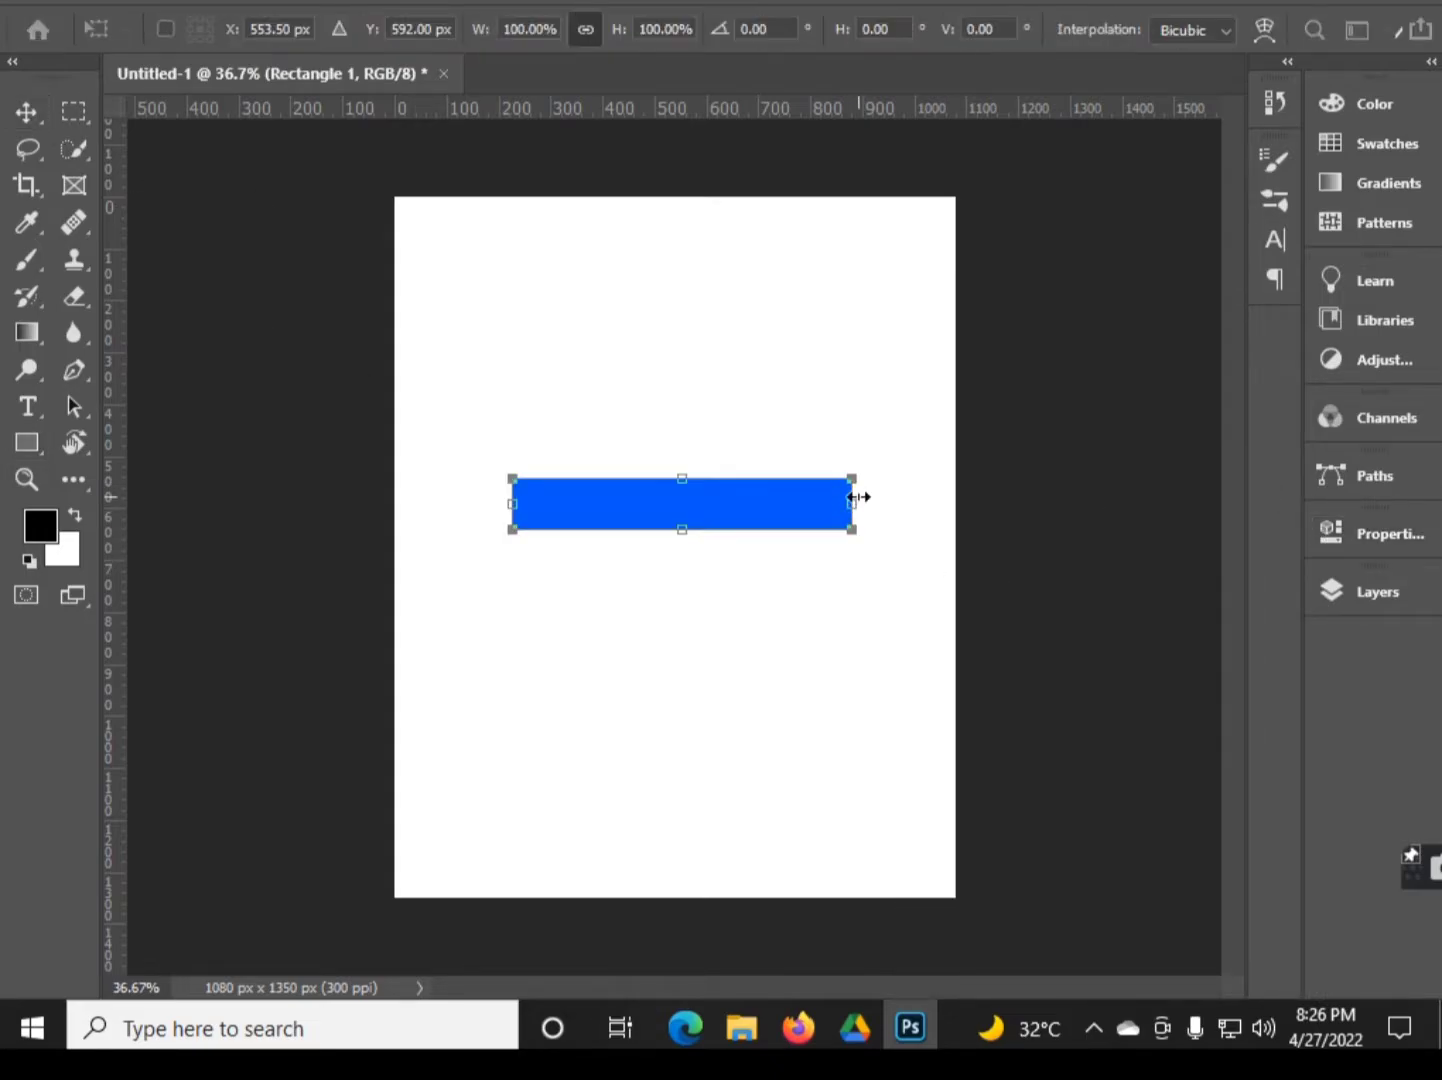
{"action": "left_click_drag", "start_coordinate": [859, 500], "coordinate": [863, 446]}
{"action": "key", "text": "Return"}
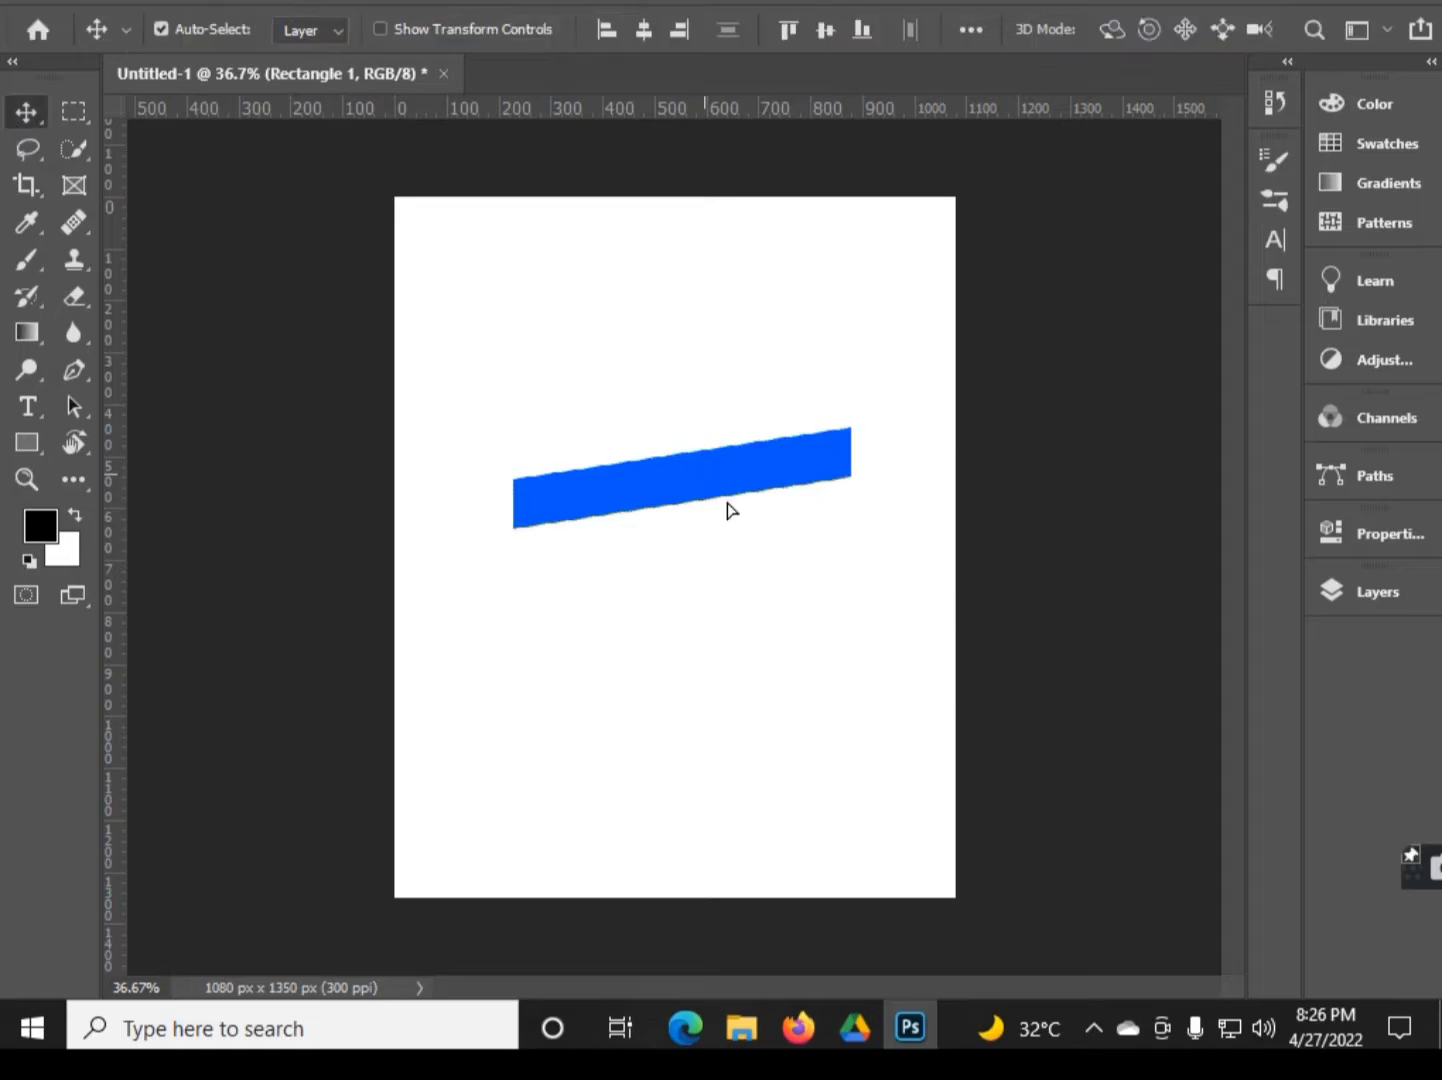
- Drag a copy of the bar lower right and flip it horizontally
{"action": "mouse_move", "coordinate": [727, 508]}
{"action": "left_mouse_down"}
{"action": "mouse_move", "coordinate": [779, 583]}
{"action": "mouse_move", "coordinate": [666, 536]}
{"action": "mouse_move", "coordinate": [692, 605]}
{"action": "mouse_move", "coordinate": [677, 580]}
{"action": "left_mouse_up"}
{"action": "right_click", "coordinate": [651, 519]}
{"action": "left_click", "coordinate": [27, 111]}
{"action": "key", "text": "ctrl+t"}
{"action": "right_click", "coordinate": [731, 480]}
{"action": "left_click", "coordinate": [805, 490]}
- Apply the flip and add a horizontal guide along the bars' bottom edge
{"action": "scroll", "coordinate": [721, 747], "scroll_direction": "down", "scroll_amount": 2}
{"action": "scroll", "coordinate": [692, 620], "scroll_direction": "up", "scroll_amount": 4}
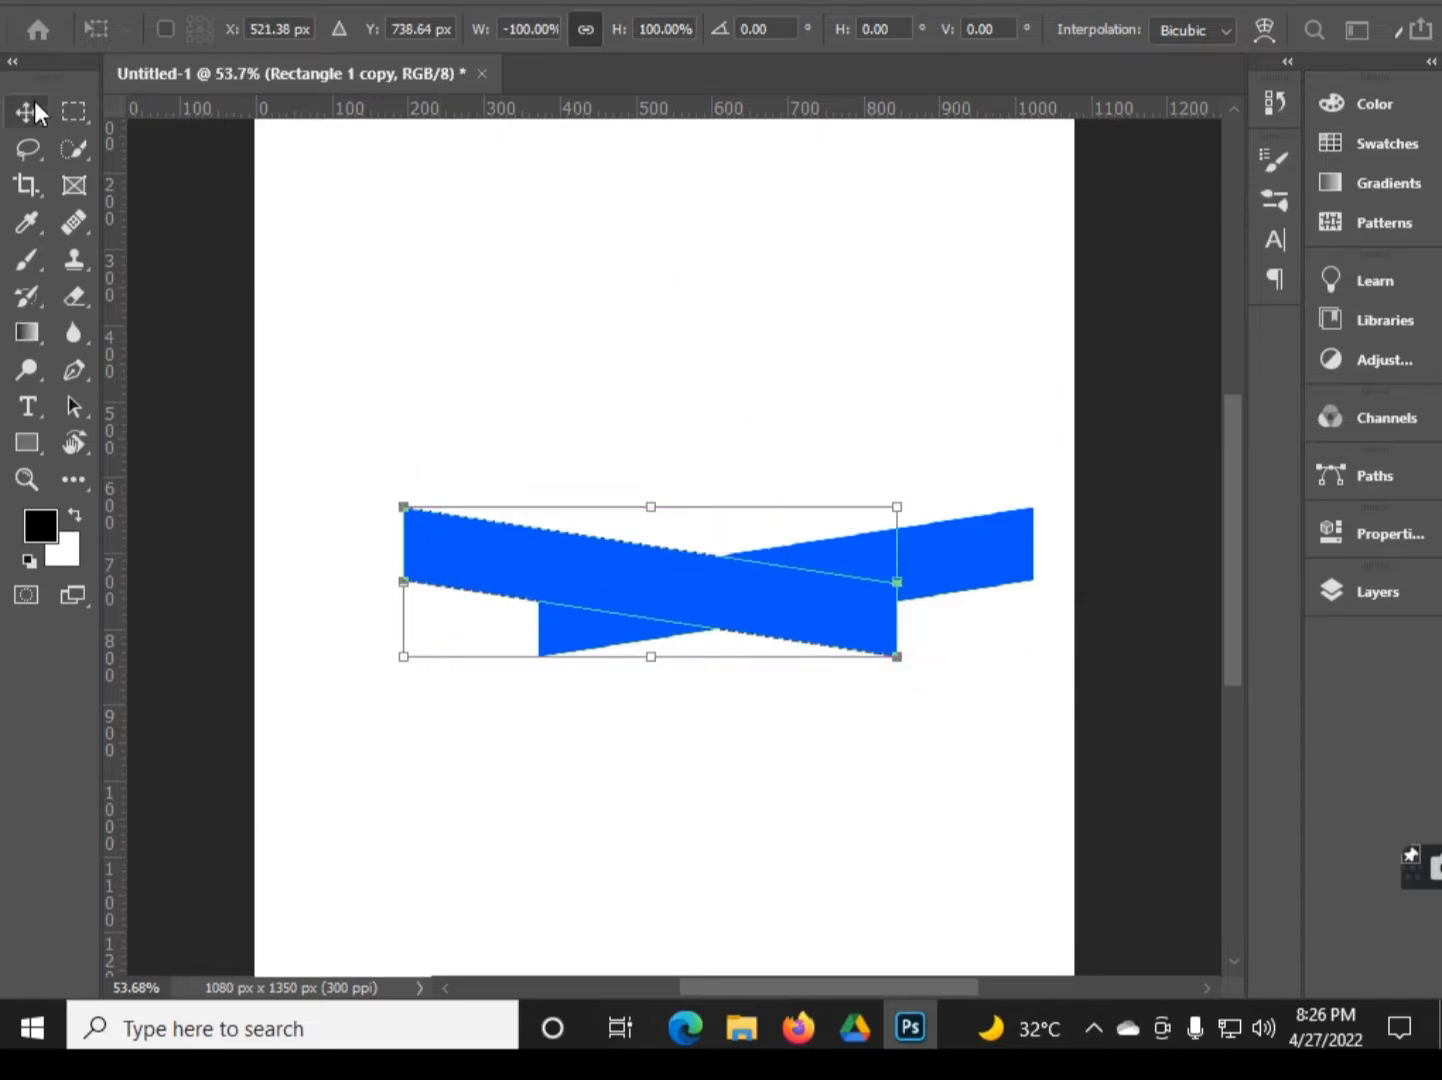
{"action": "key", "text": "Return"}
{"action": "left_click_drag", "start_coordinate": [620, 109], "coordinate": [661, 658]}
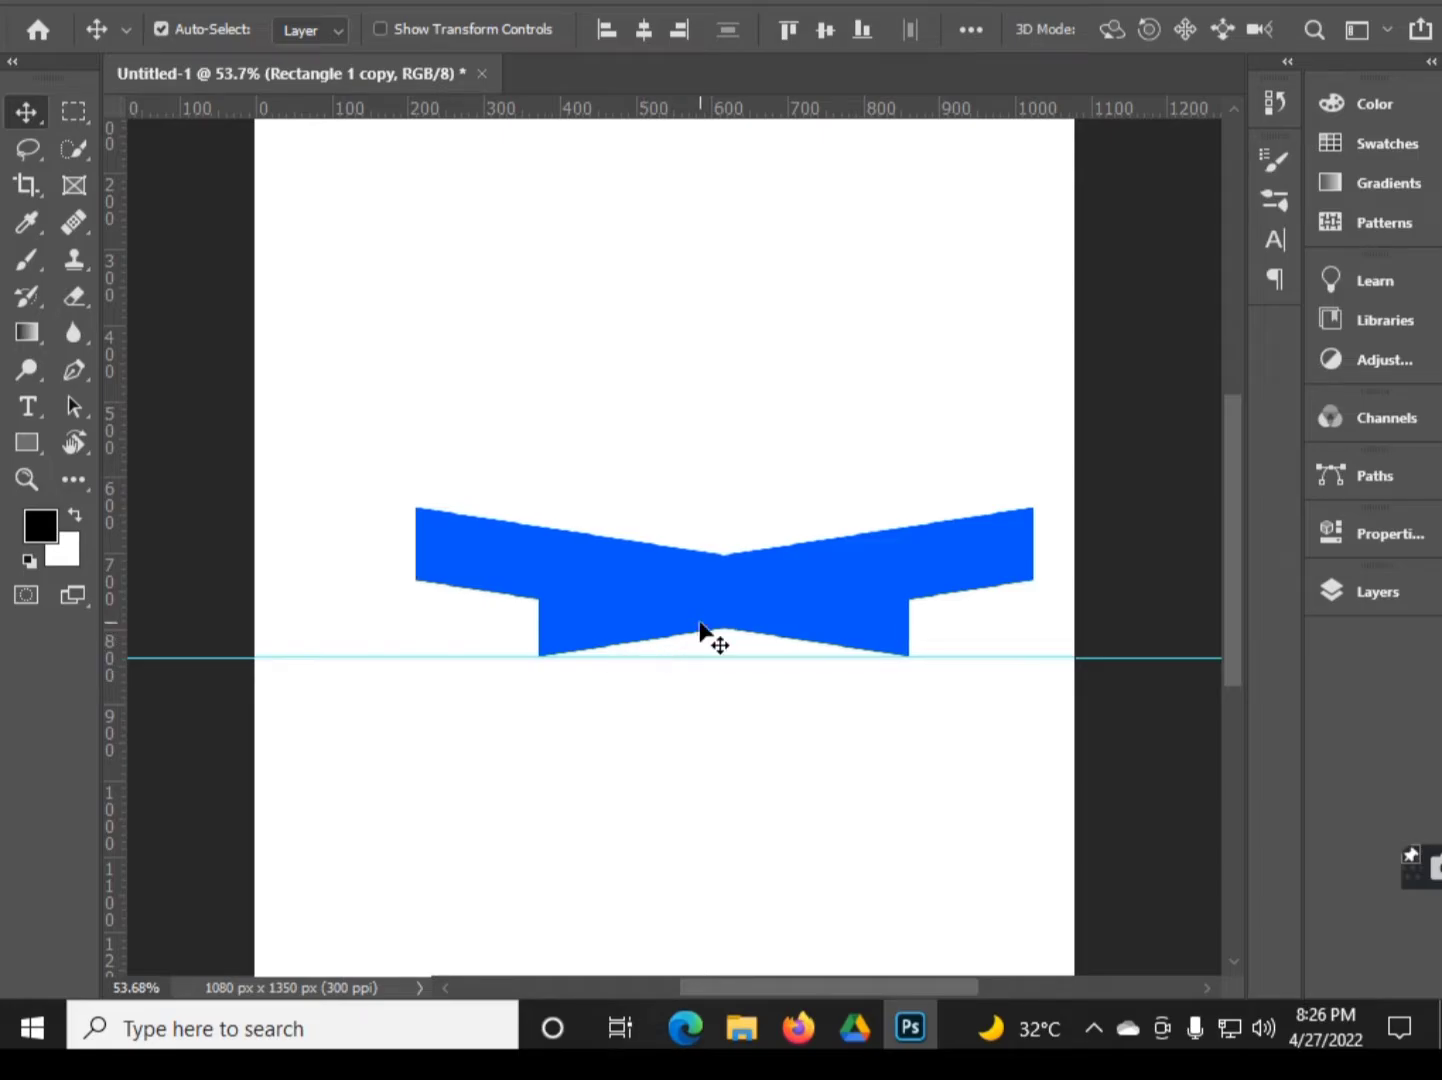
{"action": "scroll", "coordinate": [700, 630], "scroll_direction": "down", "scroll_amount": 2}
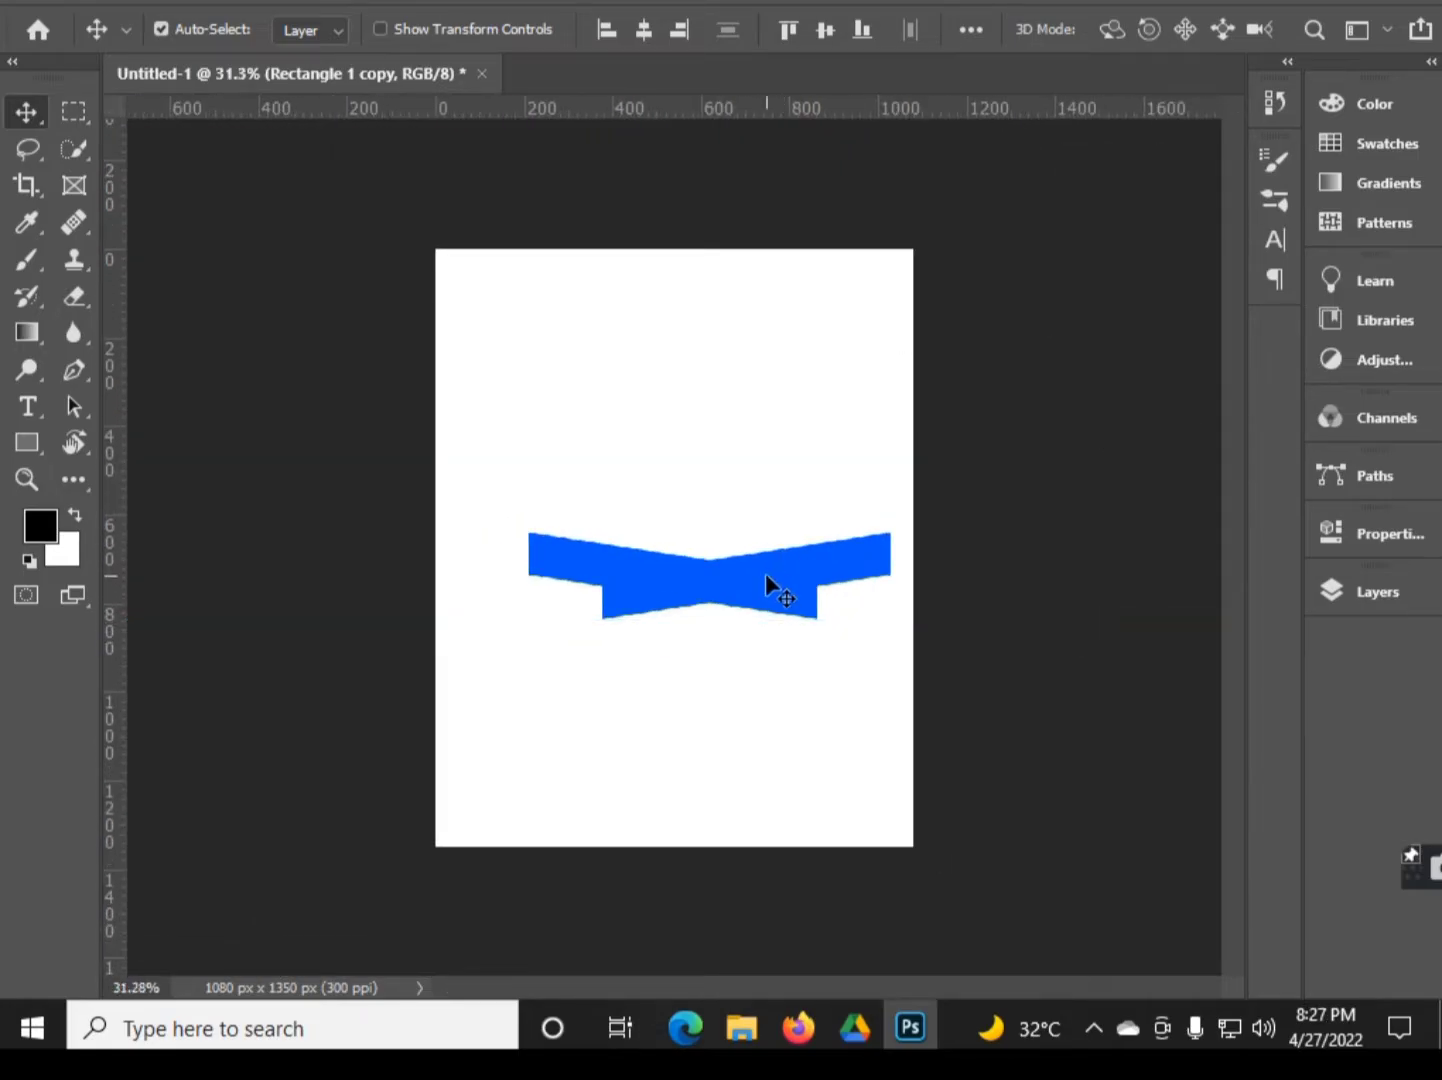
{"action": "key", "text": "Return"}
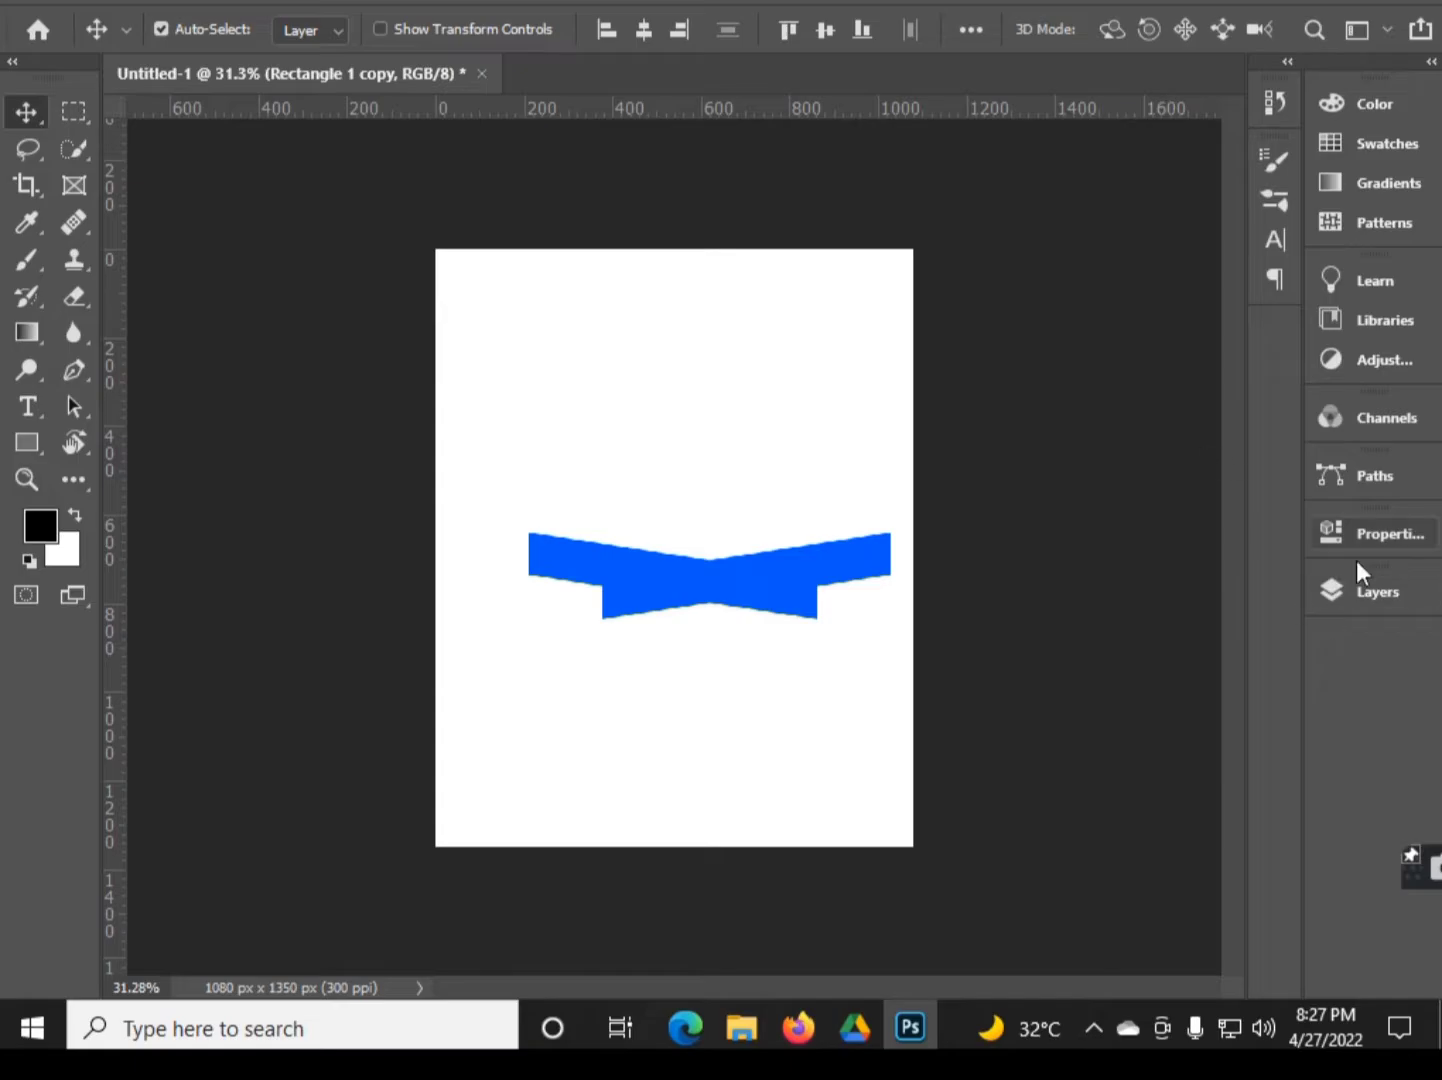
- Select both bar layers and merge them into one shape with Ctrl+E
{"action": "left_click", "coordinate": [1360, 585]}
{"action": "left_click", "coordinate": [1161, 361], "text": "shift"}
{"action": "key", "text": "ctrl+e"}
{"action": "left_click", "coordinate": [797, 527]}
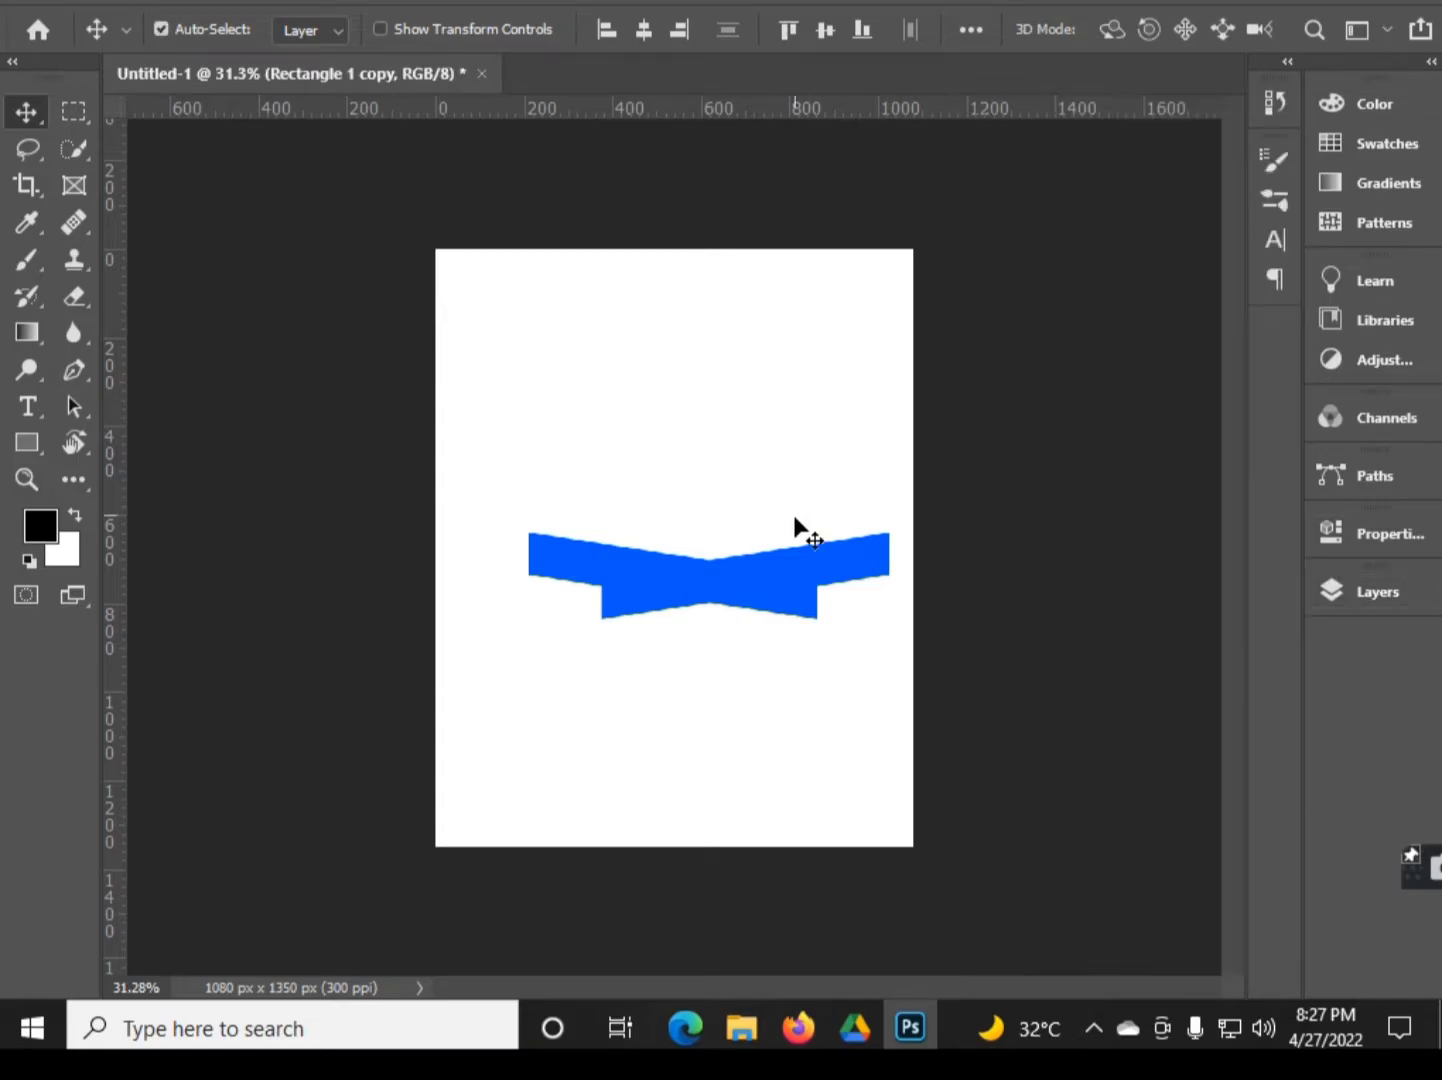
{"action": "left_click_drag", "start_coordinate": [797, 527], "coordinate": [766, 574]}
- Reposition the merged blue shape so it is centred horizontally on the page
{"action": "key", "text": "ctrl+t"}
{"action": "mouse_move", "coordinate": [621, 631]}
{"action": "left_mouse_down"}
{"action": "mouse_move", "coordinate": [697, 590]}
{"action": "mouse_move", "coordinate": [716, 545]}
{"action": "left_mouse_up"}
{"action": "key", "text": "Return"}
{"action": "left_click", "coordinate": [1380, 595]}
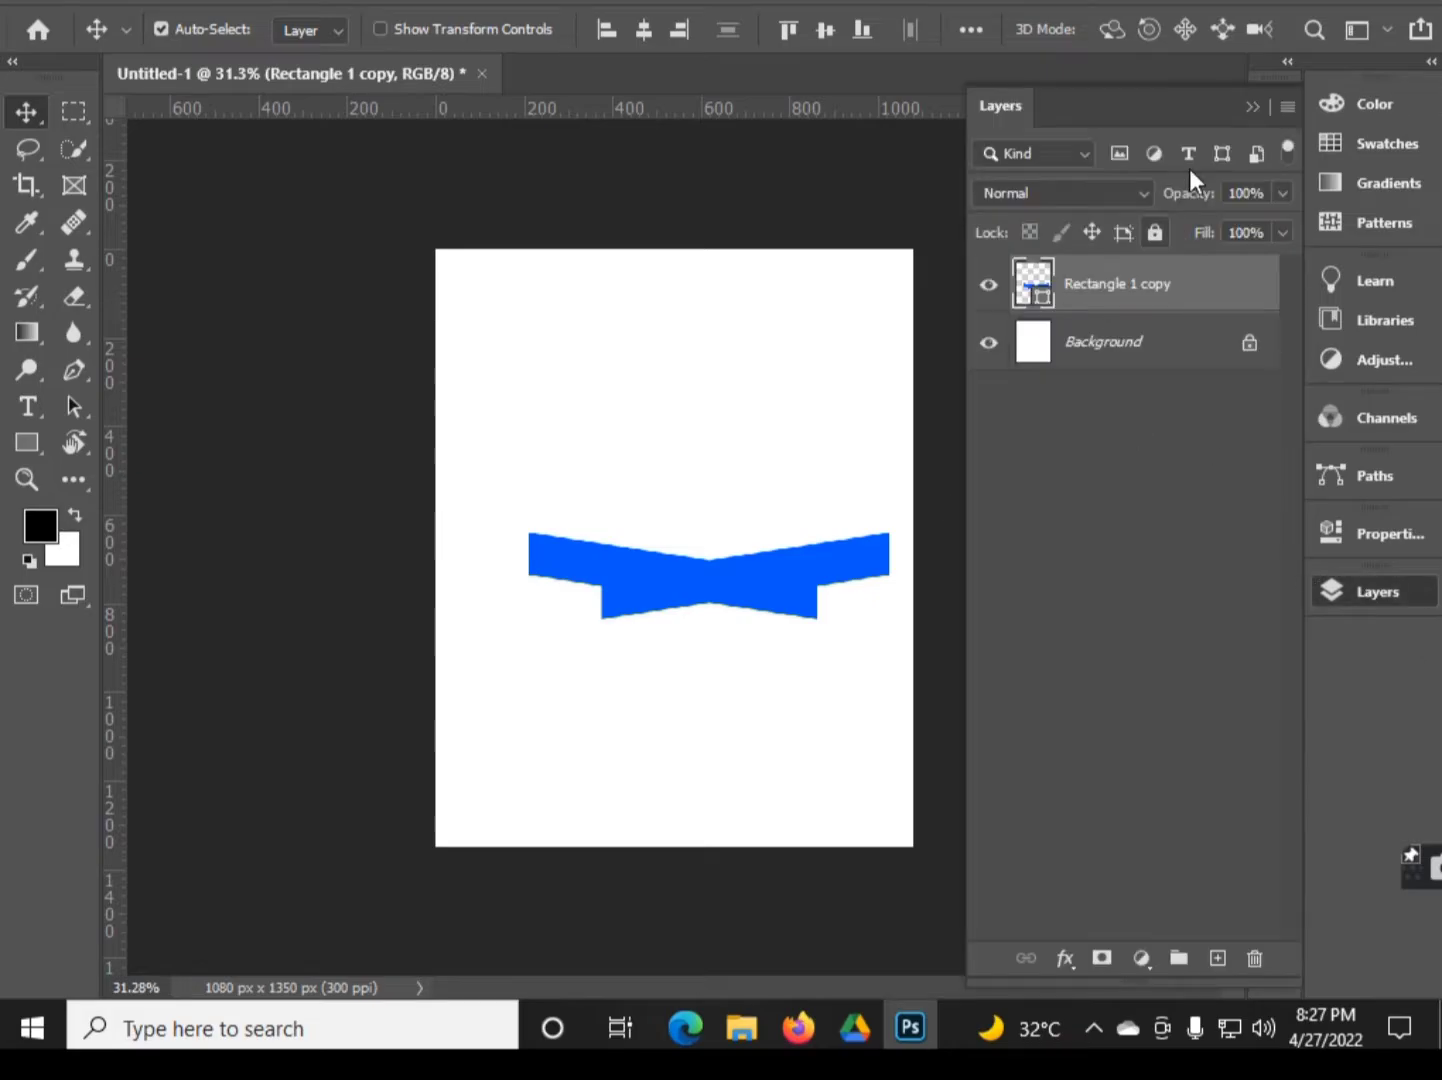
{"action": "left_click", "coordinate": [1258, 106]}
{"action": "key", "text": "ctrl+t"}
{"action": "left_click_drag", "start_coordinate": [862, 544], "coordinate": [823, 580]}
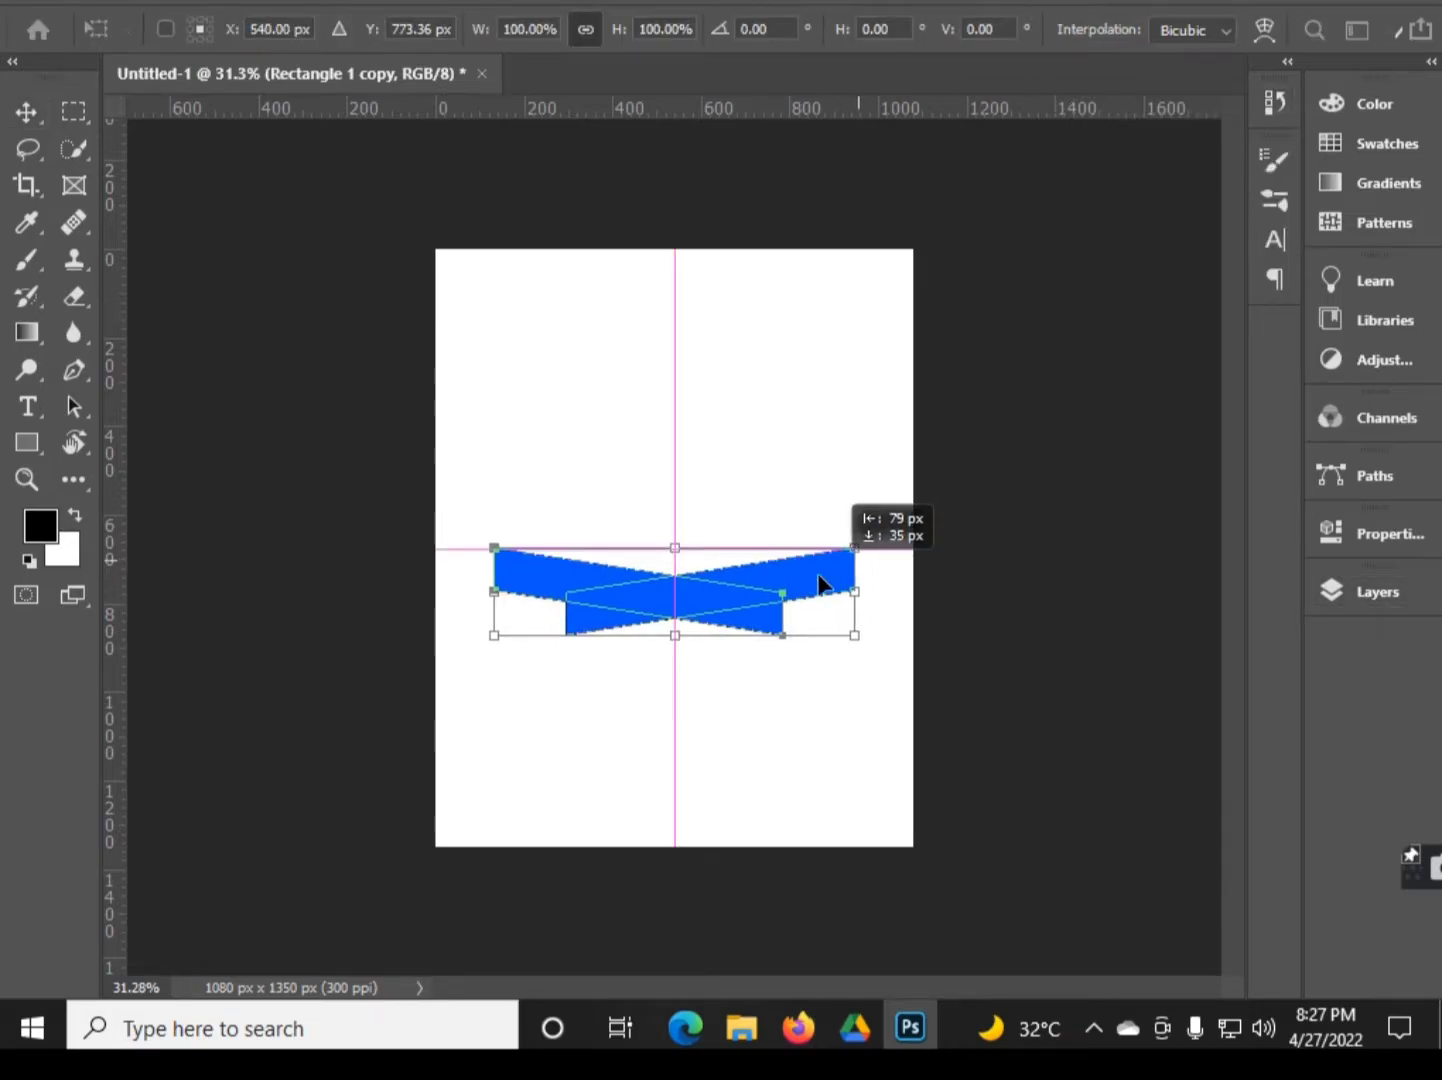
{"action": "key", "text": "Return"}
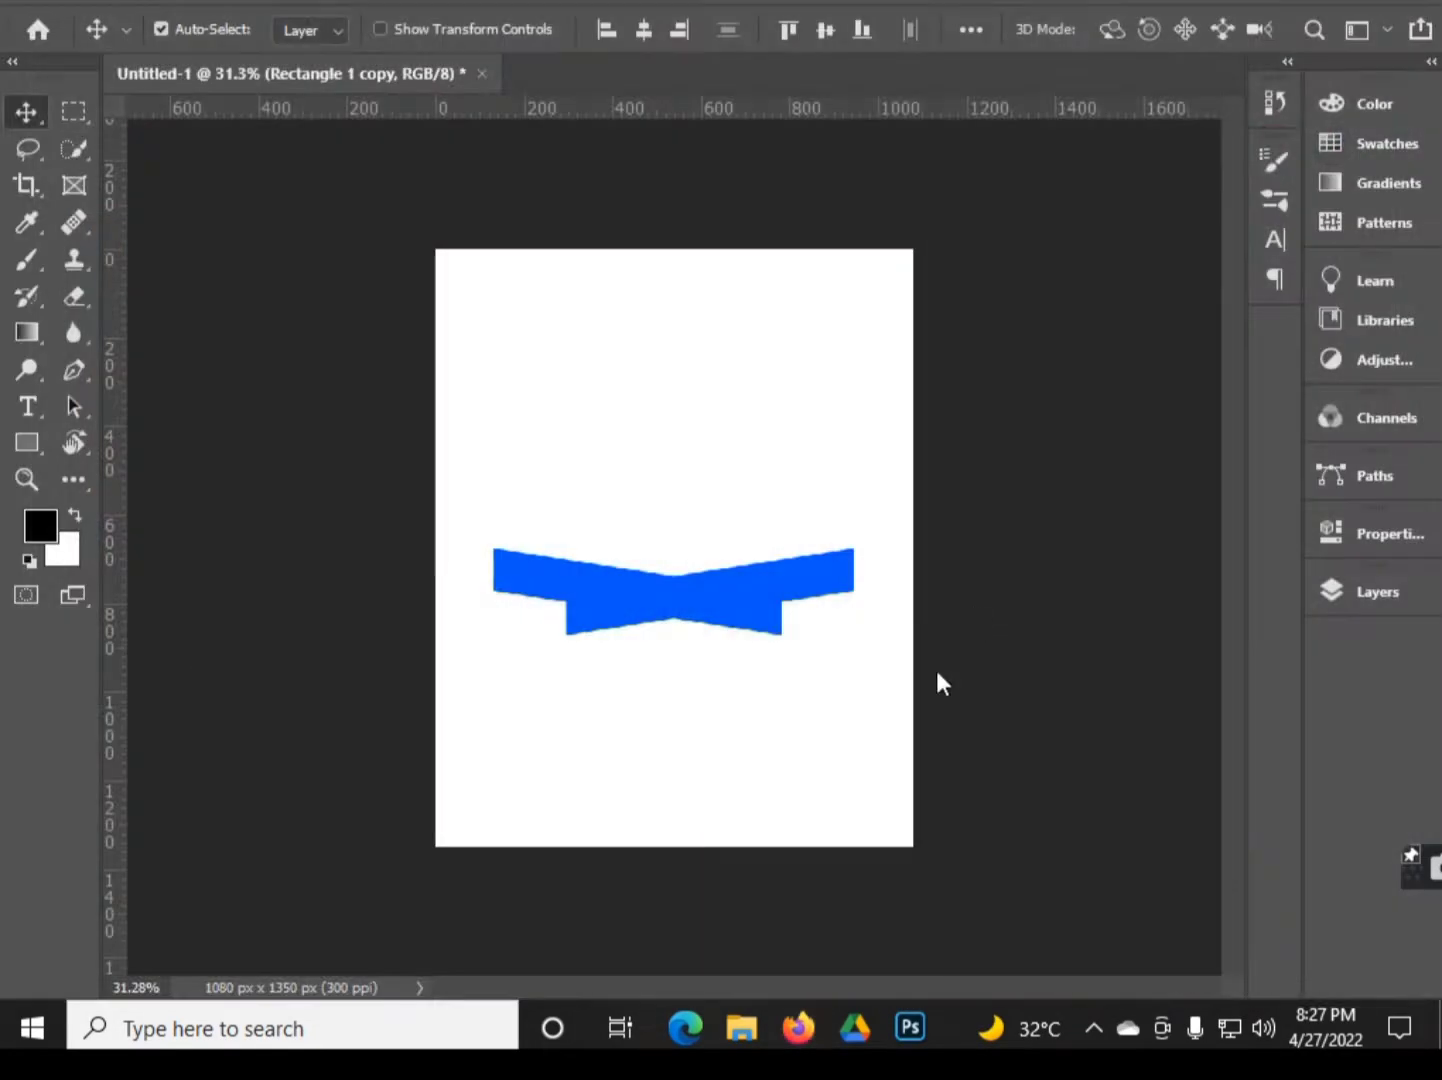
- Nudge the blue shape back into place and fit the whole page in view
{"action": "left_click", "coordinate": [1377, 592]}
{"action": "right_click", "coordinate": [1152, 304]}
{"action": "left_click", "coordinate": [815, 387]}
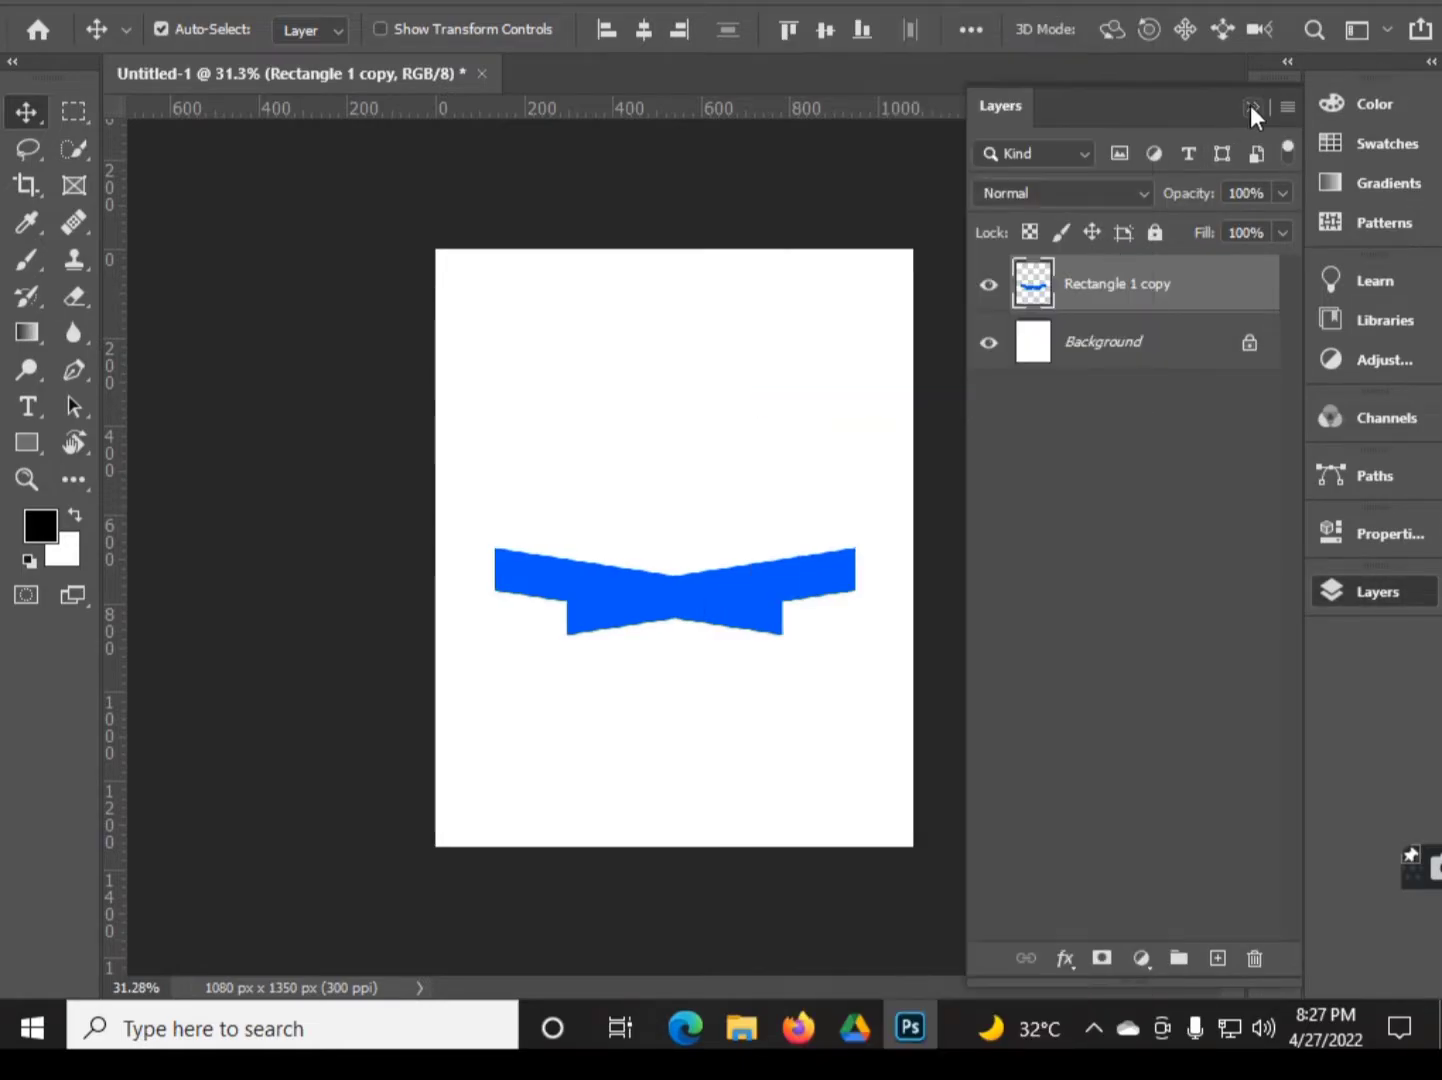
{"action": "left_click", "coordinate": [1251, 106]}
{"action": "mouse_move", "coordinate": [708, 566]}
{"action": "left_mouse_down"}
{"action": "mouse_move", "coordinate": [692, 650]}
{"action": "mouse_move", "coordinate": [645, 600]}
{"action": "left_mouse_up"}
{"action": "key", "text": "ctrl+0"}
- Open the foggy Tower Bridge photo, then close it again
{"action": "left_click", "coordinate": [72, 4]}
{"action": "left_click", "coordinate": [70, 44]}
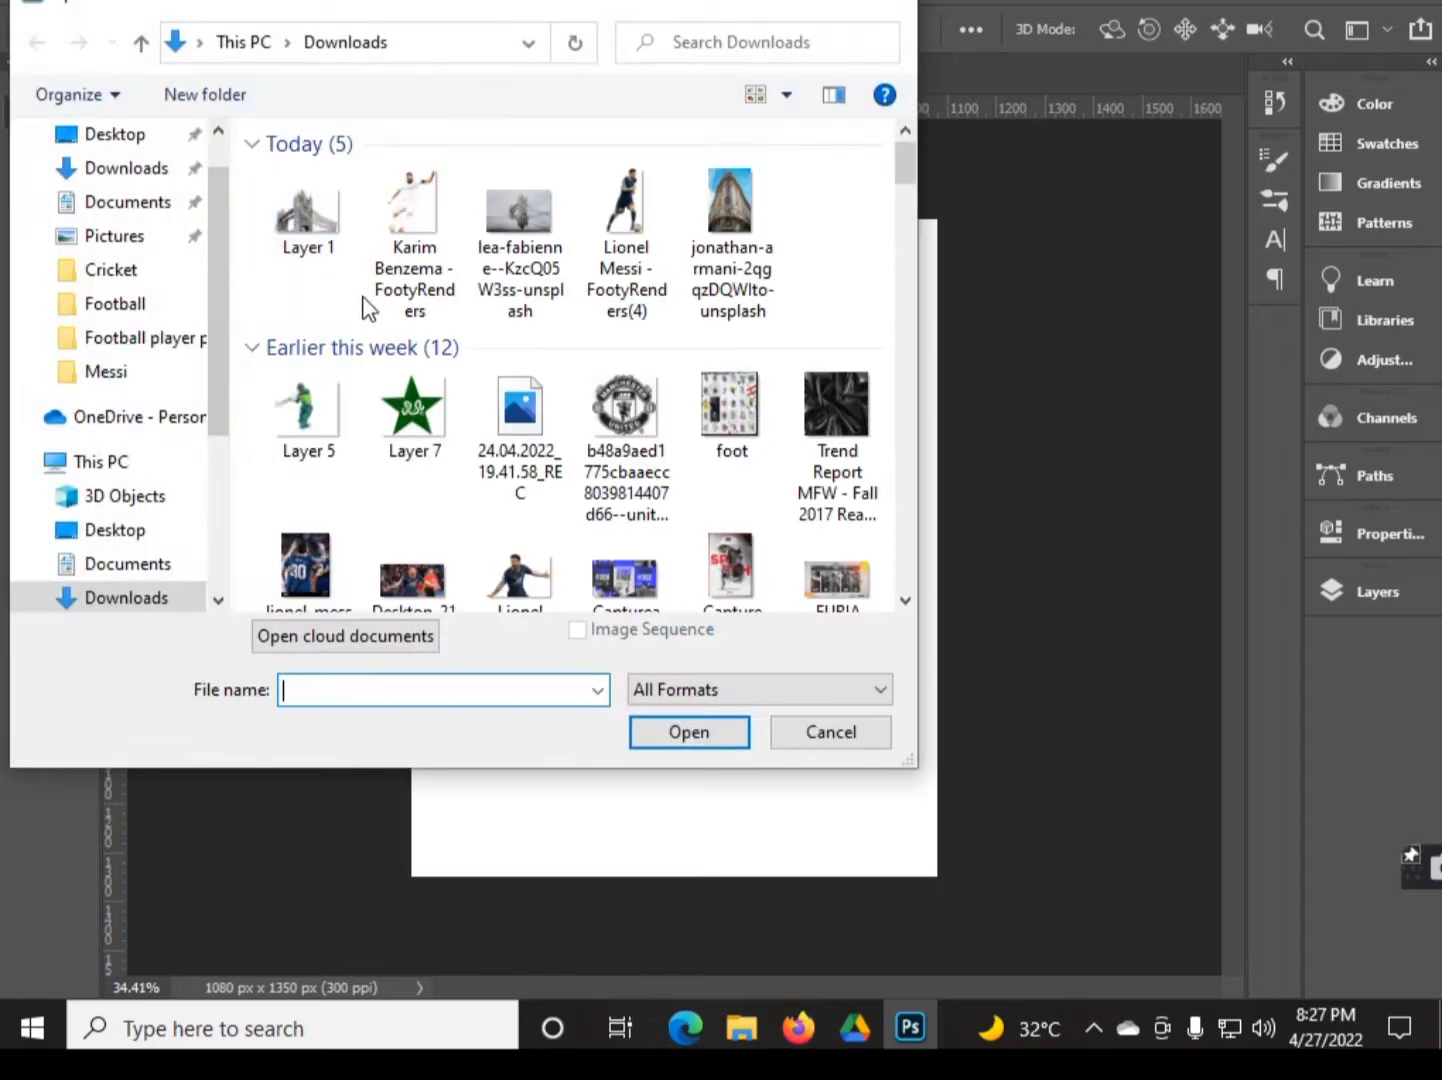
{"action": "left_click", "coordinate": [521, 245]}
{"action": "left_click", "coordinate": [678, 722]}
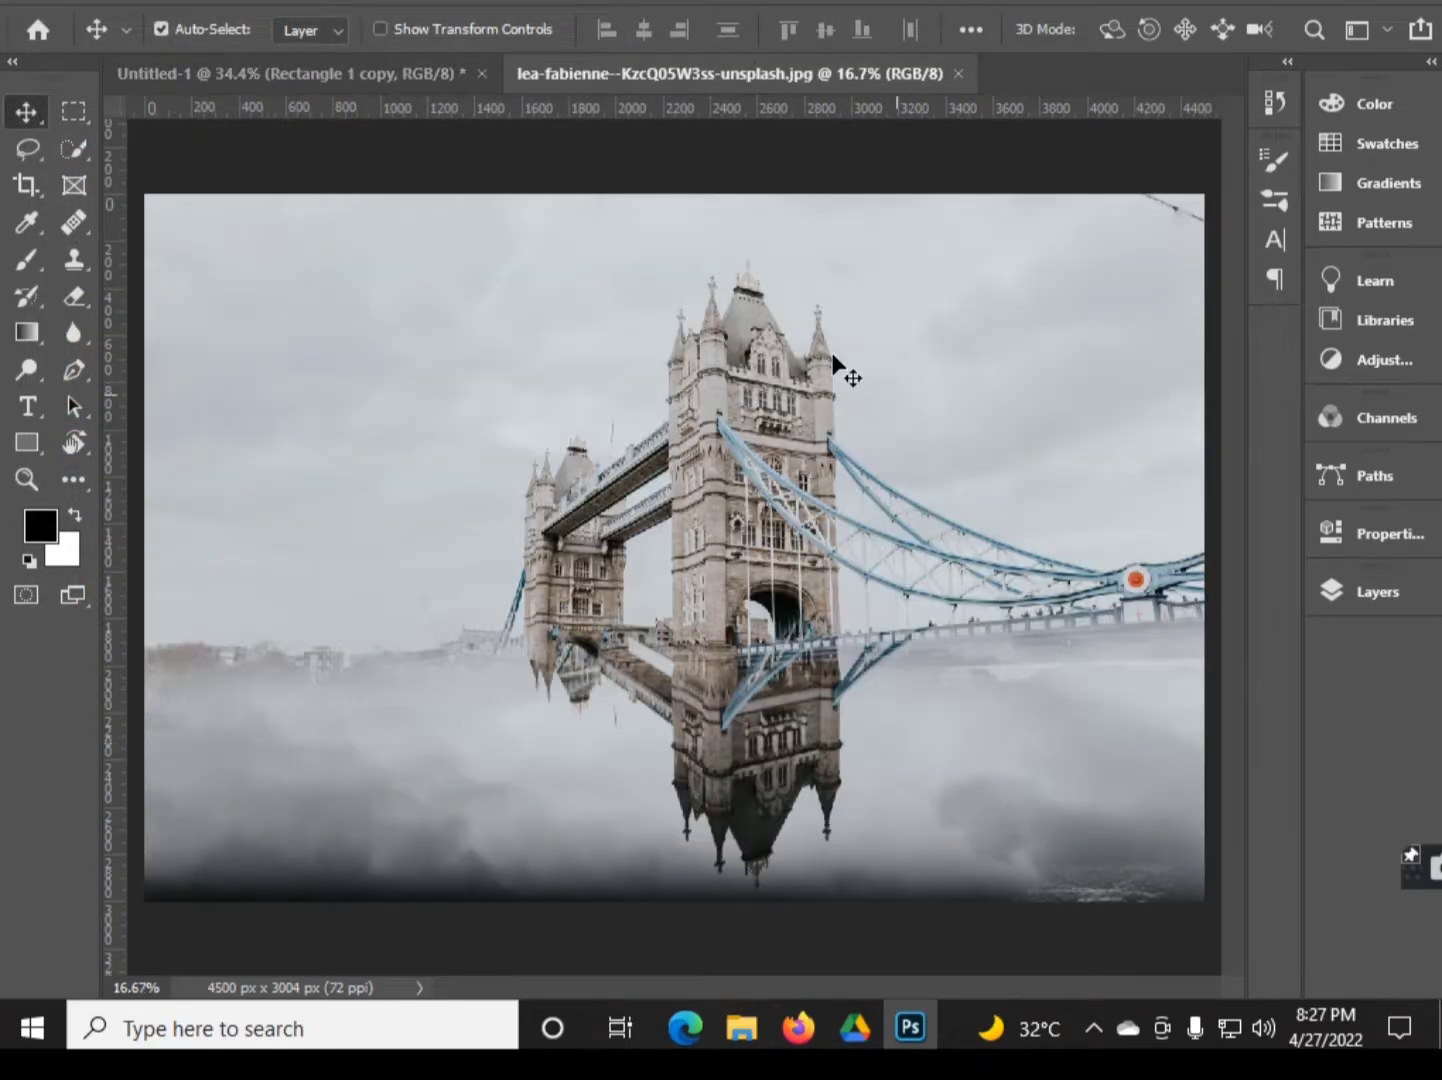
{"action": "left_click", "coordinate": [958, 73]}
- Bring the Layer 1 Tower Bridge cut-out into the poster and enlarge it above the band
{"action": "key", "text": "ctrl+o"}
{"action": "left_click", "coordinate": [305, 205]}
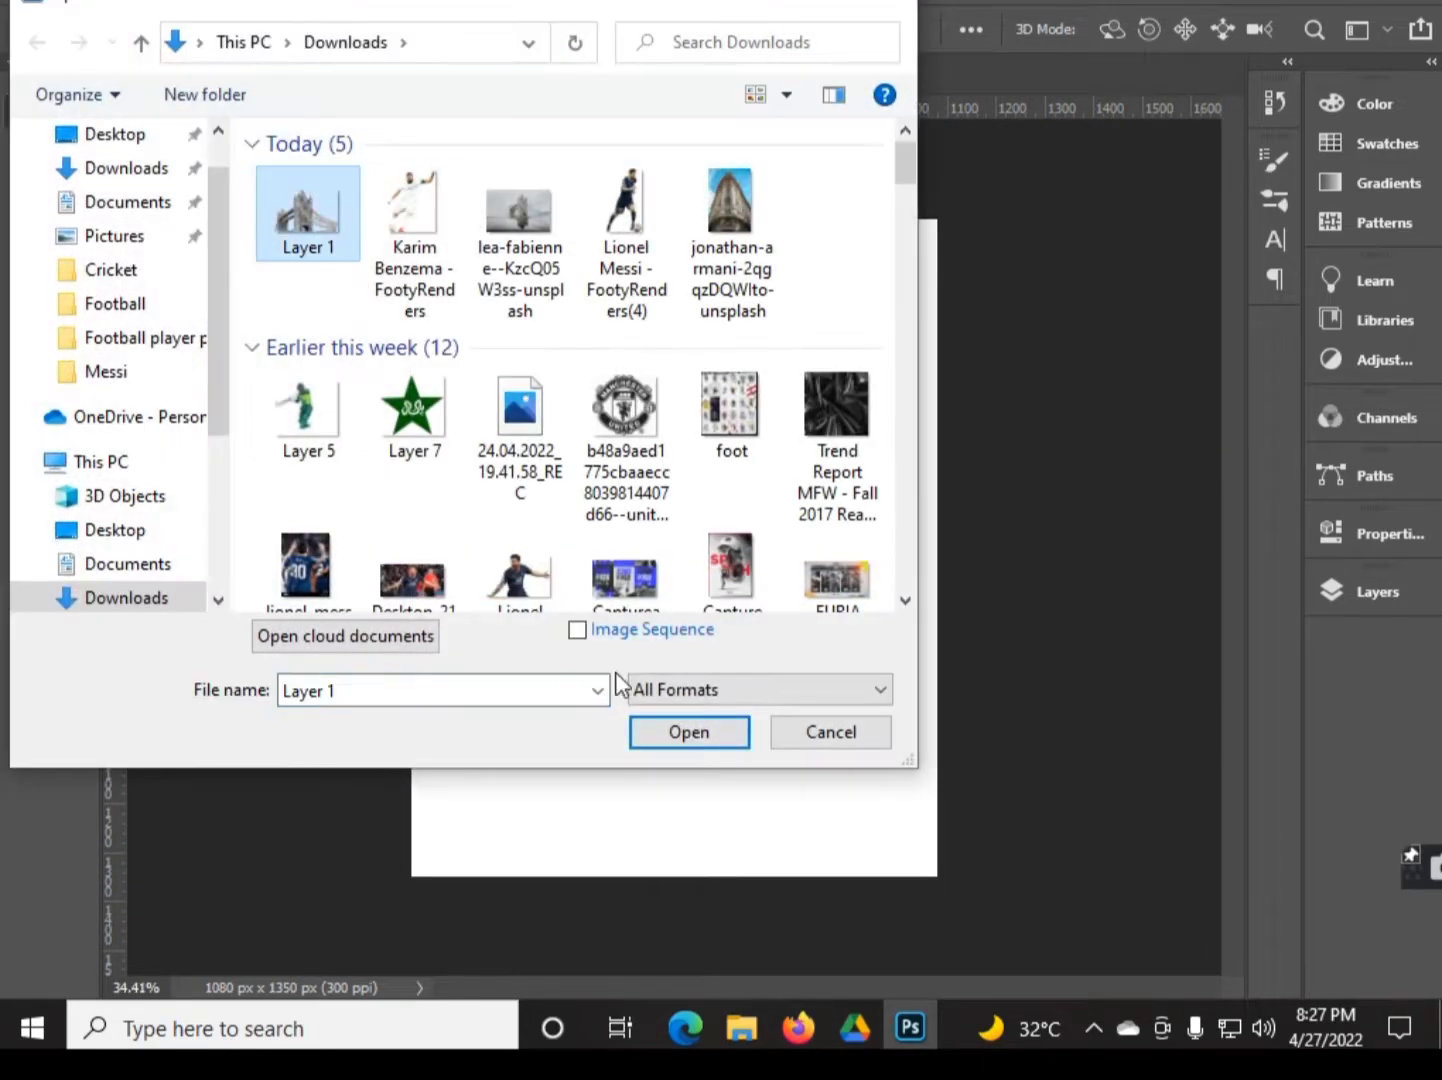
{"action": "double_click", "coordinate": [306, 205]}
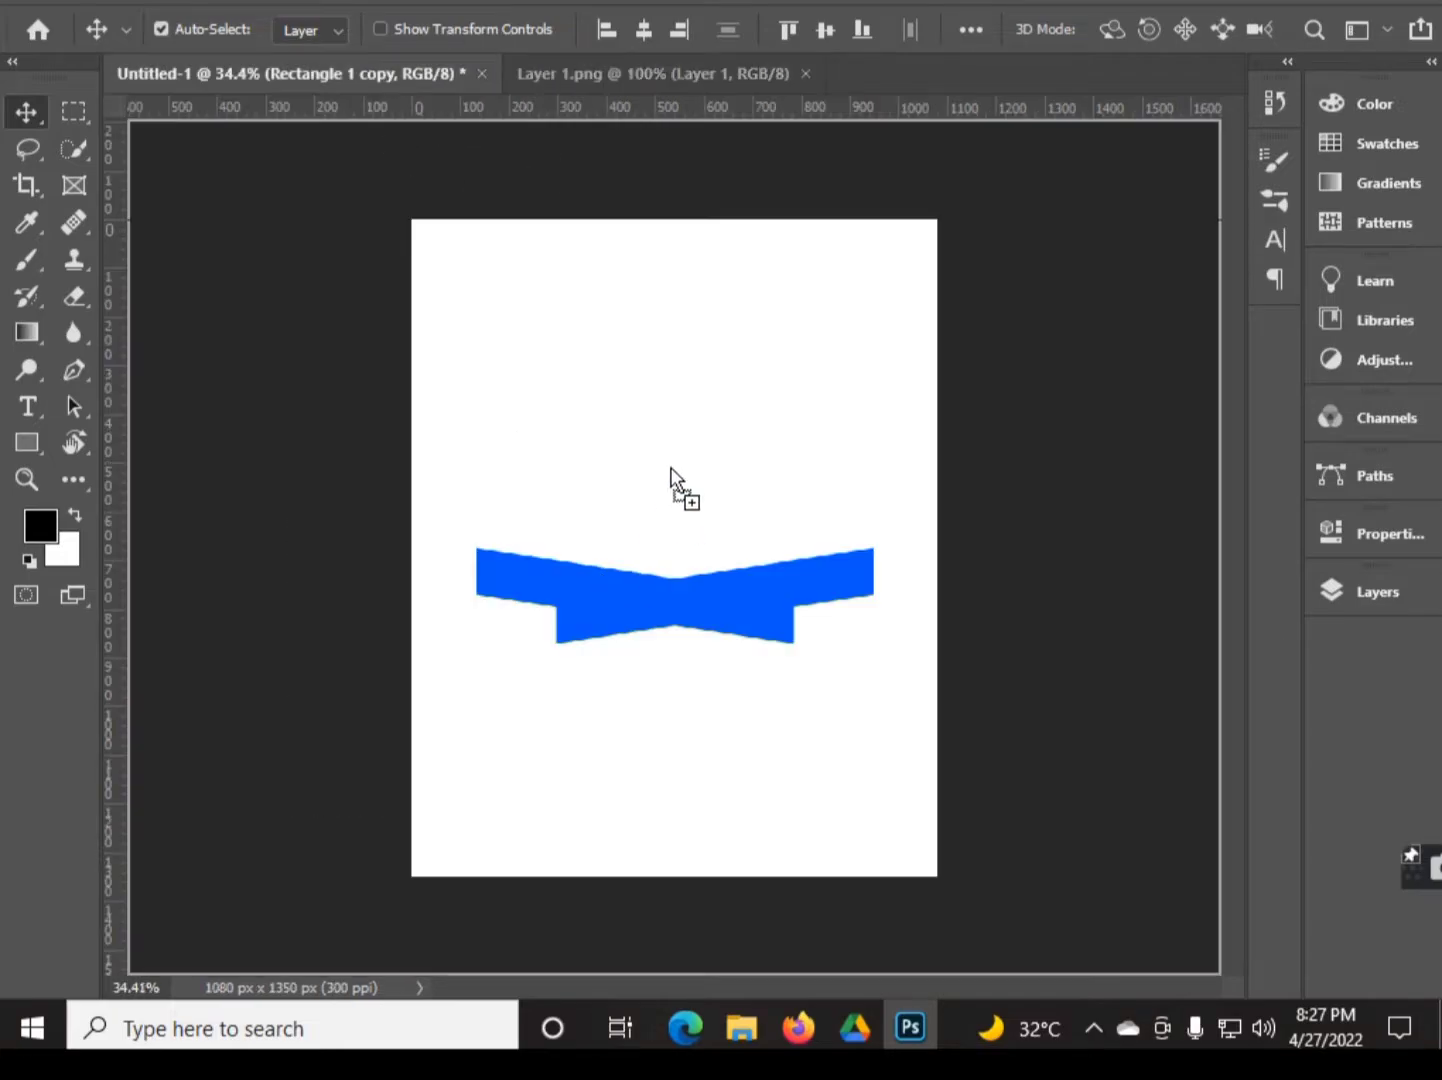
{"action": "left_click_drag", "start_coordinate": [520, 435], "coordinate": [661, 455]}
{"action": "key", "text": "ctrl+t"}
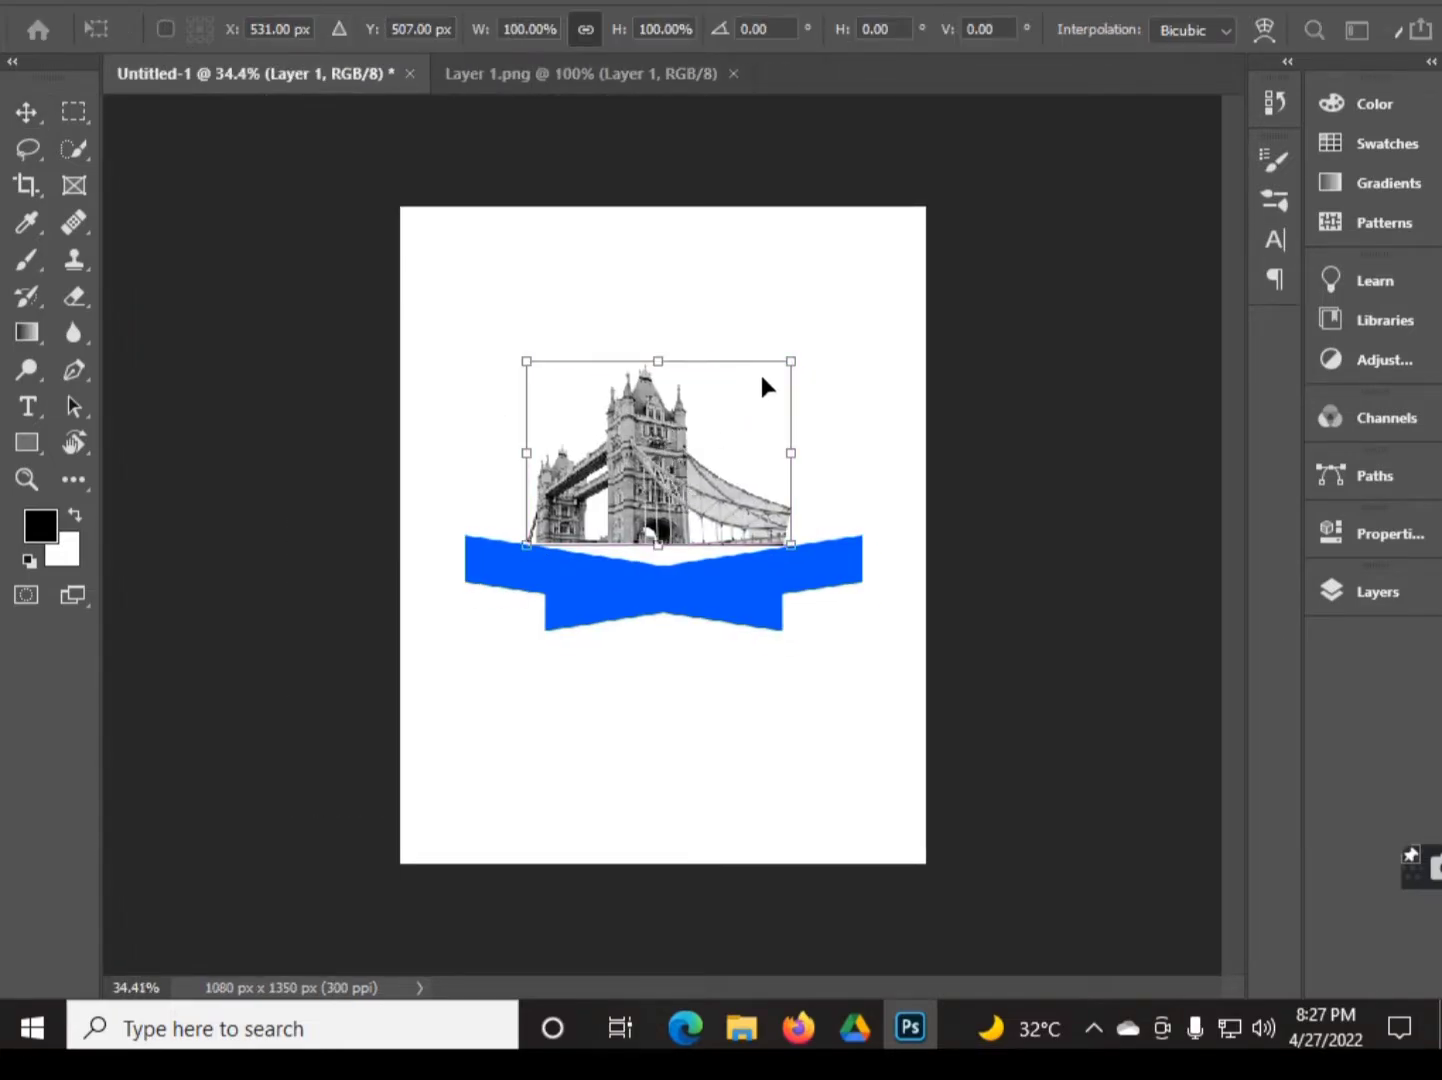
{"action": "left_click_drag", "start_coordinate": [760, 387], "coordinate": [828, 375]}
{"action": "scroll", "coordinate": [600, 540], "scroll_direction": "up", "scroll_amount": 3}
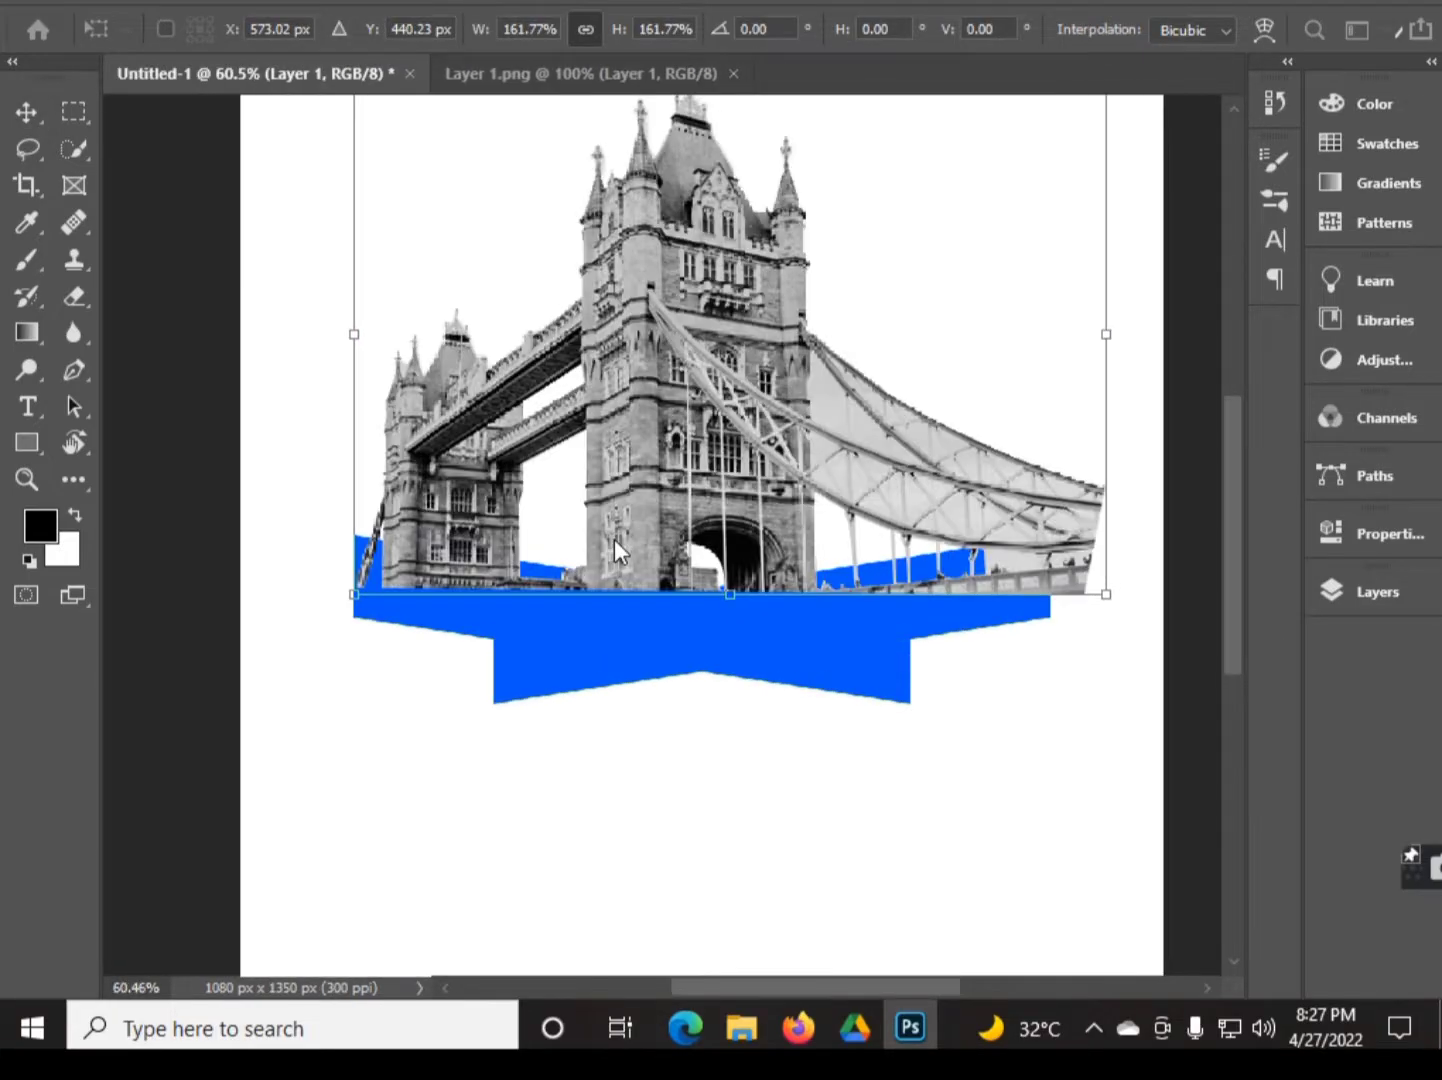
{"action": "scroll", "coordinate": [615, 547], "scroll_direction": "down", "scroll_amount": 2}
{"action": "key", "text": "Return"}
- Make the blue band narrower
{"action": "left_click", "coordinate": [604, 599]}
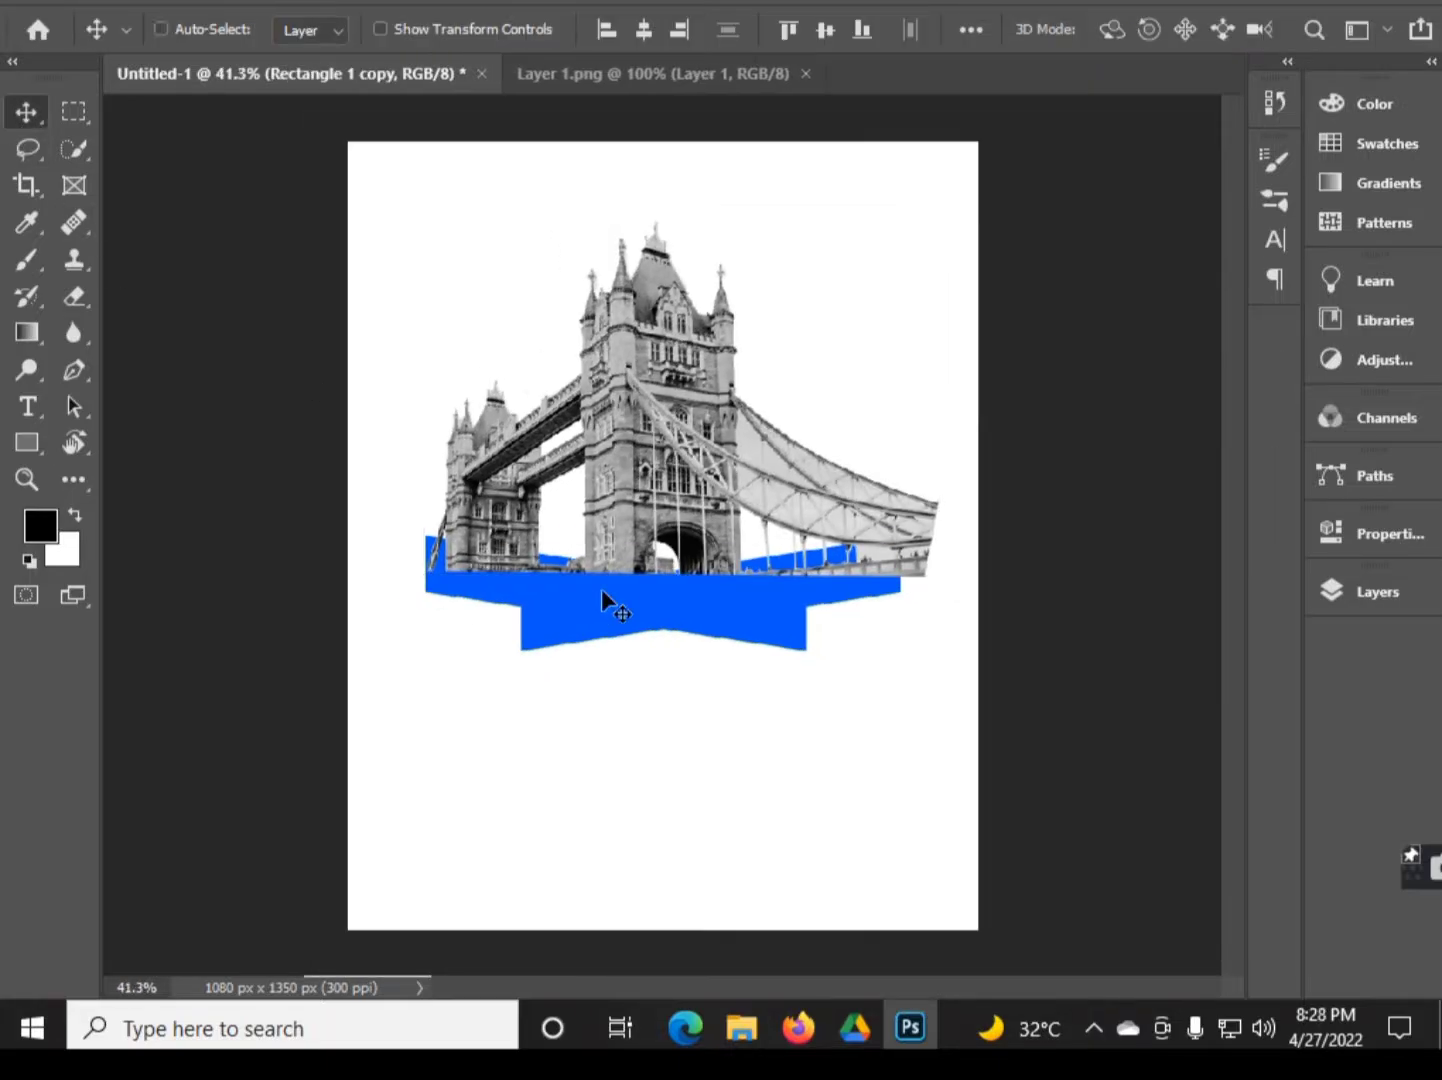
{"action": "key", "text": "ctrl+t"}
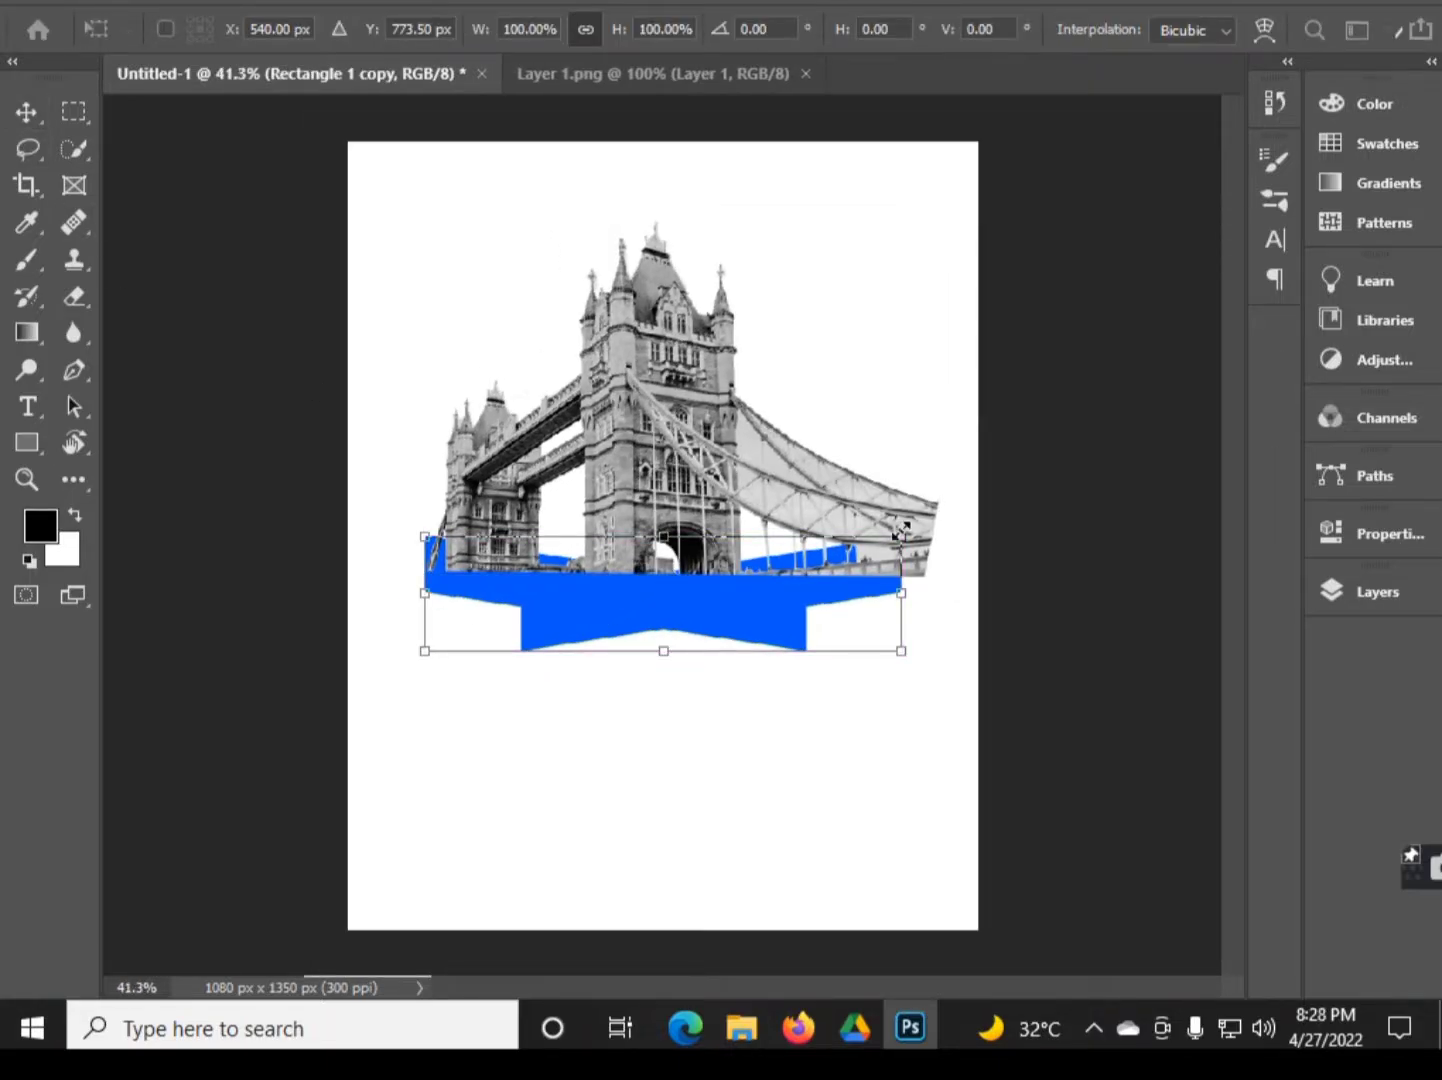
{"action": "left_click_drag", "start_coordinate": [900, 530], "coordinate": [863, 565]}
{"action": "key", "text": "Return"}
- Shrink the Tower Bridge to about 71% and move it down onto the blue band
{"action": "left_click", "coordinate": [780, 345]}
{"action": "key", "text": "ctrl+t"}
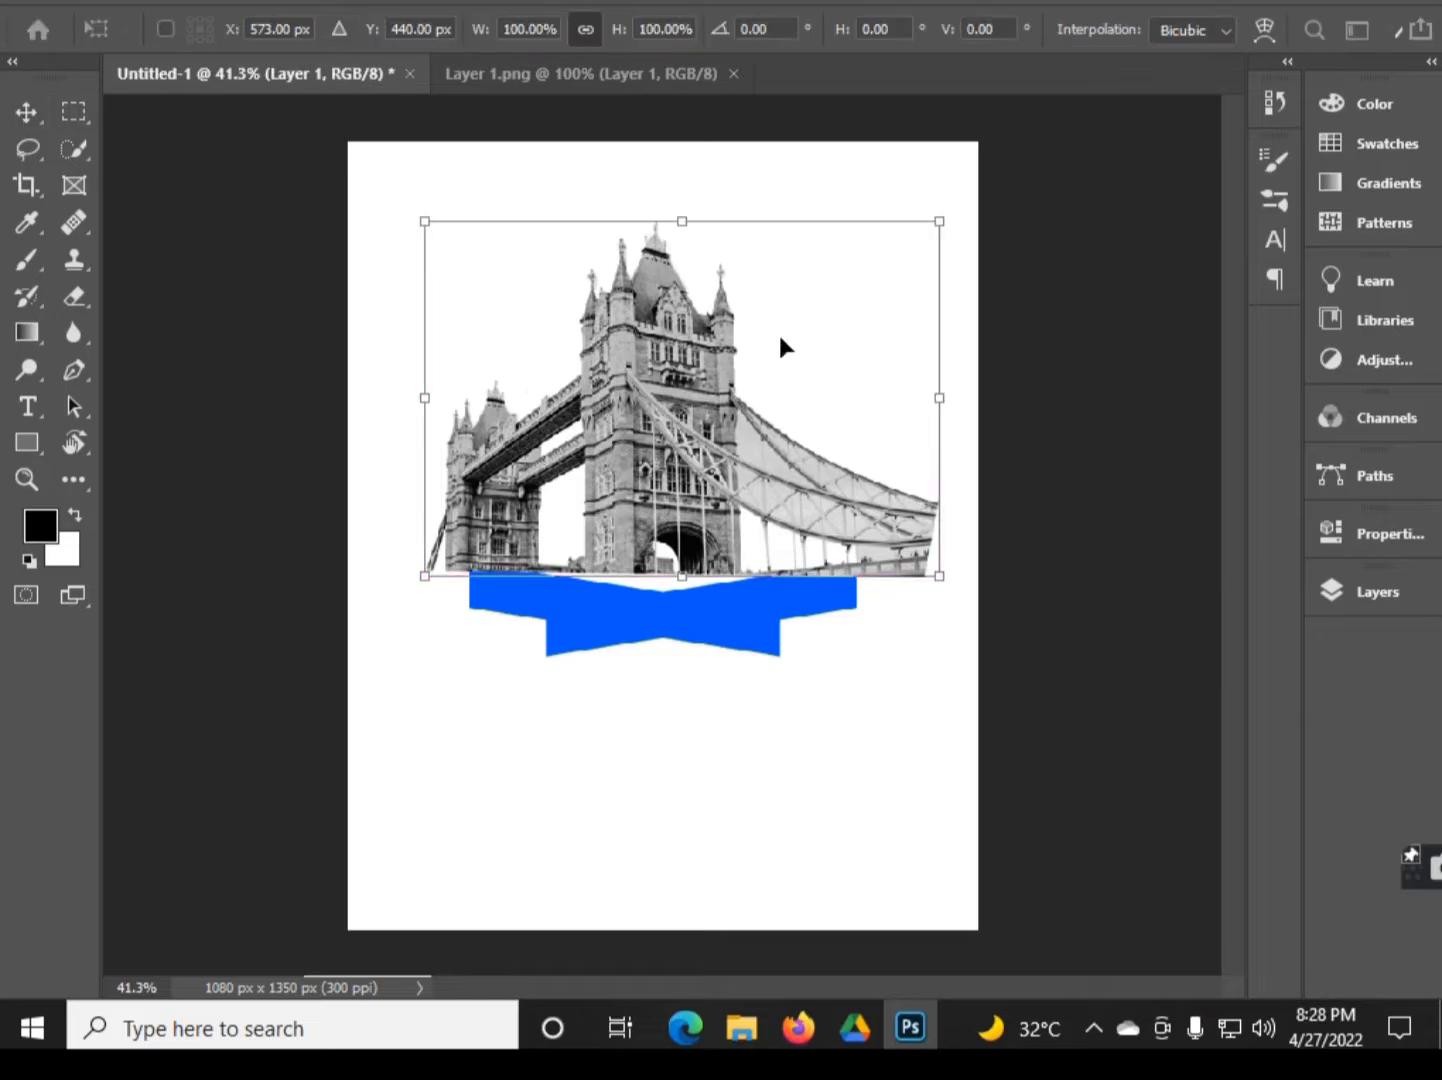
{"action": "left_click_drag", "start_coordinate": [939, 220], "coordinate": [793, 222]}
{"action": "left_click_drag", "start_coordinate": [557, 342], "coordinate": [600, 459]}
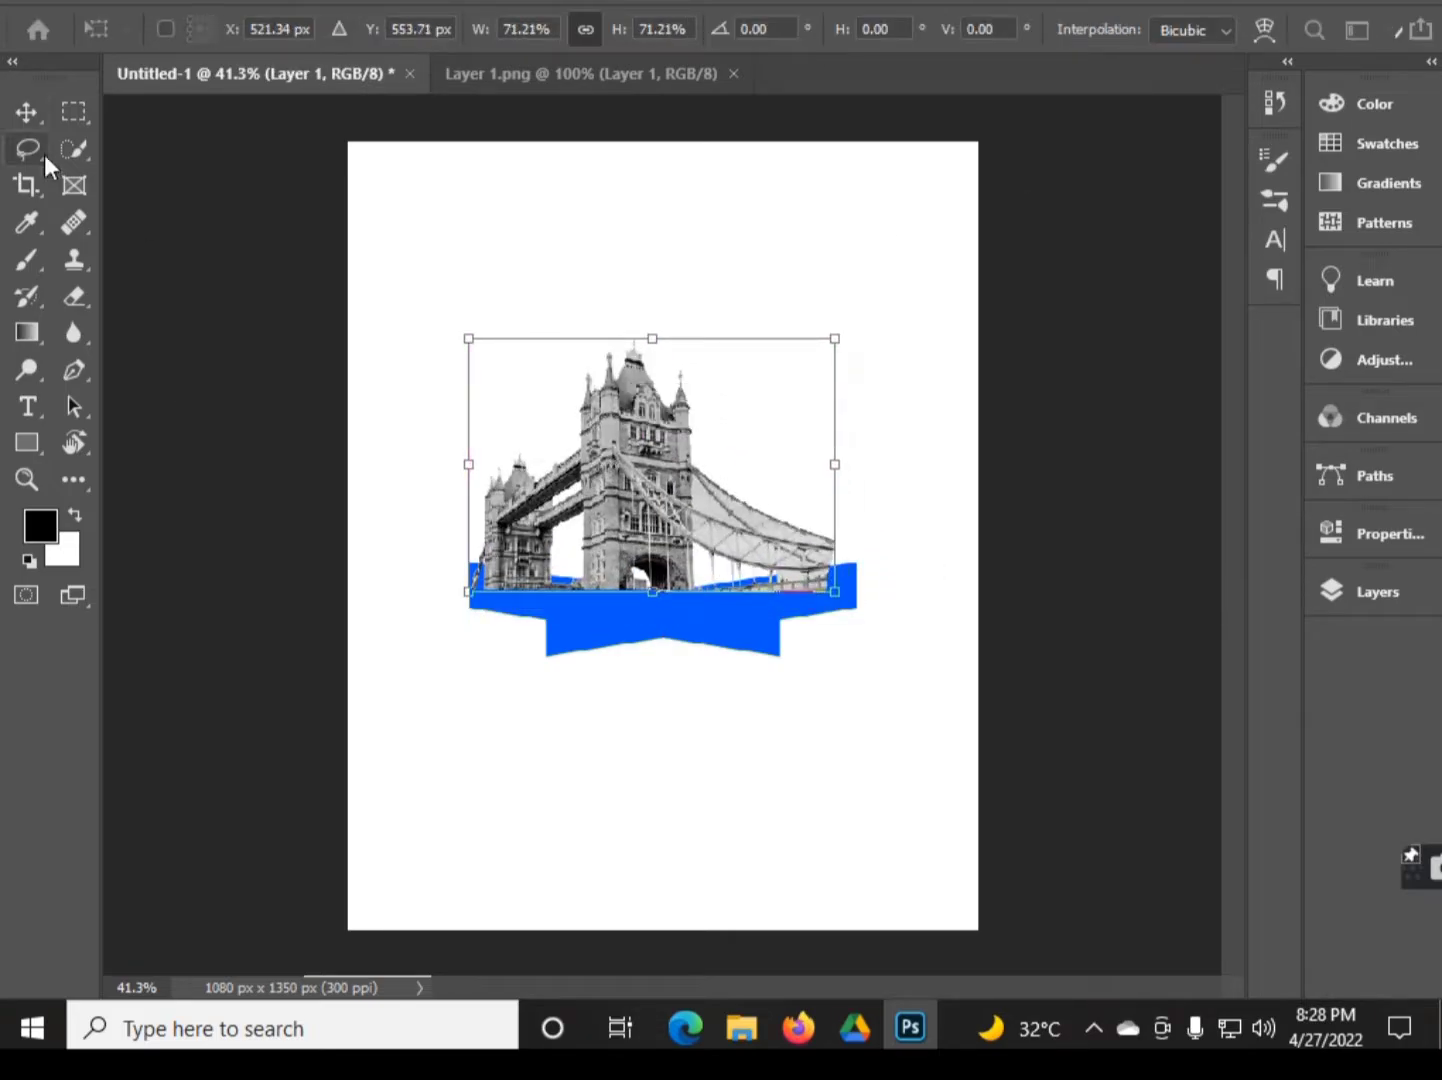
{"action": "key", "text": "Return"}
- Place the Tower Bridge layer beneath the blue band and nudge it down
{"action": "left_click", "coordinate": [1330, 592]}
{"action": "left_click_drag", "start_coordinate": [1151, 283], "coordinate": [1200, 375]}
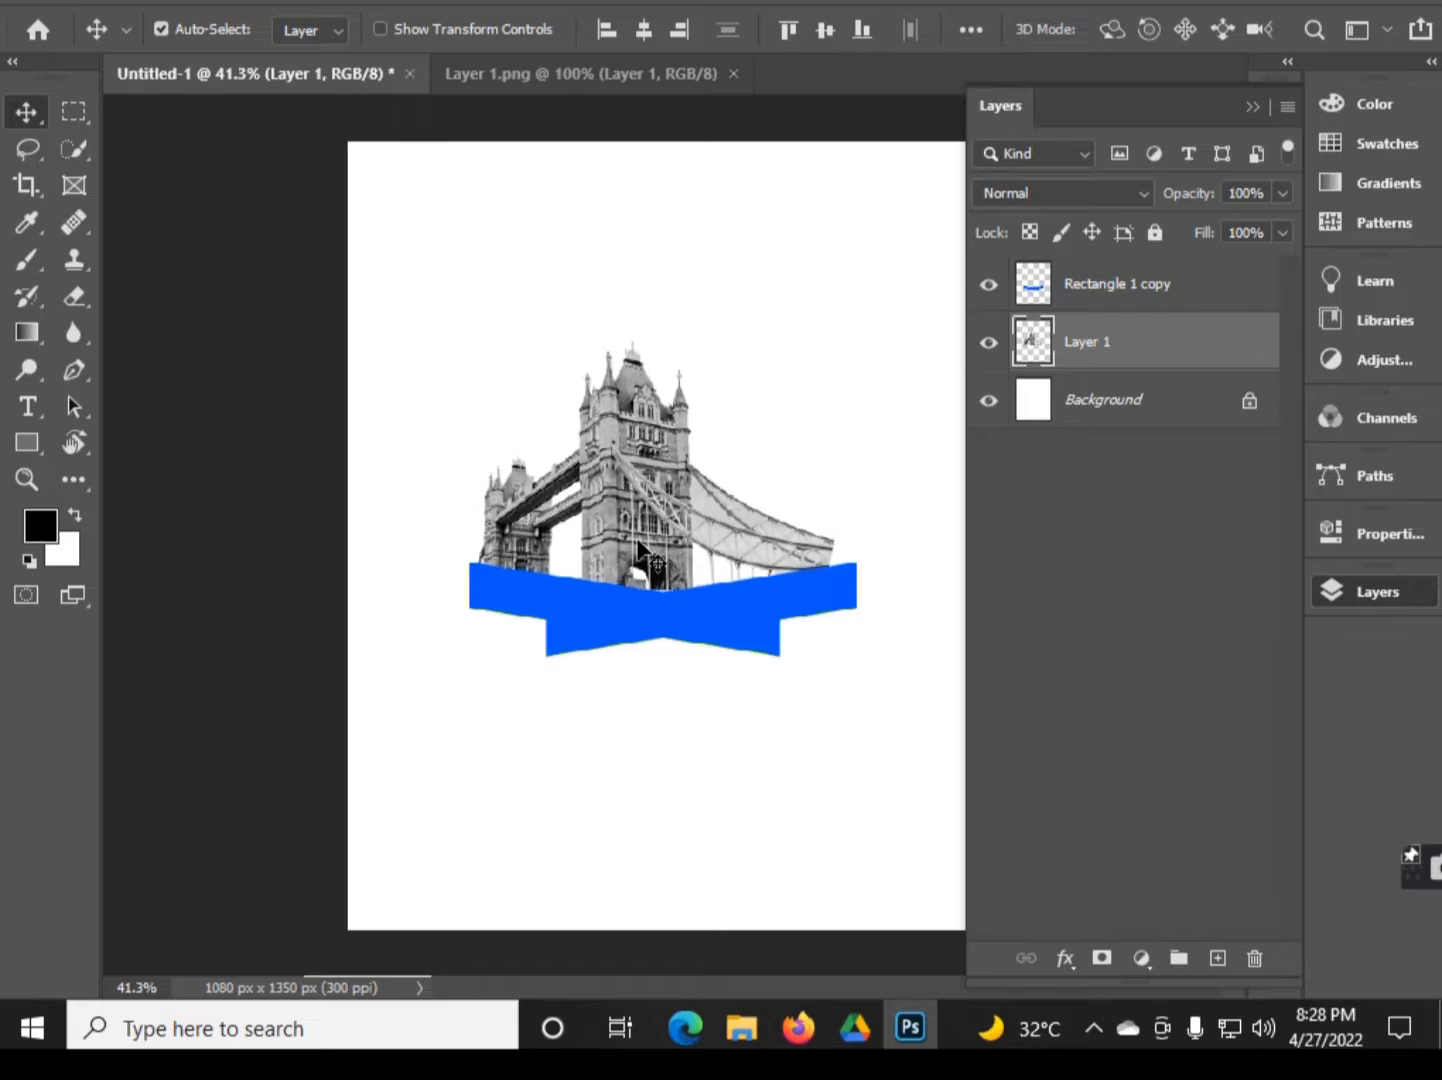
{"action": "left_click_drag", "start_coordinate": [638, 546], "coordinate": [639, 549]}
- Shrink the Rectangle 1 copy blue band slightly, to about 96%
{"action": "left_click", "coordinate": [1150, 283]}
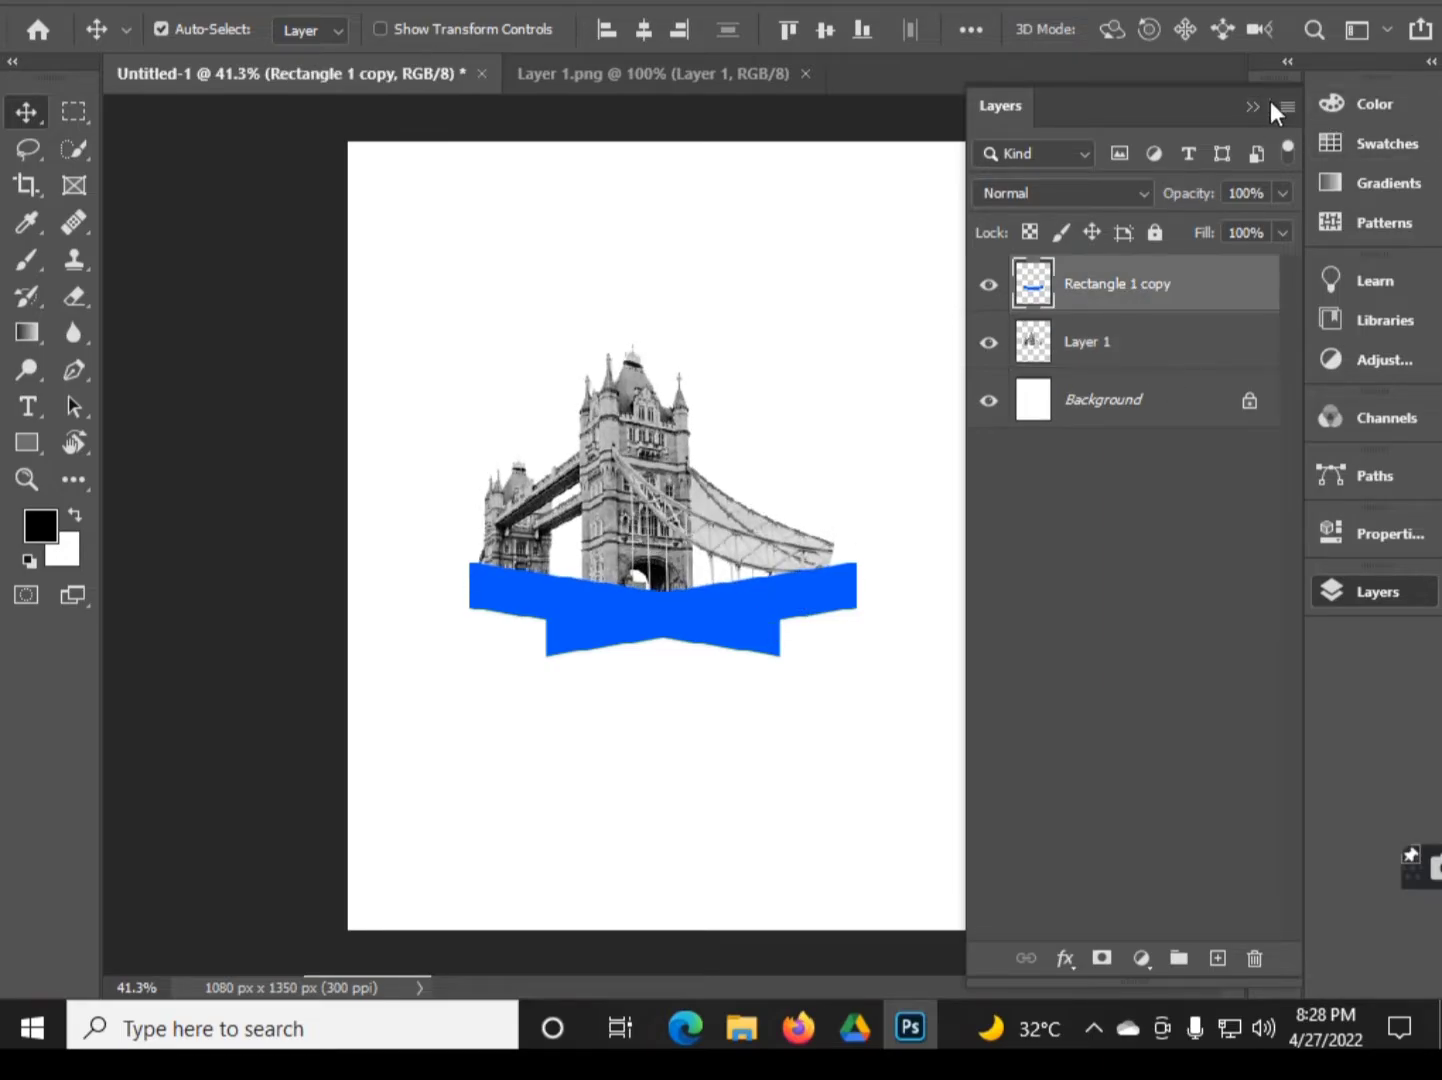
{"action": "left_click", "coordinate": [1253, 106]}
{"action": "key", "text": "ctrl+t"}
{"action": "left_click_drag", "start_coordinate": [857, 564], "coordinate": [851, 567]}
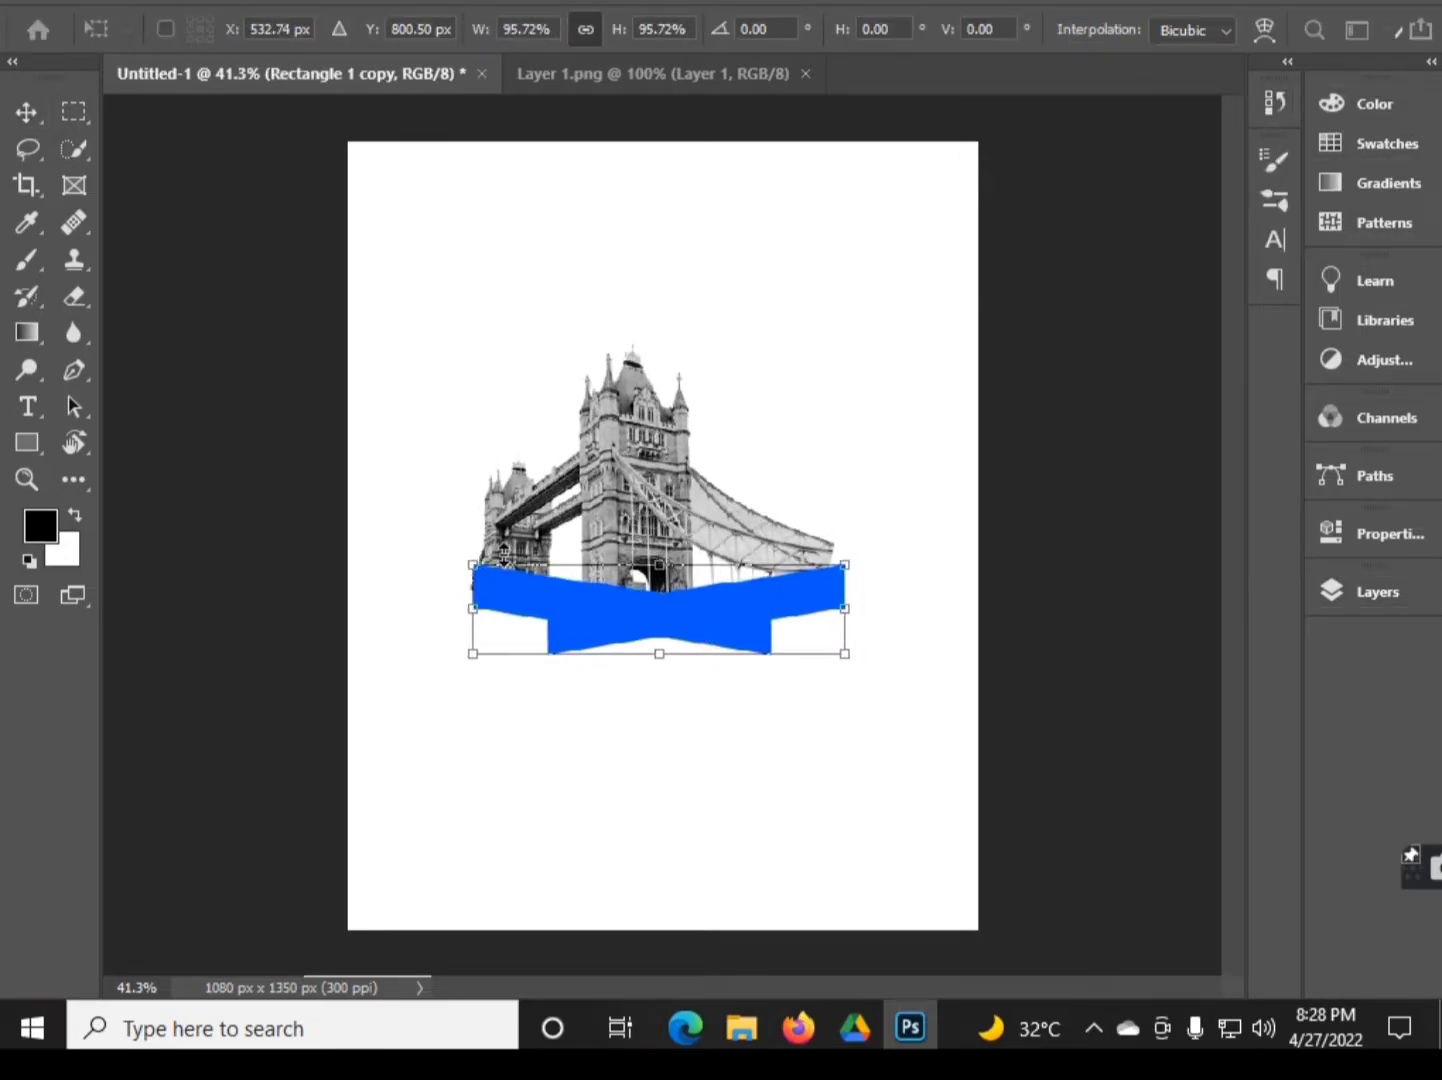
{"action": "key", "text": "Return"}
- Select the bridge layer, briefly pick the Eraser, then return to the Move tool
{"action": "scroll", "coordinate": [497, 609], "scroll_direction": "up", "scroll_amount": 2}
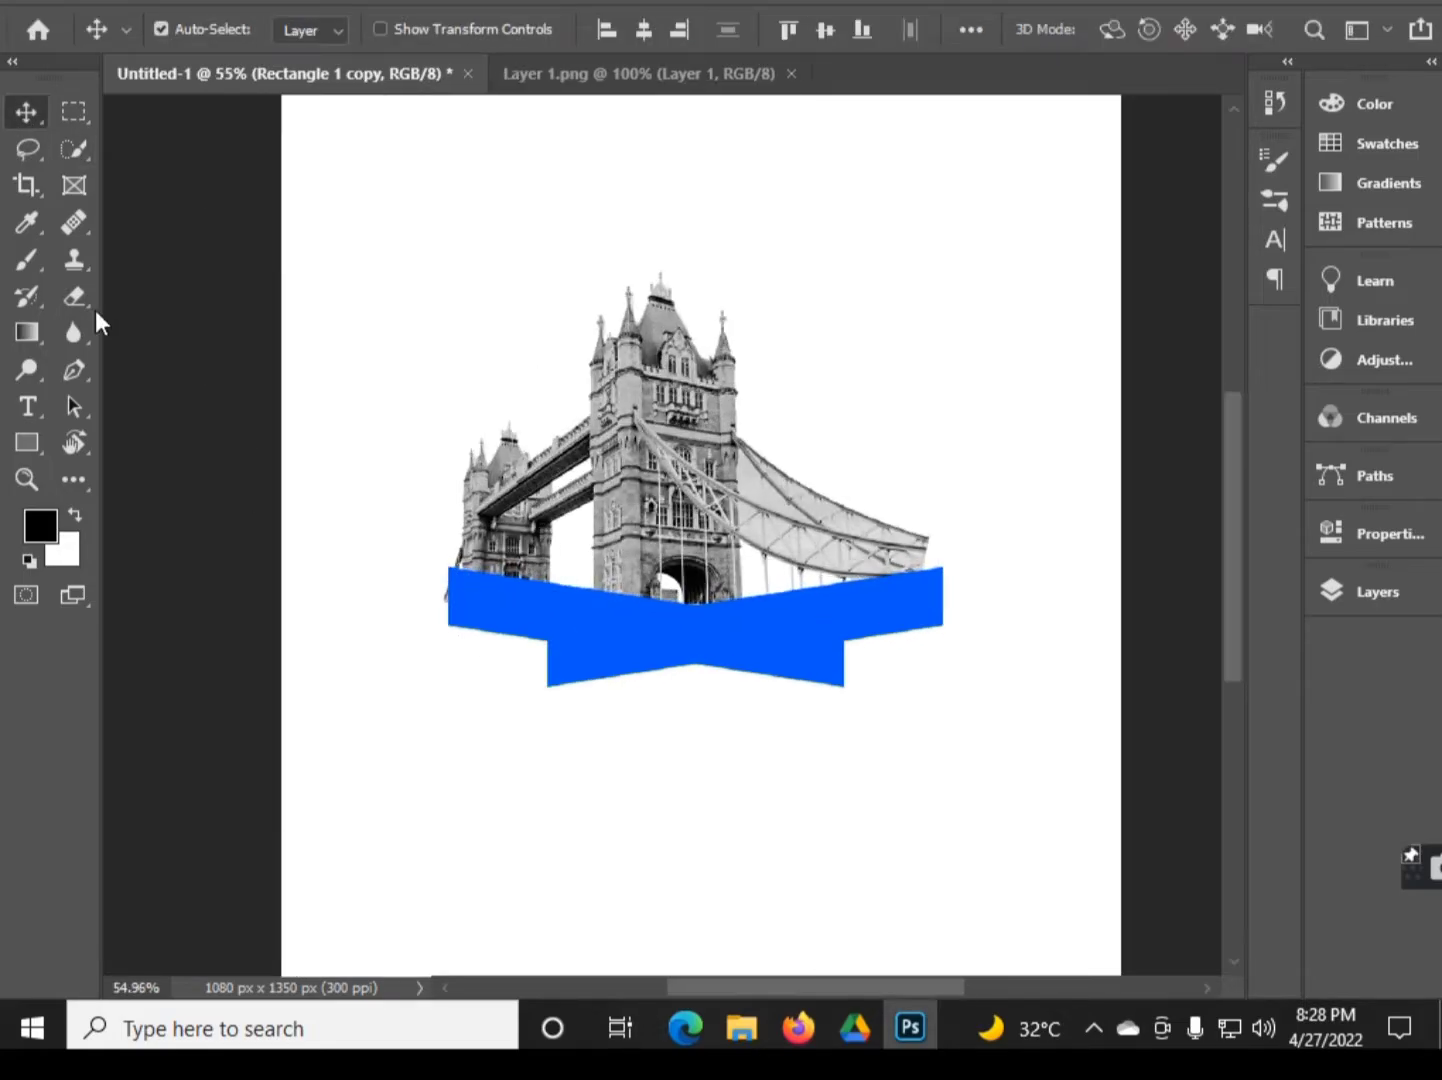
{"action": "left_click", "coordinate": [734, 375]}
{"action": "left_click", "coordinate": [74, 296]}
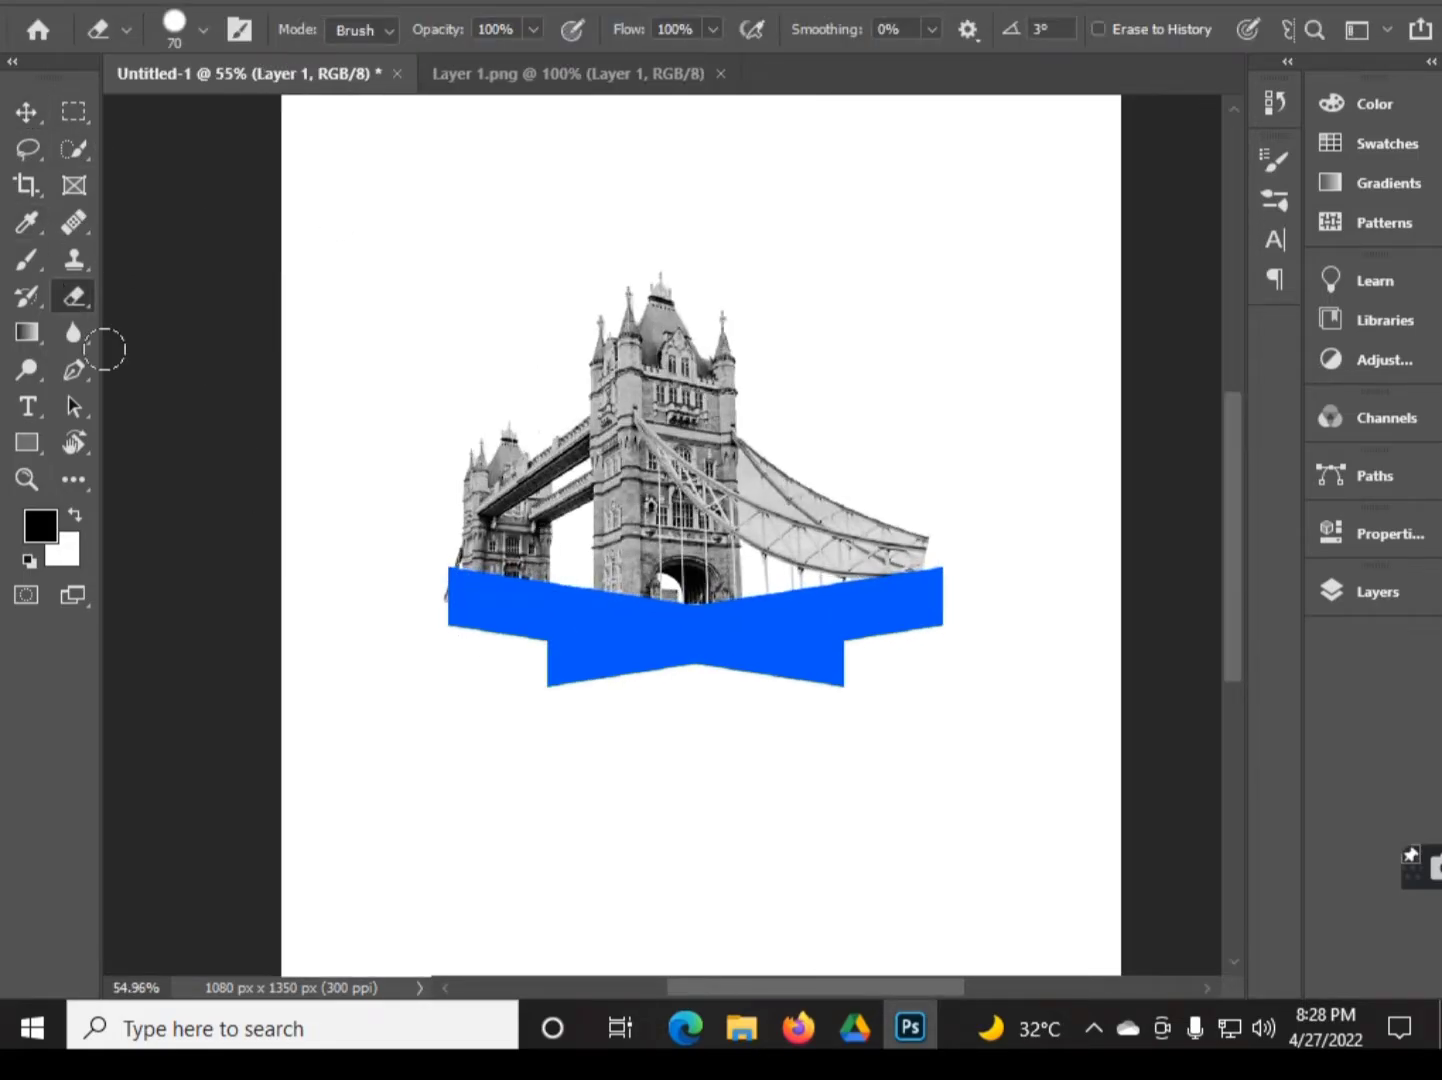
{"action": "left_click", "coordinate": [74, 112]}
{"action": "left_click", "coordinate": [26, 111]}
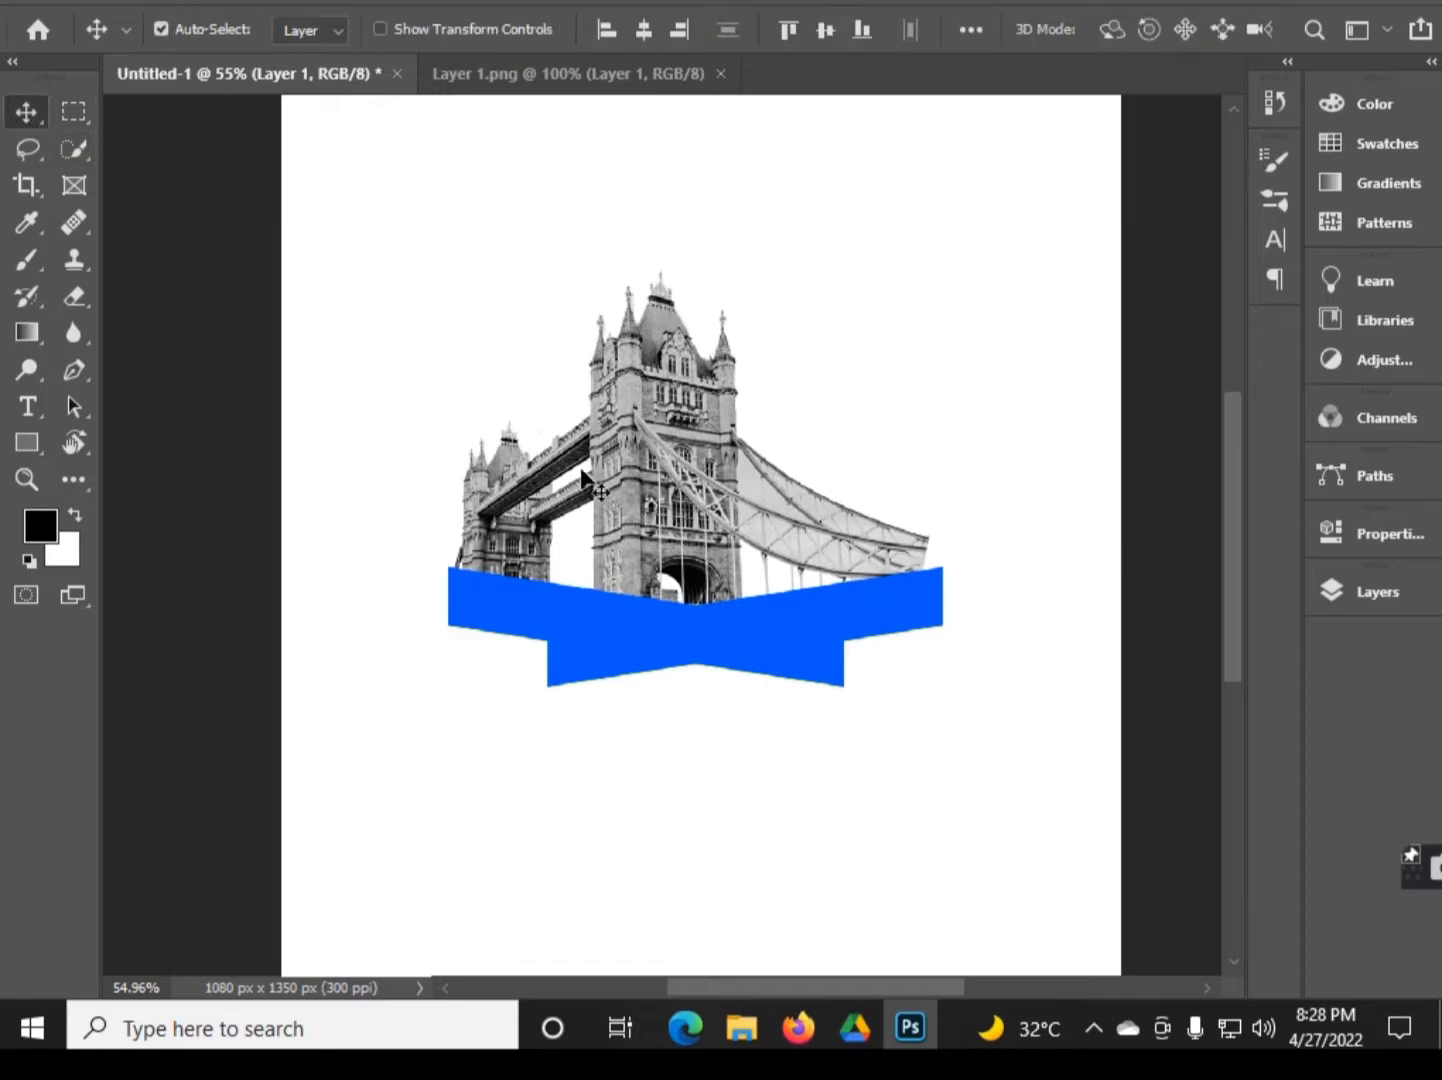
- Open the Karim Benzema render and drag it into the poster document
{"action": "left_click", "coordinate": [58, 2]}
{"action": "left_click", "coordinate": [222, 161]}
{"action": "left_click", "coordinate": [402, 219]}
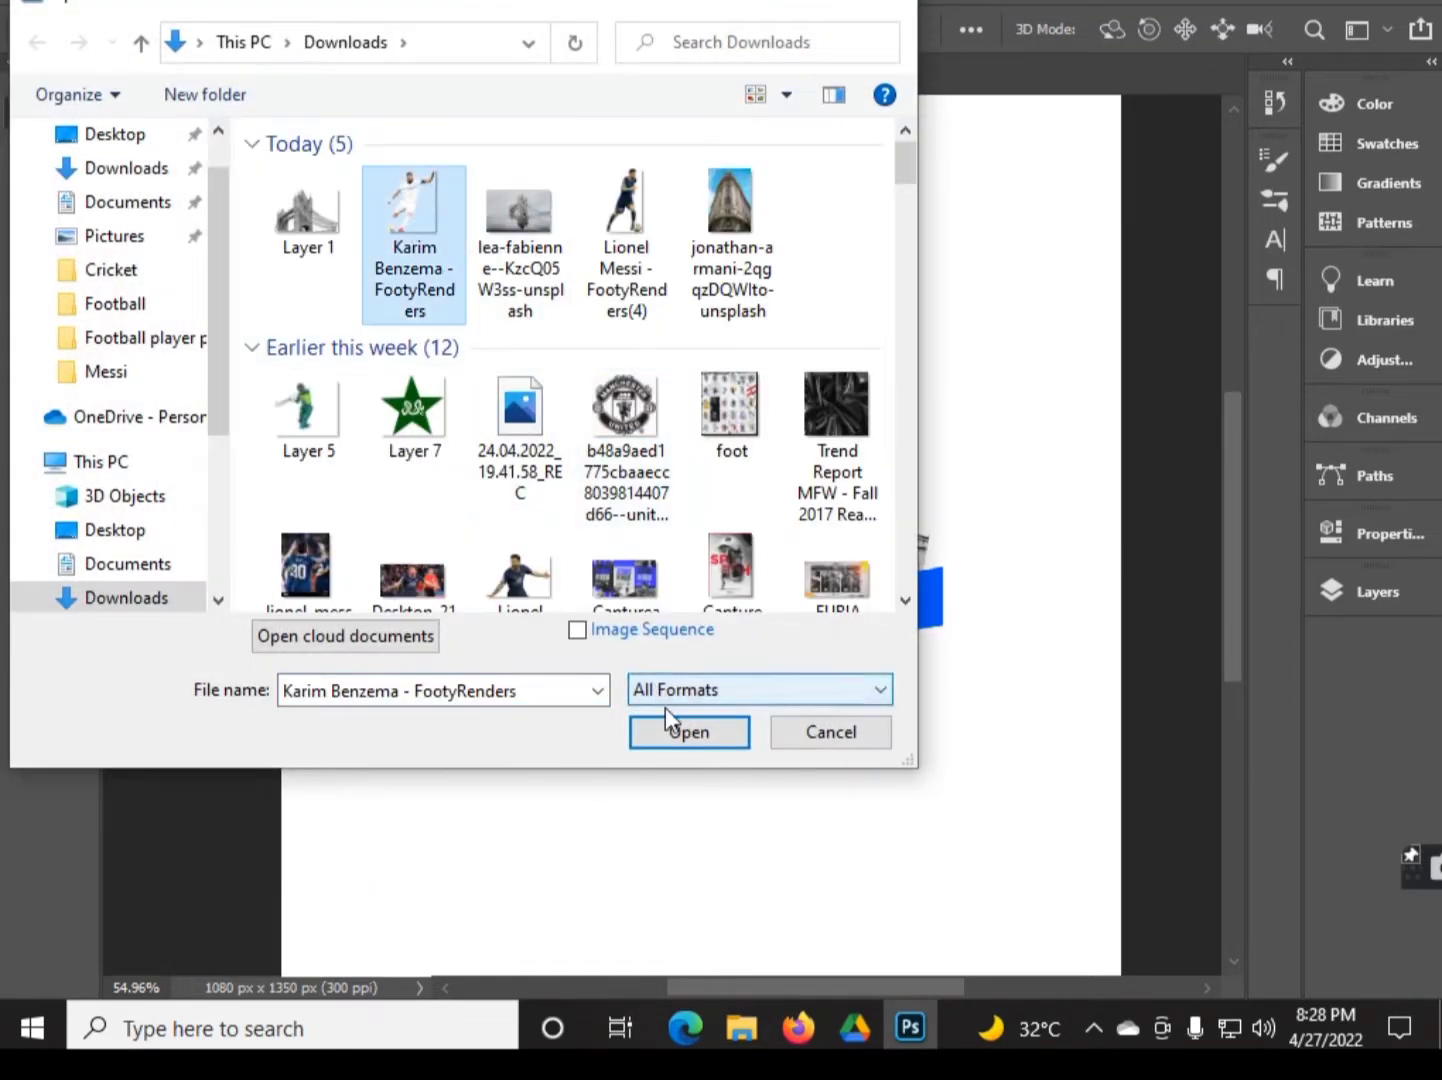
{"action": "left_click", "coordinate": [690, 732]}
{"action": "mouse_move", "coordinate": [785, 443]}
{"action": "left_mouse_down"}
{"action": "mouse_move", "coordinate": [600, 299]}
{"action": "mouse_move", "coordinate": [737, 422]}
{"action": "left_mouse_up"}
{"action": "left_click", "coordinate": [901, 73]}
- Move the Benzema layer above the blue band and fit the poster in view
{"action": "left_click", "coordinate": [1378, 591]}
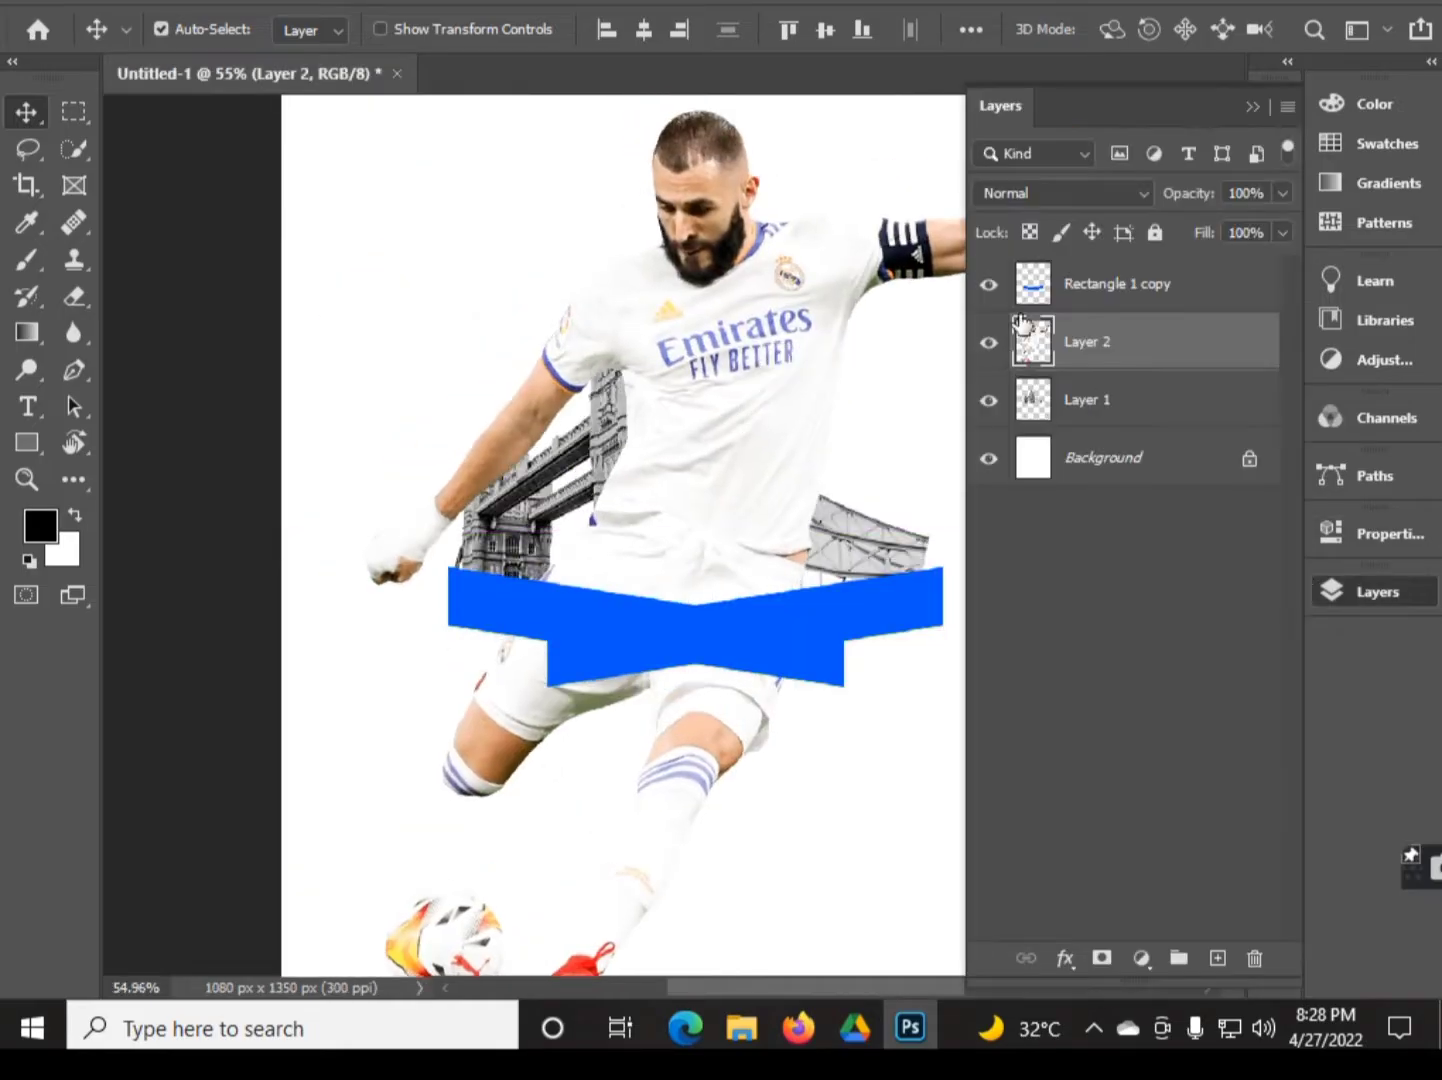
{"action": "left_click_drag", "start_coordinate": [1090, 341], "coordinate": [1091, 283]}
{"action": "left_click", "coordinate": [1252, 106]}
{"action": "key", "text": "ctrl+0"}
- Scale down the Benzema cut-out and place it on the right, over the bridge
{"action": "key", "text": "ctrl+t"}
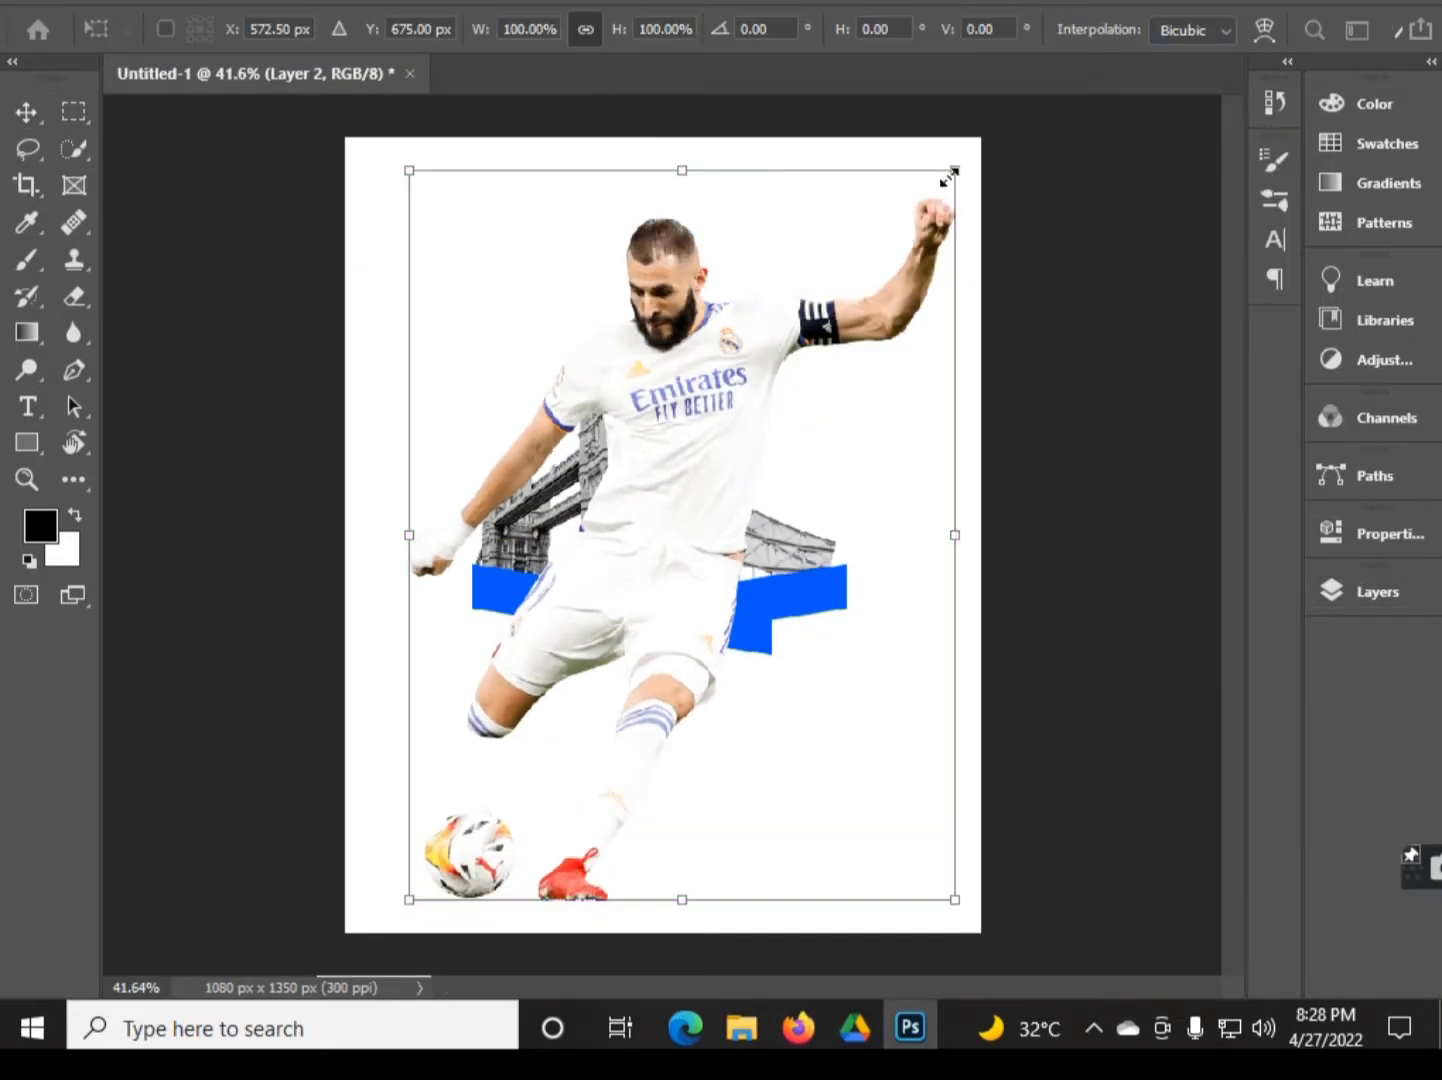
{"action": "left_click_drag", "start_coordinate": [949, 172], "coordinate": [833, 395]}
{"action": "mouse_move", "coordinate": [761, 470]}
{"action": "left_mouse_down"}
{"action": "mouse_move", "coordinate": [912, 495]}
{"action": "mouse_move", "coordinate": [893, 504]}
{"action": "left_mouse_up"}
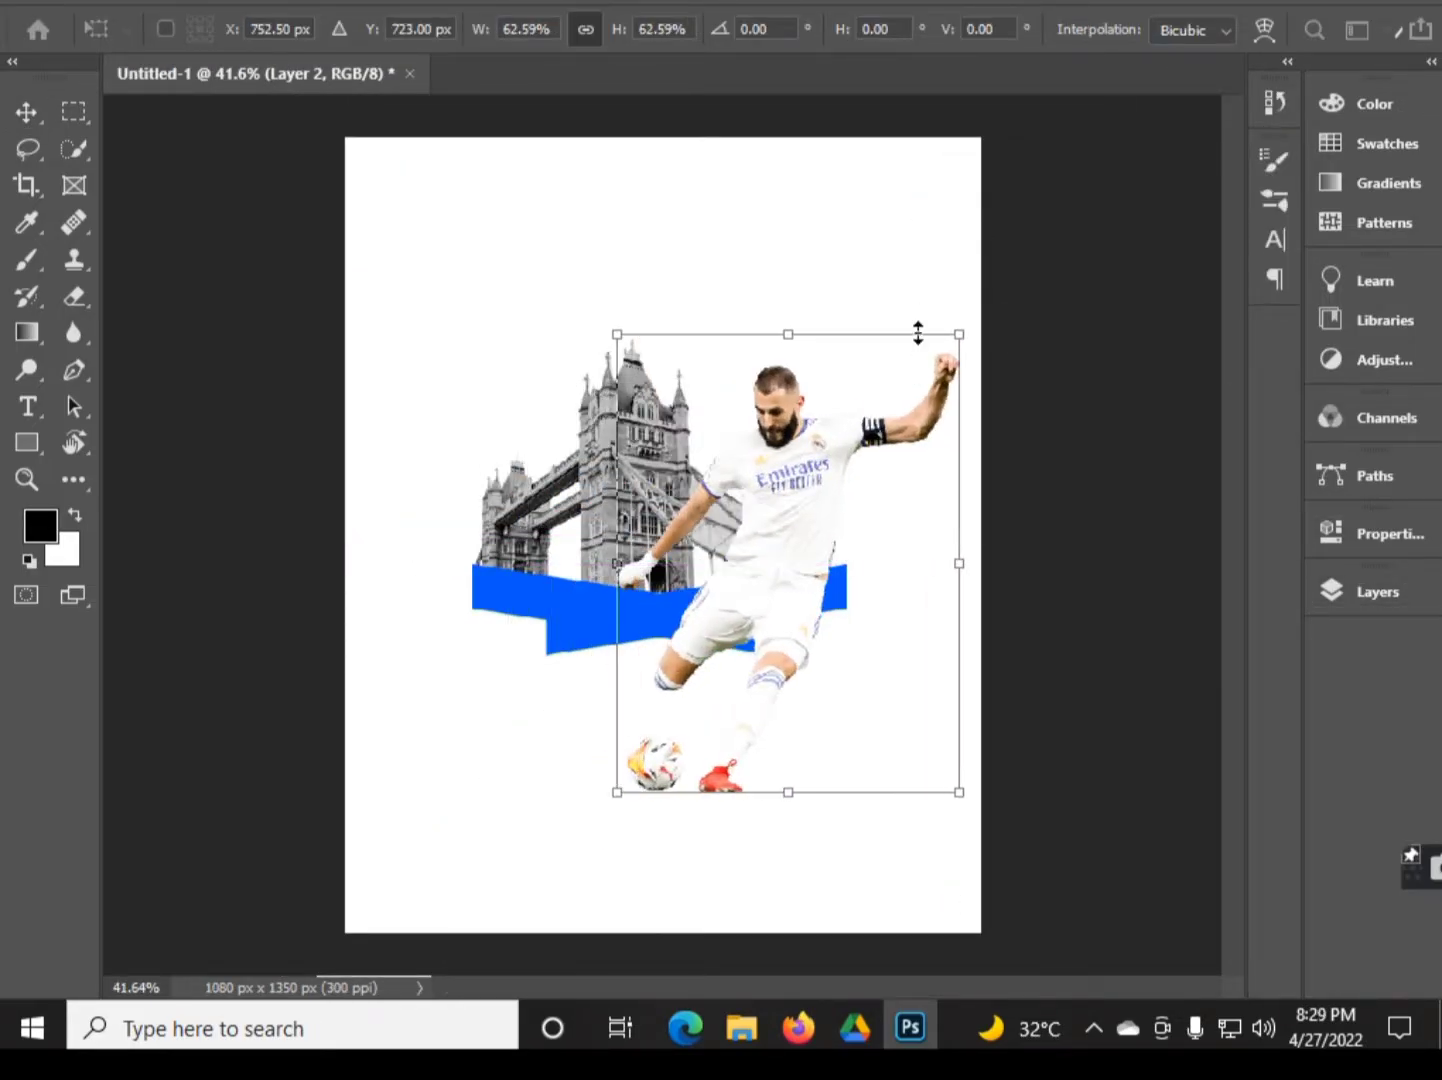
{"action": "left_click_drag", "start_coordinate": [917, 331], "coordinate": [921, 325]}
{"action": "left_click_drag", "start_coordinate": [833, 455], "coordinate": [825, 456]}
{"action": "mouse_move", "coordinate": [944, 327]}
{"action": "left_mouse_down"}
{"action": "mouse_move", "coordinate": [951, 317]}
{"action": "mouse_move", "coordinate": [920, 345]}
{"action": "mouse_move", "coordinate": [952, 305]}
{"action": "left_mouse_up"}
{"action": "key", "text": "Return"}
{"action": "left_click", "coordinate": [1373, 591]}
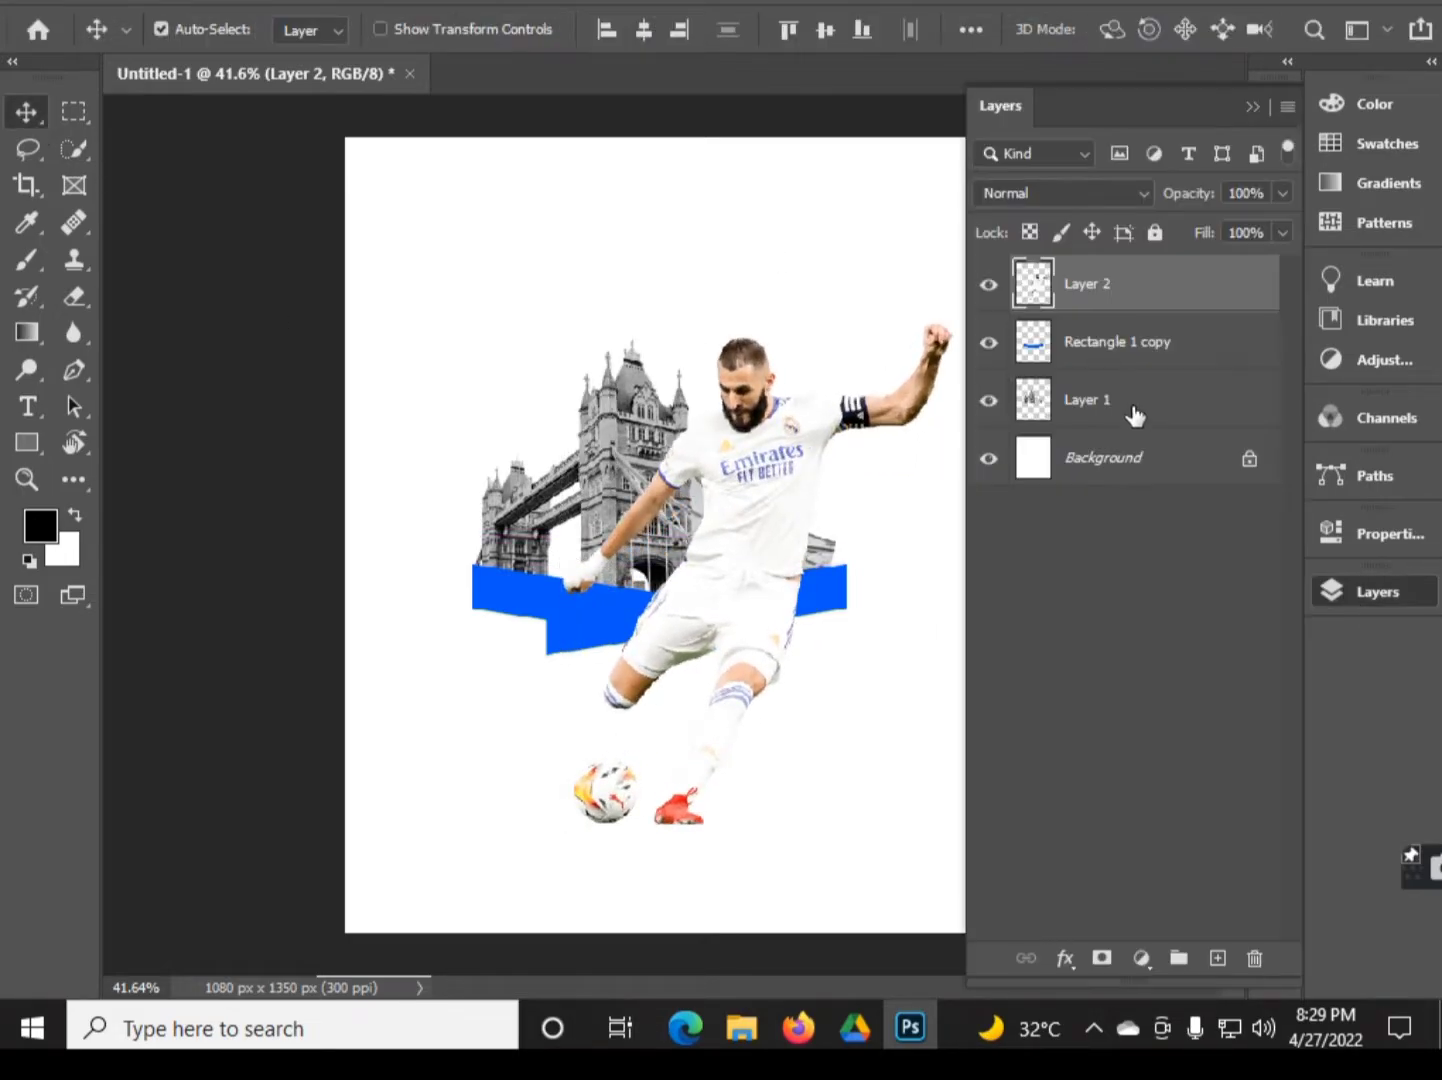
{"action": "left_click", "coordinate": [444, 3]}
- Make the player black and white in Camera Raw: Saturation -100, raised Clarity, Texture, Contrast
{"action": "left_click", "coordinate": [447, 152]}
{"action": "scroll", "coordinate": [1191, 895], "scroll_direction": "down", "scroll_amount": 3}
{"action": "left_click_drag", "start_coordinate": [1224, 948], "coordinate": [1055, 950]}
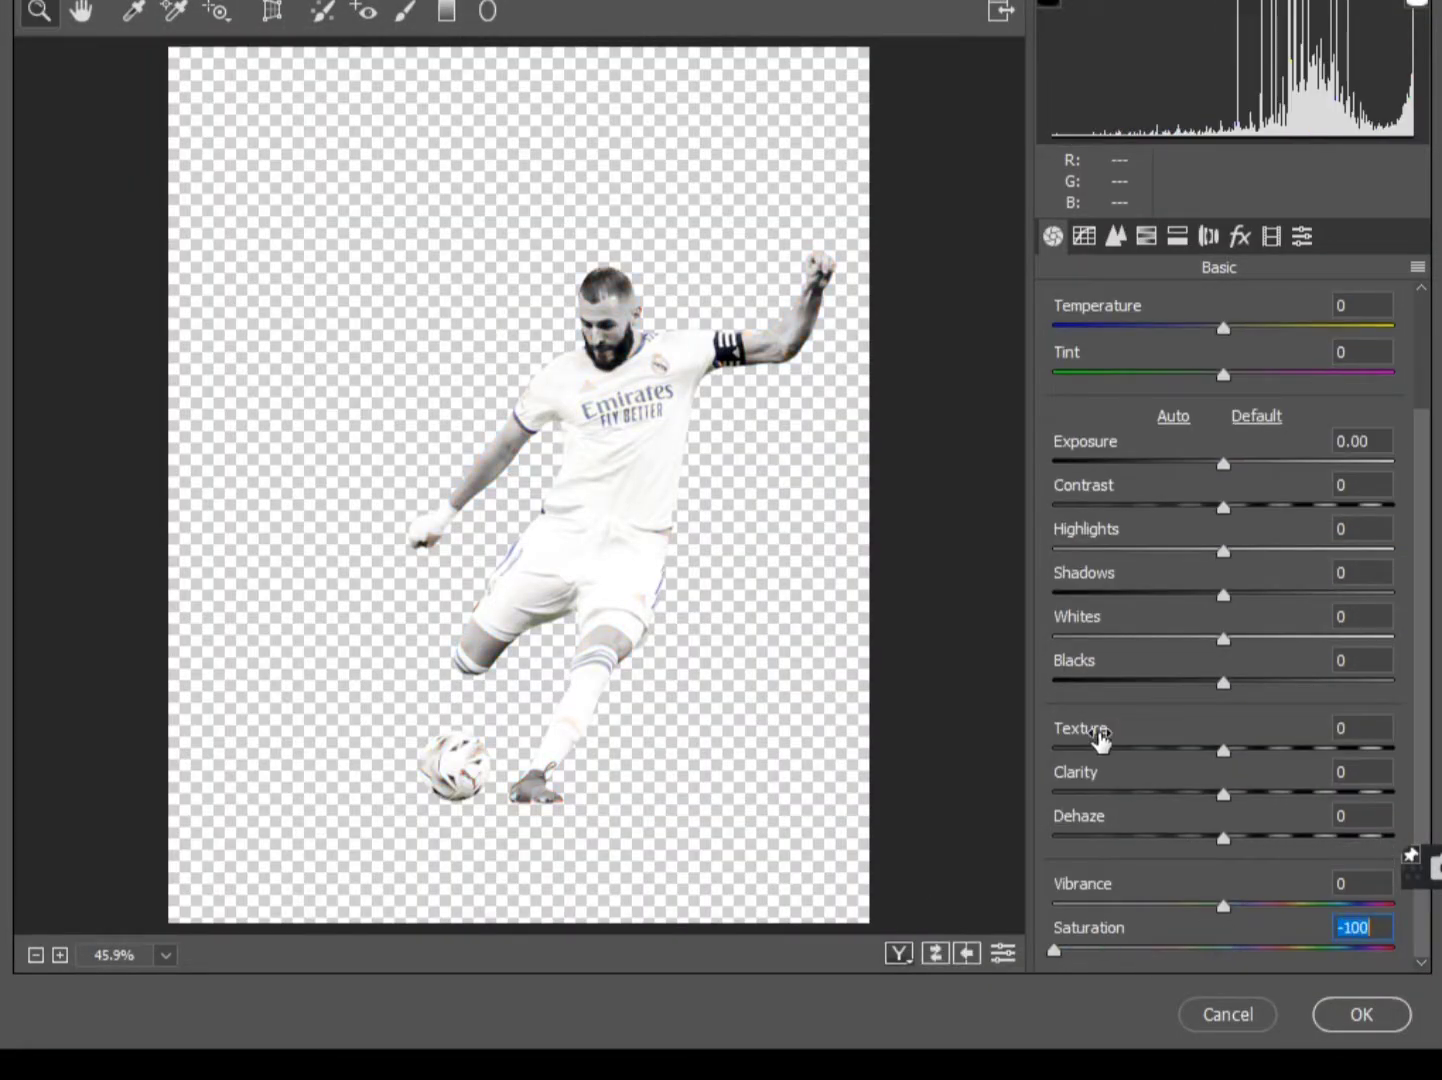
{"action": "left_click_drag", "start_coordinate": [1223, 793], "coordinate": [1318, 794]}
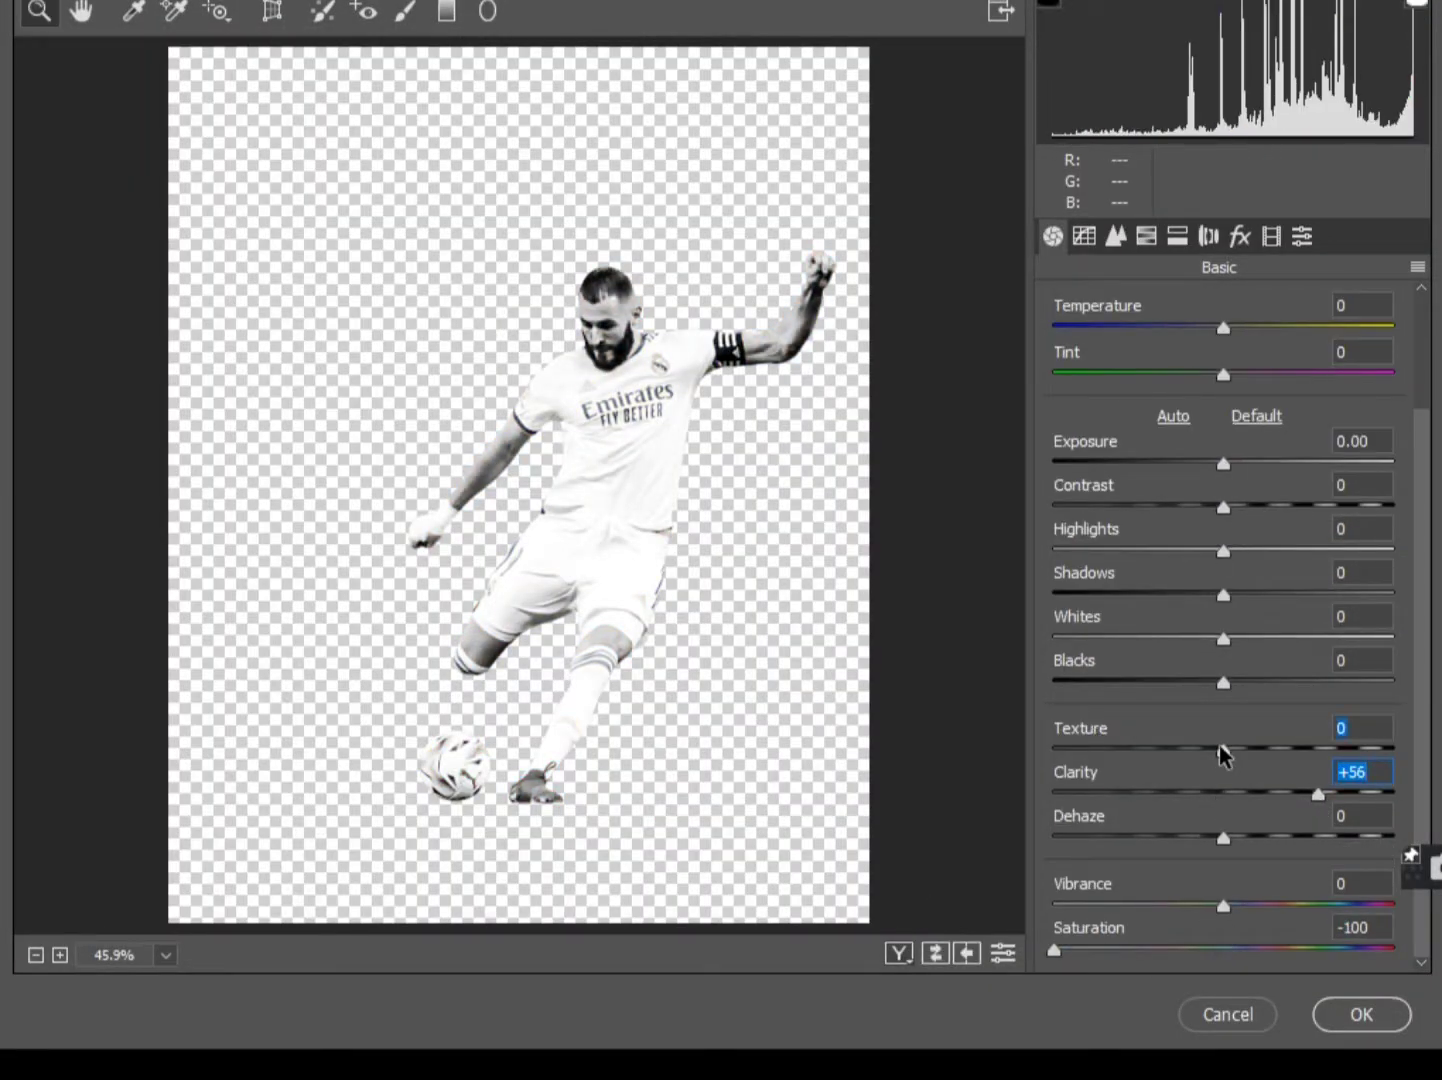
{"action": "mouse_move", "coordinate": [1223, 748]}
{"action": "left_mouse_down"}
{"action": "mouse_move", "coordinate": [1263, 749]}
{"action": "mouse_move", "coordinate": [1285, 793]}
{"action": "left_mouse_up"}
{"action": "mouse_move", "coordinate": [1223, 507]}
{"action": "left_mouse_down"}
{"action": "mouse_move", "coordinate": [1269, 508]}
{"action": "mouse_move", "coordinate": [1233, 464]}
{"action": "left_mouse_up"}
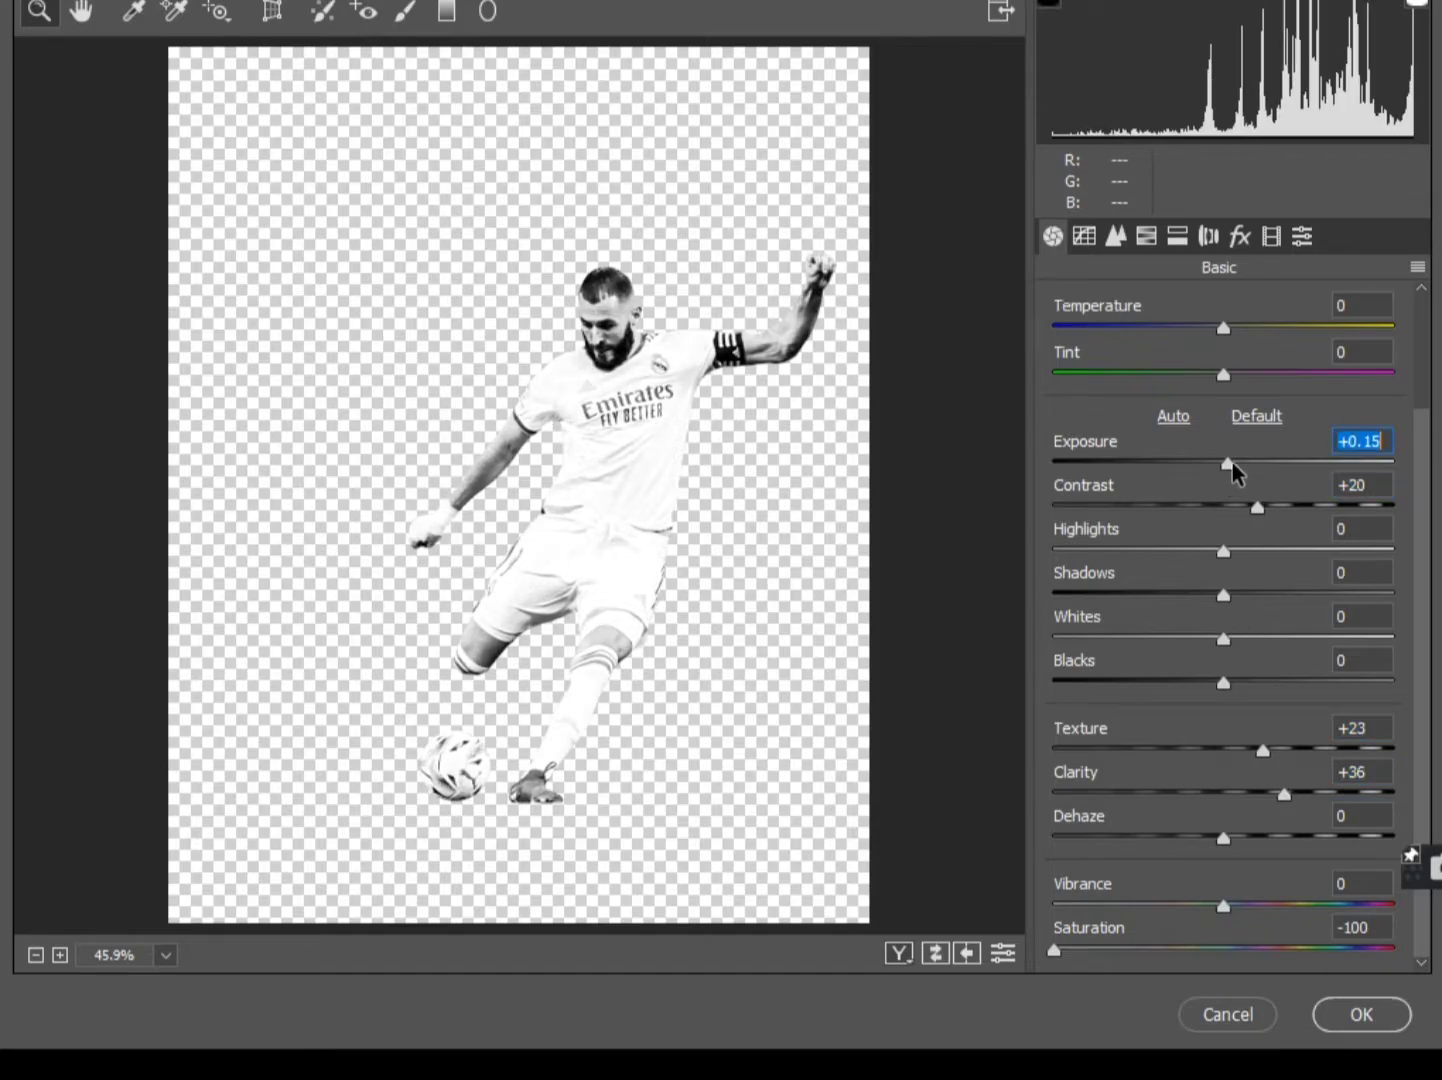
{"action": "key", "text": "Tab"}
{"action": "left_click", "coordinate": [1331, 1018]}
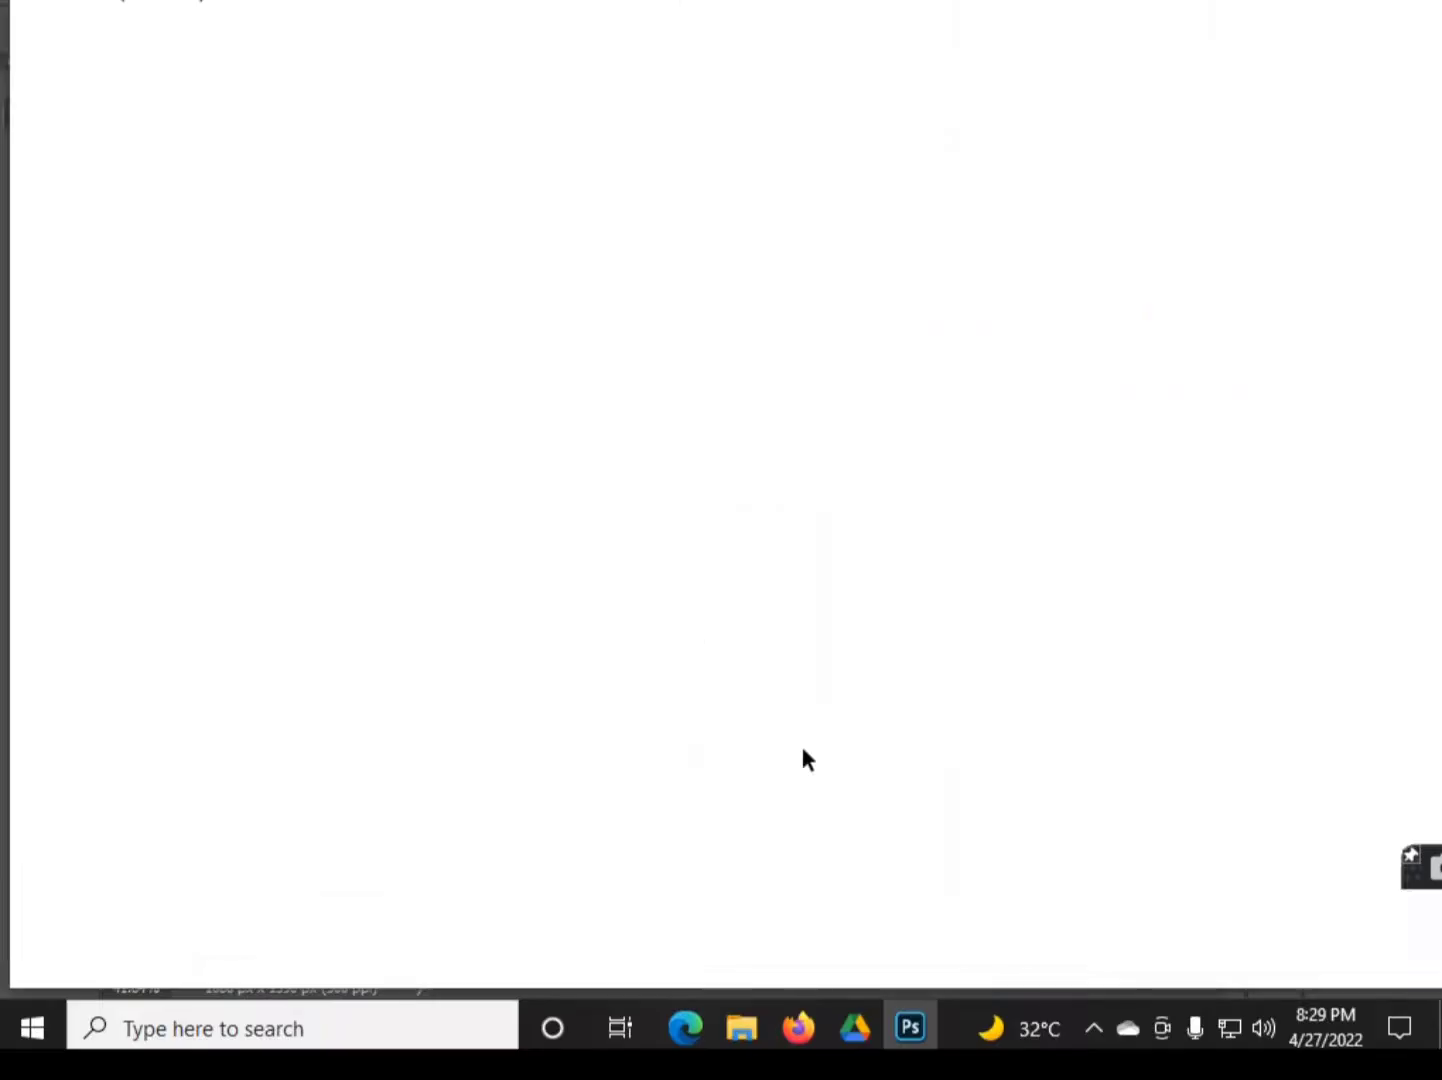
- Nudge the player up slightly and review the layer list
{"action": "left_click_drag", "start_coordinate": [735, 543], "coordinate": [735, 533]}
{"action": "left_click", "coordinate": [1251, 105]}
{"action": "scroll", "coordinate": [706, 757], "scroll_direction": "up", "scroll_amount": 2}
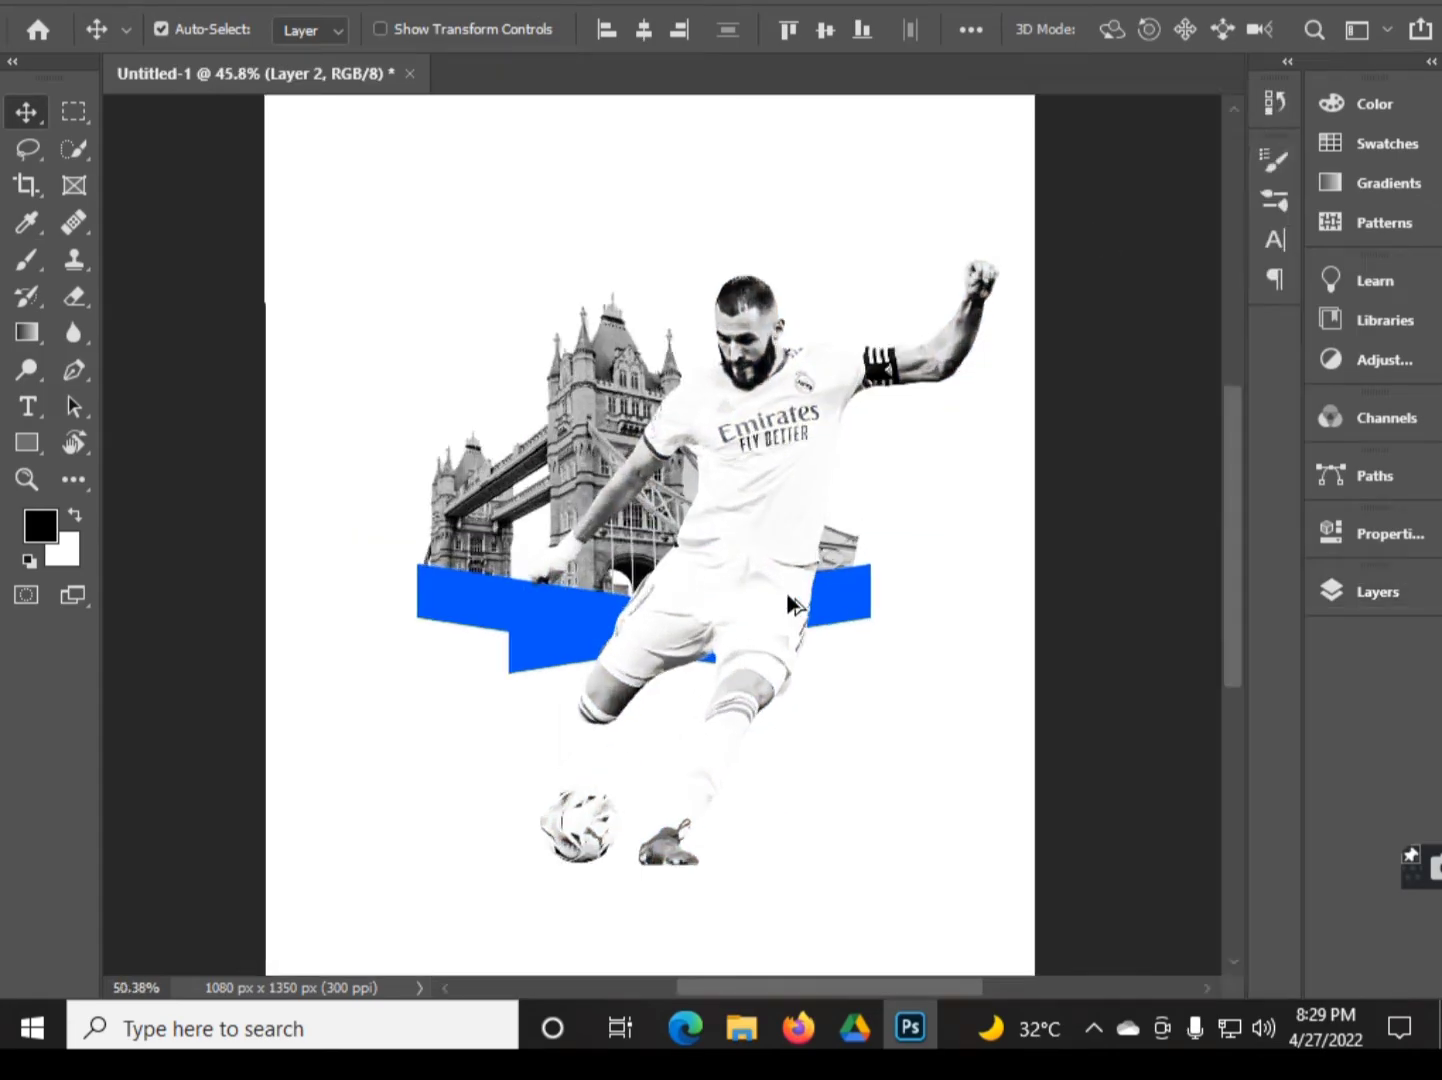
{"action": "scroll", "coordinate": [706, 757], "scroll_direction": "down", "scroll_amount": 3}
{"action": "scroll", "coordinate": [706, 757], "scroll_direction": "up", "scroll_amount": 1}
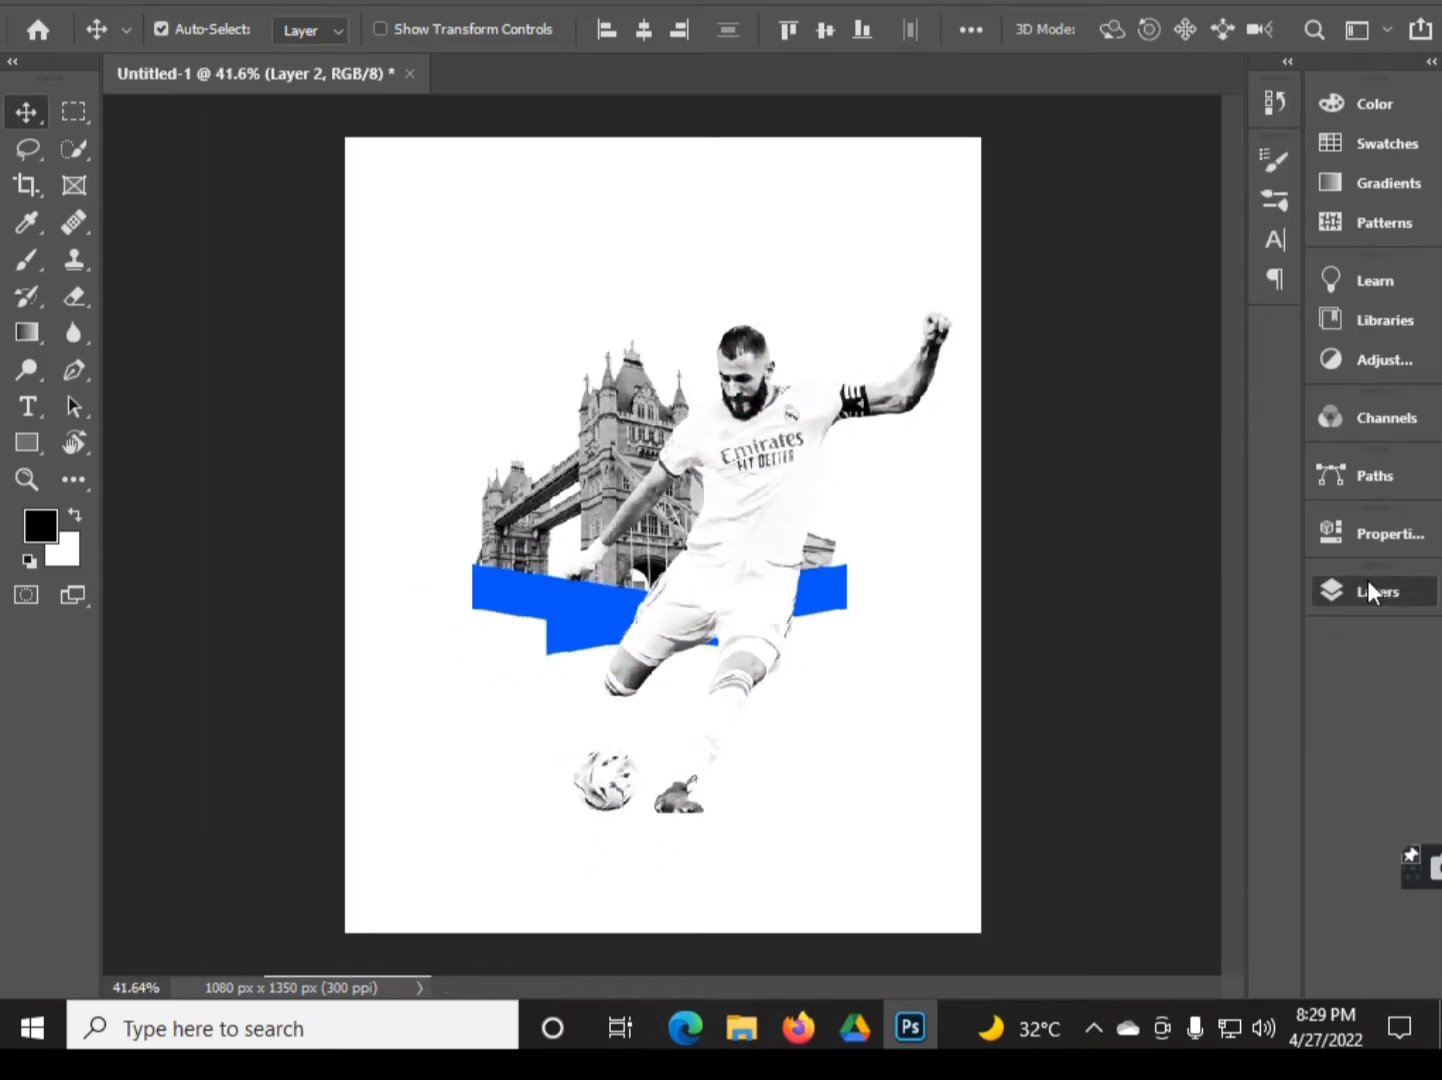
{"action": "left_click", "coordinate": [1370, 592]}
{"action": "left_click", "coordinate": [1127, 399]}
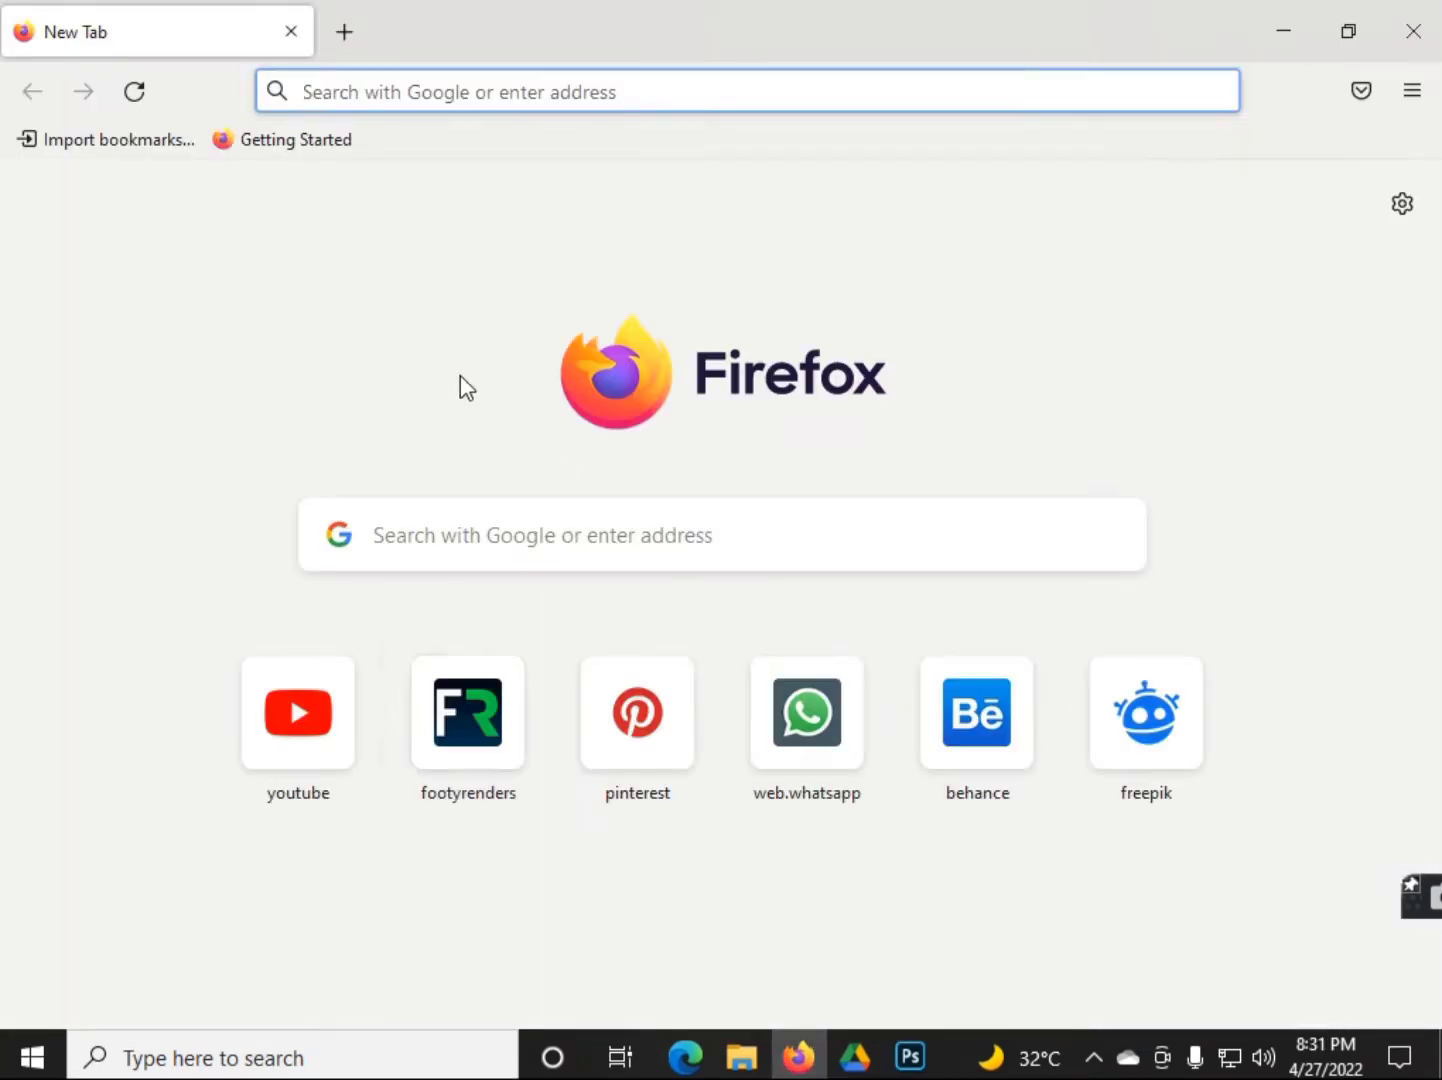
- Download the arms-wide Benzema render from FootyRenders and open it in Photoshop
{"action": "left_click", "coordinate": [468, 744]}
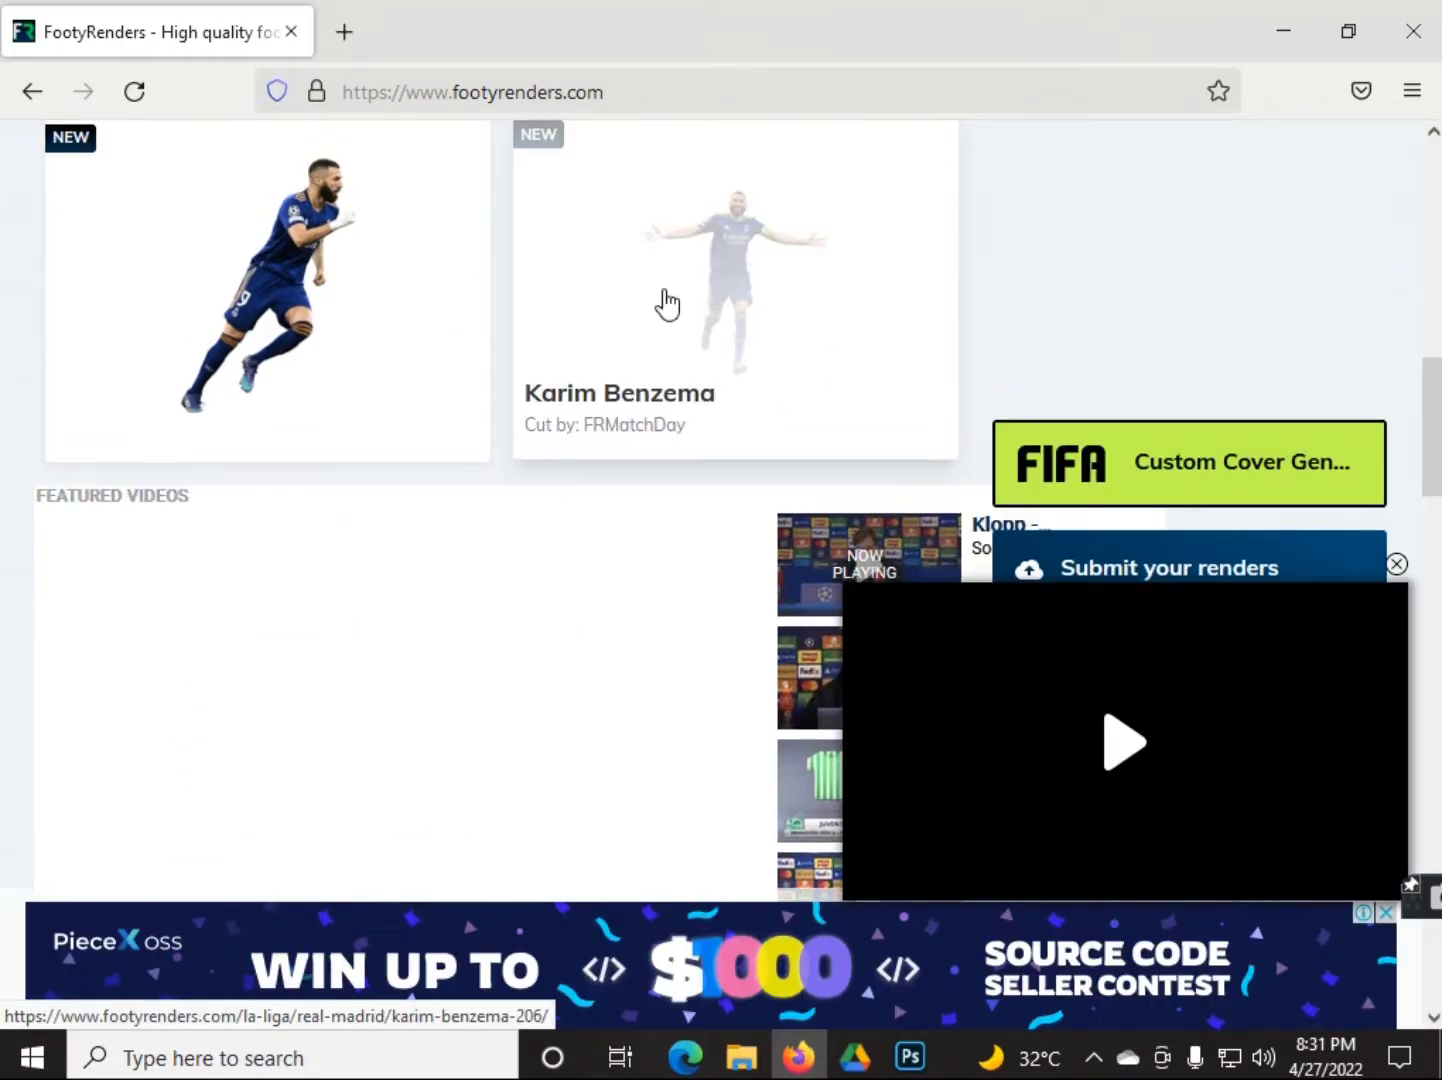
{"action": "left_click", "coordinate": [666, 307]}
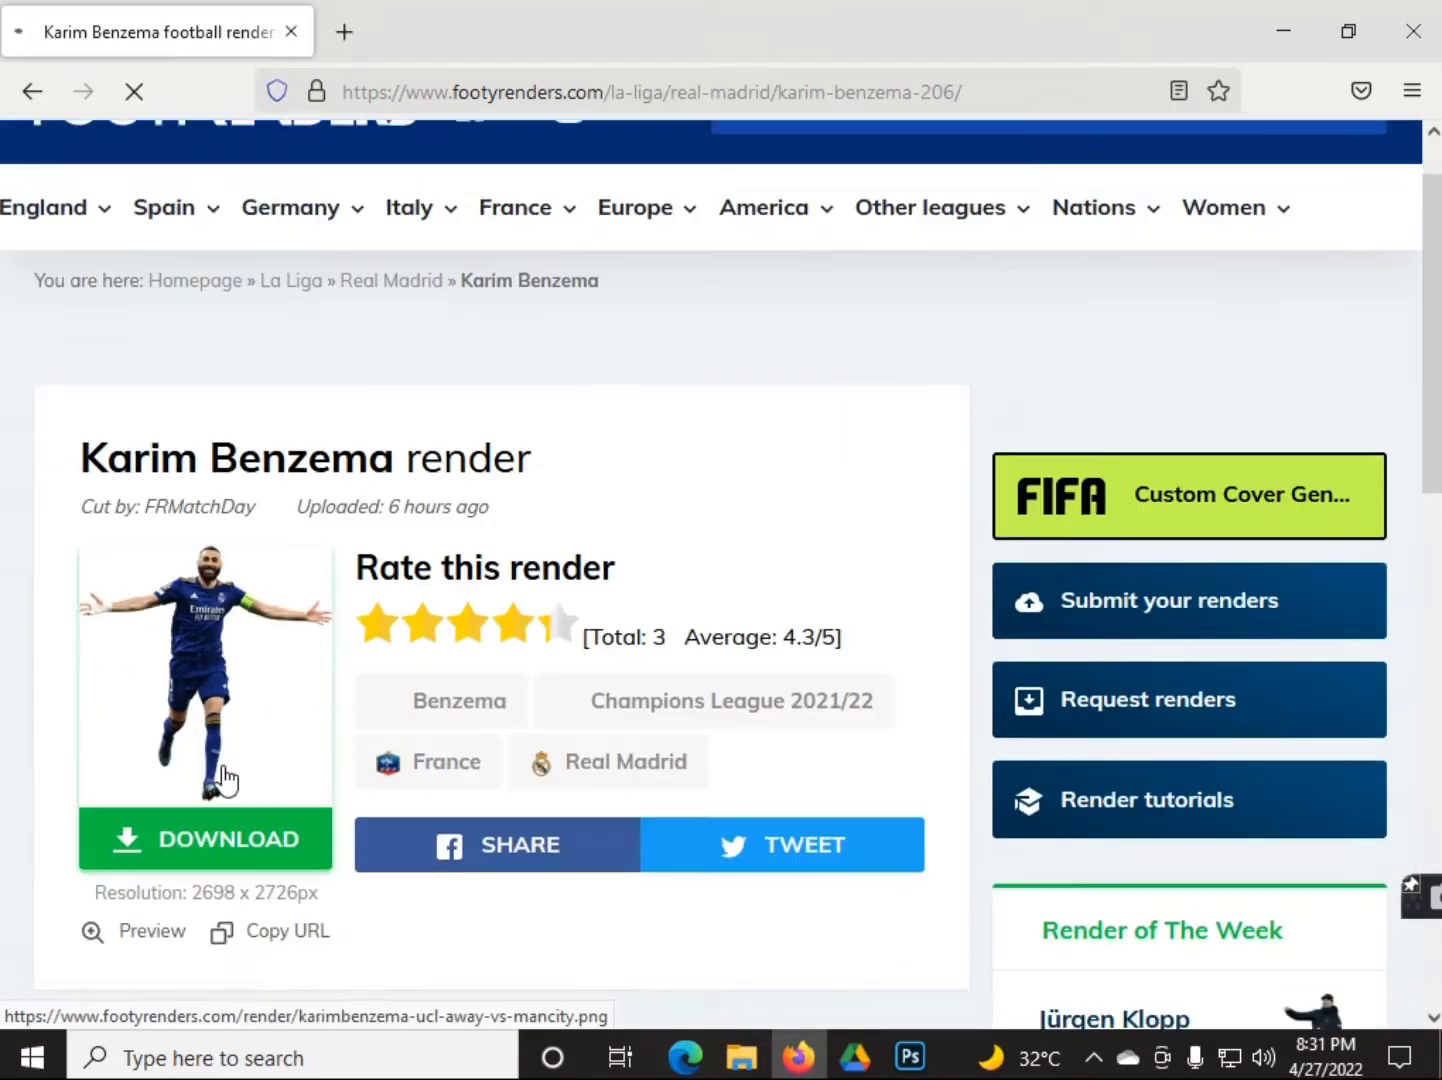
{"action": "left_click", "coordinate": [228, 778]}
{"action": "left_click", "coordinate": [80, 71]}
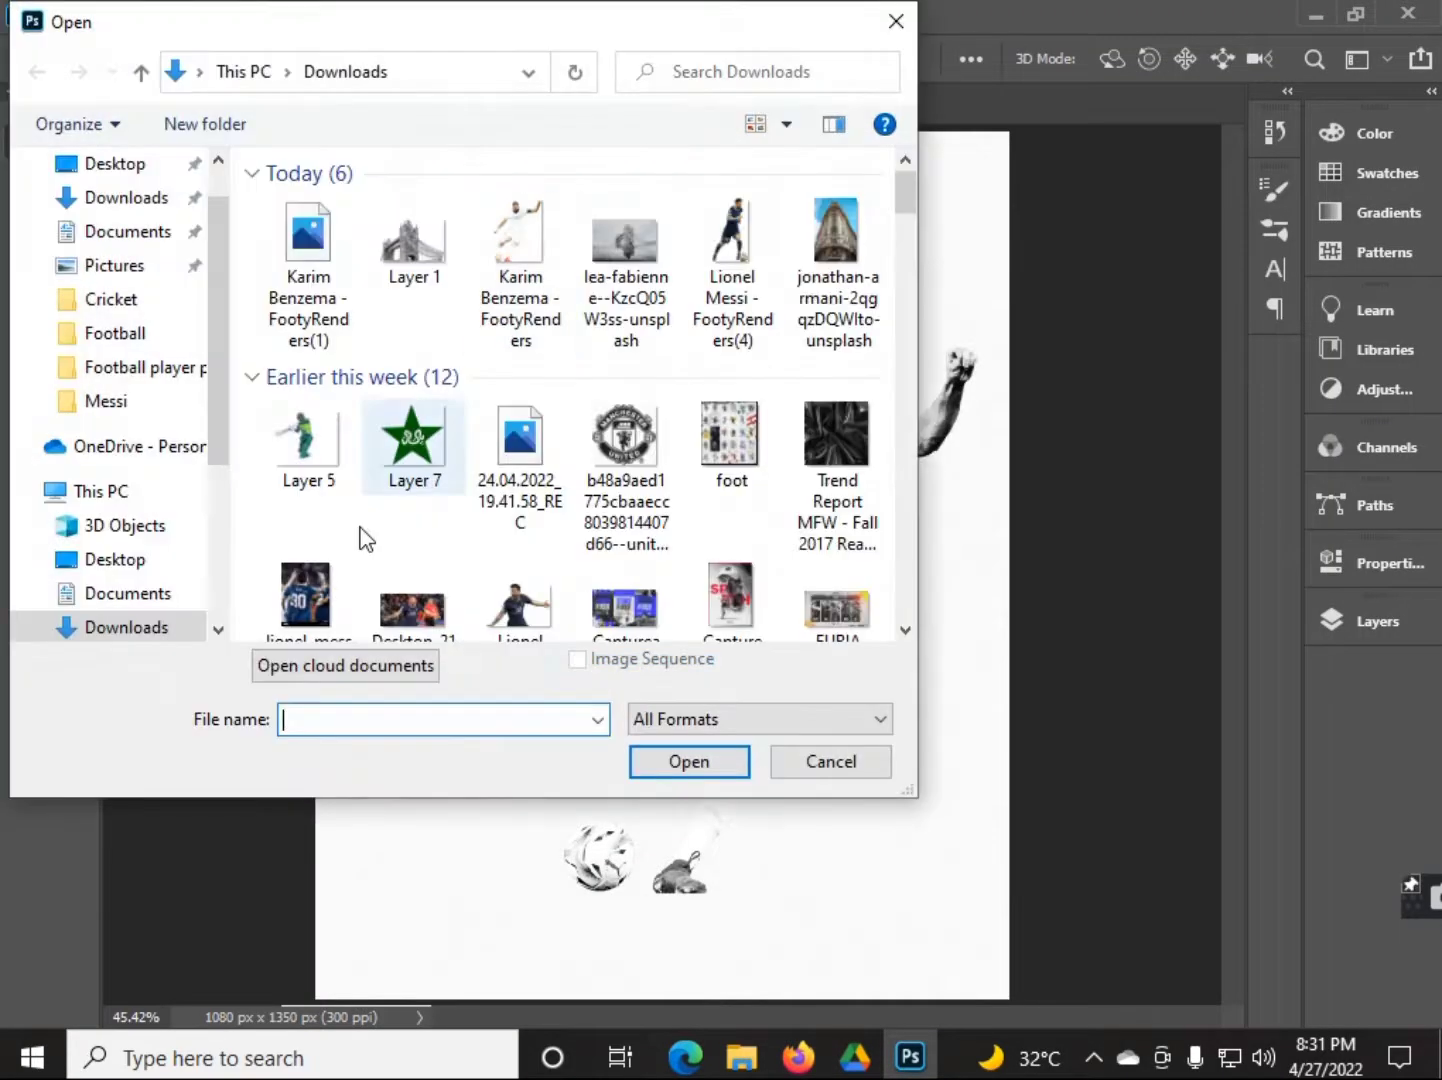
{"action": "double_click", "coordinate": [307, 230]}
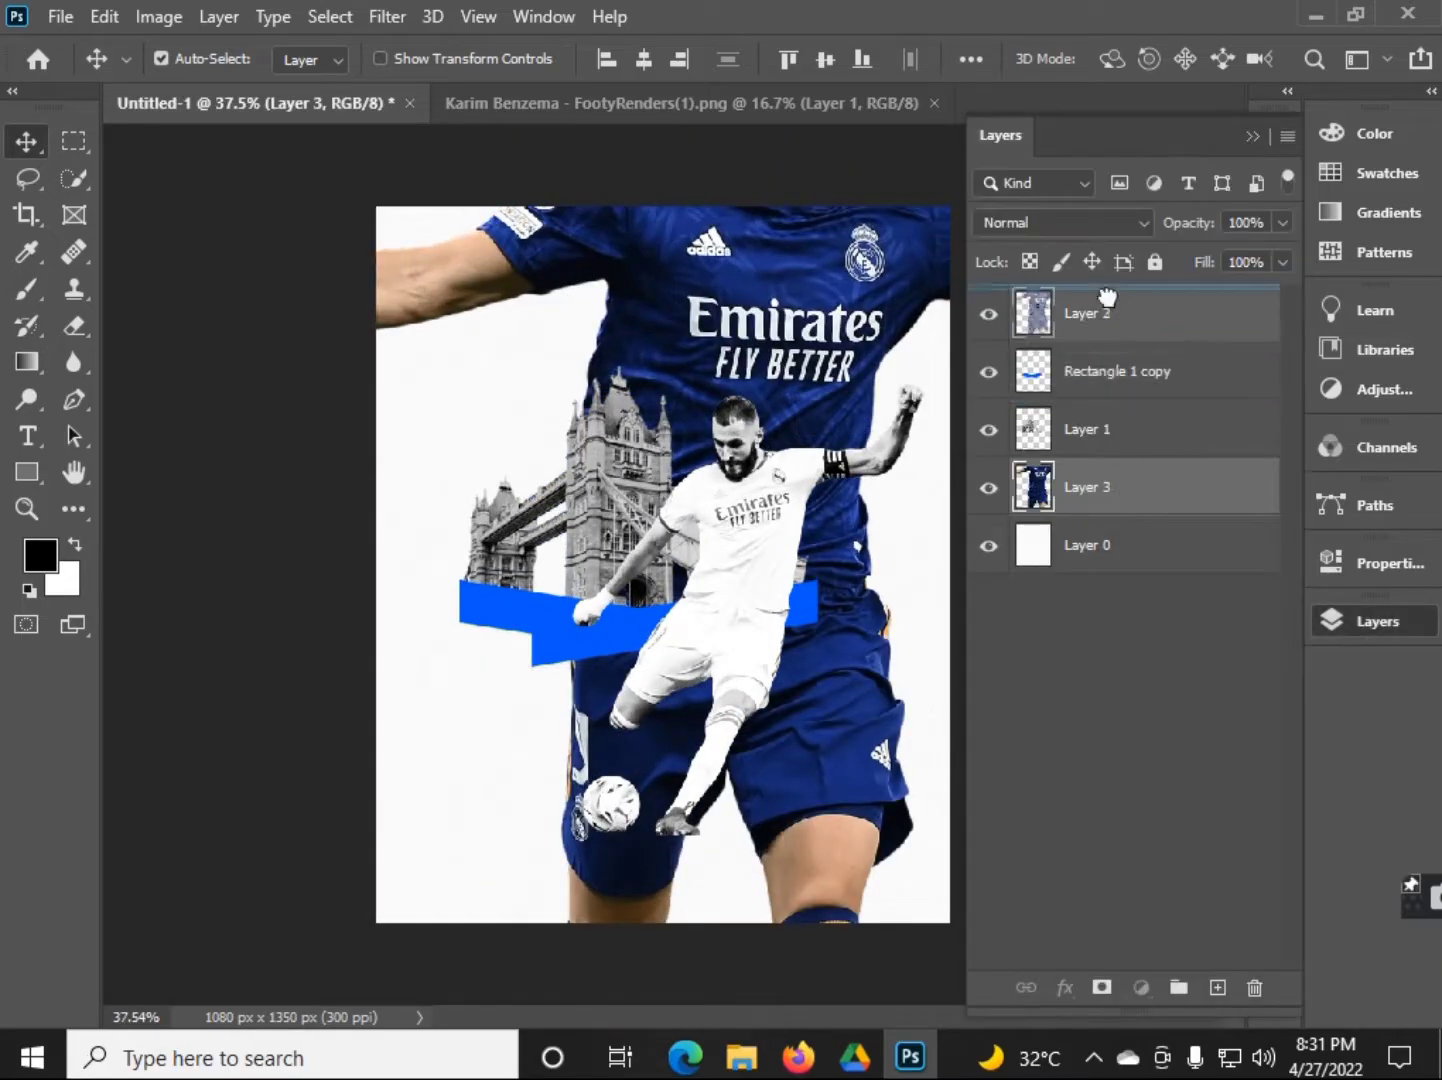
- Shrink the new render to about a third and place it over the bridge
{"action": "key", "text": "ctrl+t"}
{"action": "key", "text": "ctrl+0"}
{"action": "left_click_drag", "start_coordinate": [1079, 267], "coordinate": [901, 499]}
{"action": "key", "text": "ctrl+0"}
{"action": "left_click_drag", "start_coordinate": [790, 581], "coordinate": [727, 527]}
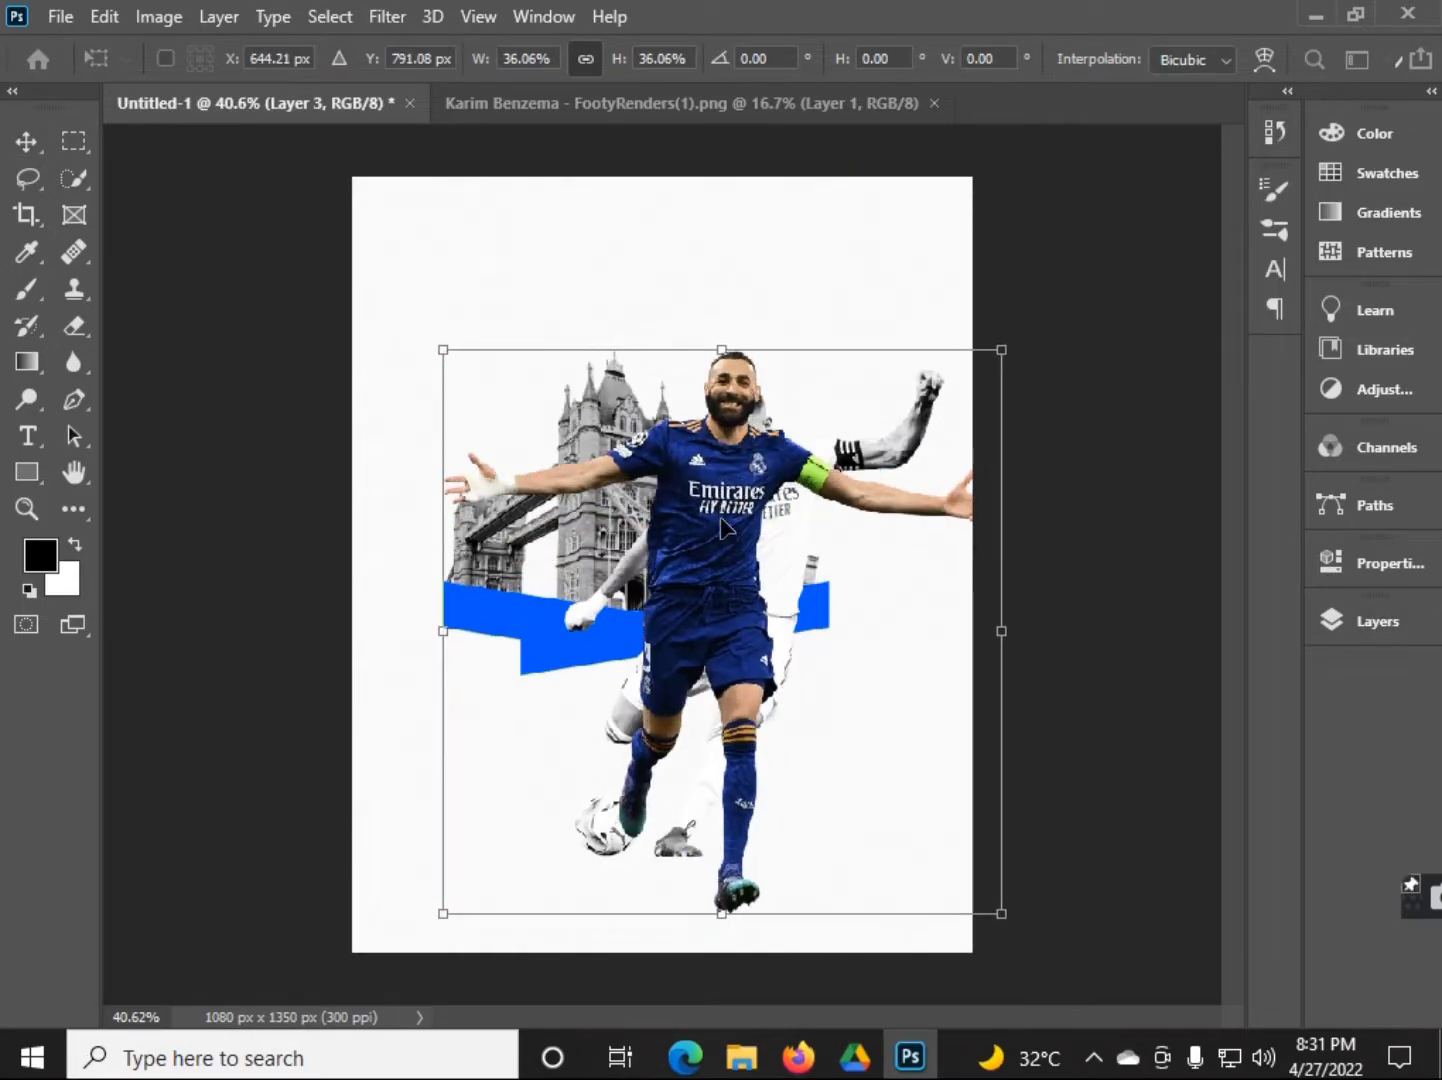
{"action": "key", "text": "Return"}
- Hide the kicking player layer, then mirror the arms-wide player and enlarge it slightly
{"action": "left_click", "coordinate": [1368, 620]}
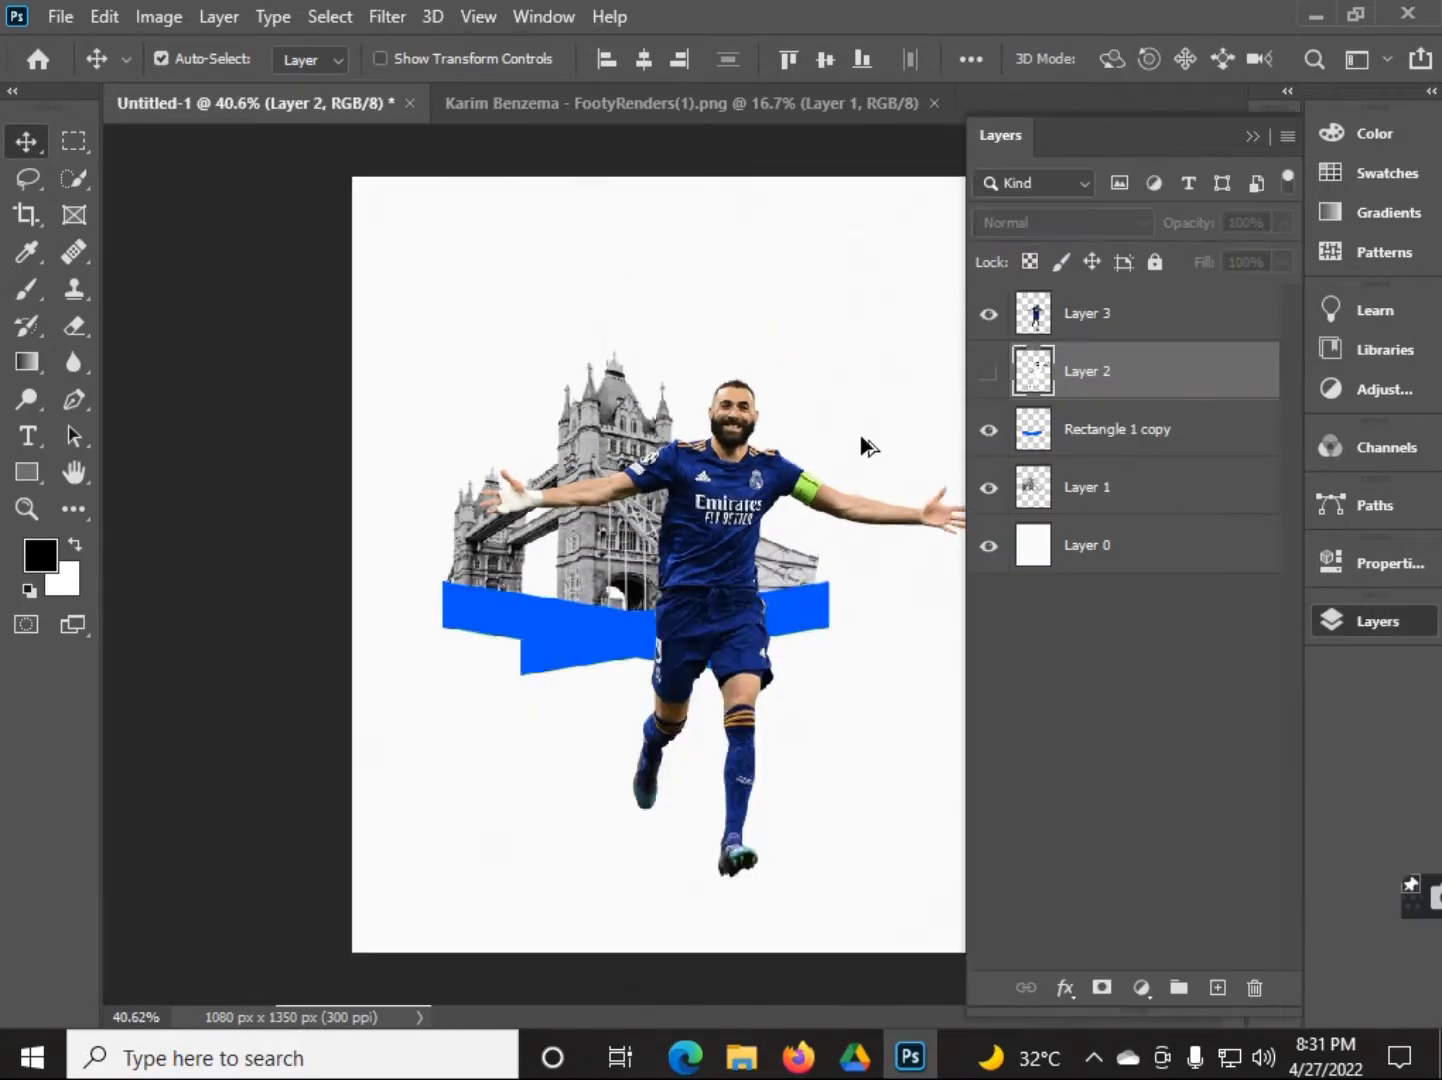
{"action": "left_click_drag", "start_coordinate": [867, 446], "coordinate": [818, 473]}
{"action": "key", "text": "ctrl+t"}
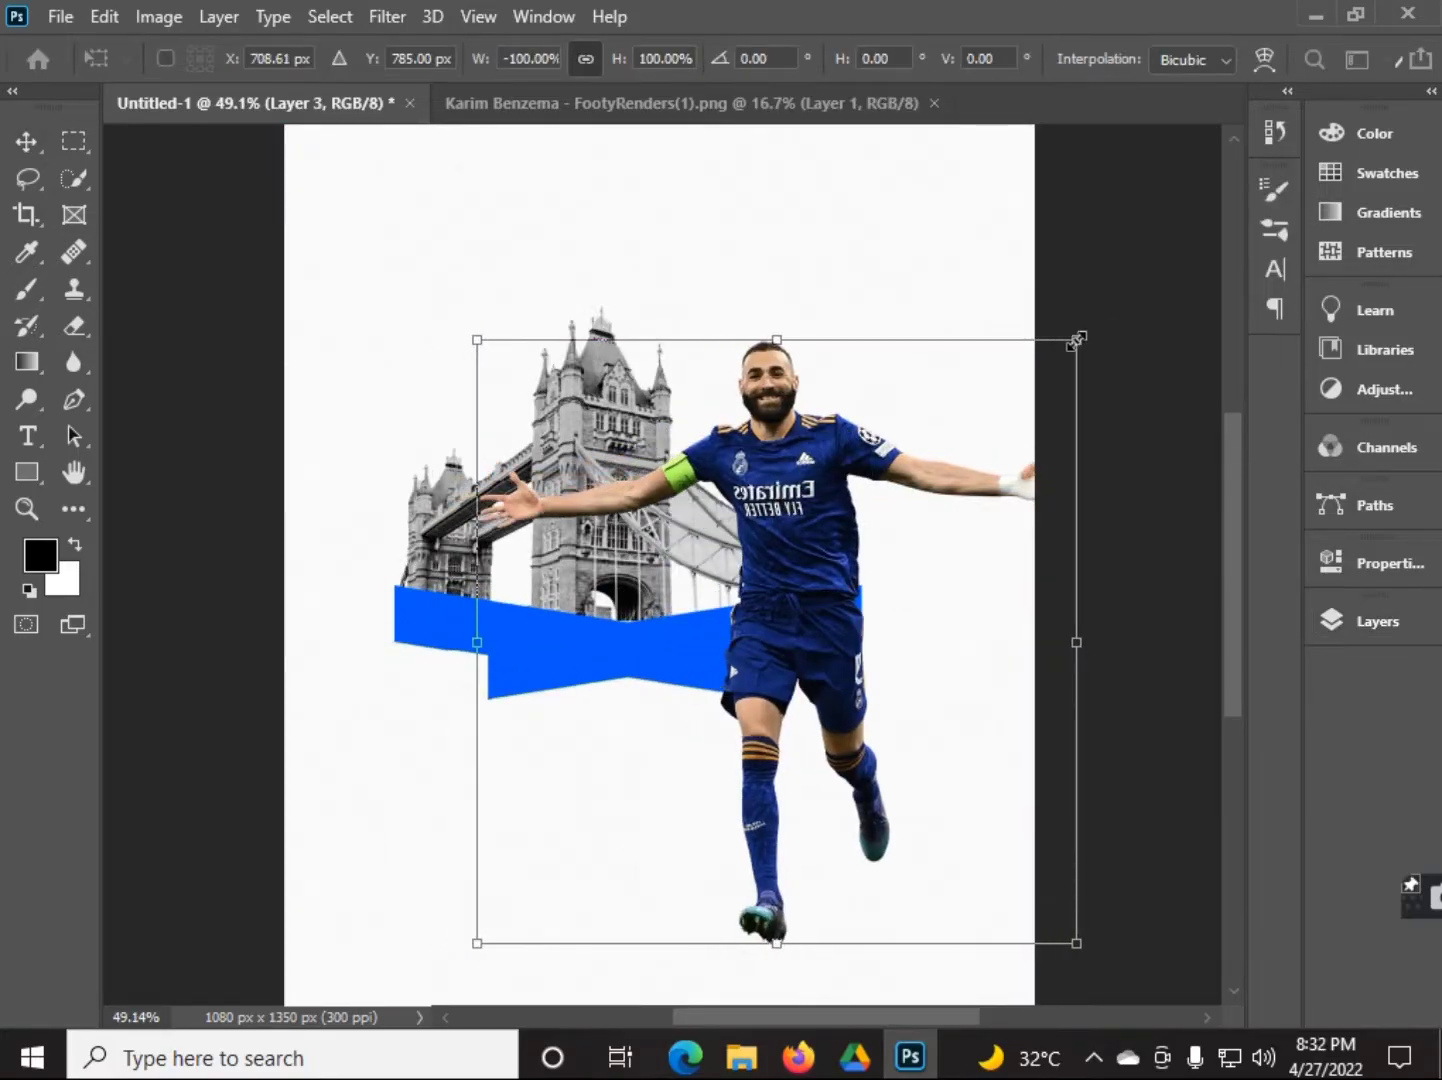
{"action": "left_click_drag", "start_coordinate": [1077, 340], "coordinate": [1065, 308]}
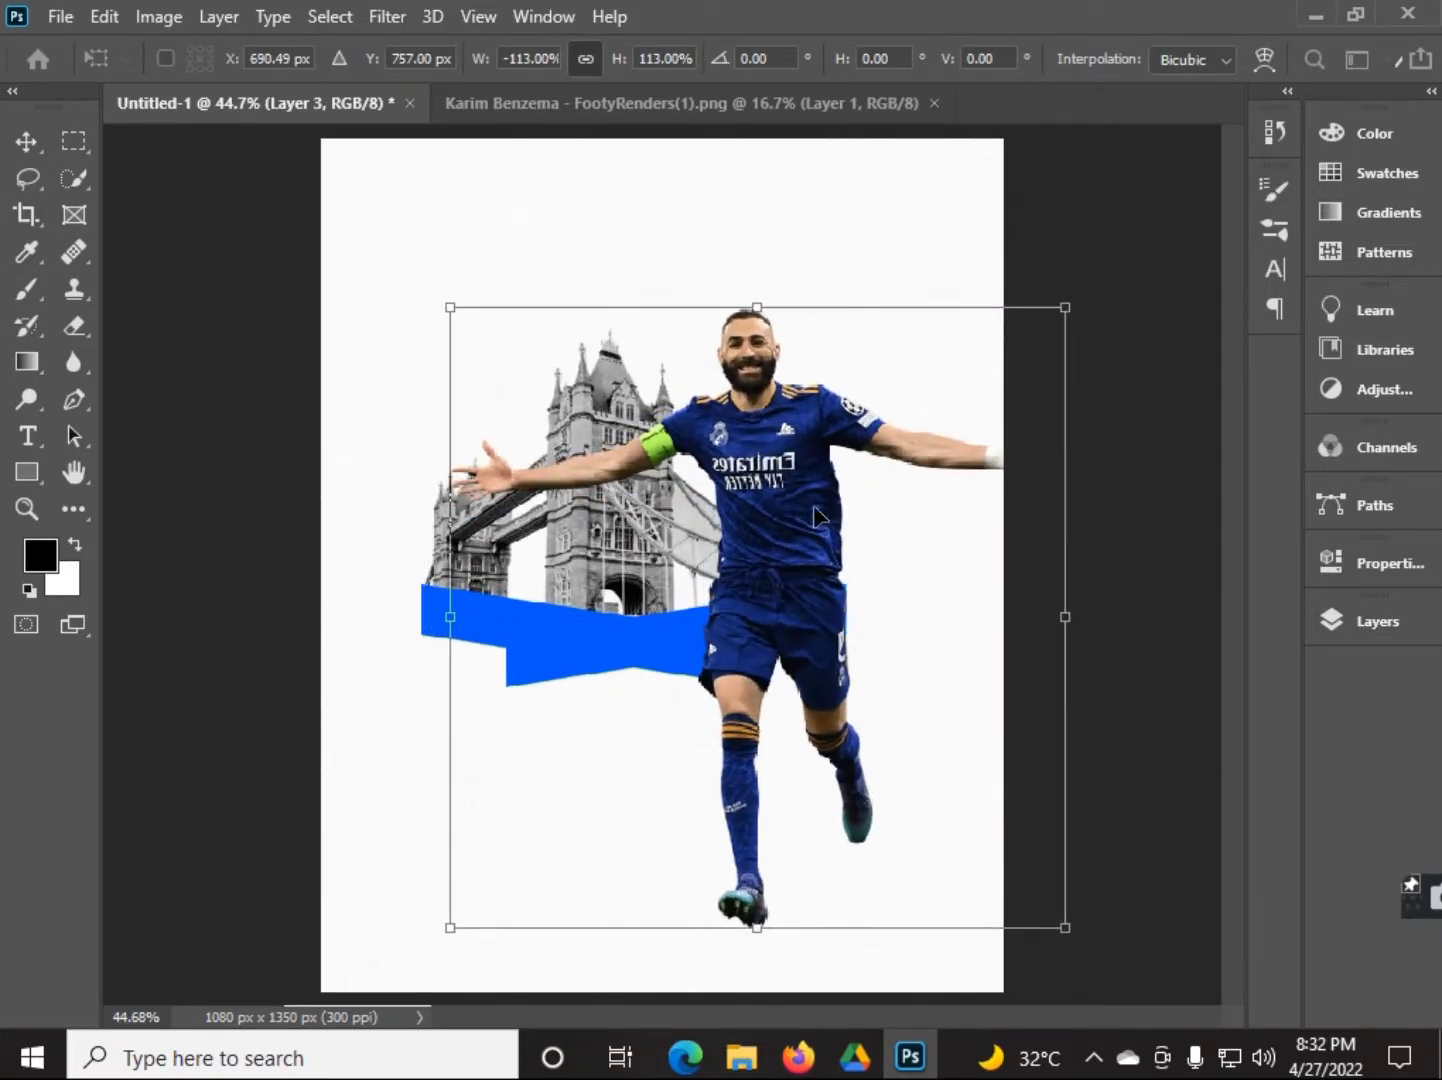
{"action": "key", "text": "Return"}
- Enlarge the bridge image and line it up behind the player
{"action": "key", "text": "ctrl+t"}
{"action": "left_click_drag", "start_coordinate": [825, 315], "coordinate": [850, 307]}
{"action": "left_click_drag", "start_coordinate": [721, 421], "coordinate": [743, 437]}
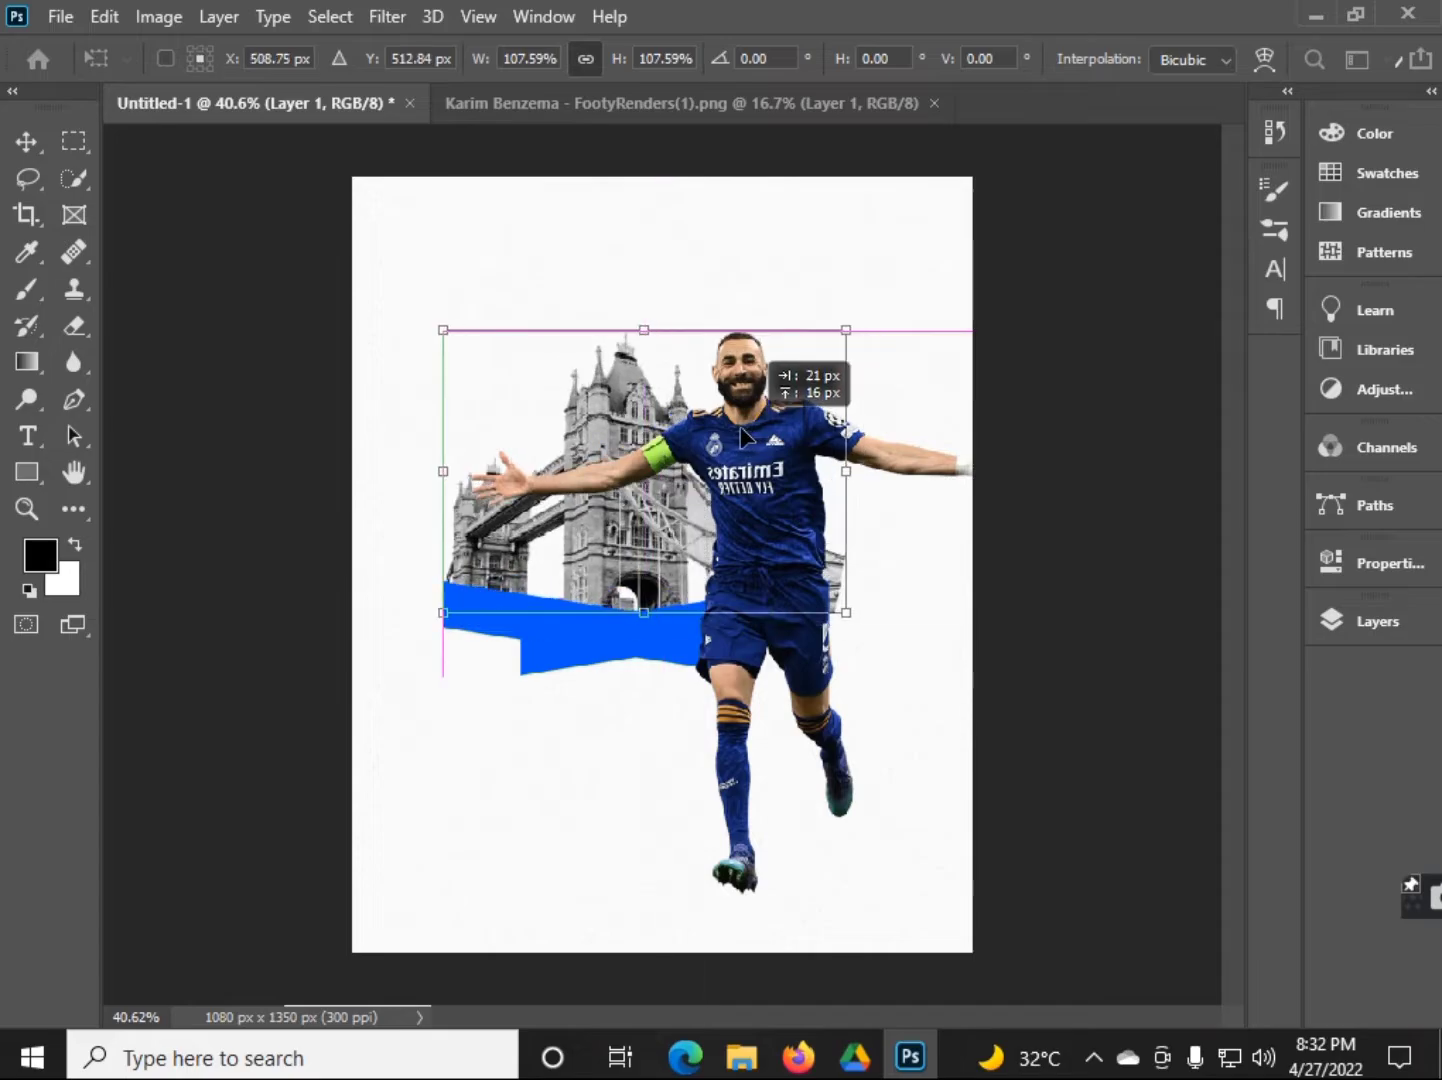
{"action": "key", "text": "Return"}
{"action": "key", "text": "e"}
- Shrink the arms-wide player a little and shift it left
{"action": "key", "text": "v"}
{"action": "left_click", "coordinate": [790, 521]}
{"action": "key", "text": "ctrl+t"}
{"action": "left_click_drag", "start_coordinate": [1040, 316], "coordinate": [993, 352]}
{"action": "mouse_move", "coordinate": [982, 409]}
{"action": "left_mouse_down"}
{"action": "mouse_move", "coordinate": [966, 411]}
{"action": "mouse_move", "coordinate": [972, 369]}
{"action": "left_mouse_up"}
{"action": "key", "text": "Return"}
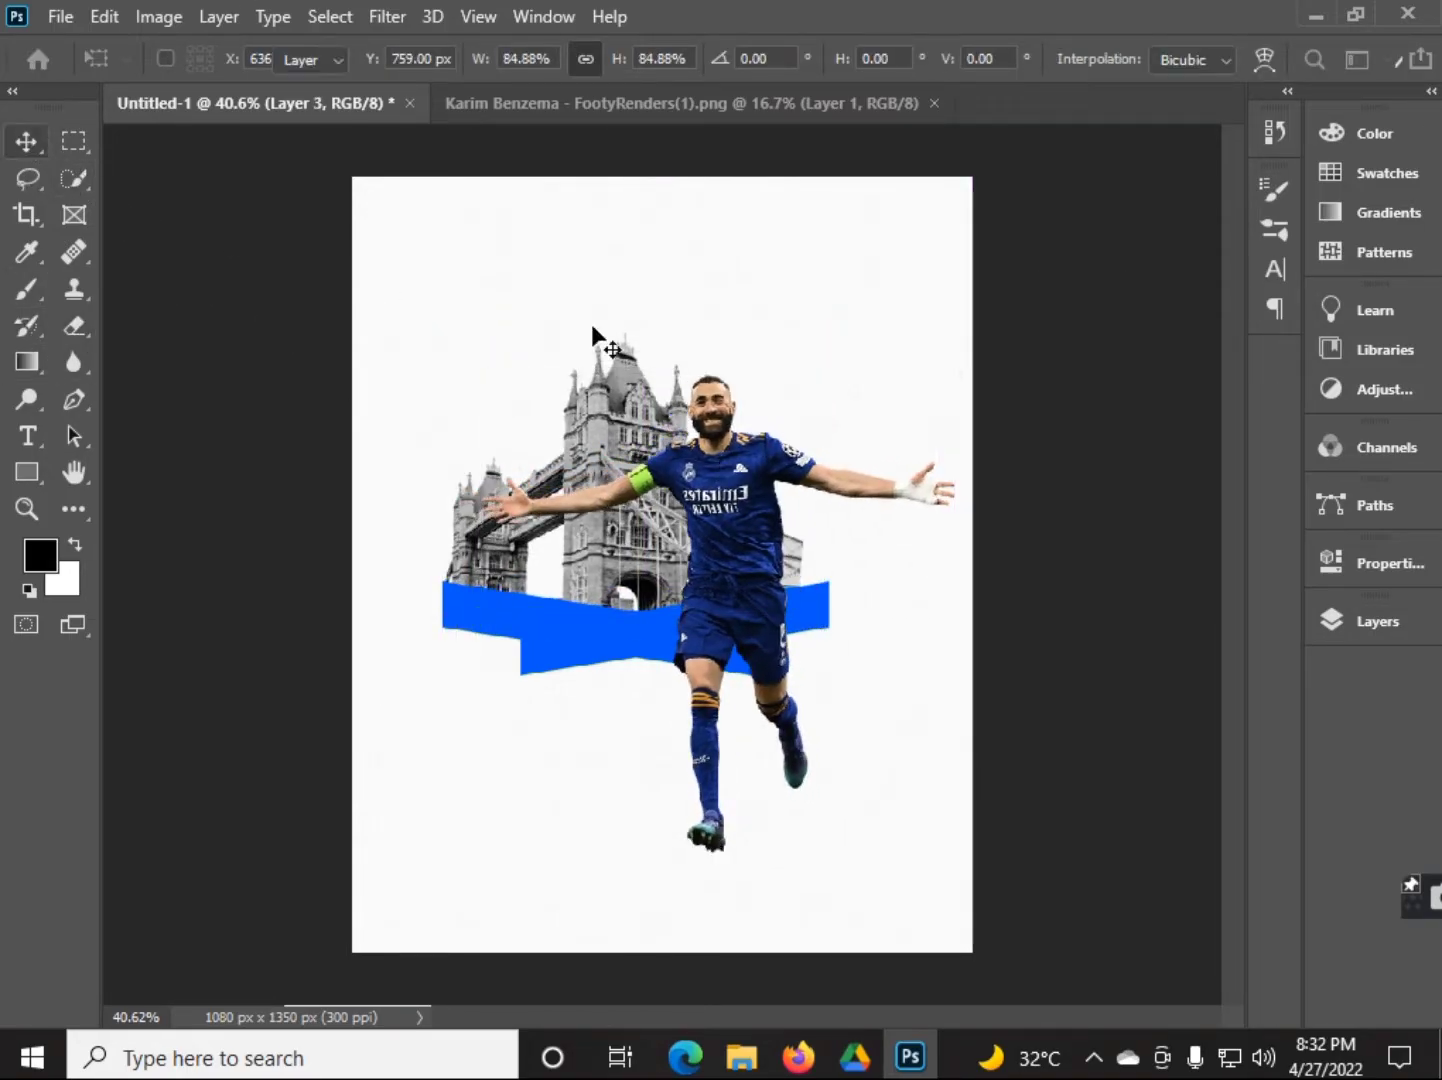
- Select the blue band and bridge layers and shift them left and down
{"action": "left_click", "coordinate": [1377, 621]}
{"action": "left_click", "coordinate": [1127, 421]}
{"action": "left_click", "coordinate": [1073, 477], "text": "ctrl"}
{"action": "left_click_drag", "start_coordinate": [1002, 470], "coordinate": [983, 475]}
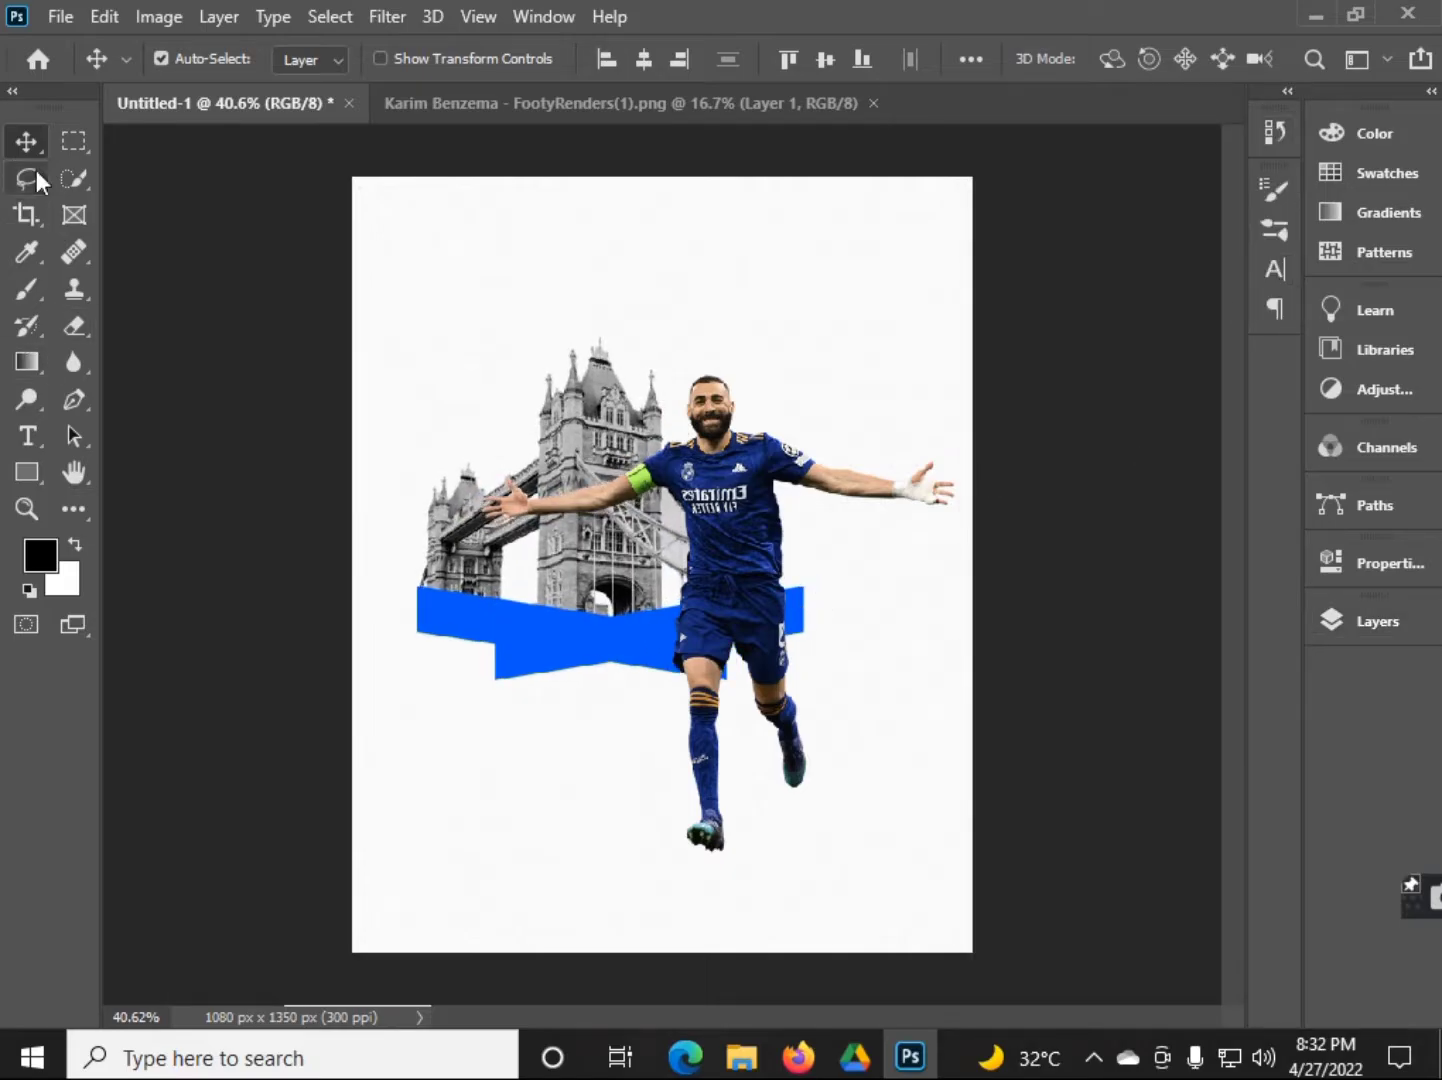
- Try desaturating the arms-wide player with the Camera Raw filter, then discard it
{"action": "left_click", "coordinate": [75, 324]}
{"action": "left_click", "coordinate": [1377, 620]}
{"action": "left_click", "coordinate": [1126, 421]}
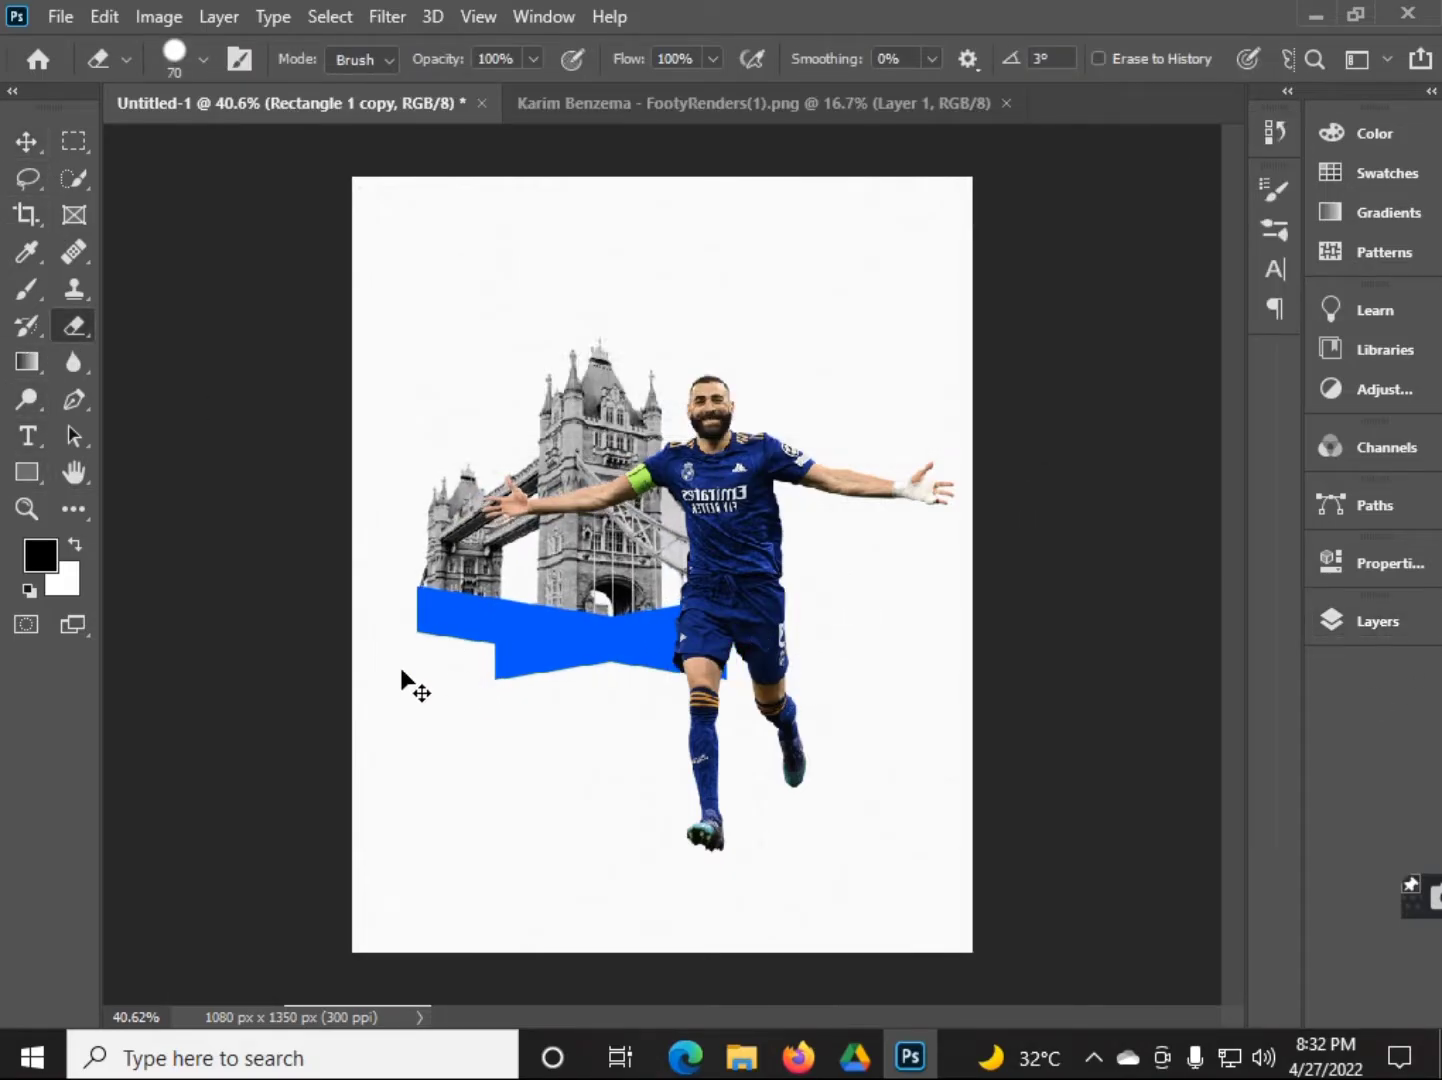
{"action": "key", "text": "v"}
{"action": "left_click", "coordinate": [1377, 620]}
{"action": "left_click", "coordinate": [1099, 312]}
{"action": "left_click", "coordinate": [388, 16]}
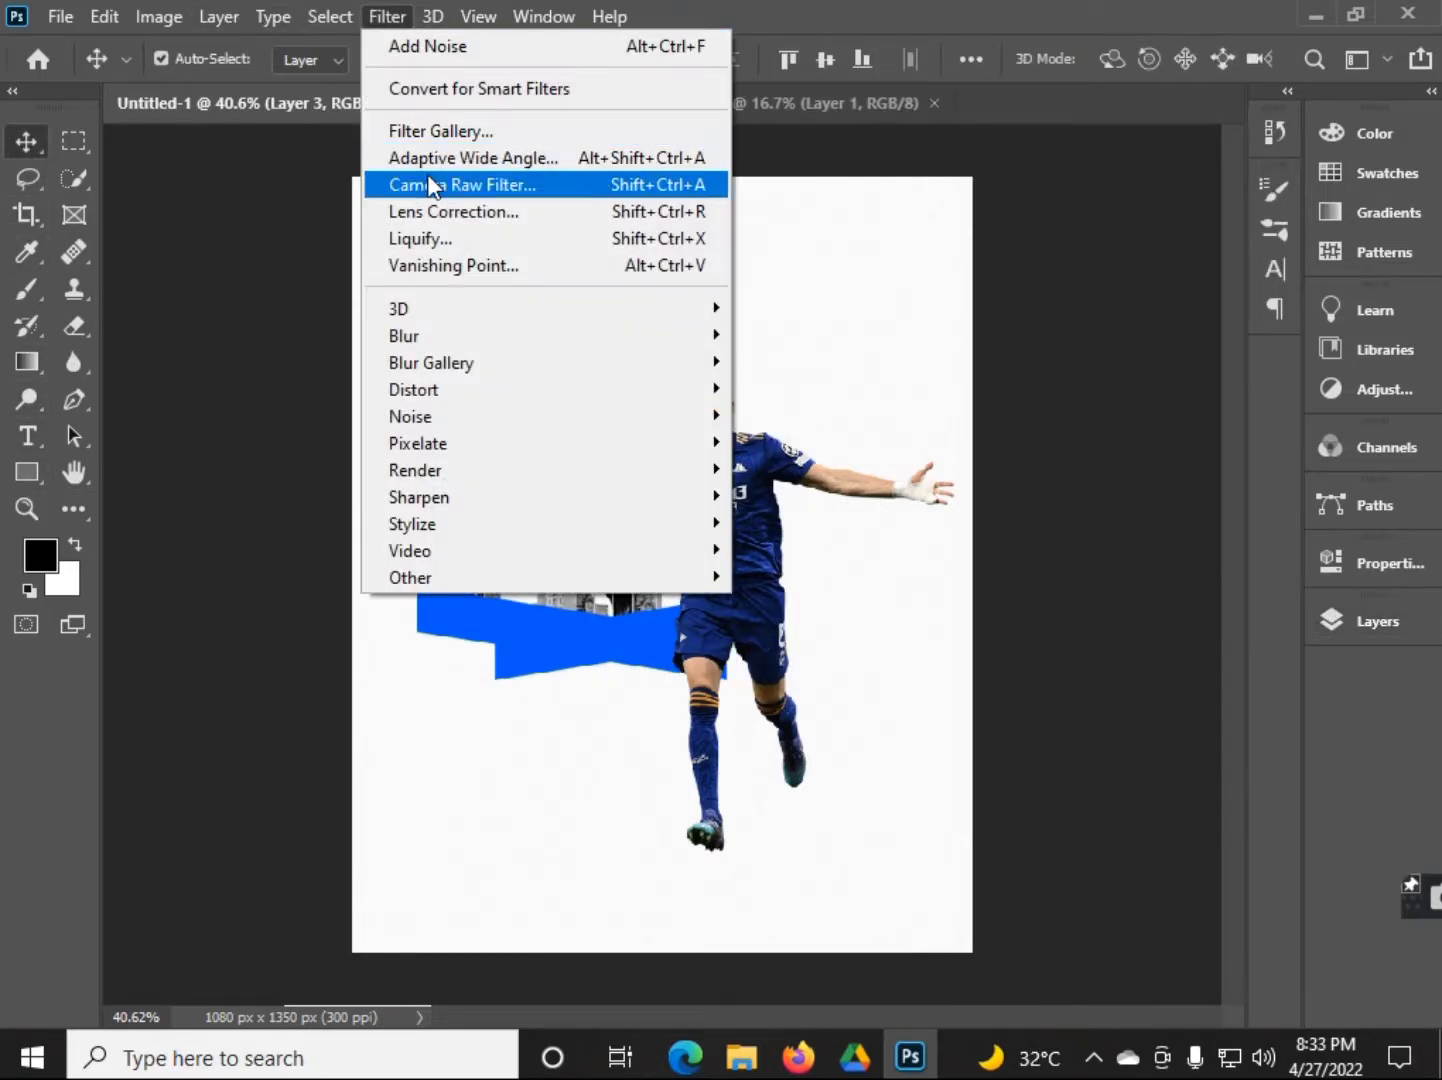
{"action": "left_click", "coordinate": [432, 186]}
{"action": "left_click_drag", "start_coordinate": [1222, 981], "coordinate": [1053, 980]}
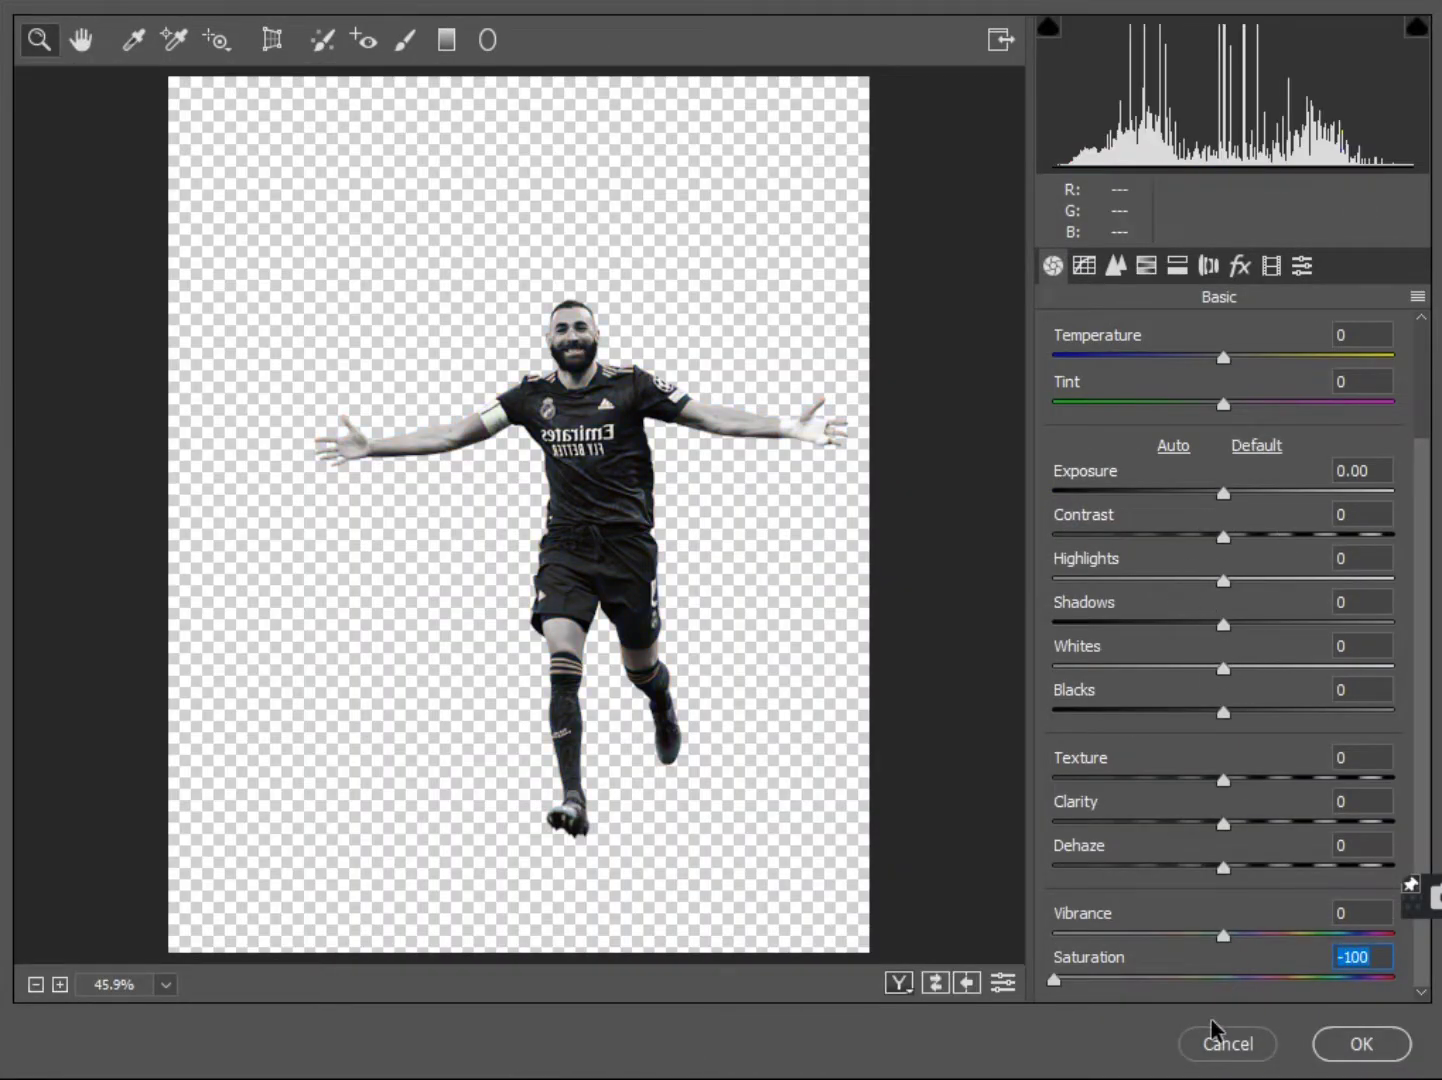
{"action": "key", "text": "Escape"}
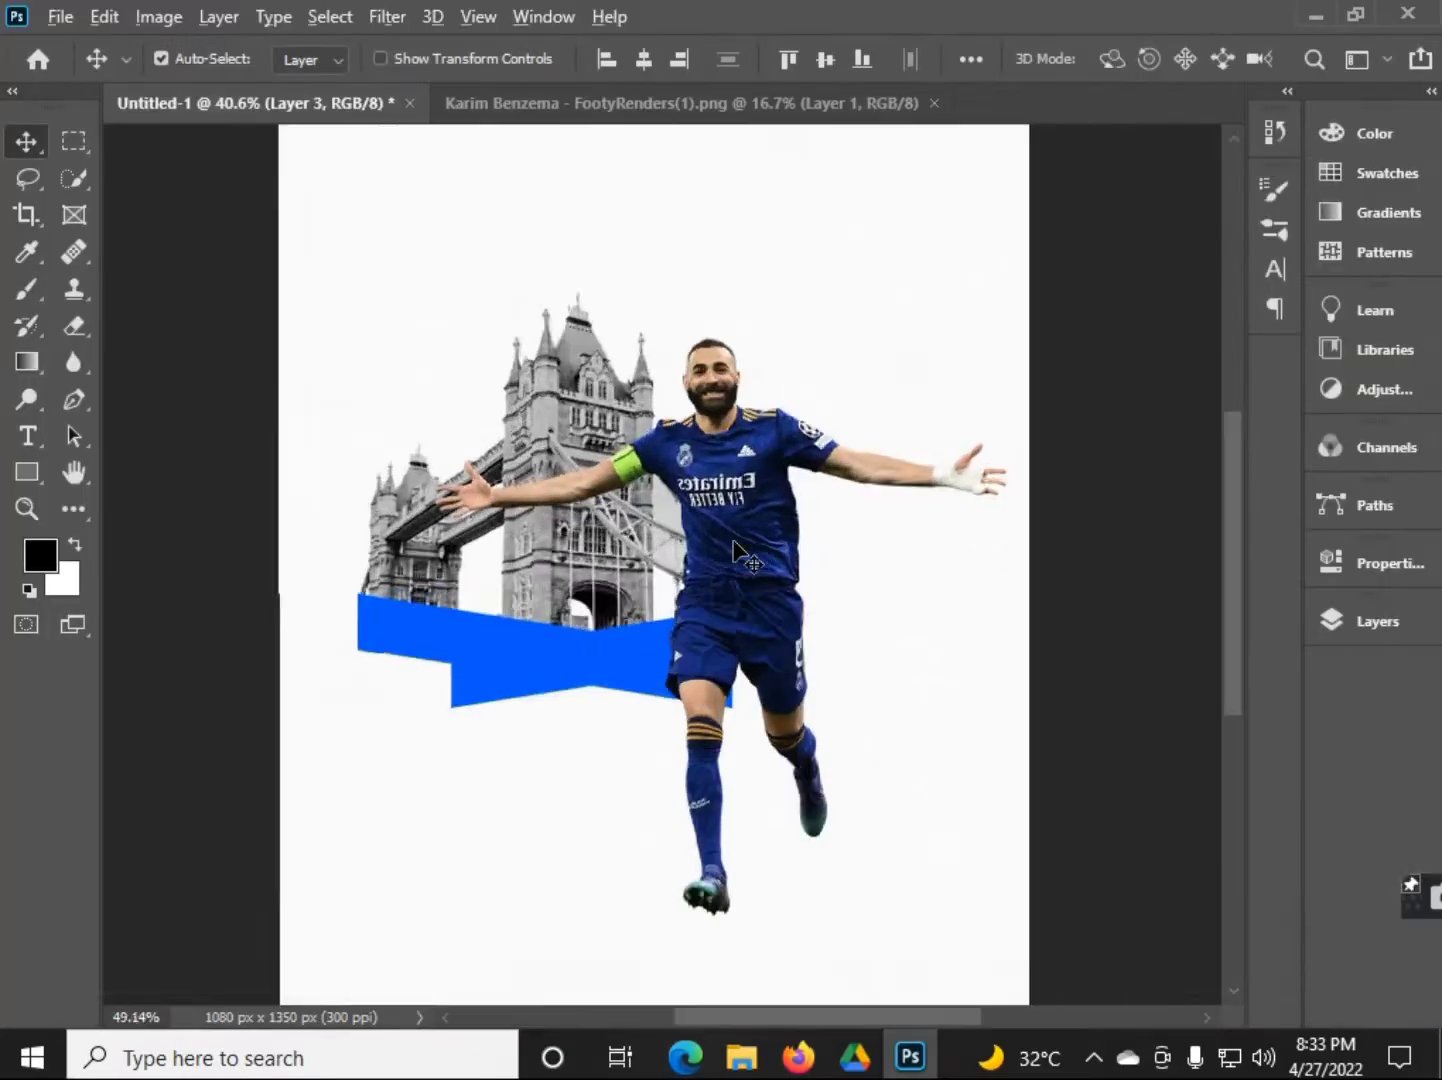
- Clip the black fill layer to the player and set its blend mode to Saturation
{"action": "scroll", "coordinate": [740, 557], "scroll_direction": "up", "scroll_amount": 2}
{"action": "left_click", "coordinate": [1360, 625]}
{"action": "key", "text": "alt+BackSpace"}
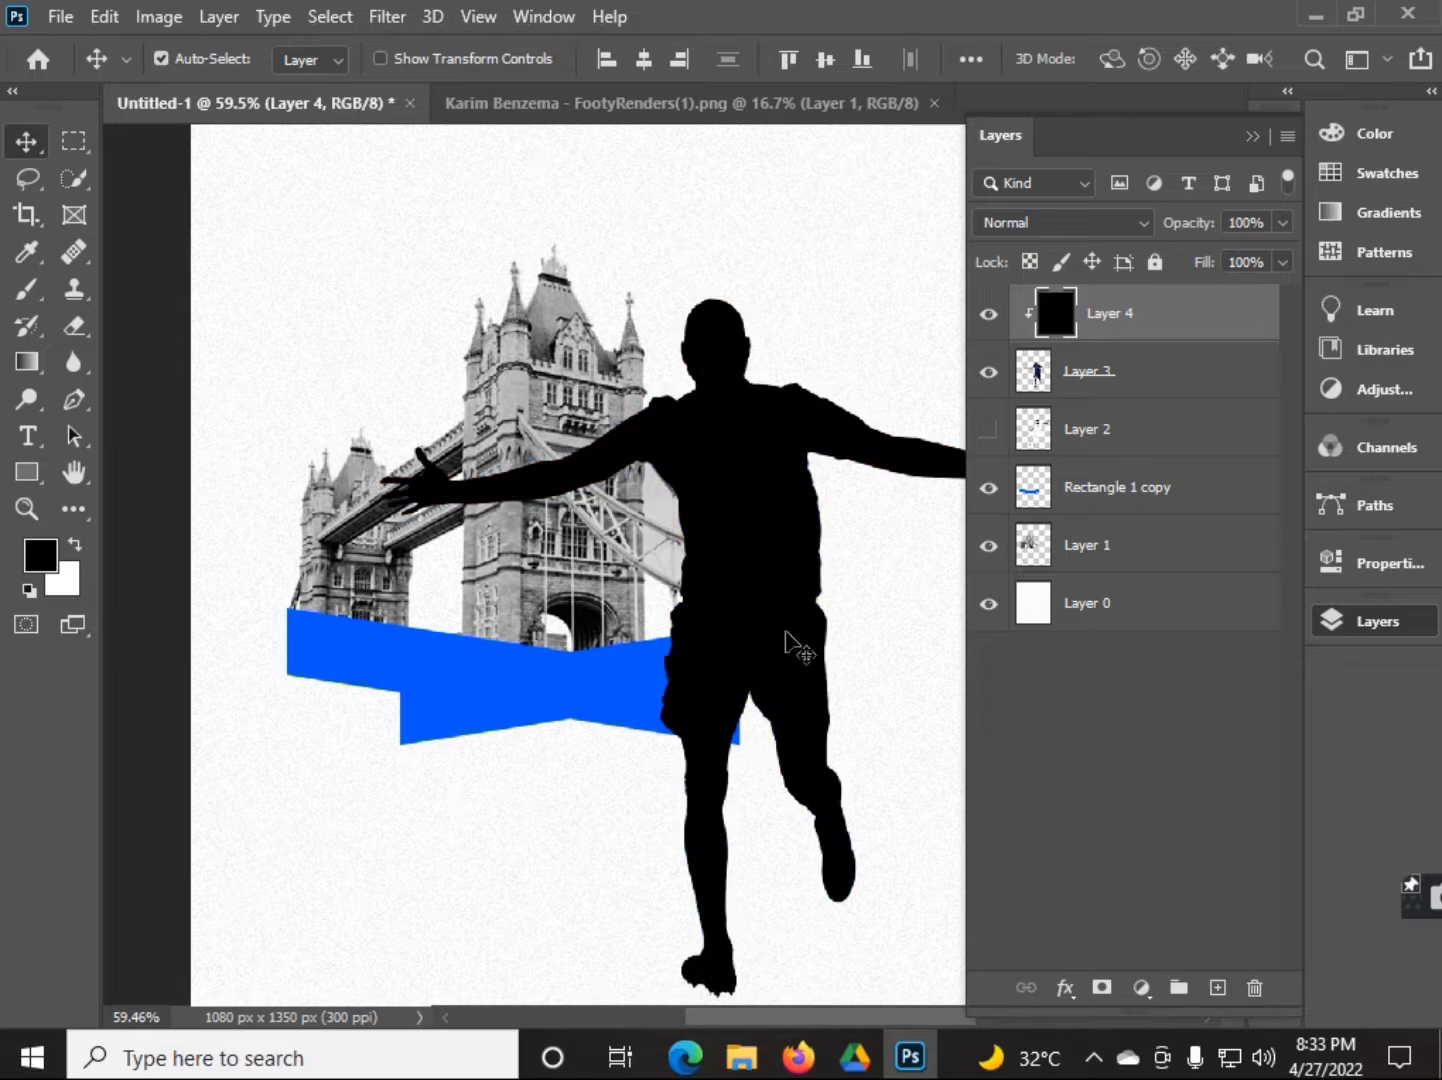
{"action": "left_click", "coordinate": [1092, 222]}
{"action": "key", "text": "Down"}
{"action": "key", "text": "Down"}
{"action": "key", "text": "Down"}
{"action": "key", "text": "Down"}
{"action": "key", "text": "Down"}
{"action": "key", "text": "Down"}
{"action": "key", "text": "Down"}
{"action": "key", "text": "Down"}
{"action": "key", "text": "Down"}
{"action": "key", "text": "Down"}
{"action": "key", "text": "Down"}
{"action": "key", "text": "Down"}
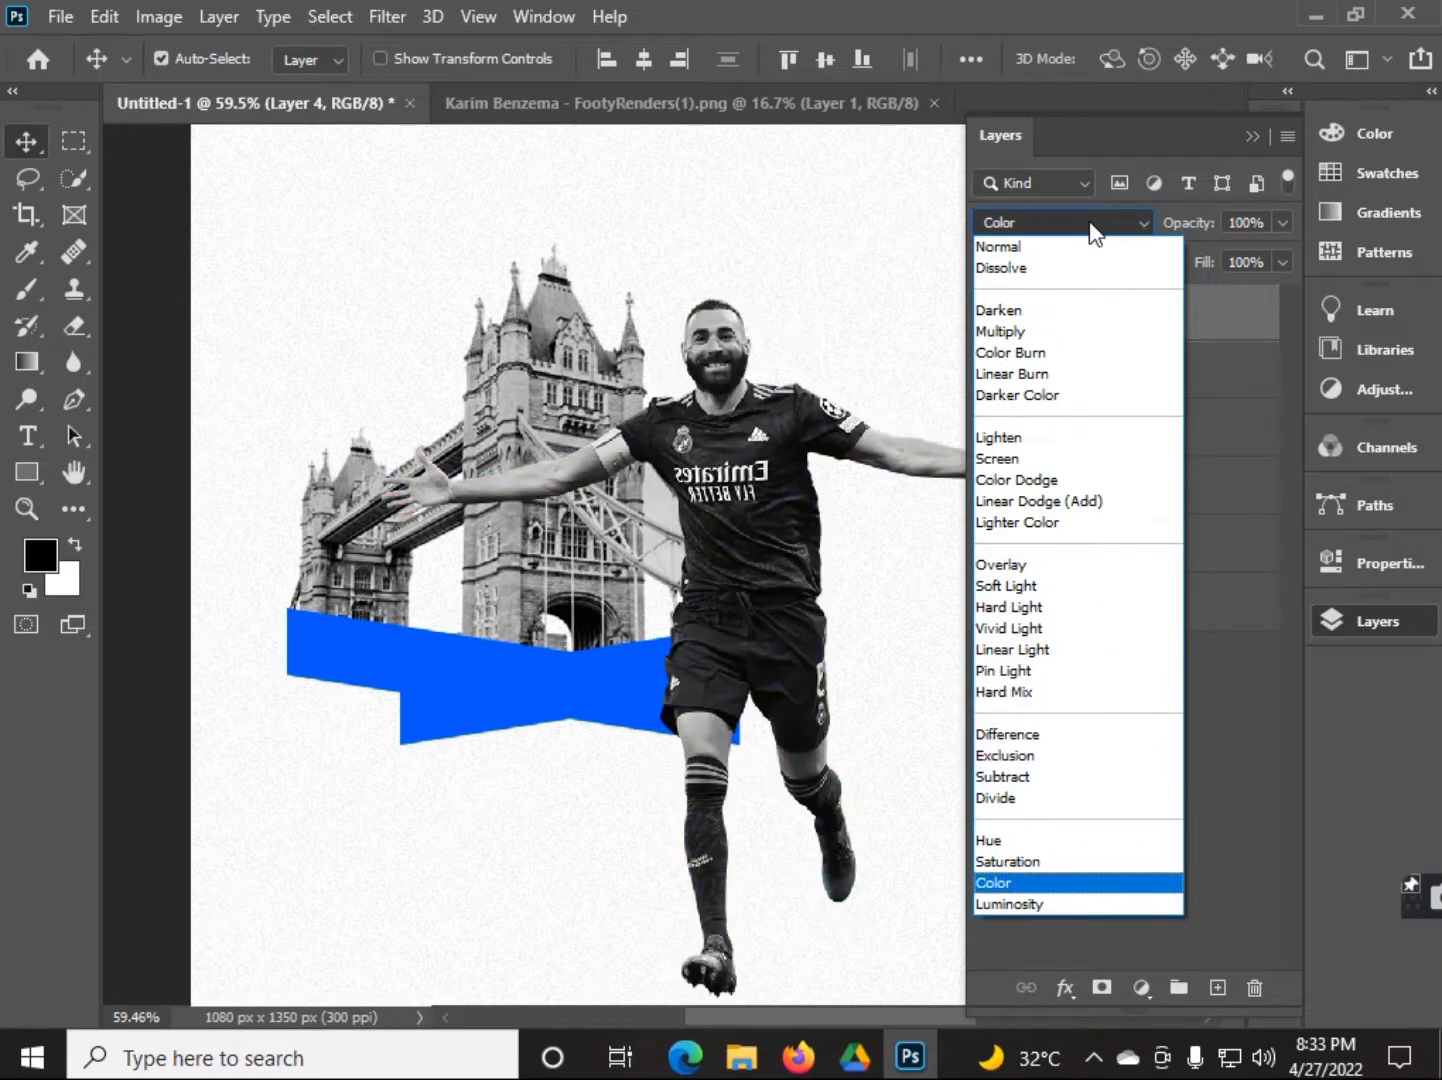
{"action": "key", "text": "Up"}
{"action": "key", "text": "Up"}
{"action": "key", "text": "Down"}
{"action": "key", "text": "Down"}
{"action": "key", "text": "Down"}
{"action": "key", "text": "Up"}
{"action": "key", "text": "Up"}
{"action": "key", "text": "Up"}
{"action": "key", "text": "Down"}
{"action": "key", "text": "Down"}
{"action": "key", "text": "Up"}
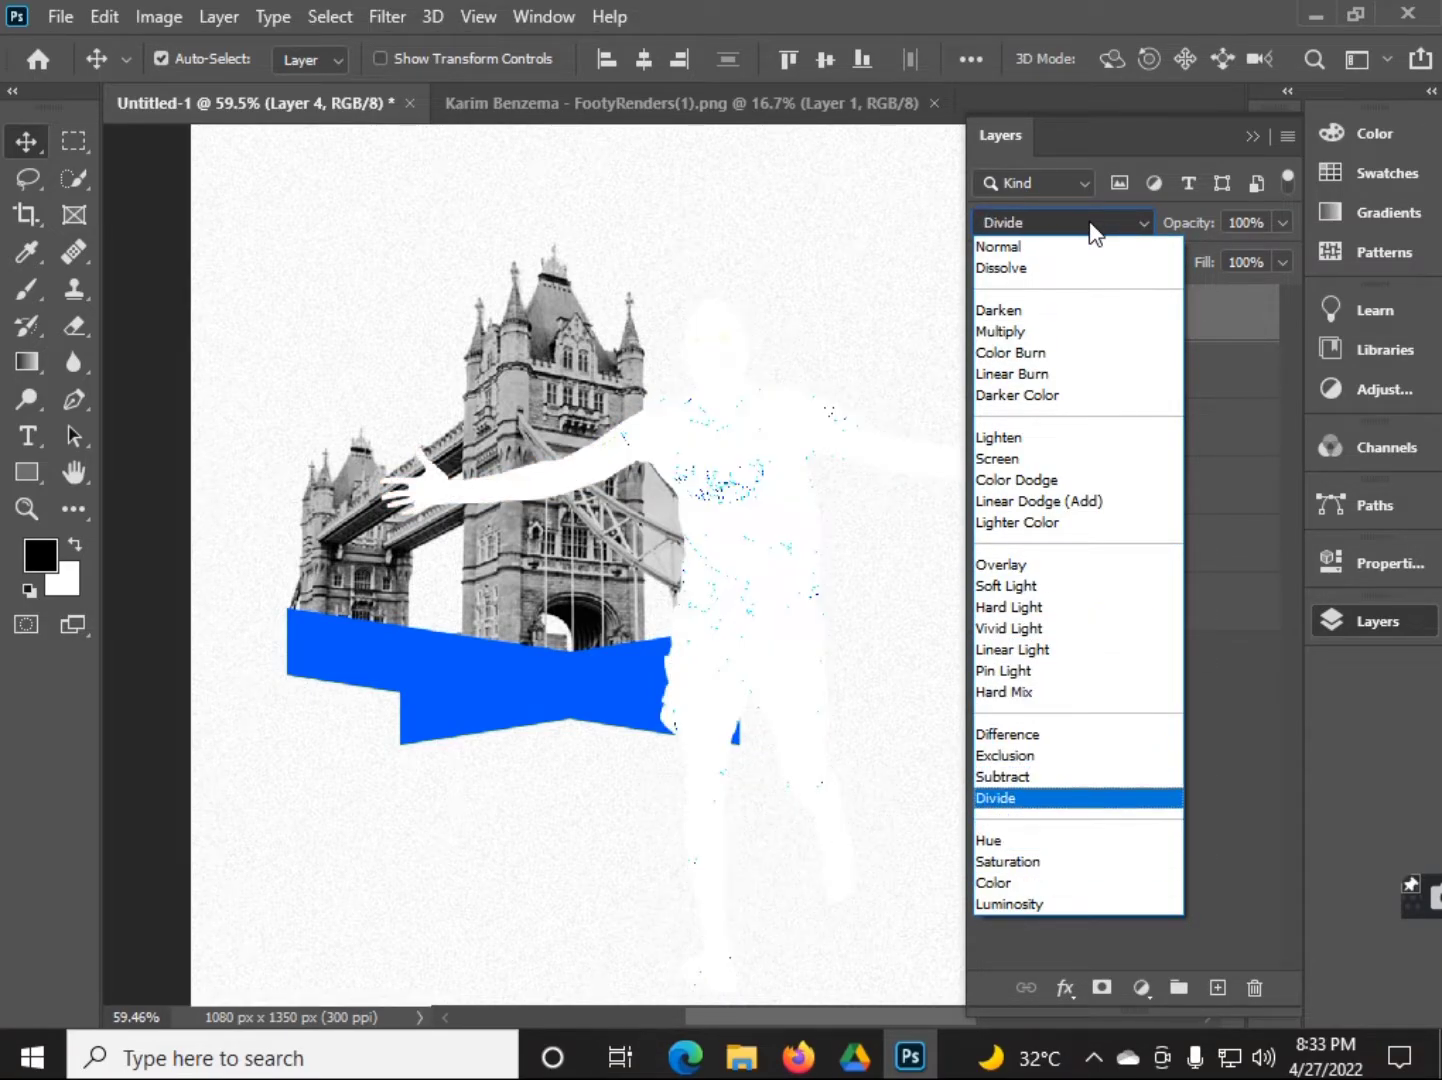
{"action": "key", "text": "Down"}
{"action": "key", "text": "Down"}
{"action": "key", "text": "Return"}
- Fit the whole poster in view to review the black-and-white player
{"action": "left_click", "coordinate": [1252, 136]}
{"action": "key", "text": "ctrl+0"}
{"action": "scroll", "coordinate": [617, 496], "scroll_direction": "down", "scroll_amount": 2}
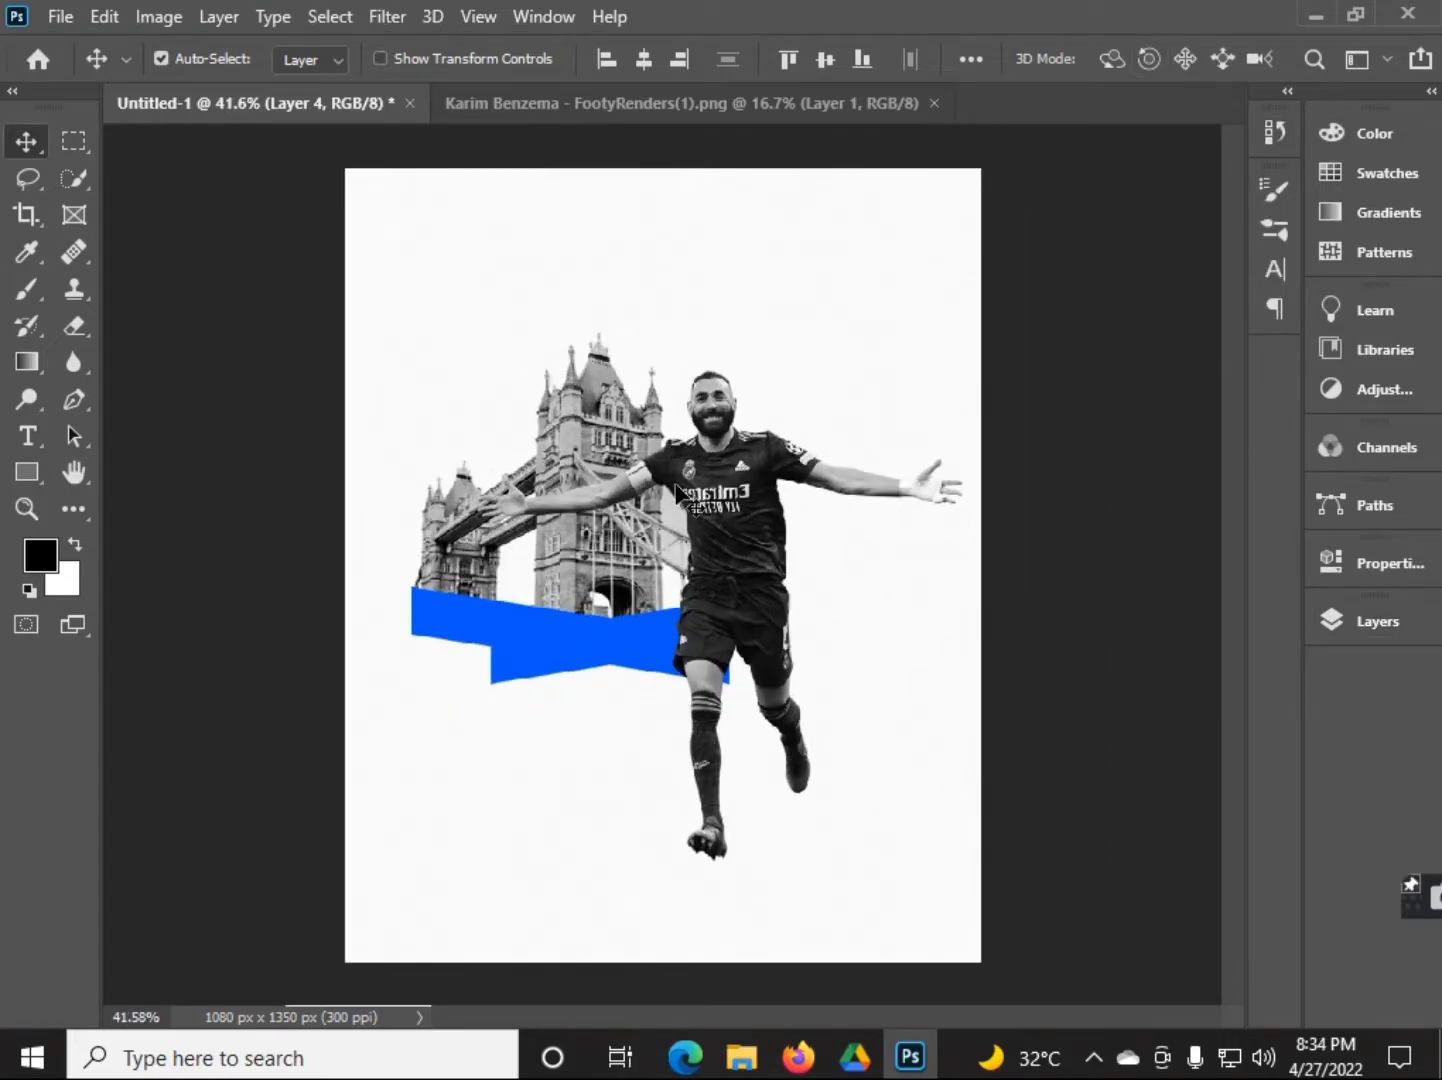
{"action": "scroll", "coordinate": [677, 493], "scroll_direction": "up", "scroll_amount": 2}
{"action": "key", "text": "F7"}
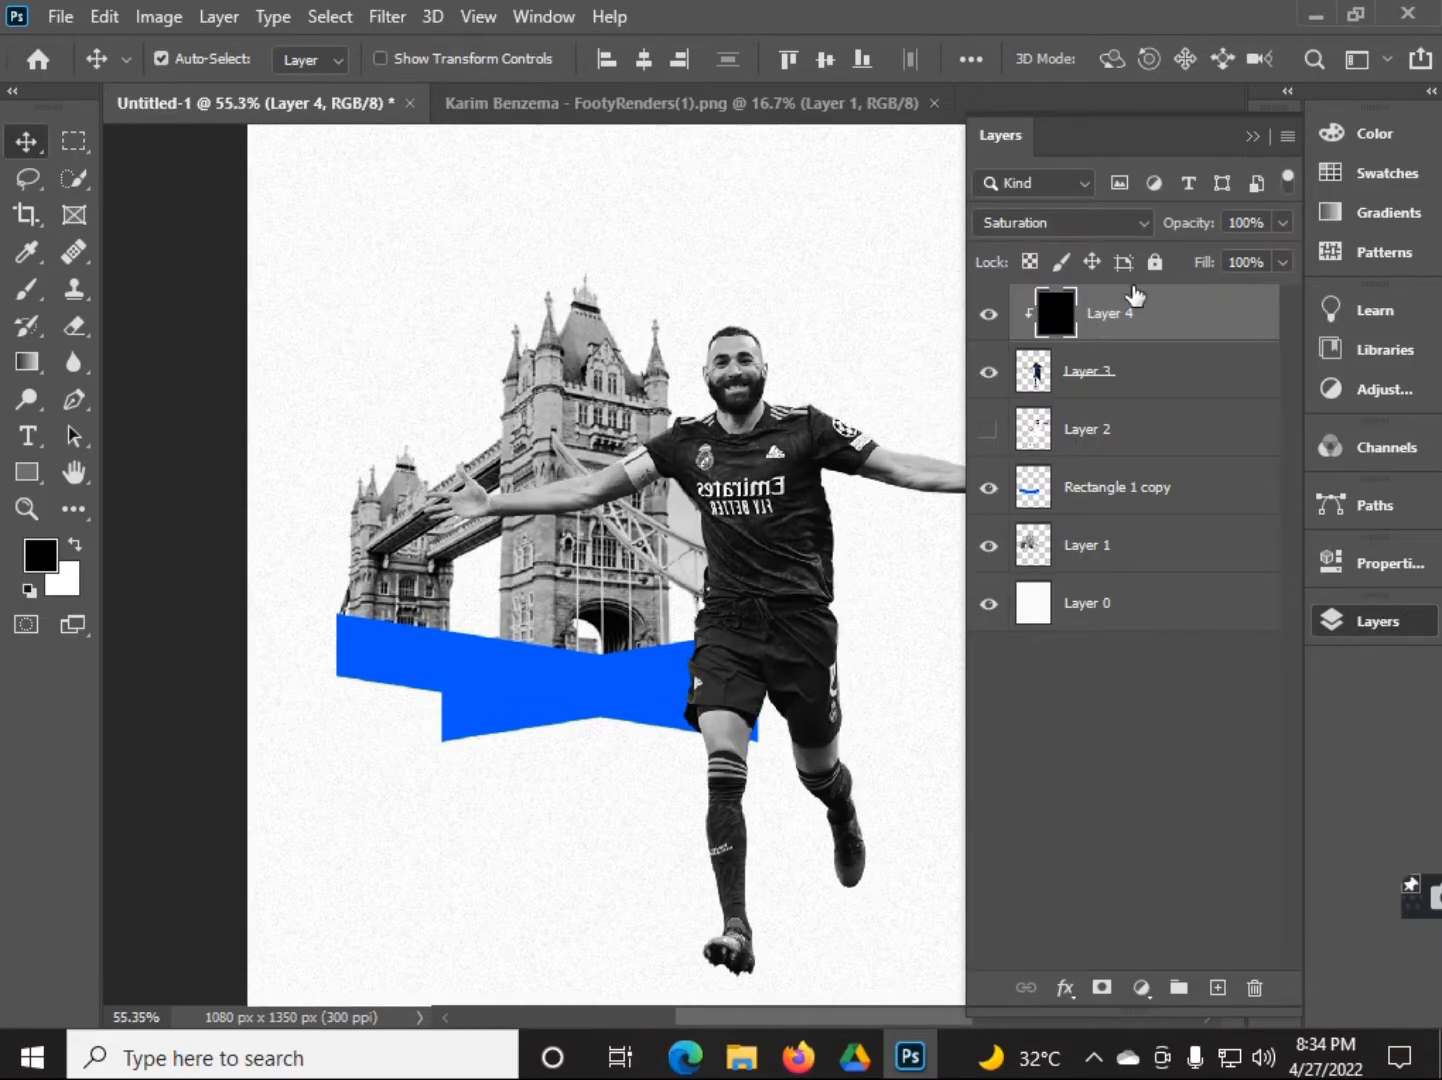
{"action": "key", "text": "F7"}
- Try erasing over the captain's armband, undo it, and make the eraser smaller
{"action": "key", "text": "e"}
{"action": "scroll", "coordinate": [700, 460], "scroll_direction": "up", "scroll_amount": 3}
{"action": "scroll", "coordinate": [430, 390], "scroll_direction": "up", "scroll_amount": 1}
{"action": "left_click_drag", "start_coordinate": [400, 350], "coordinate": [430, 390]}
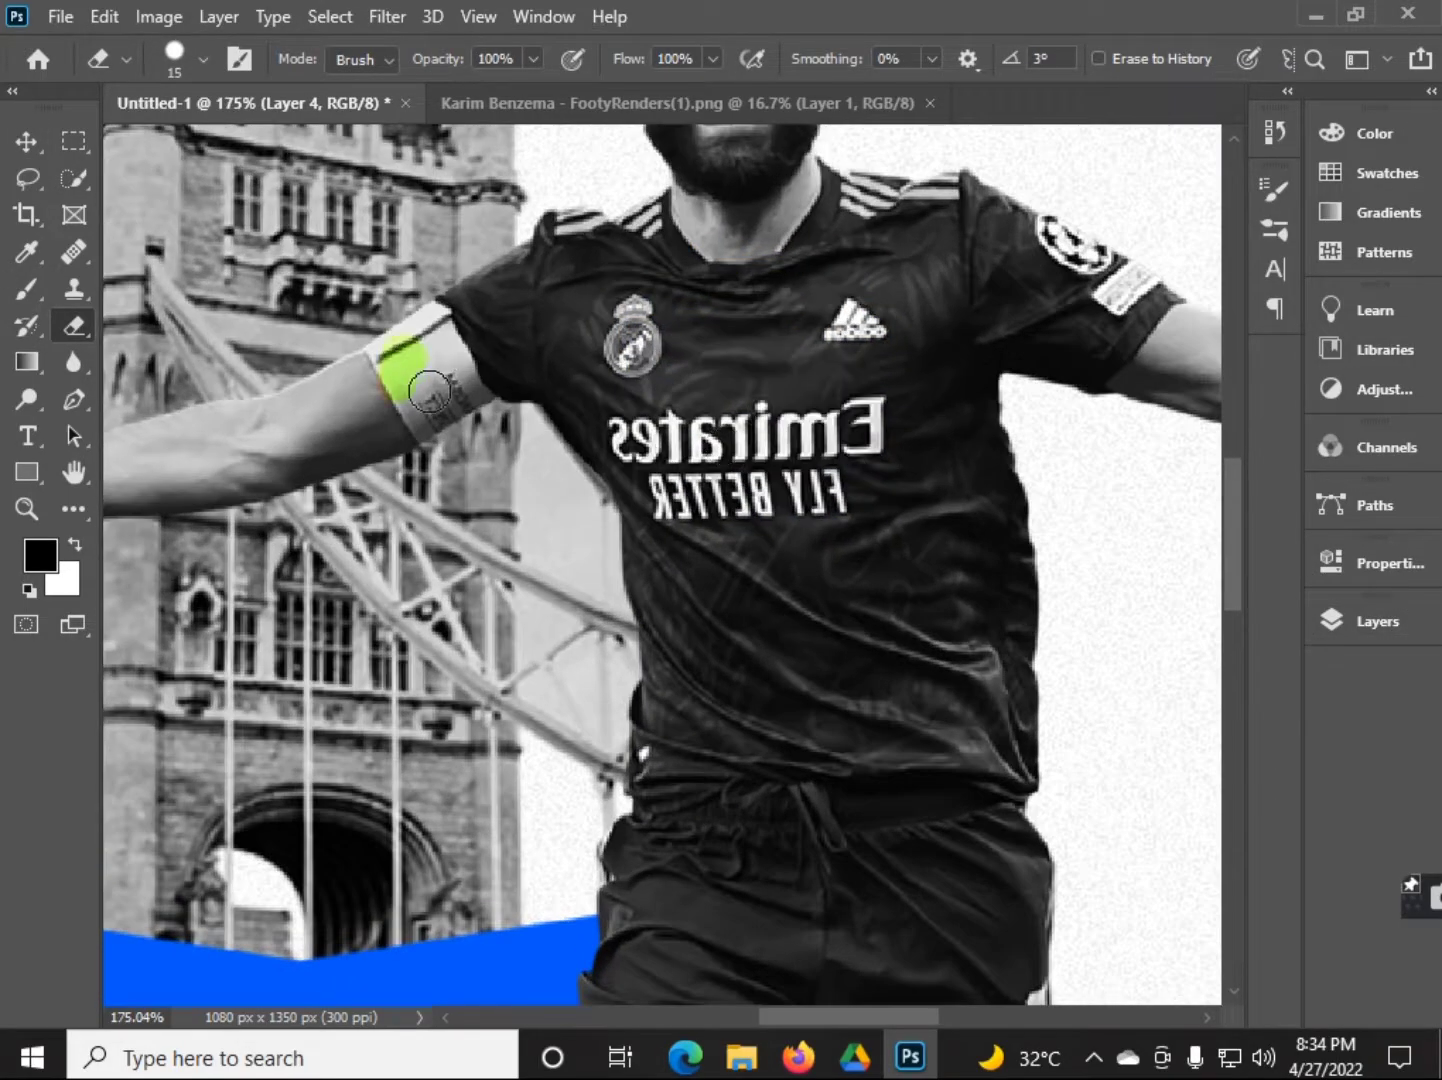
{"action": "key", "text": "ctrl+z"}
{"action": "scroll", "coordinate": [430, 390], "scroll_direction": "up", "scroll_amount": 2}
{"action": "key", "text": "bracketleft"}
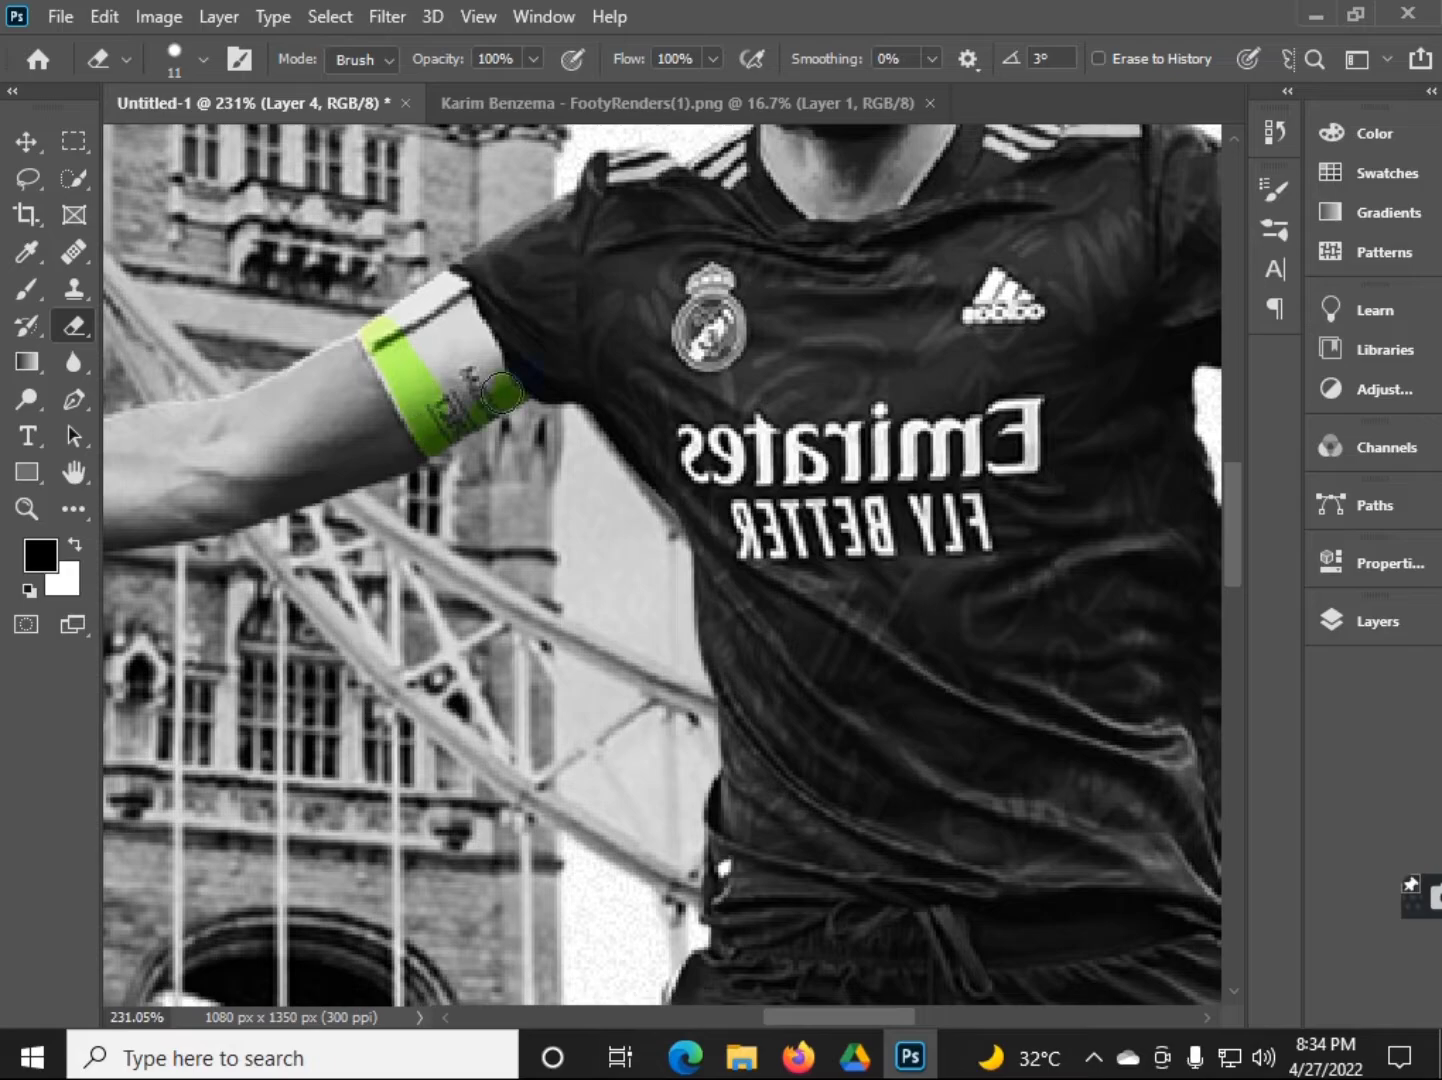
{"action": "scroll", "coordinate": [619, 191], "scroll_direction": "up", "scroll_amount": 2}
- Erase the Saturation layer over the jersey and shorts to restore their blue
{"action": "left_click_drag", "start_coordinate": [720, 440], "coordinate": [661, 329]}
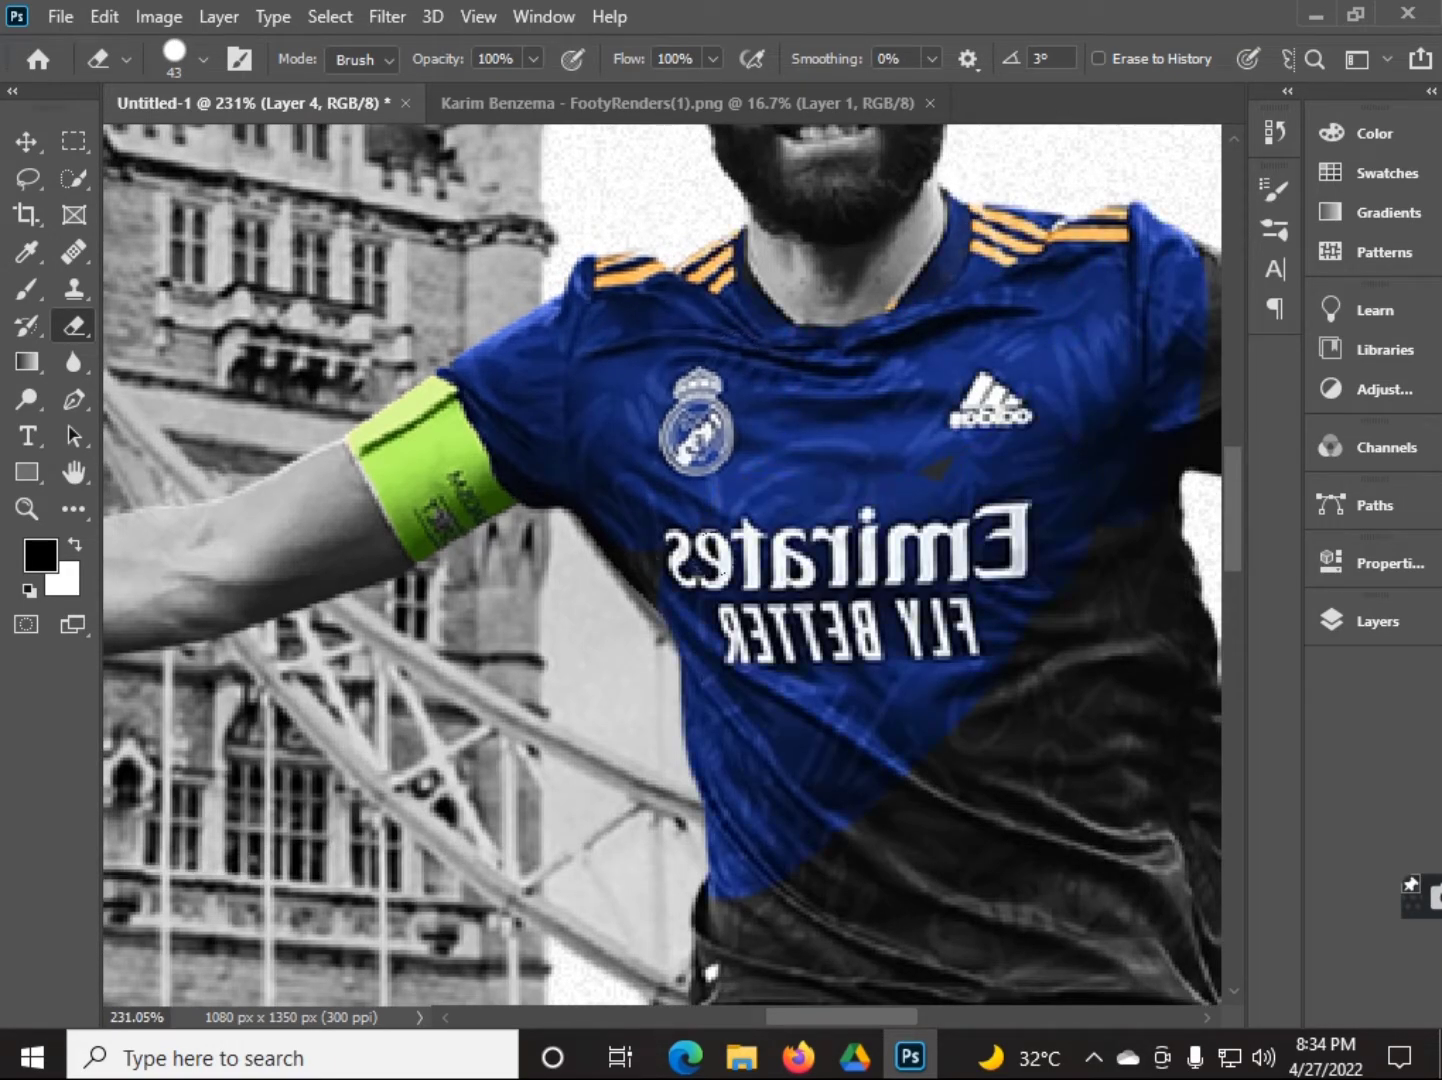
{"action": "left_click_drag", "start_coordinate": [509, 412], "coordinate": [381, 161]}
{"action": "scroll", "coordinate": [723, 761], "scroll_direction": "down", "scroll_amount": 3}
{"action": "scroll", "coordinate": [747, 781], "scroll_direction": "down", "scroll_amount": 5}
{"action": "left_click_drag", "start_coordinate": [639, 581], "coordinate": [894, 654]}
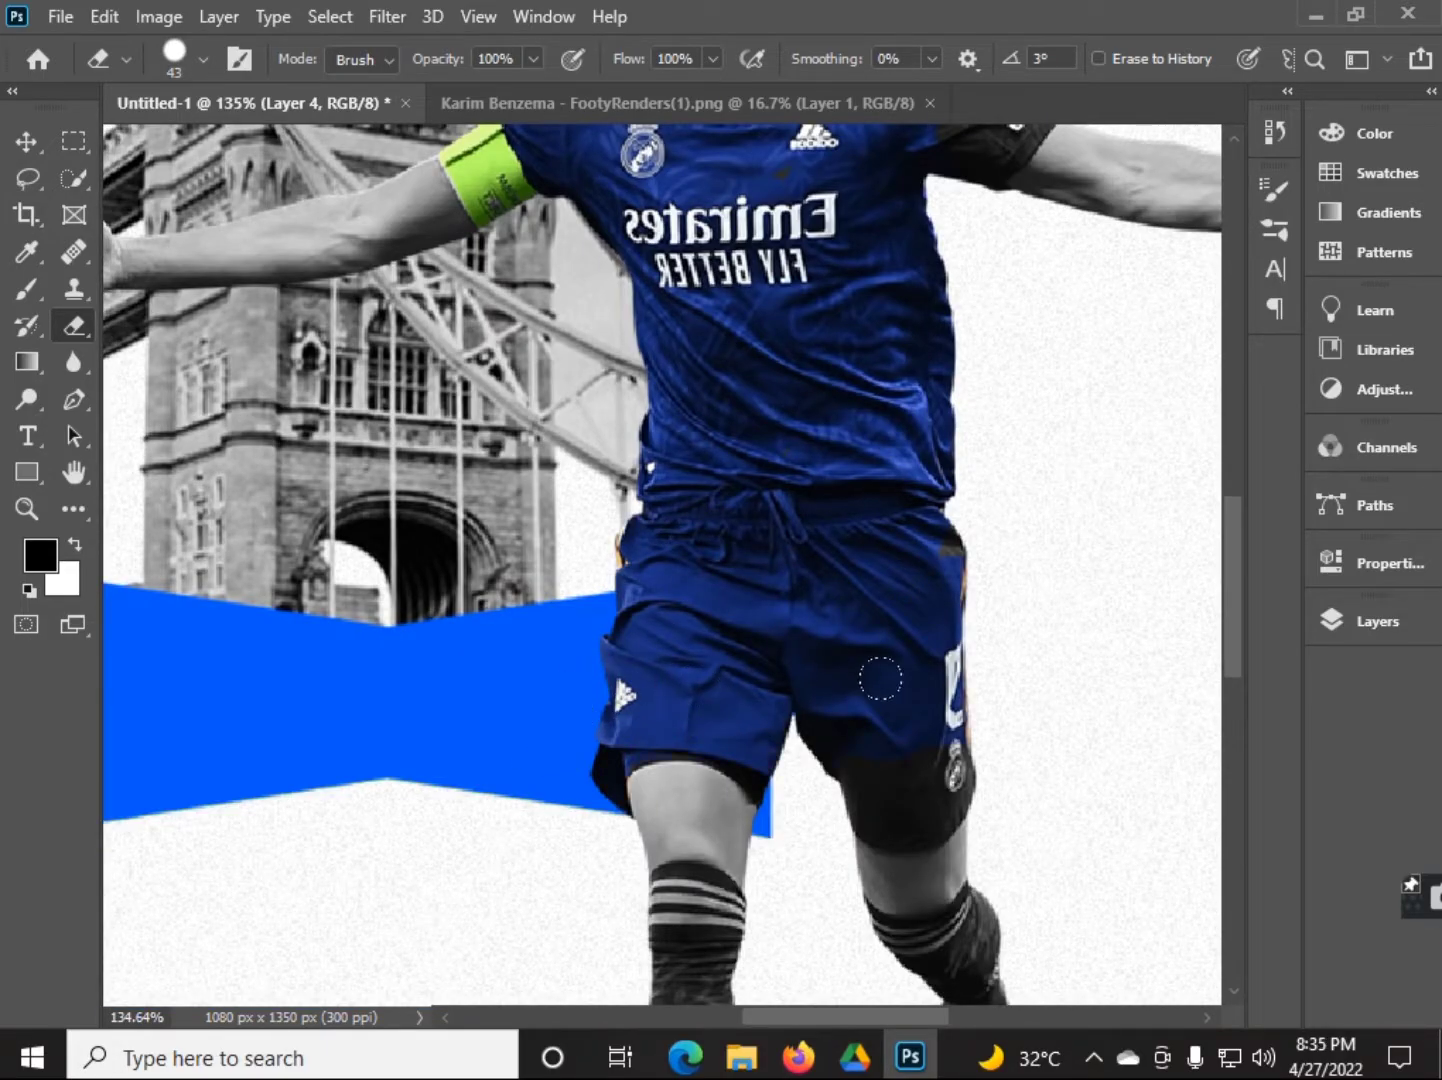
- Scroll around the player to inspect the restored kit colours
{"action": "scroll", "coordinate": [894, 862], "scroll_direction": "up", "scroll_amount": 3}
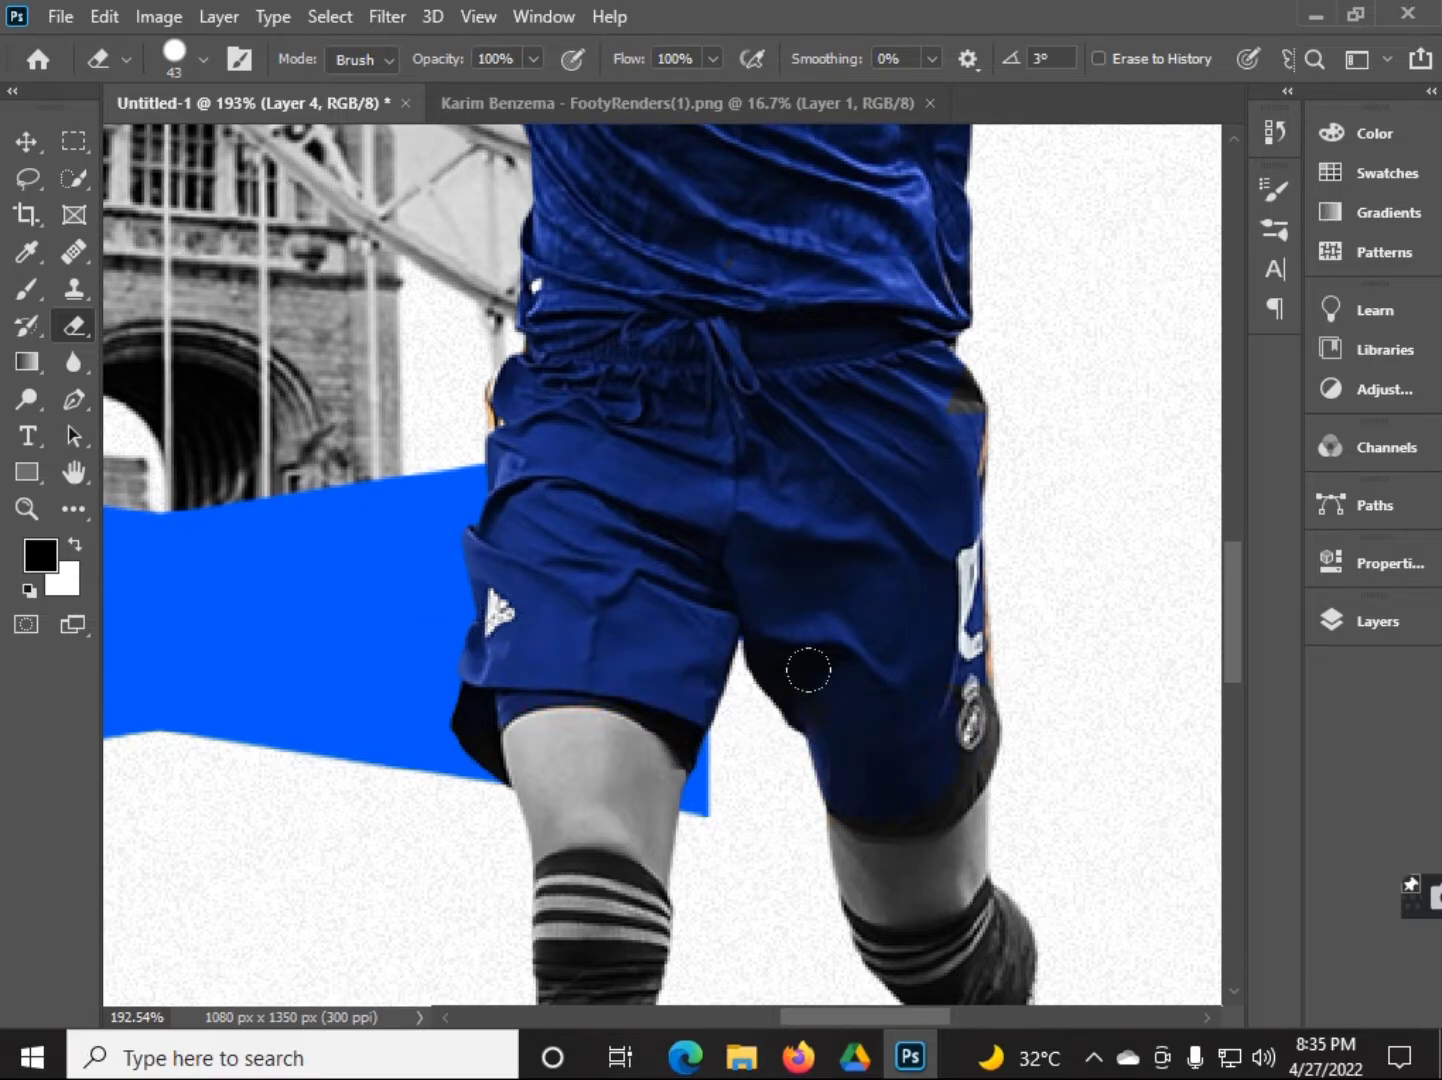
{"action": "scroll", "coordinate": [904, 691], "scroll_direction": "down", "scroll_amount": 2}
{"action": "scroll", "coordinate": [892, 762], "scroll_direction": "down", "scroll_amount": 5}
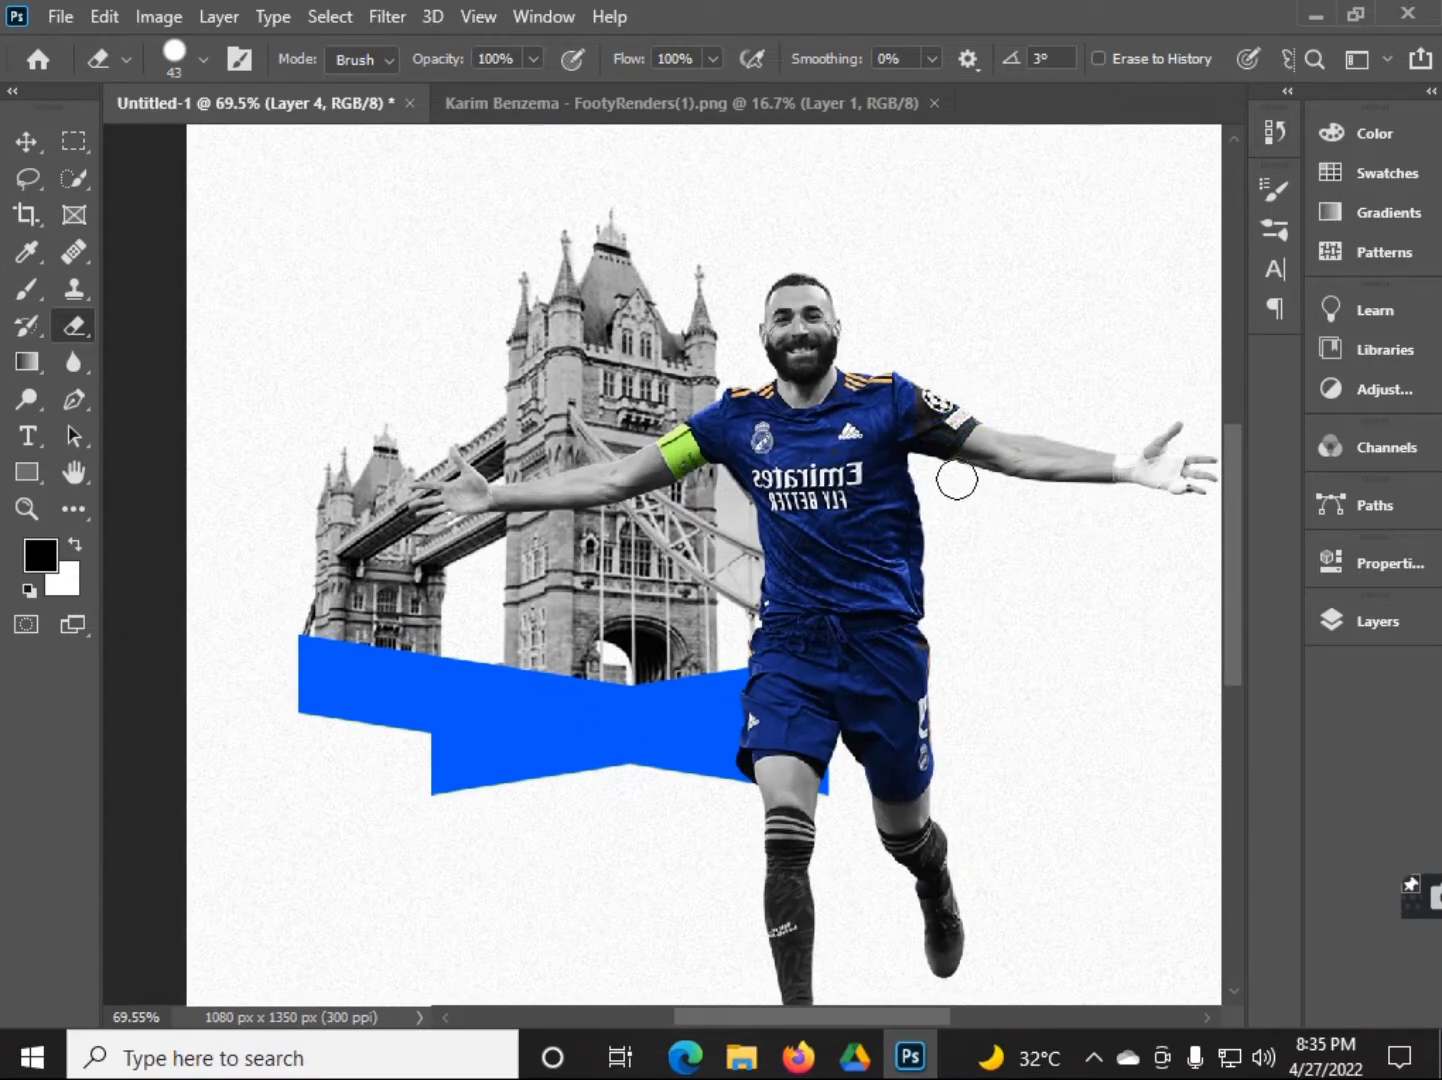
{"action": "scroll", "coordinate": [956, 479], "scroll_direction": "up", "scroll_amount": 10}
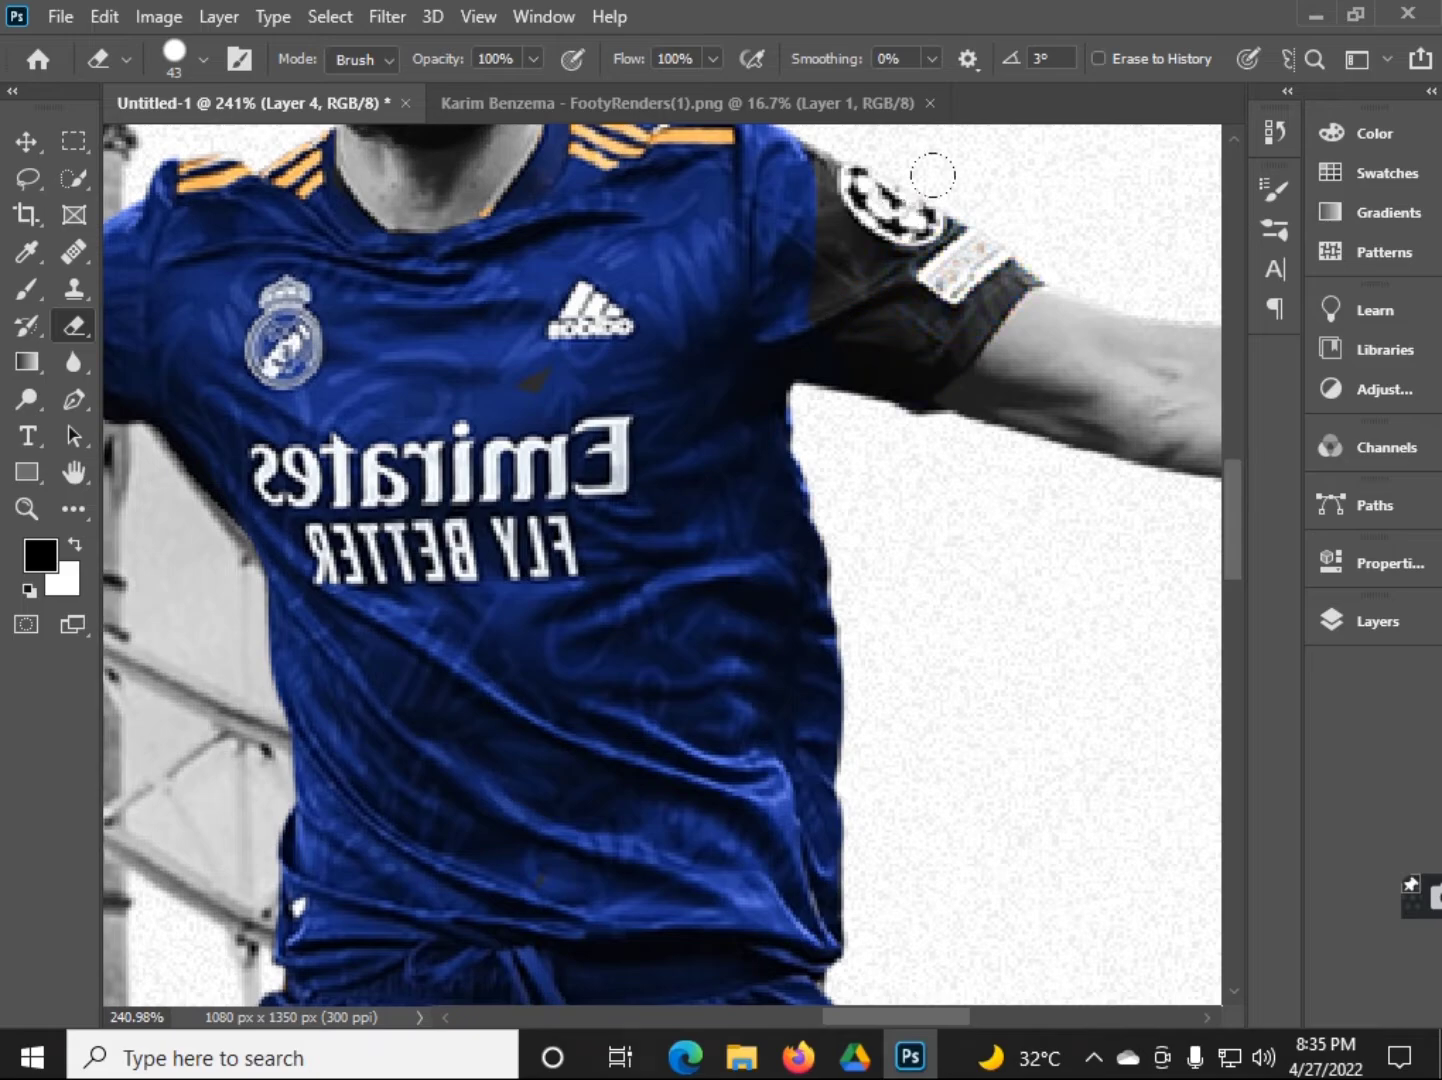
{"action": "scroll", "coordinate": [493, 431], "scroll_direction": "down", "scroll_amount": 2}
{"action": "scroll", "coordinate": [682, 457], "scroll_direction": "down", "scroll_amount": 1}
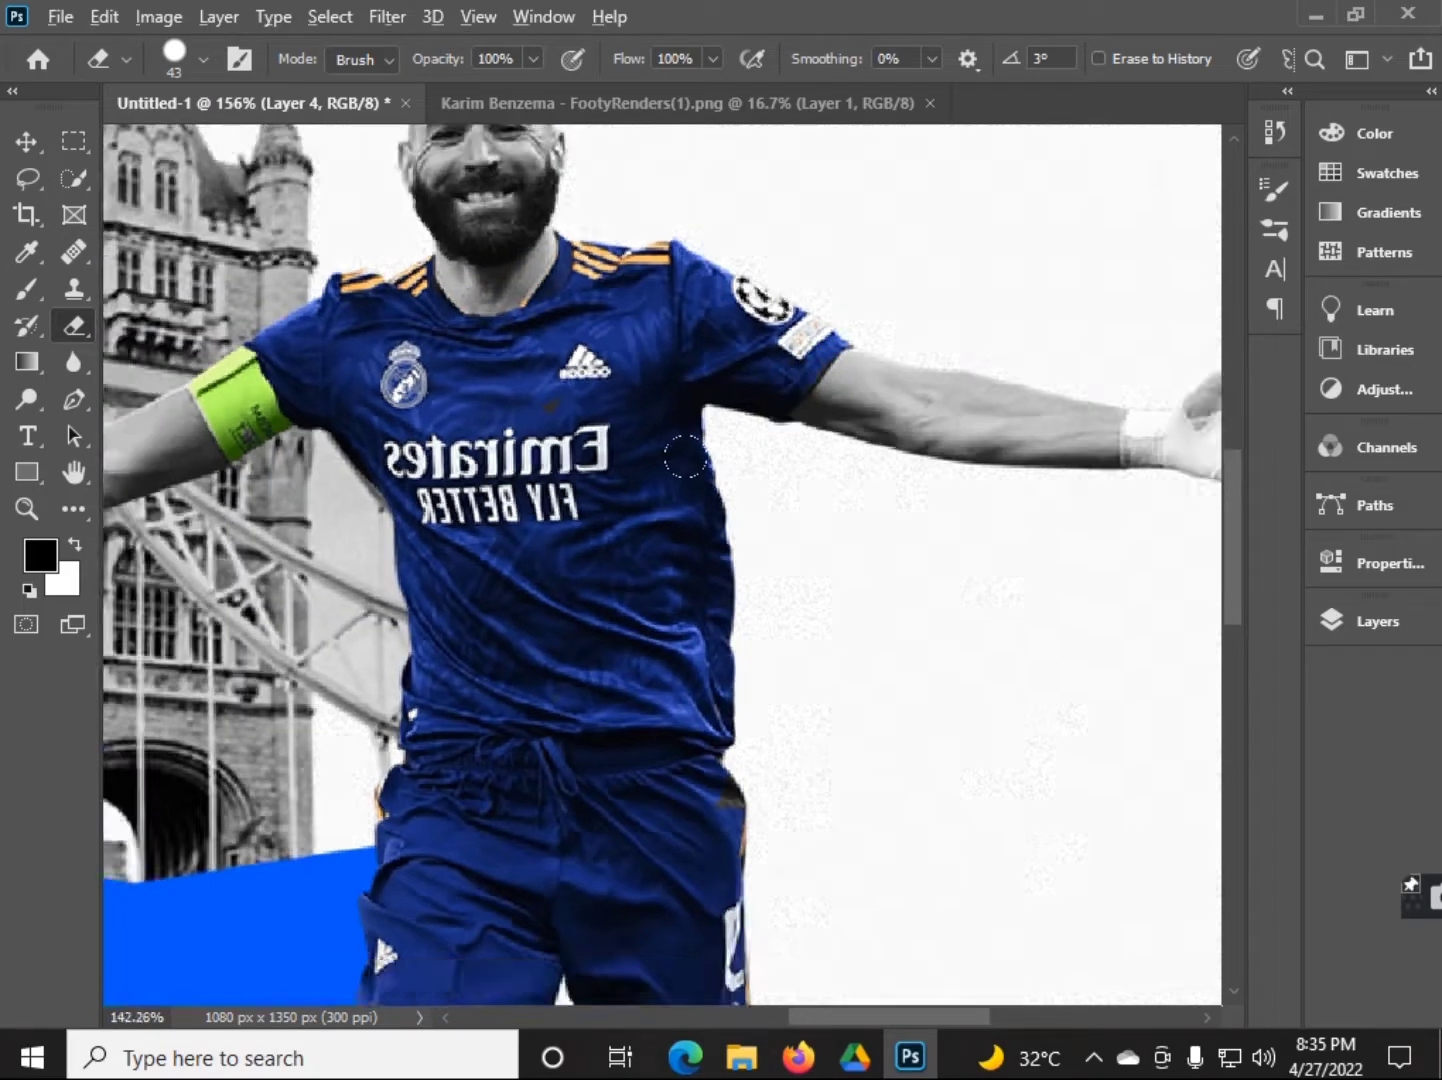
{"action": "scroll", "coordinate": [692, 763], "scroll_direction": "down", "scroll_amount": 7}
{"action": "scroll", "coordinate": [792, 612], "scroll_direction": "up", "scroll_amount": 4}
{"action": "scroll", "coordinate": [751, 558], "scroll_direction": "up", "scroll_amount": 2}
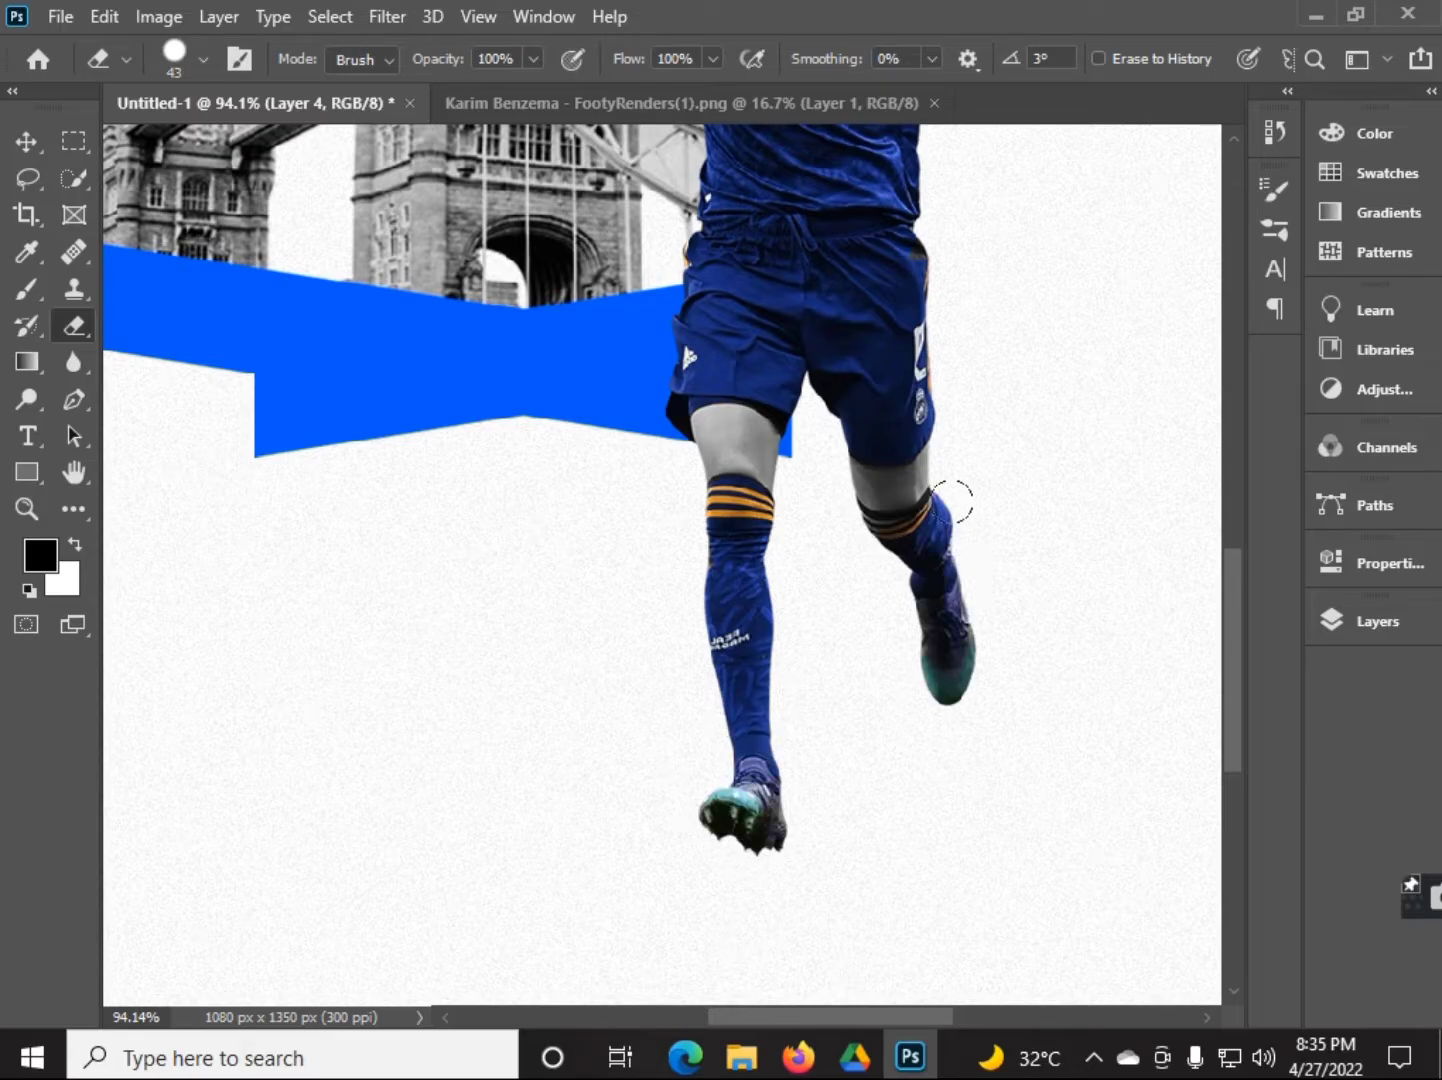
{"action": "scroll", "coordinate": [863, 531], "scroll_direction": "down", "scroll_amount": 5}
{"action": "scroll", "coordinate": [848, 770], "scroll_direction": "up", "scroll_amount": 5}
{"action": "scroll", "coordinate": [913, 473], "scroll_direction": "up", "scroll_amount": 2}
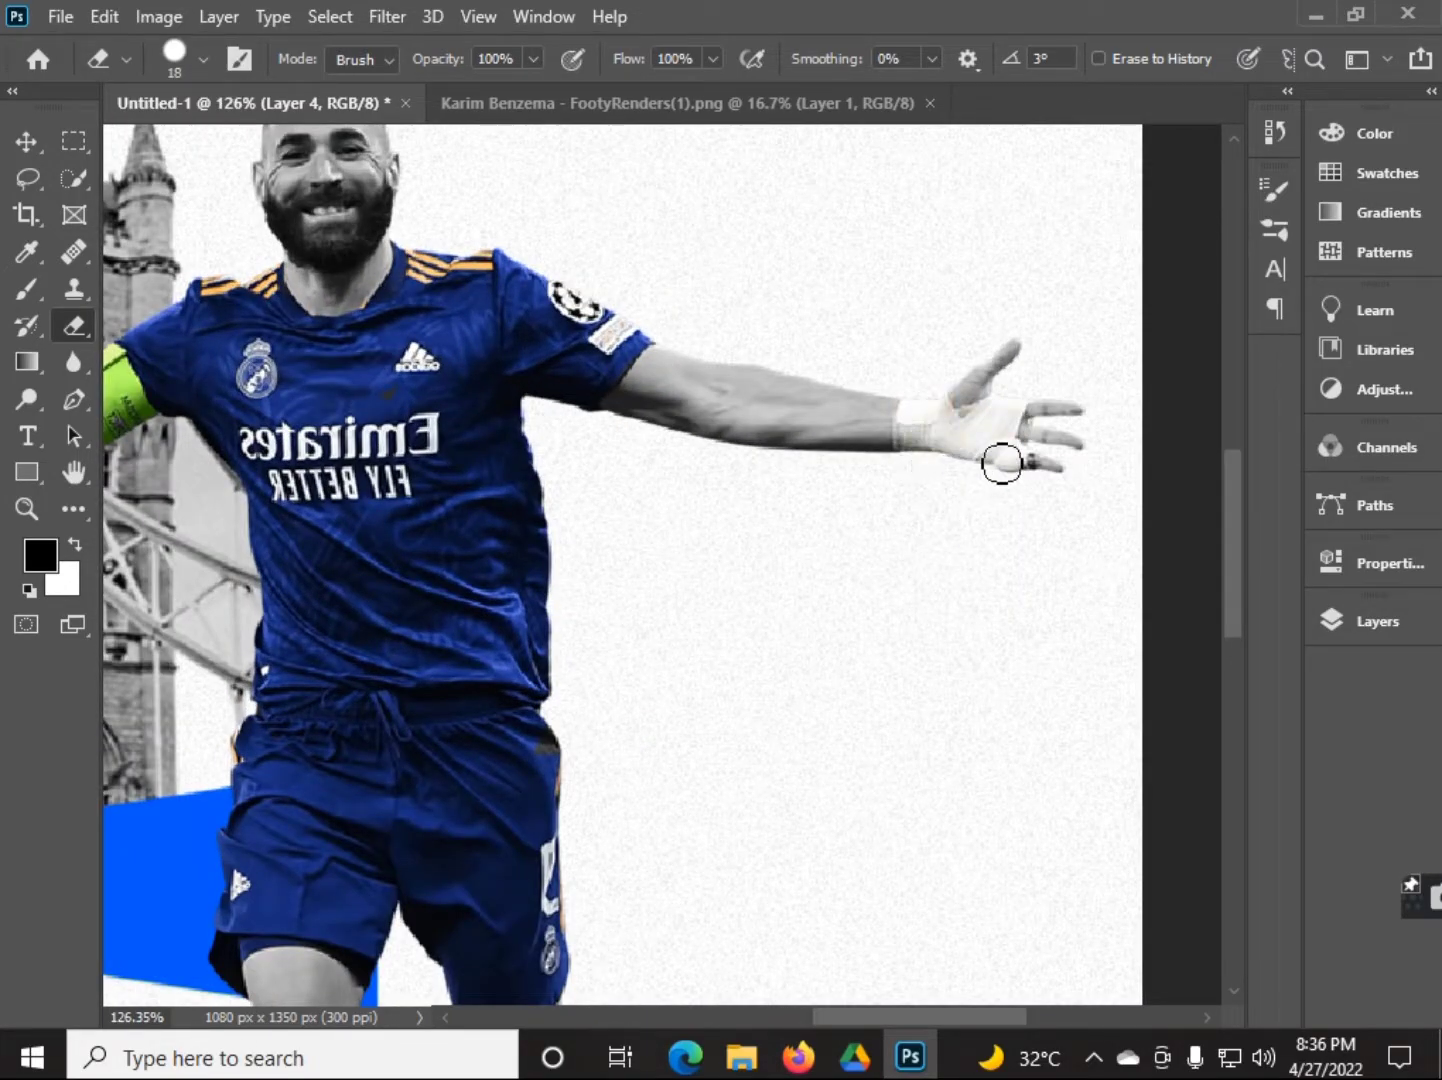
{"action": "scroll", "coordinate": [432, 660], "scroll_direction": "down", "scroll_amount": 4}
{"action": "scroll", "coordinate": [434, 660], "scroll_direction": "down", "scroll_amount": 1}
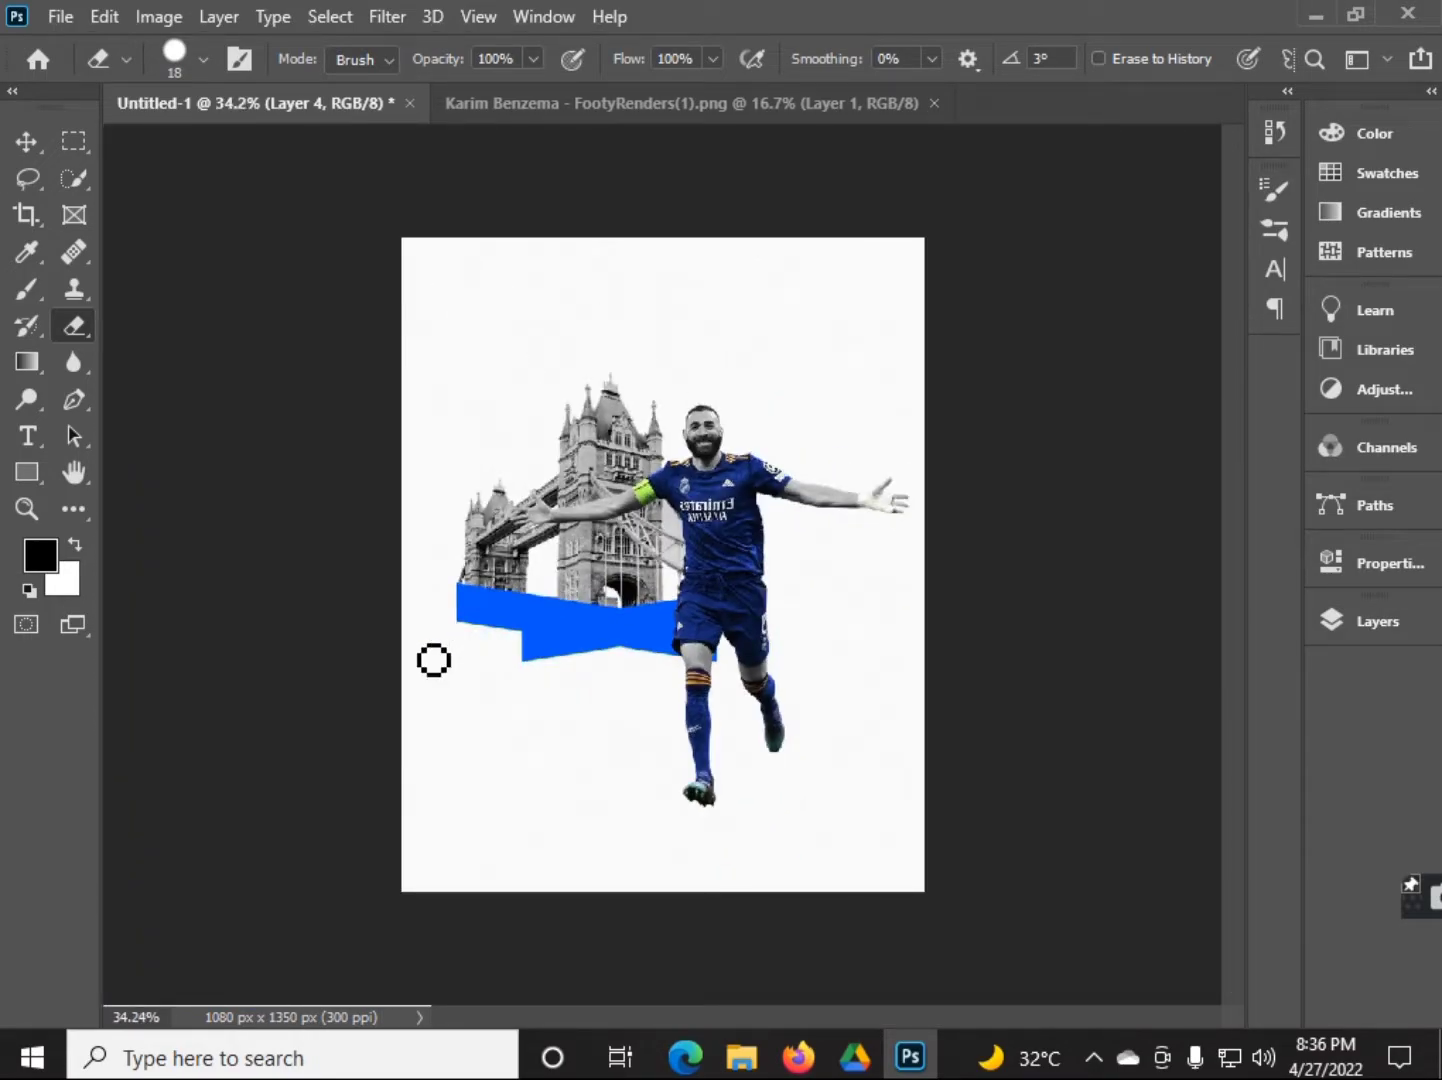
- Delete the hidden Layer 2 from the Layers panel
{"action": "left_click", "coordinate": [33, 139]}
{"action": "left_click", "coordinate": [1376, 621]}
{"action": "left_click", "coordinate": [1066, 424]}
{"action": "key", "text": "Delete"}
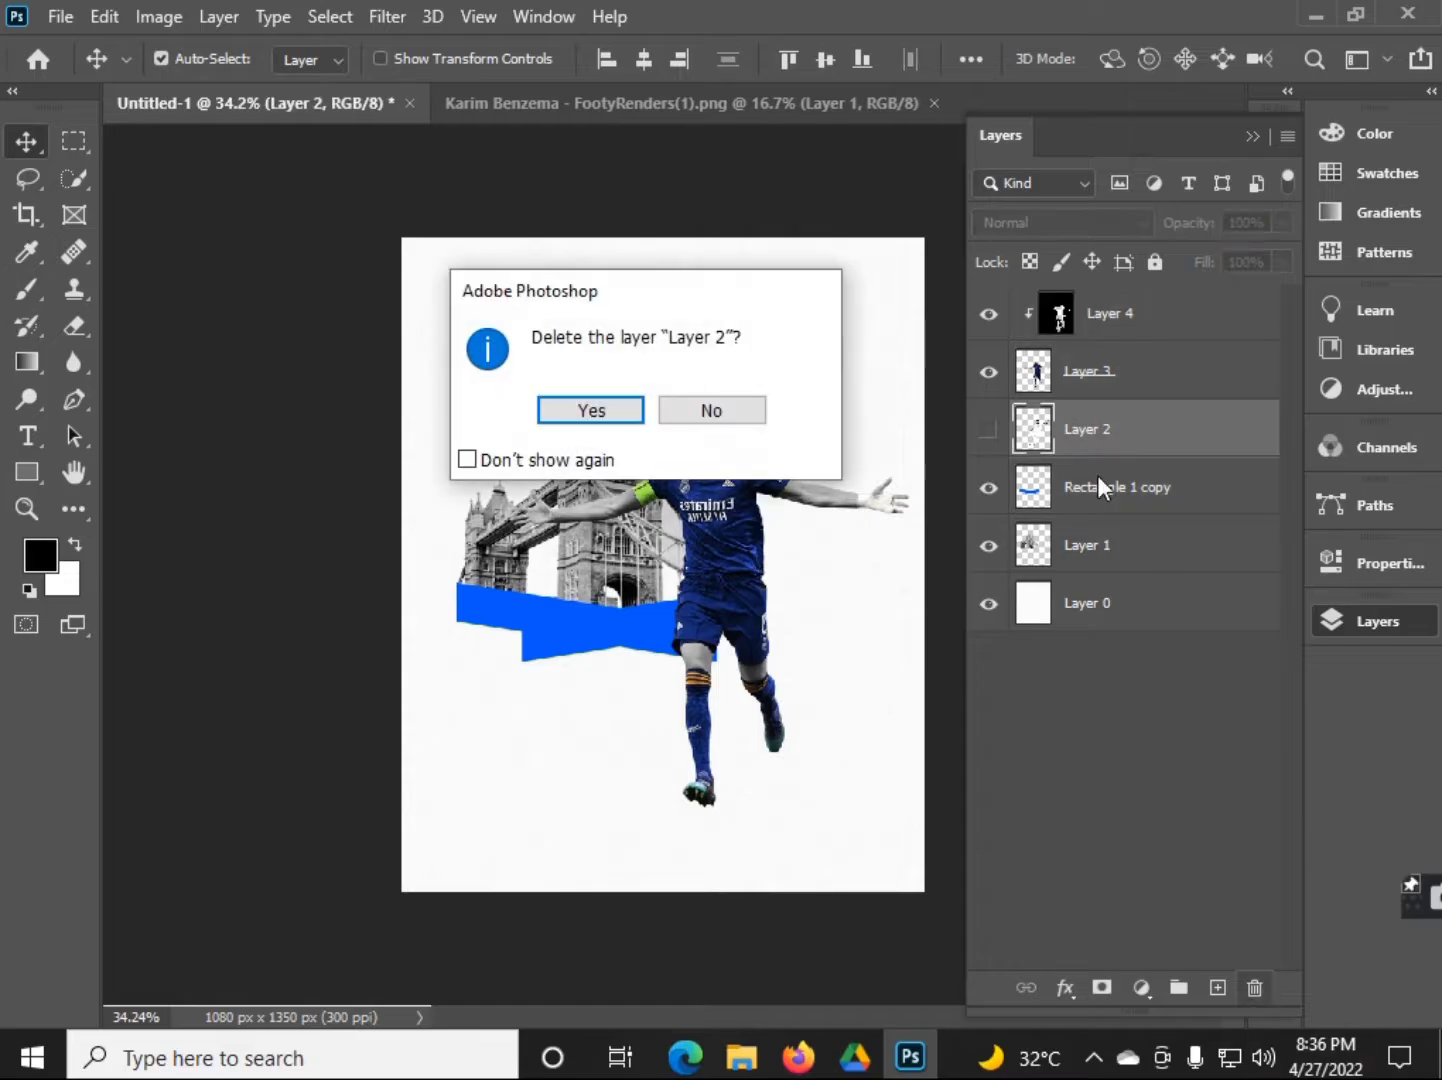
{"action": "key", "text": "Return"}
- Shrink the selected layers, including Layer 1, slightly and move the artwork lower
{"action": "left_click", "coordinate": [1134, 490], "text": "shift"}
{"action": "left_click", "coordinate": [1251, 136]}
{"action": "key", "text": "ctrl+t"}
{"action": "left_click_drag", "start_coordinate": [923, 243], "coordinate": [908, 282]}
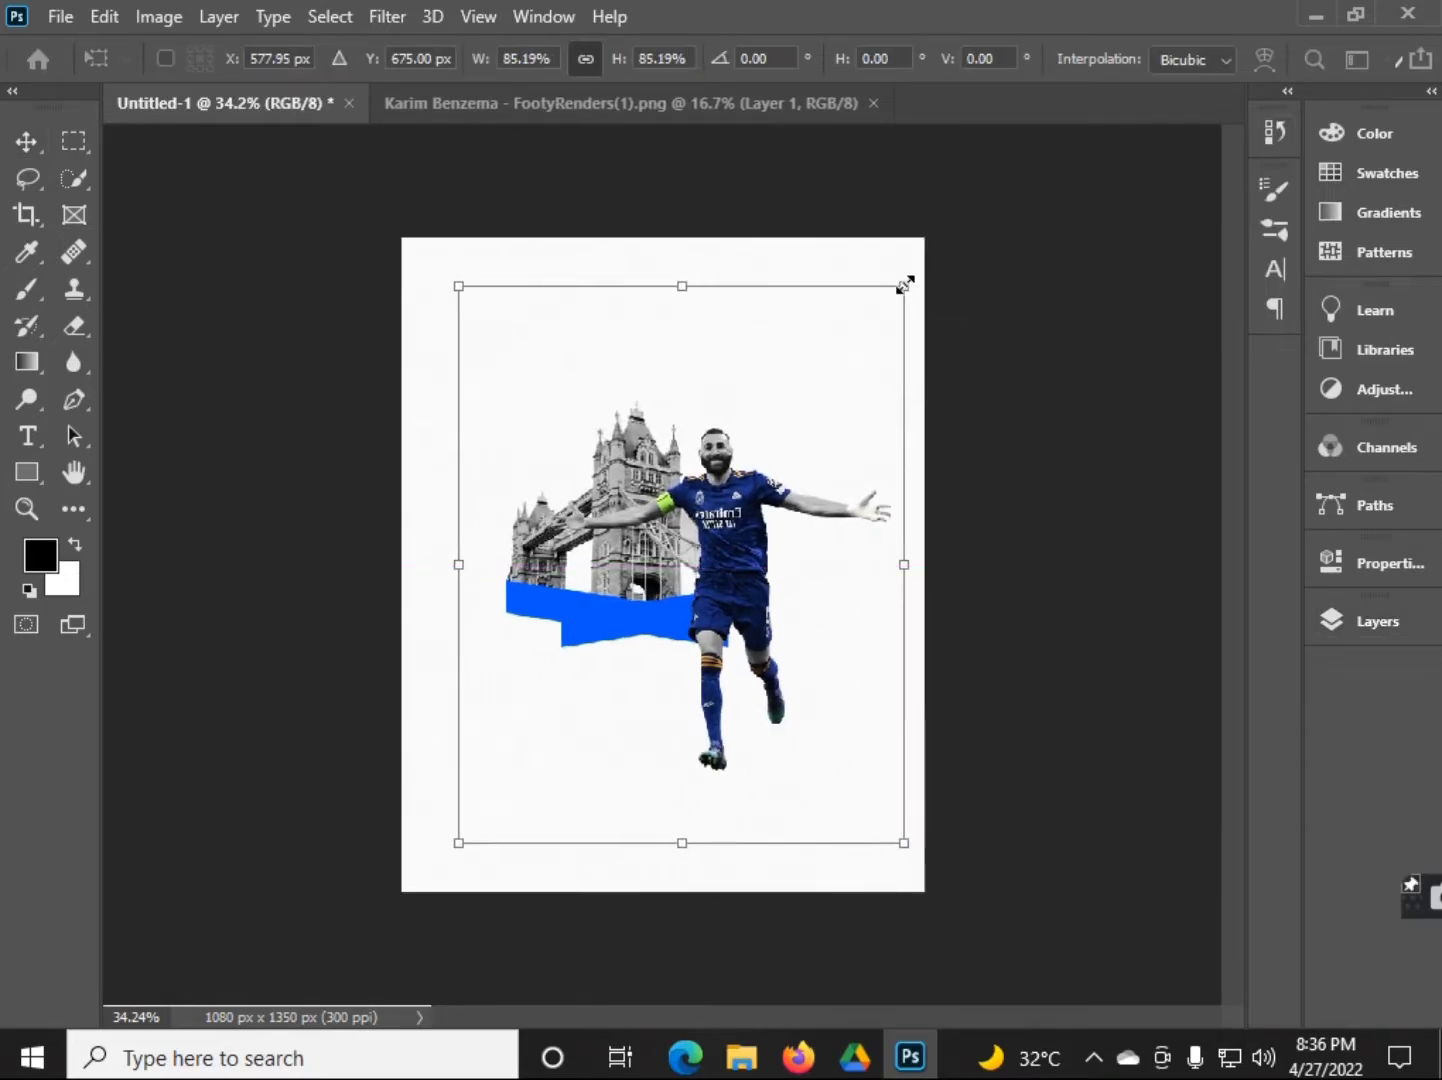
{"action": "left_click_drag", "start_coordinate": [836, 359], "coordinate": [840, 388]}
{"action": "key", "text": "Return"}
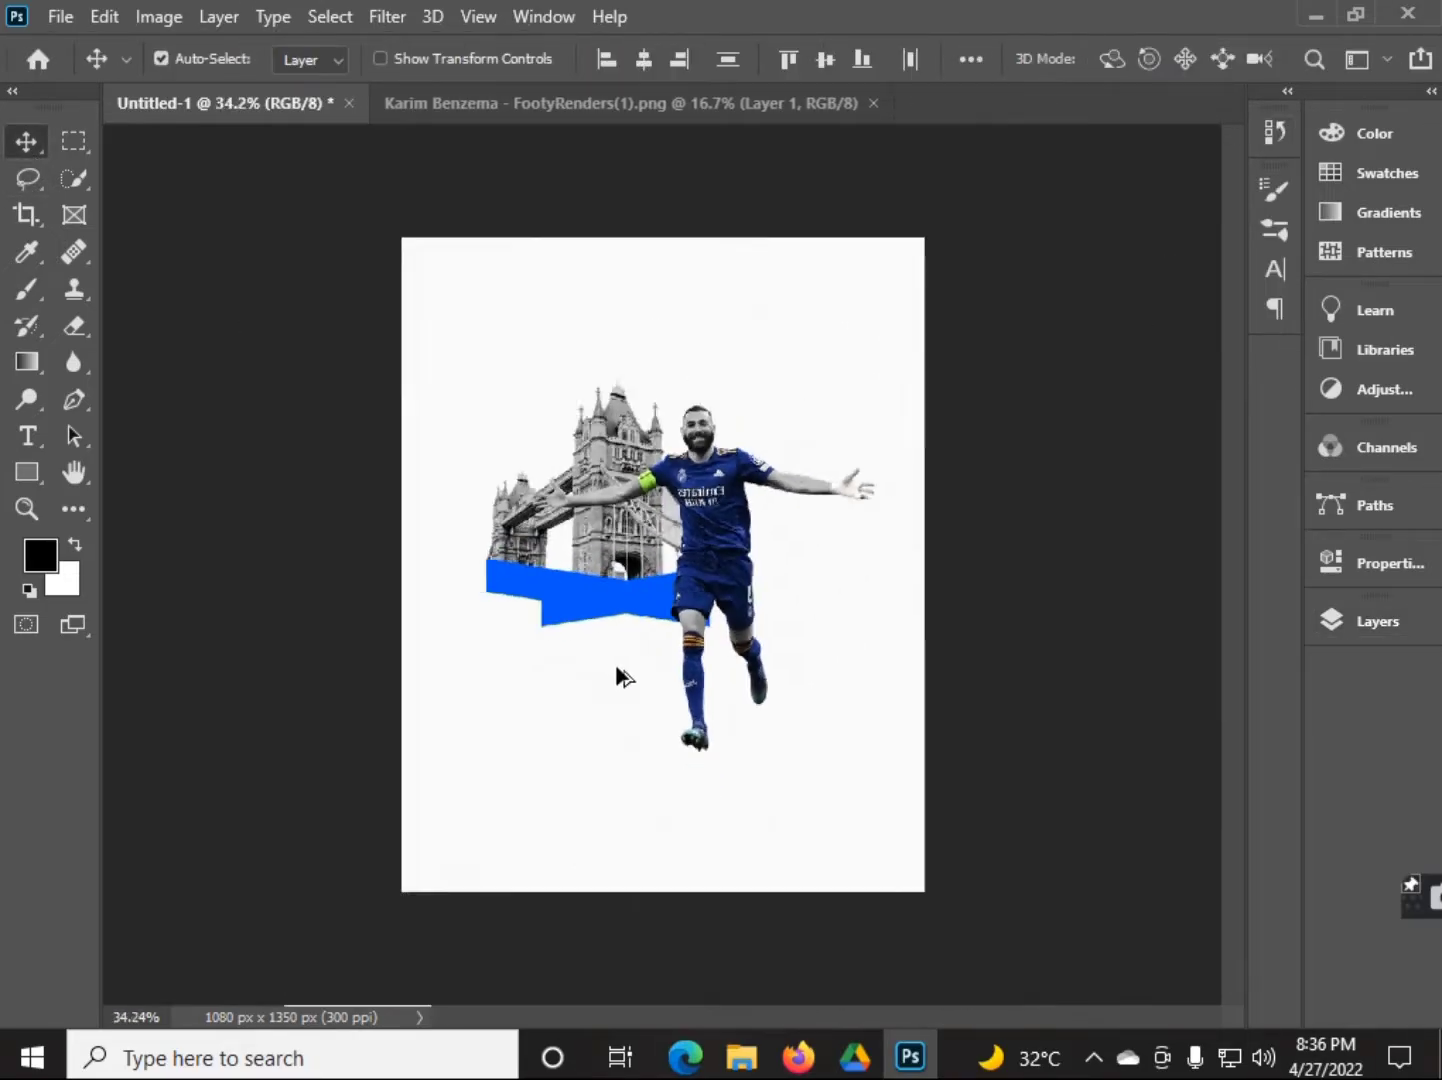
{"action": "scroll", "coordinate": [618, 675], "scroll_direction": "up", "scroll_amount": 1}
- Enlarge the player layer to about 120% and move it into place
{"action": "left_click", "coordinate": [1377, 621]}
{"action": "left_click", "coordinate": [1162, 330]}
{"action": "left_click", "coordinate": [1287, 90]}
{"action": "key", "text": "ctrl+t"}
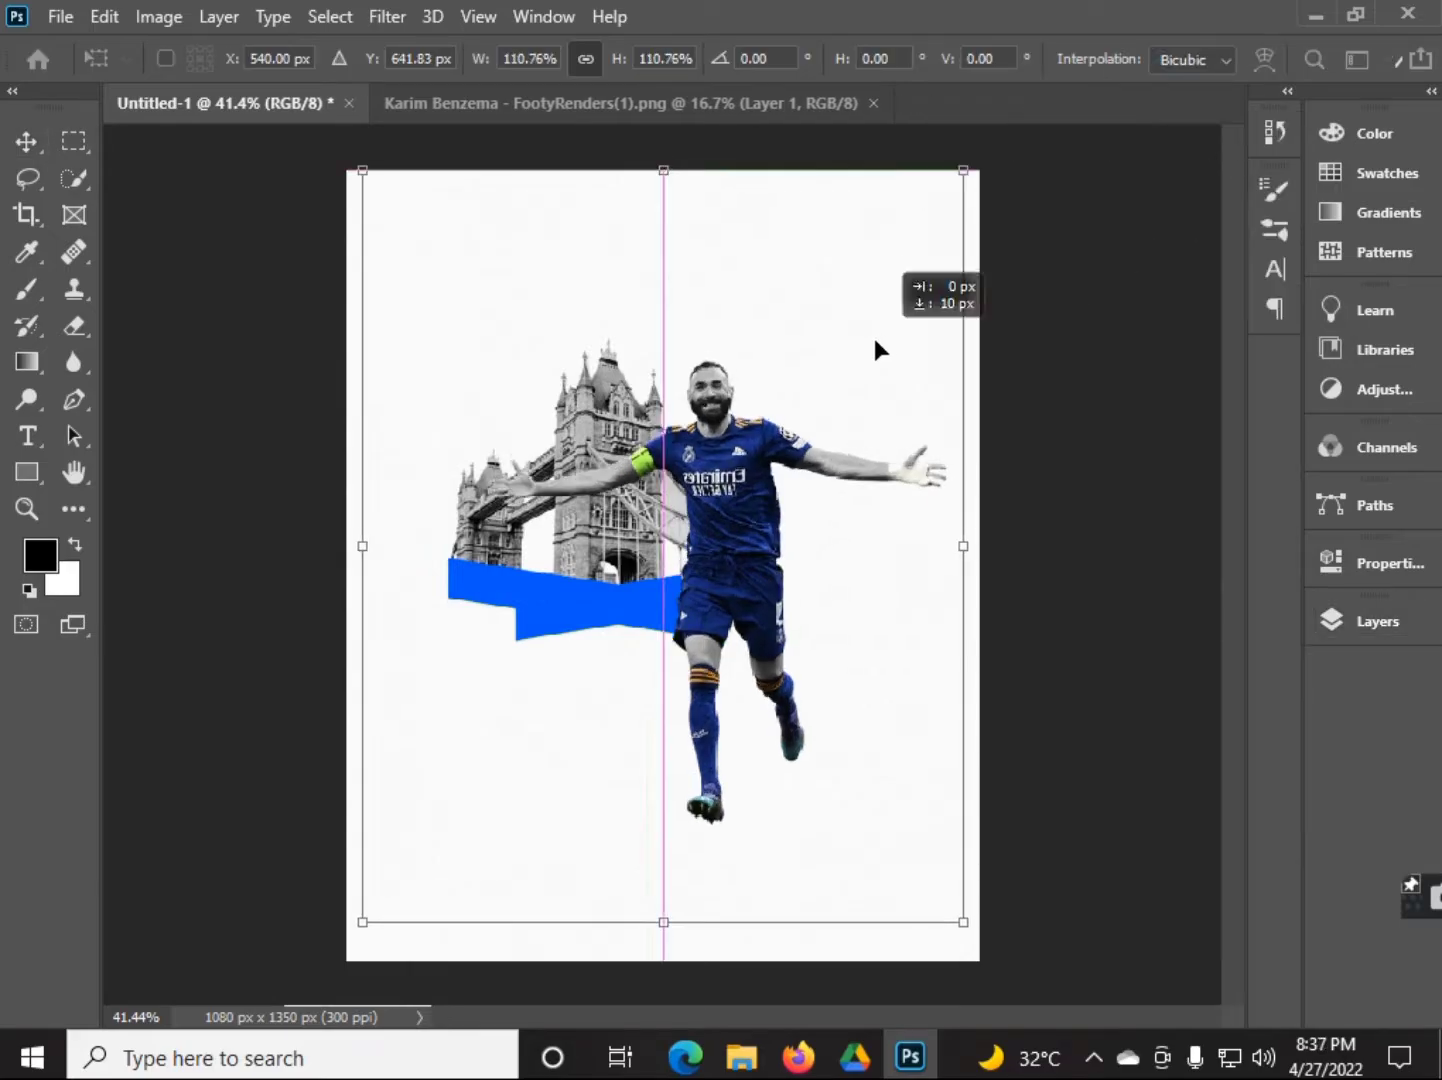
{"action": "mouse_move", "coordinate": [876, 348]}
{"action": "left_mouse_down"}
{"action": "mouse_move", "coordinate": [769, 379]}
{"action": "mouse_move", "coordinate": [772, 359]}
{"action": "left_mouse_up"}
{"action": "left_click_drag", "start_coordinate": [651, 571], "coordinate": [772, 501]}
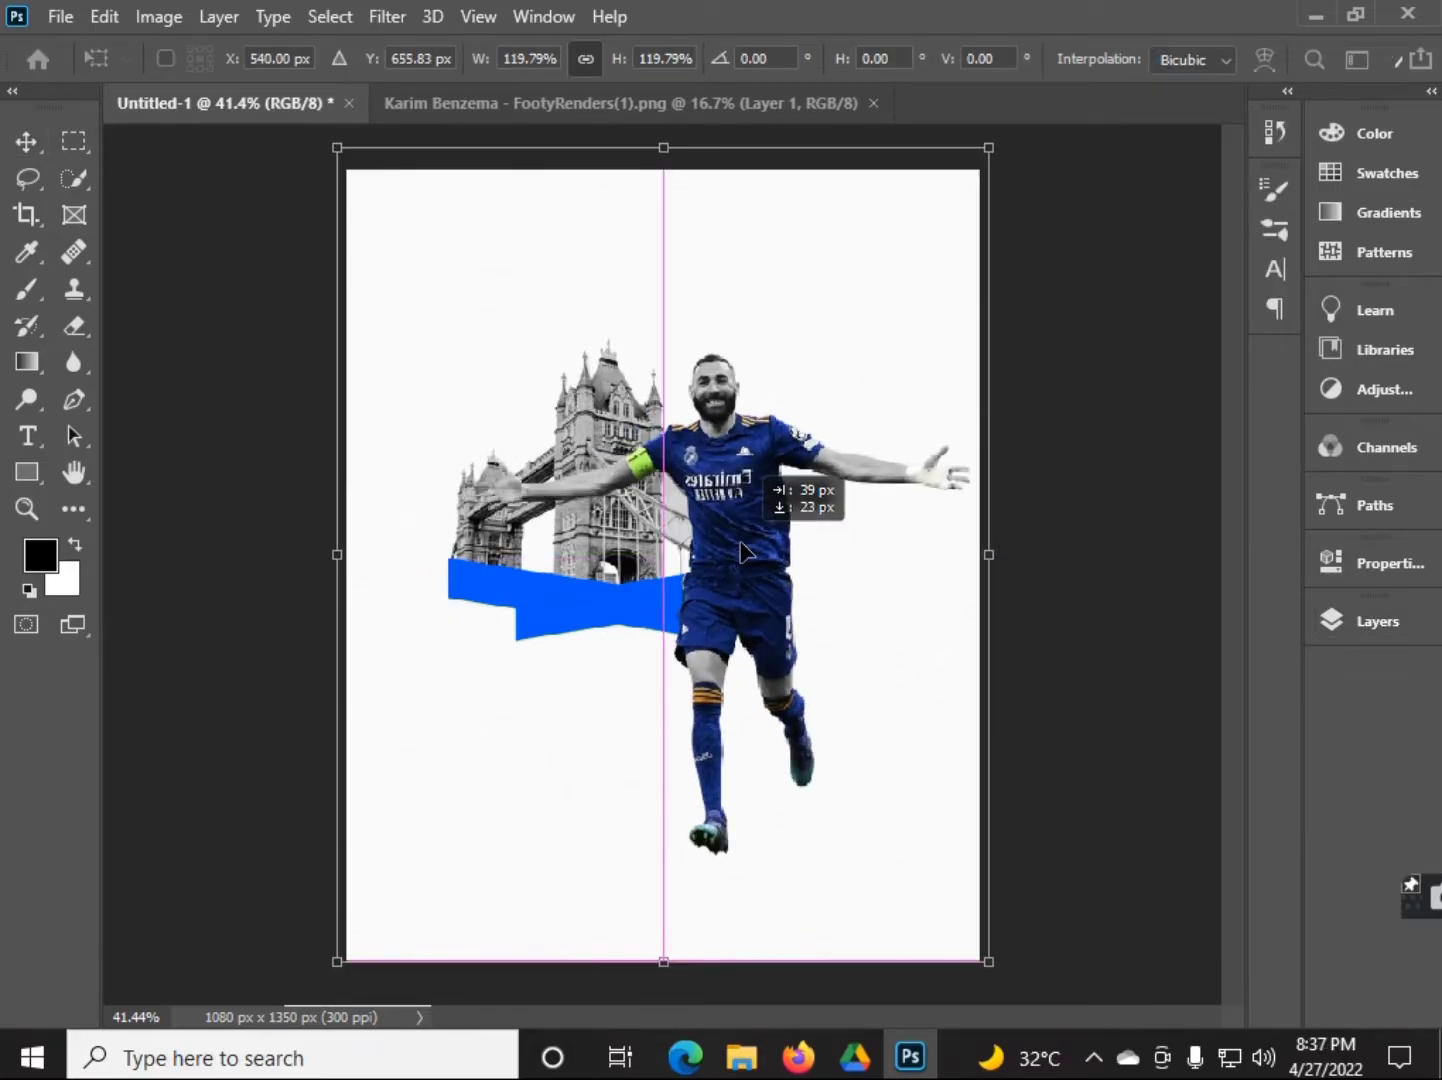
{"action": "key", "text": "ctrl+0"}
{"action": "key", "text": "Return"}
{"action": "scroll", "coordinate": [536, 542], "scroll_direction": "up", "scroll_amount": 3}
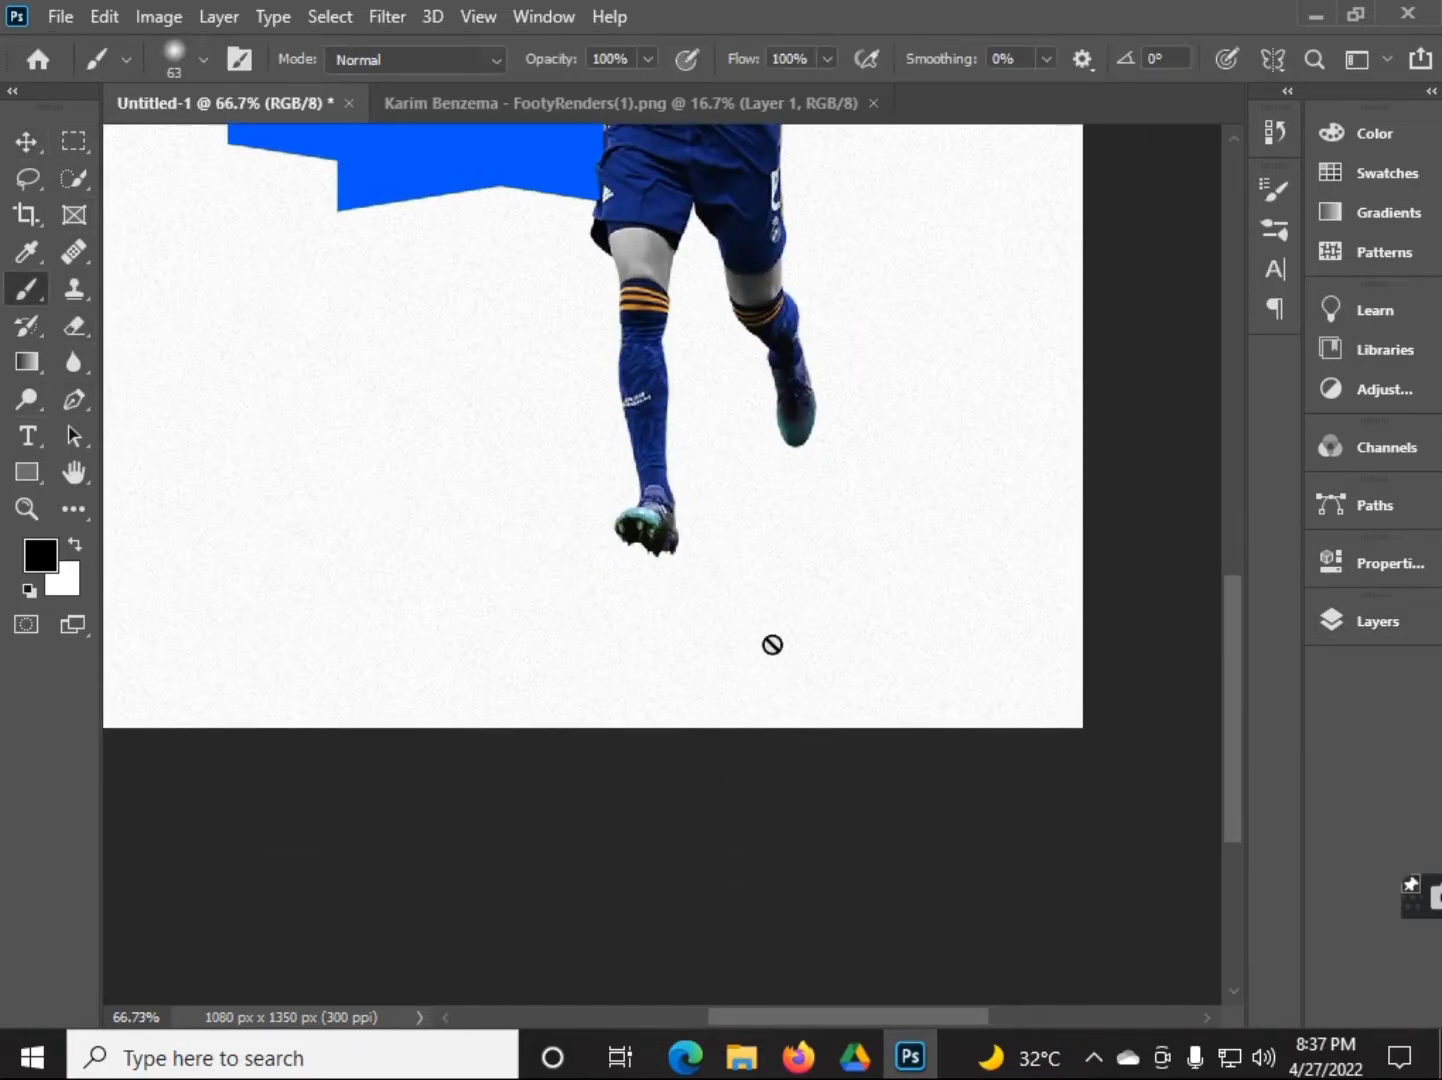
- On a new layer, paint a soft 150 px black shadow under the boots
{"action": "left_click", "coordinate": [1377, 621]}
{"action": "left_click", "coordinate": [1217, 984]}
{"action": "left_click", "coordinate": [203, 59]}
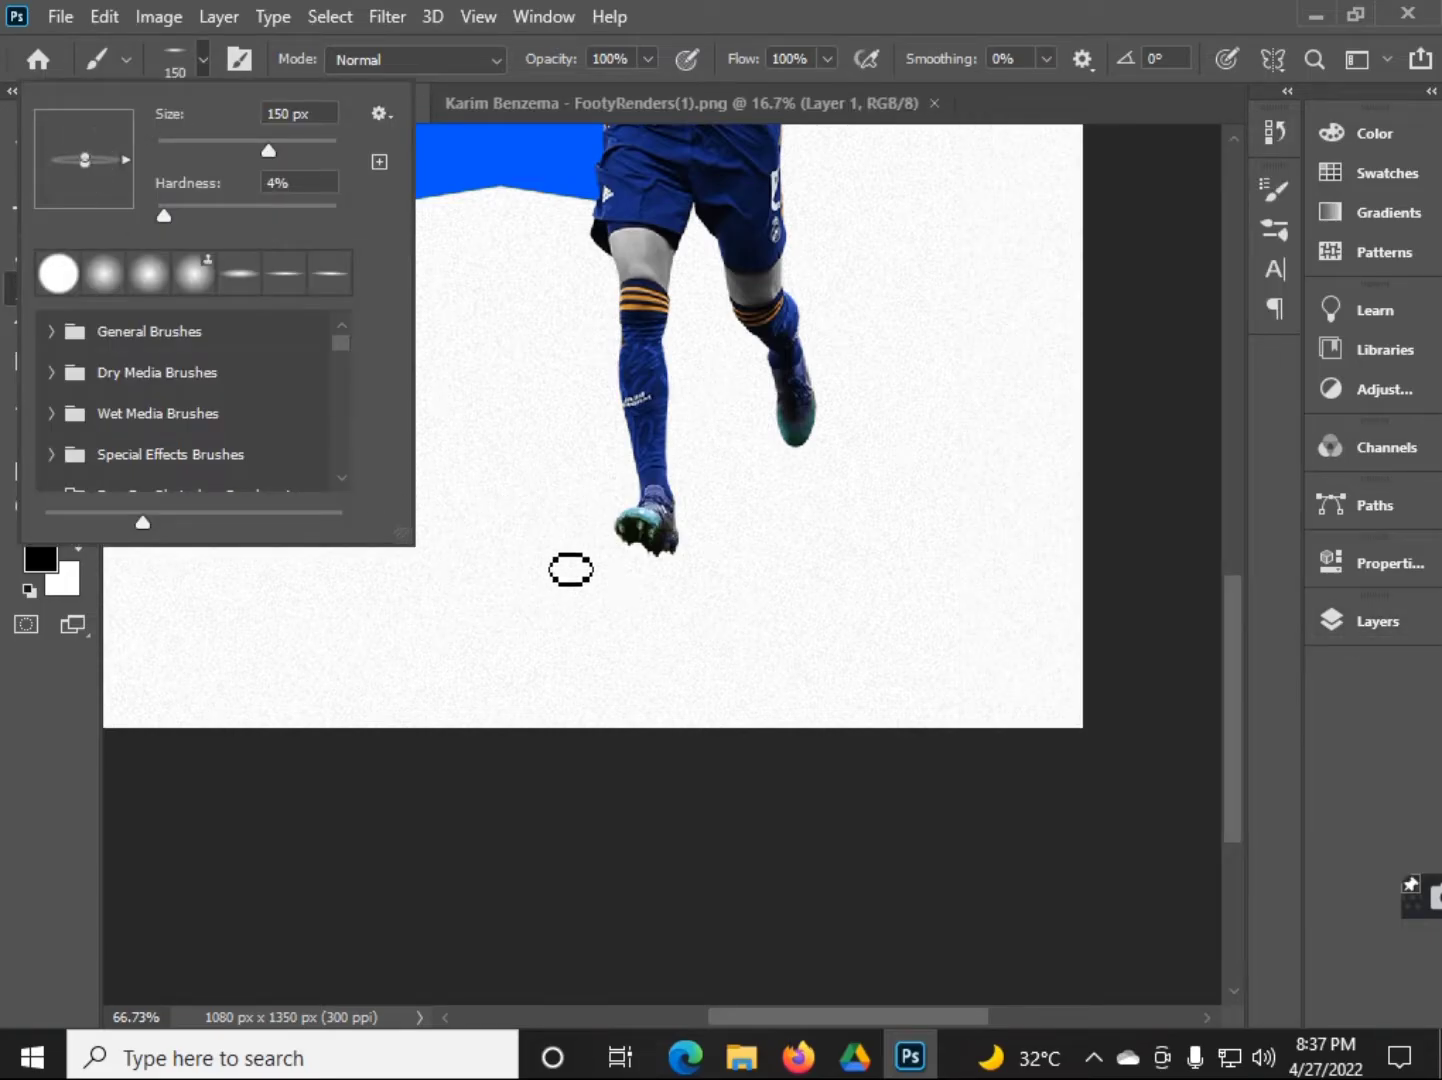
{"action": "left_click_drag", "start_coordinate": [570, 569], "coordinate": [681, 565]}
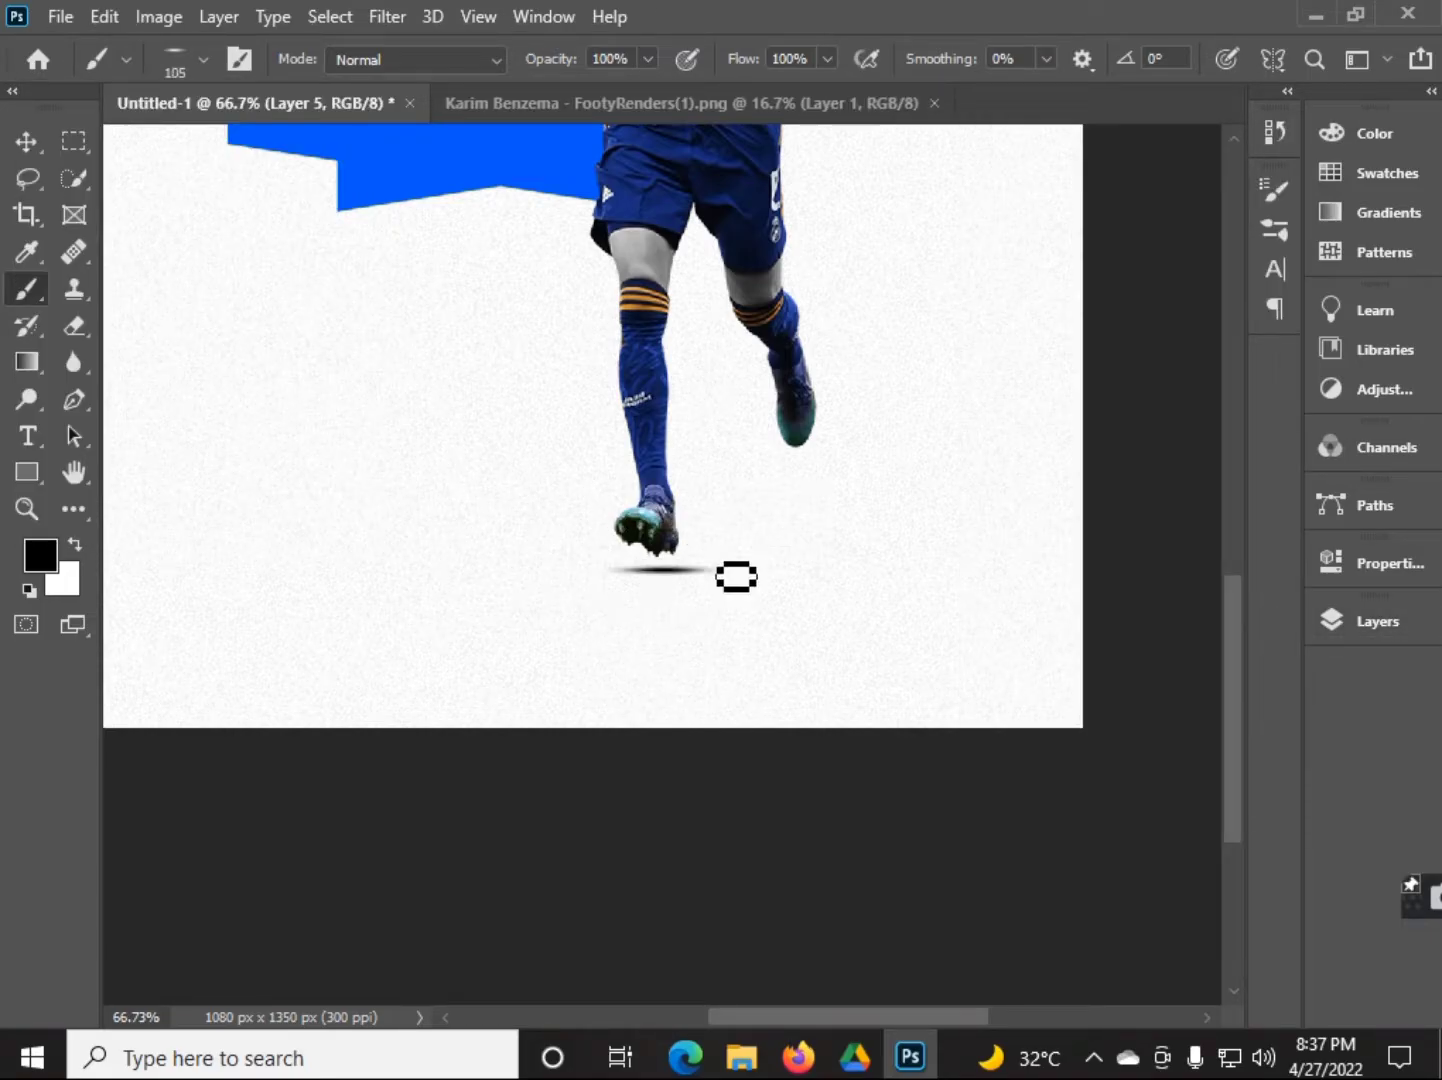
- Scroll and check the layer list to review the new boot shadows
{"action": "scroll", "coordinate": [736, 576], "scroll_direction": "down", "scroll_amount": 5}
{"action": "scroll", "coordinate": [680, 641], "scroll_direction": "up", "scroll_amount": 3}
{"action": "scroll", "coordinate": [632, 703], "scroll_direction": "up", "scroll_amount": 3}
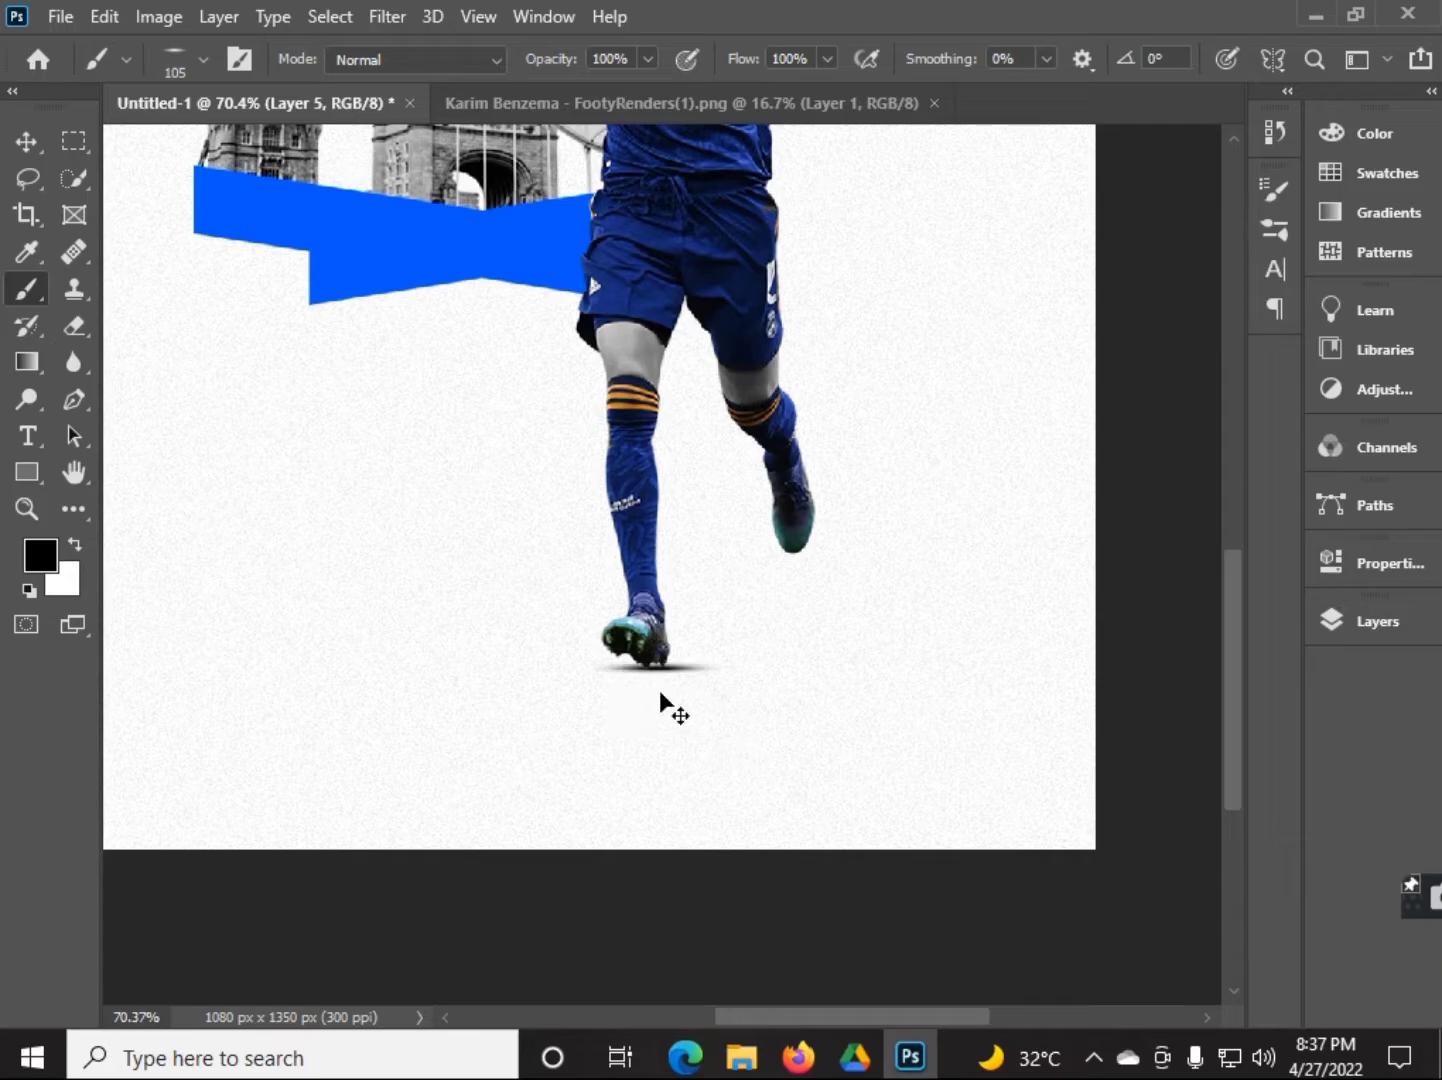
{"action": "scroll", "coordinate": [805, 733], "scroll_direction": "down", "scroll_amount": 3}
{"action": "scroll", "coordinate": [766, 929], "scroll_direction": "down", "scroll_amount": 1}
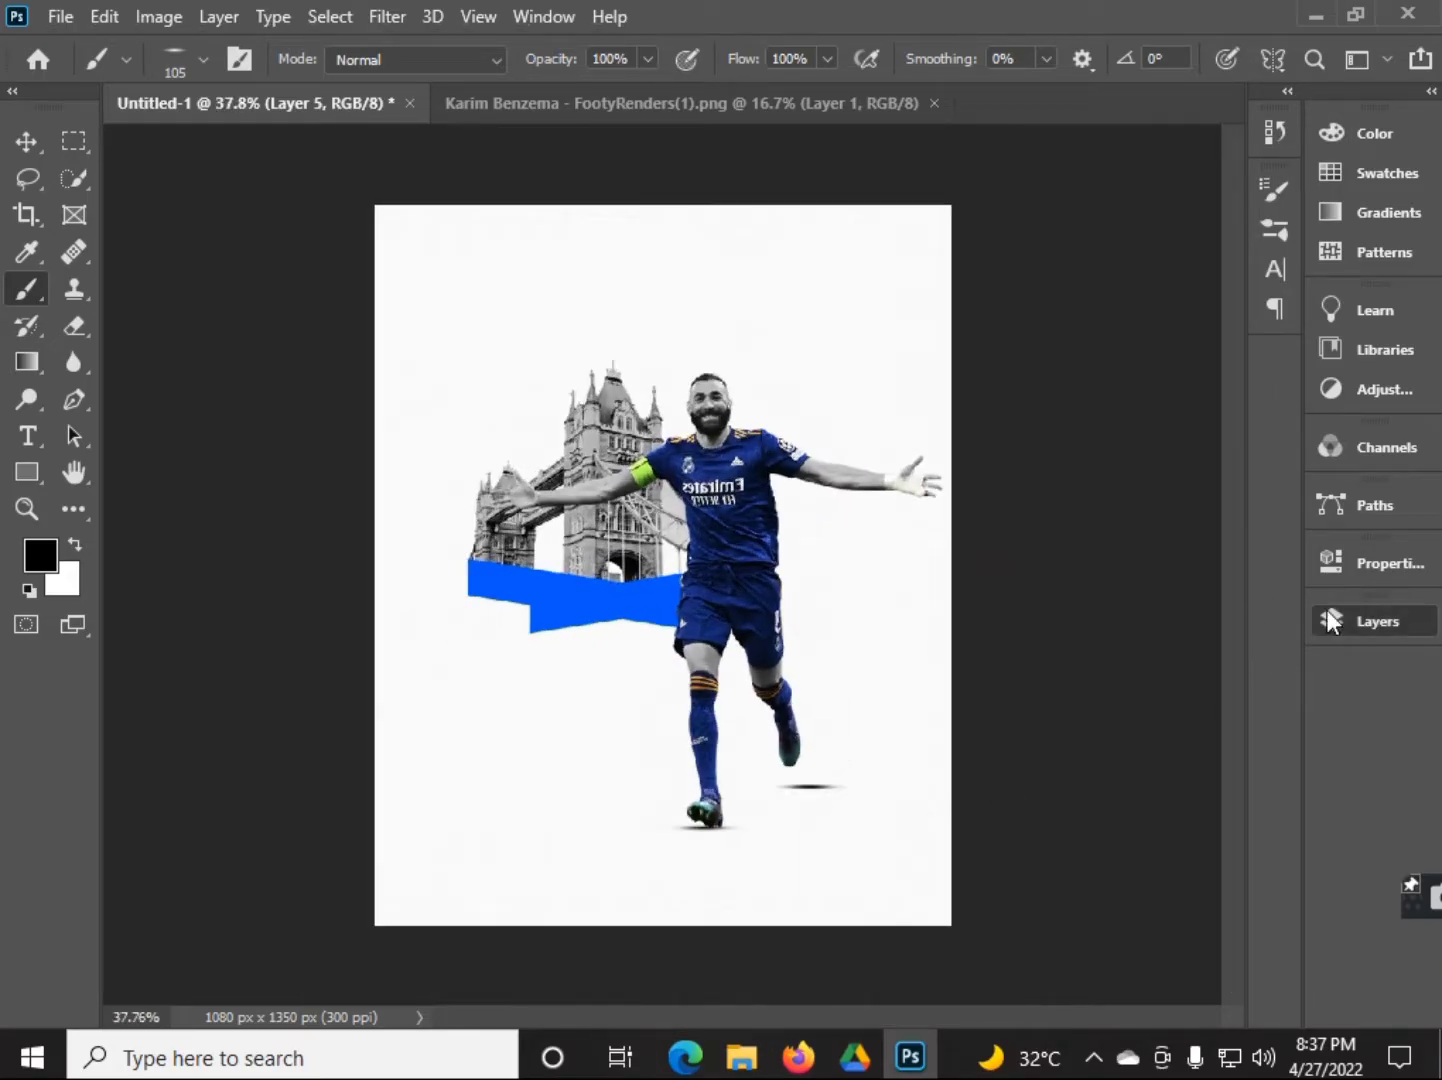
{"action": "left_click", "coordinate": [1340, 619]}
{"action": "left_click", "coordinate": [1250, 136]}
{"action": "scroll", "coordinate": [681, 462], "scroll_direction": "up", "scroll_amount": 1}
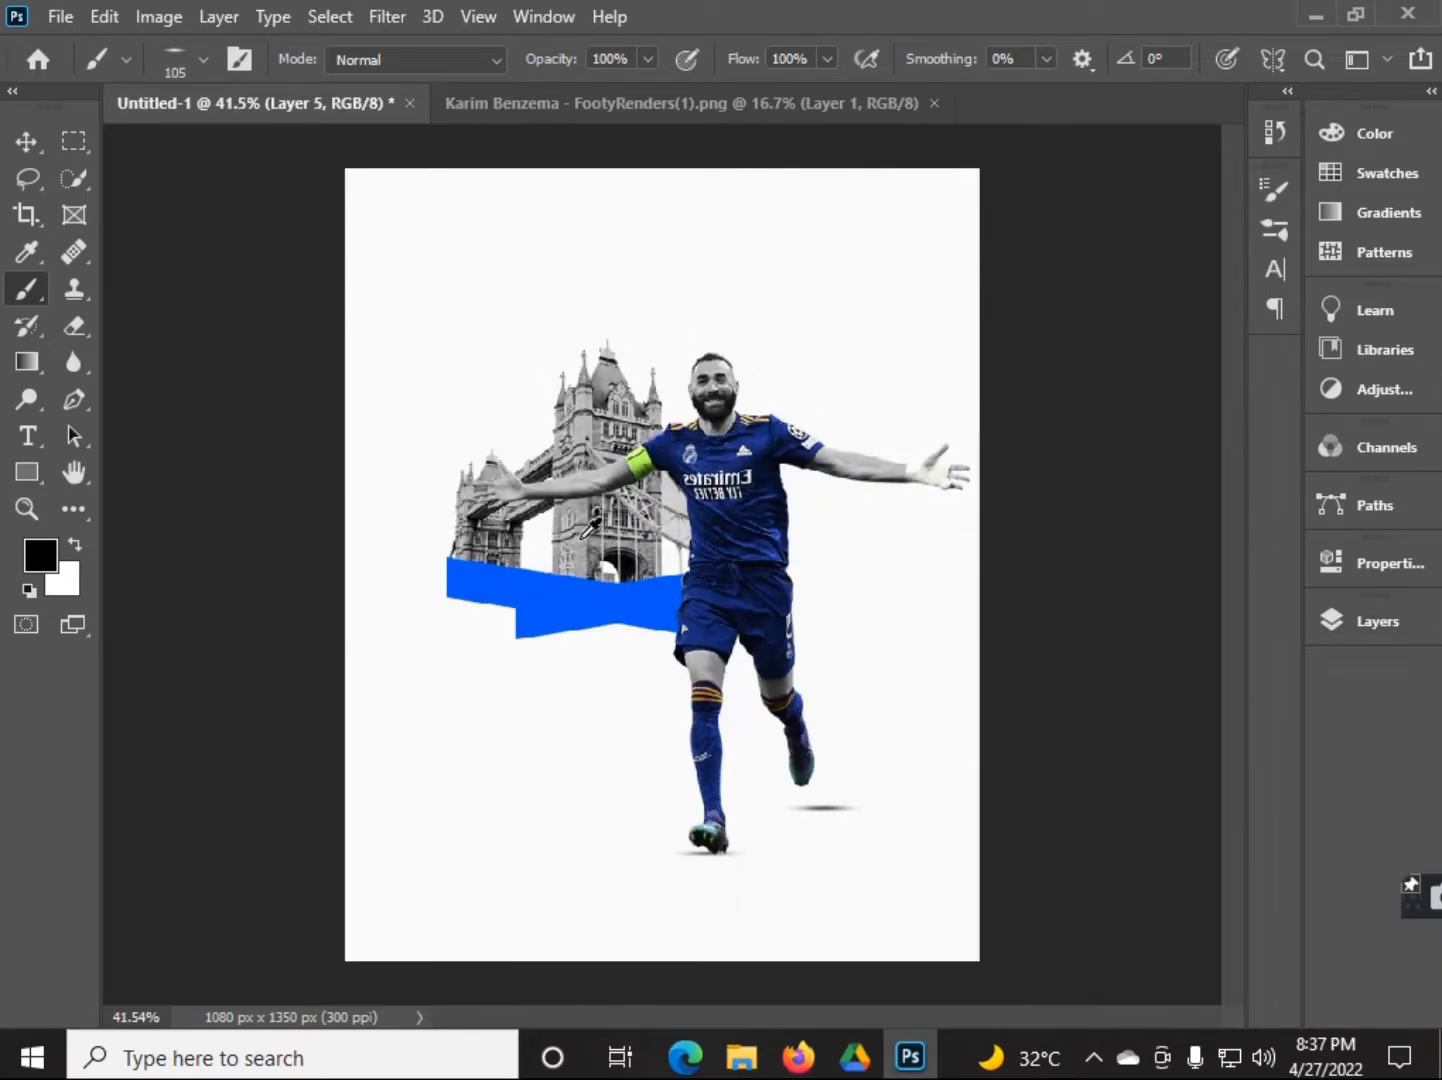
{"action": "scroll", "coordinate": [681, 462], "scroll_direction": "up", "scroll_amount": 1}
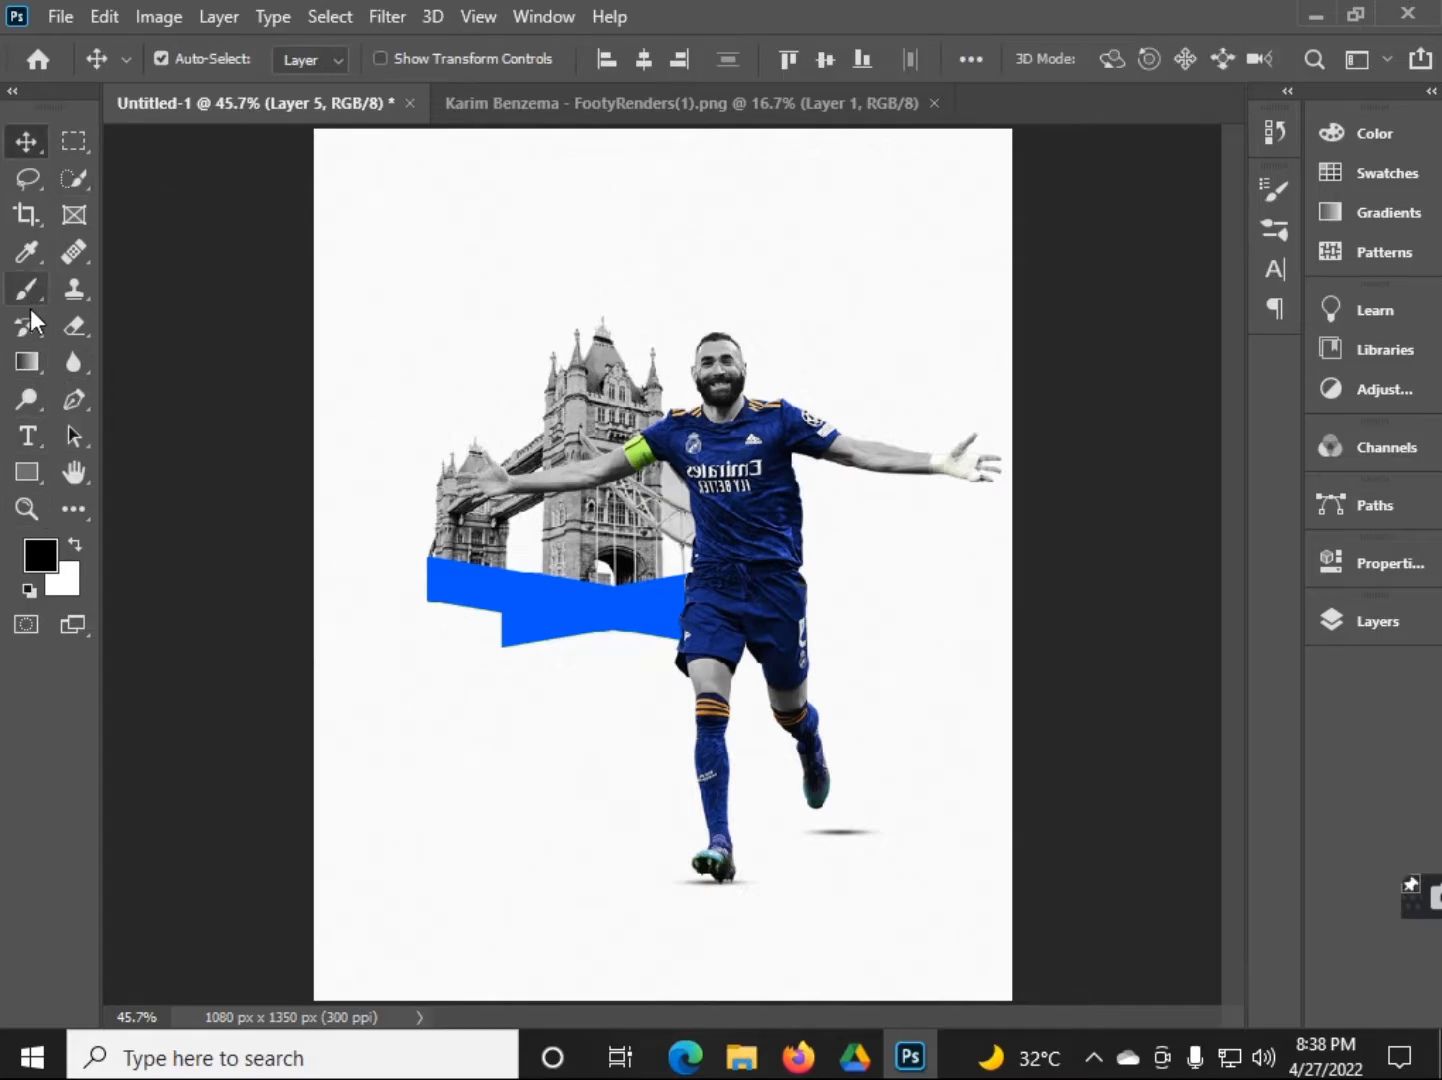
- Shrink the brush to 6 px for painting the dot
{"action": "left_click", "coordinate": [199, 60]}
{"action": "key", "text": "Return"}
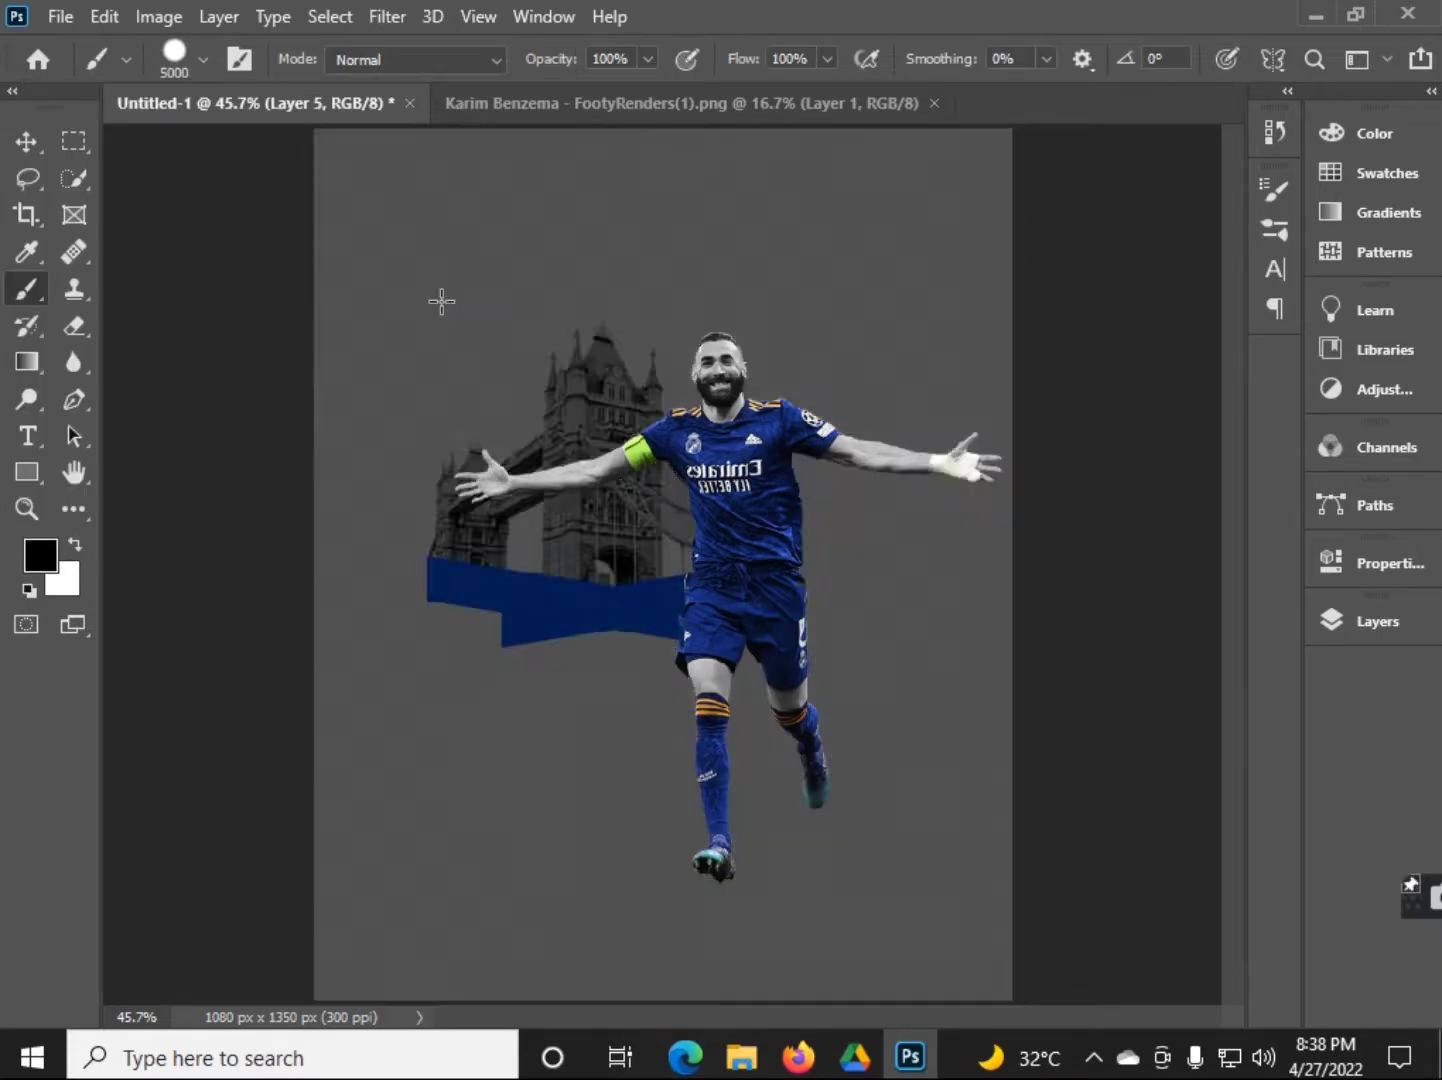
{"action": "scroll", "coordinate": [422, 383], "scroll_direction": "down", "scroll_amount": 3}
{"action": "scroll", "coordinate": [422, 384], "scroll_direction": "up", "scroll_amount": 4}
{"action": "left_click", "coordinate": [1330, 620]}
{"action": "scroll", "coordinate": [406, 201], "scroll_direction": "down", "scroll_amount": 1}
{"action": "scroll", "coordinate": [406, 200], "scroll_direction": "up", "scroll_amount": 3}
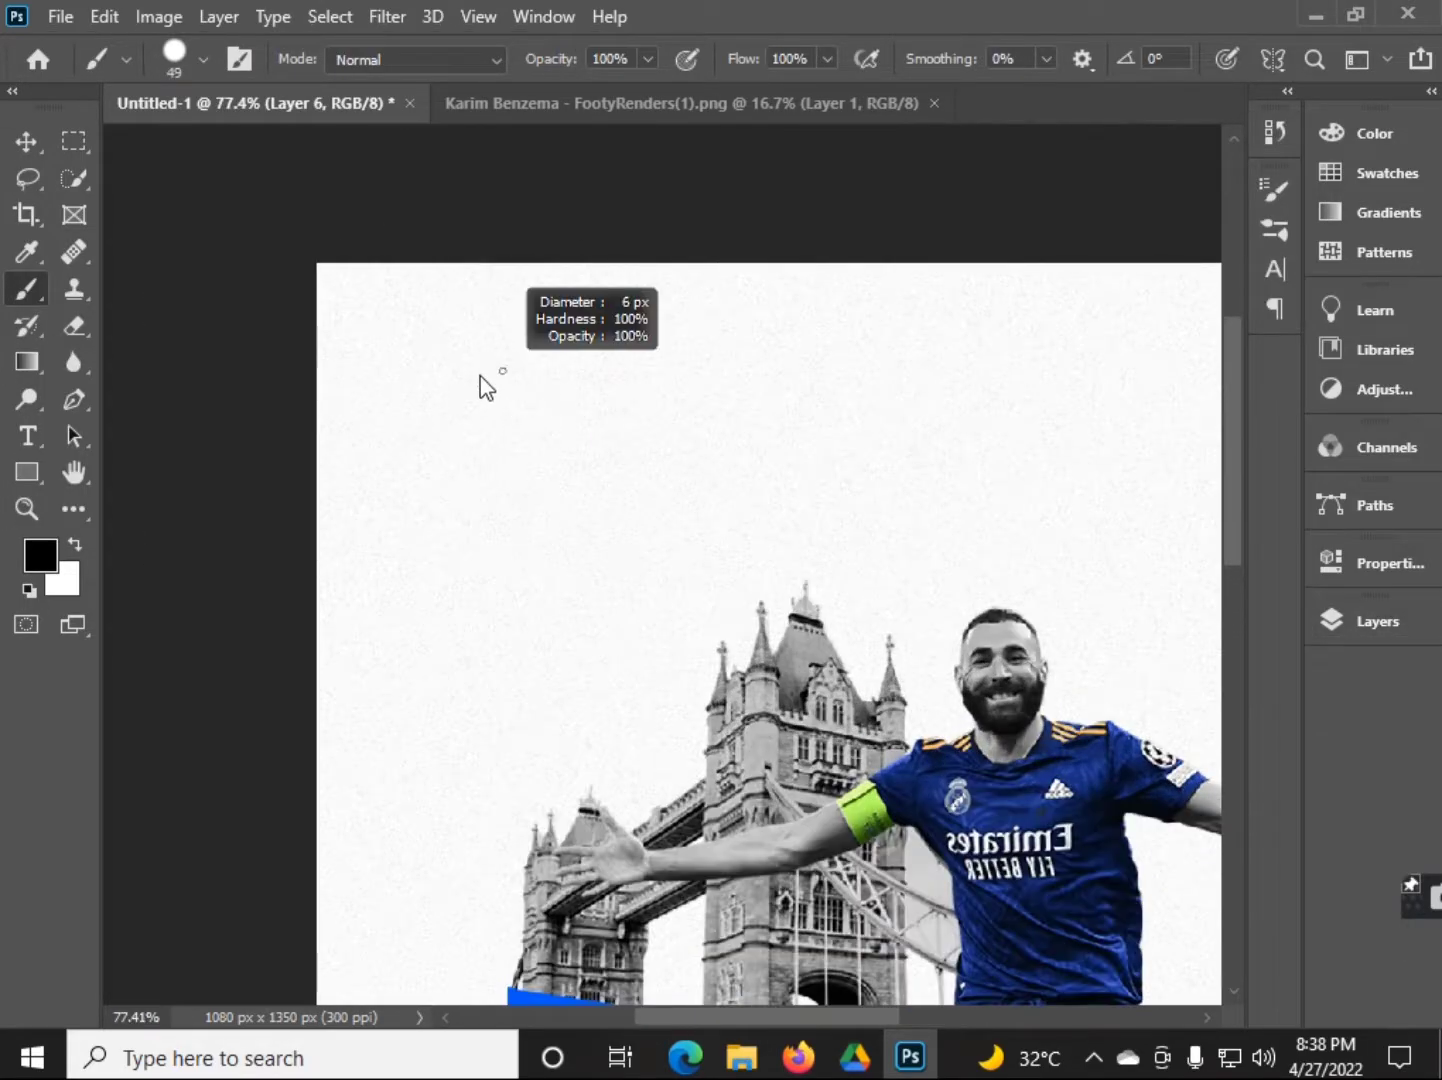
- Alt-drag copies of the dot with the Move tool into a row of twelve
{"action": "key", "text": "v"}
{"action": "left_click_drag", "start_coordinate": [459, 340], "coordinate": [502, 347]}
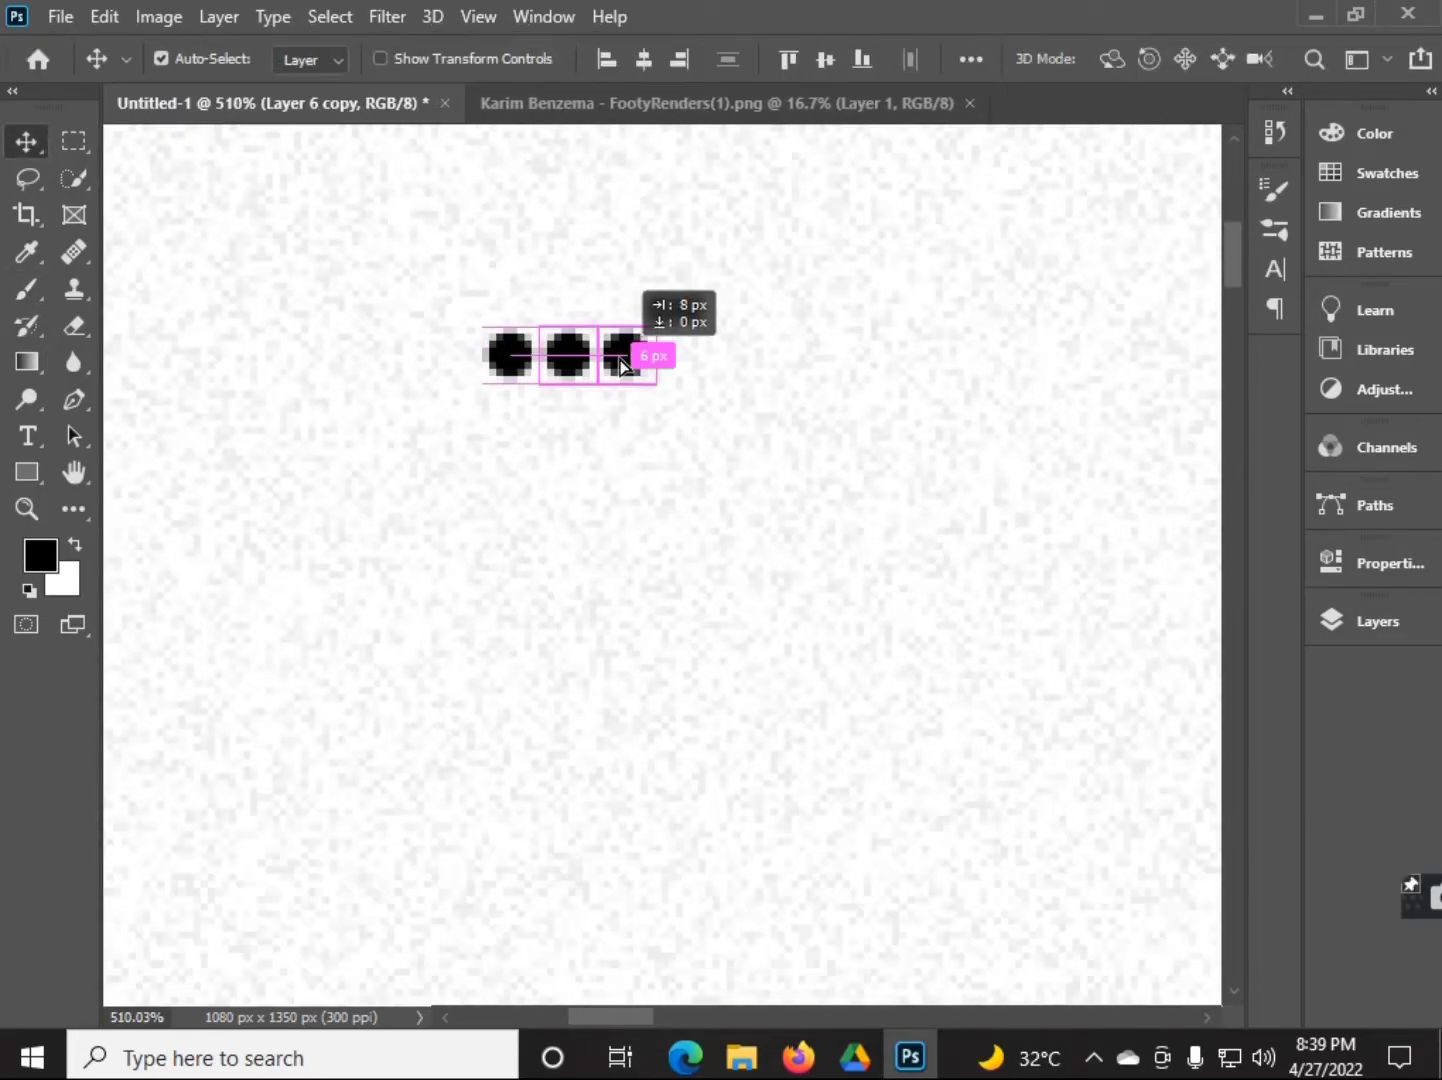
{"action": "mouse_move", "coordinate": [512, 351]}
{"action": "left_mouse_down"}
{"action": "mouse_move", "coordinate": [702, 358]}
{"action": "mouse_move", "coordinate": [1104, 320]}
{"action": "left_mouse_up"}
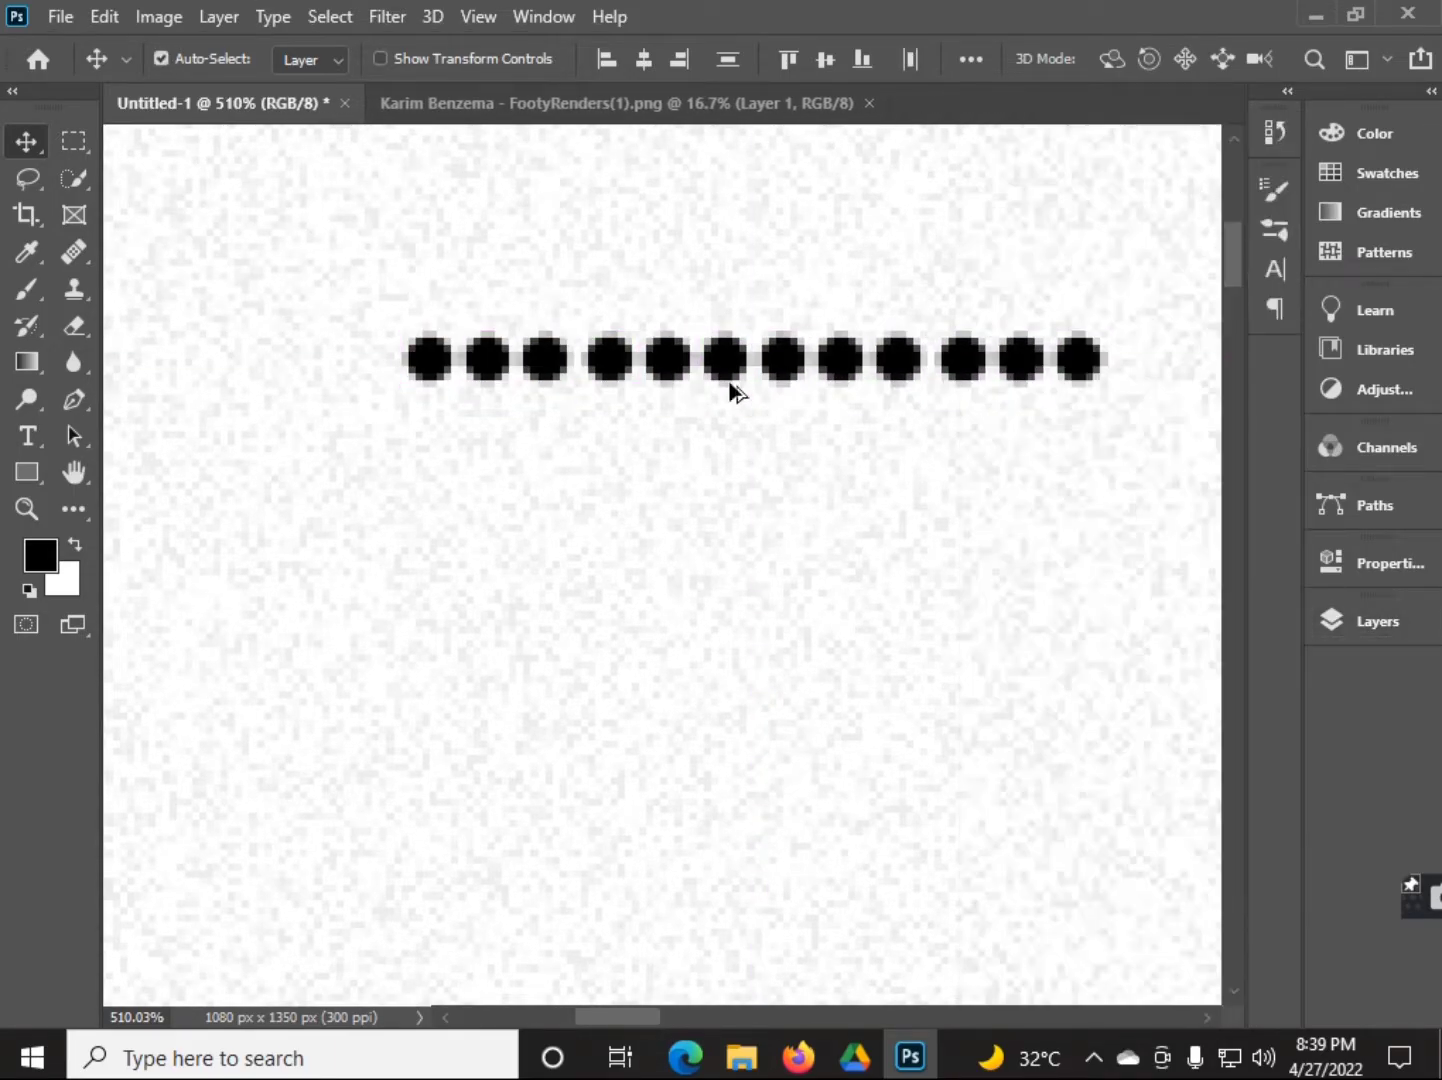
{"action": "key", "text": "Return"}
- Duplicate the grouped dot corner and offset the copy one dot down-right
{"action": "left_click", "coordinate": [1376, 621]}
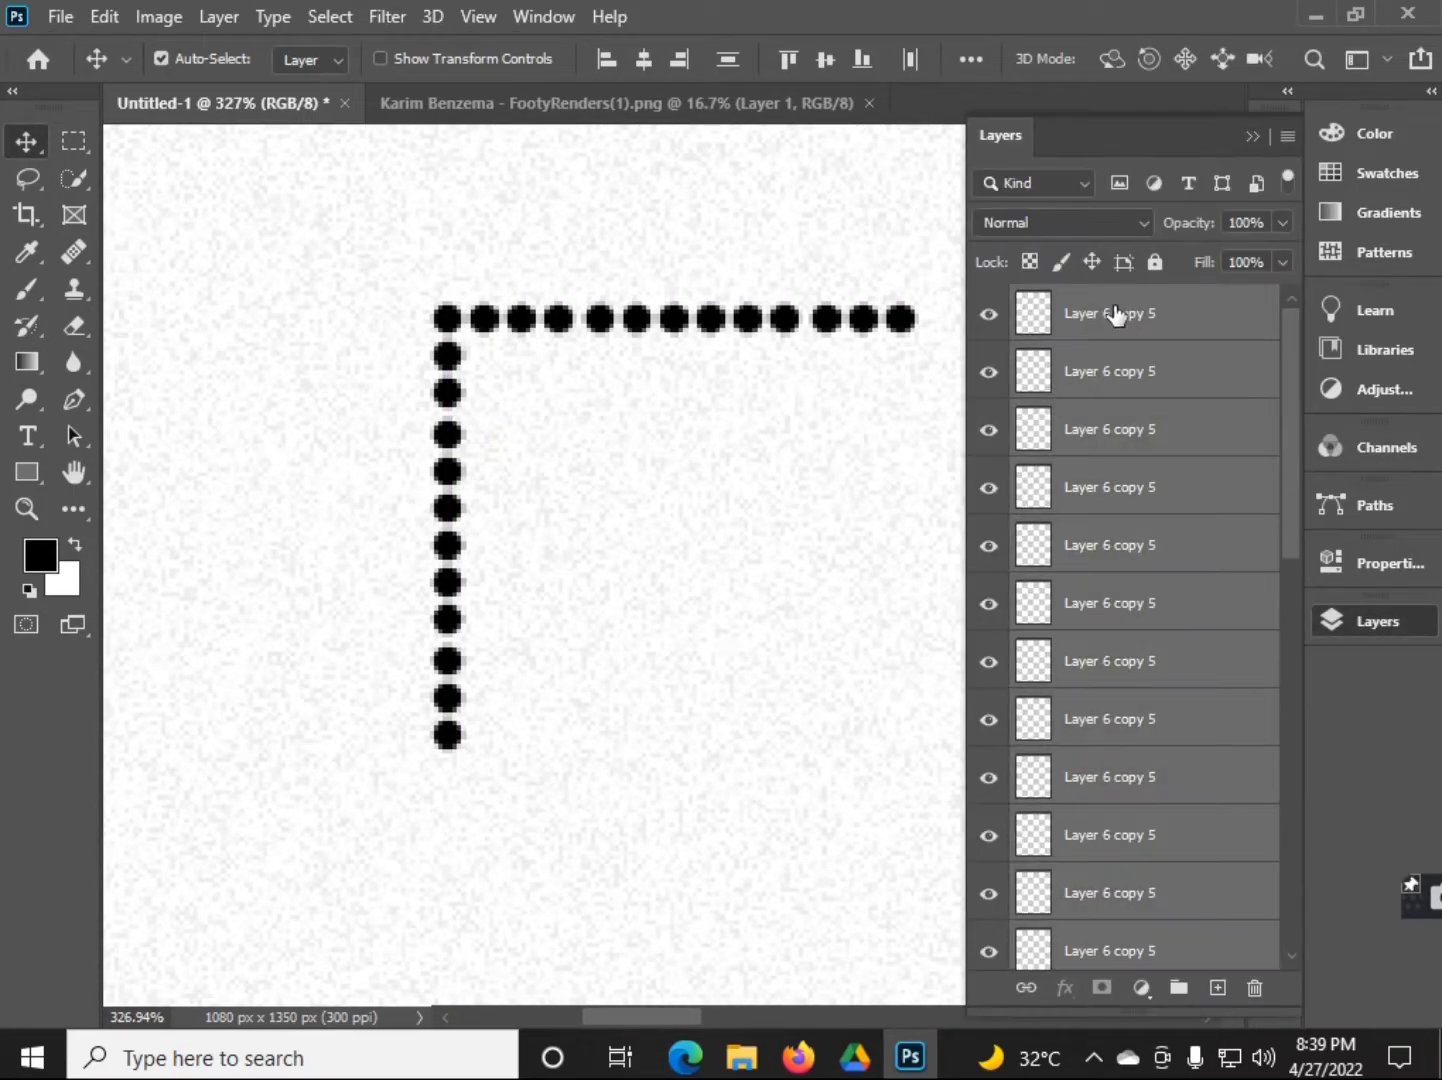
{"action": "left_click", "coordinate": [1339, 630]}
{"action": "key", "text": "ctrl+t"}
{"action": "left_click_drag", "start_coordinate": [549, 476], "coordinate": [587, 513]}
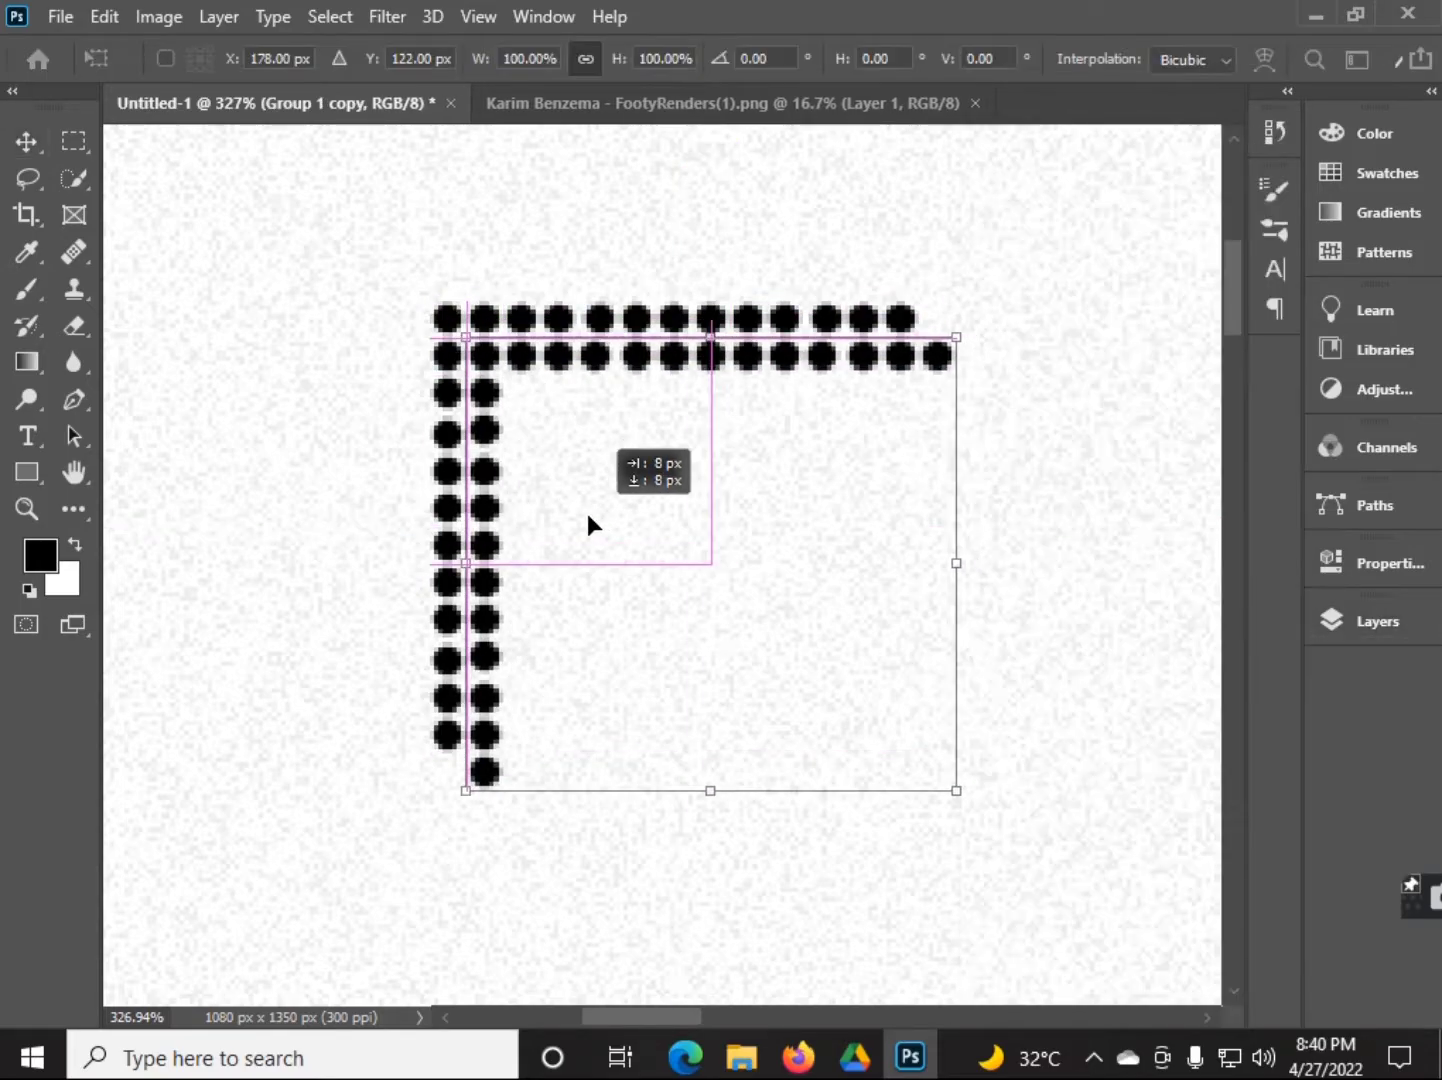
{"action": "key", "text": "Return"}
{"action": "key", "text": "e"}
{"action": "left_click", "coordinate": [763, 428]}
- Add third and fourth offset copies of the dot corner, each nudged down and right
{"action": "left_click", "coordinate": [1377, 621]}
{"action": "key", "text": "ctrl+alt+t"}
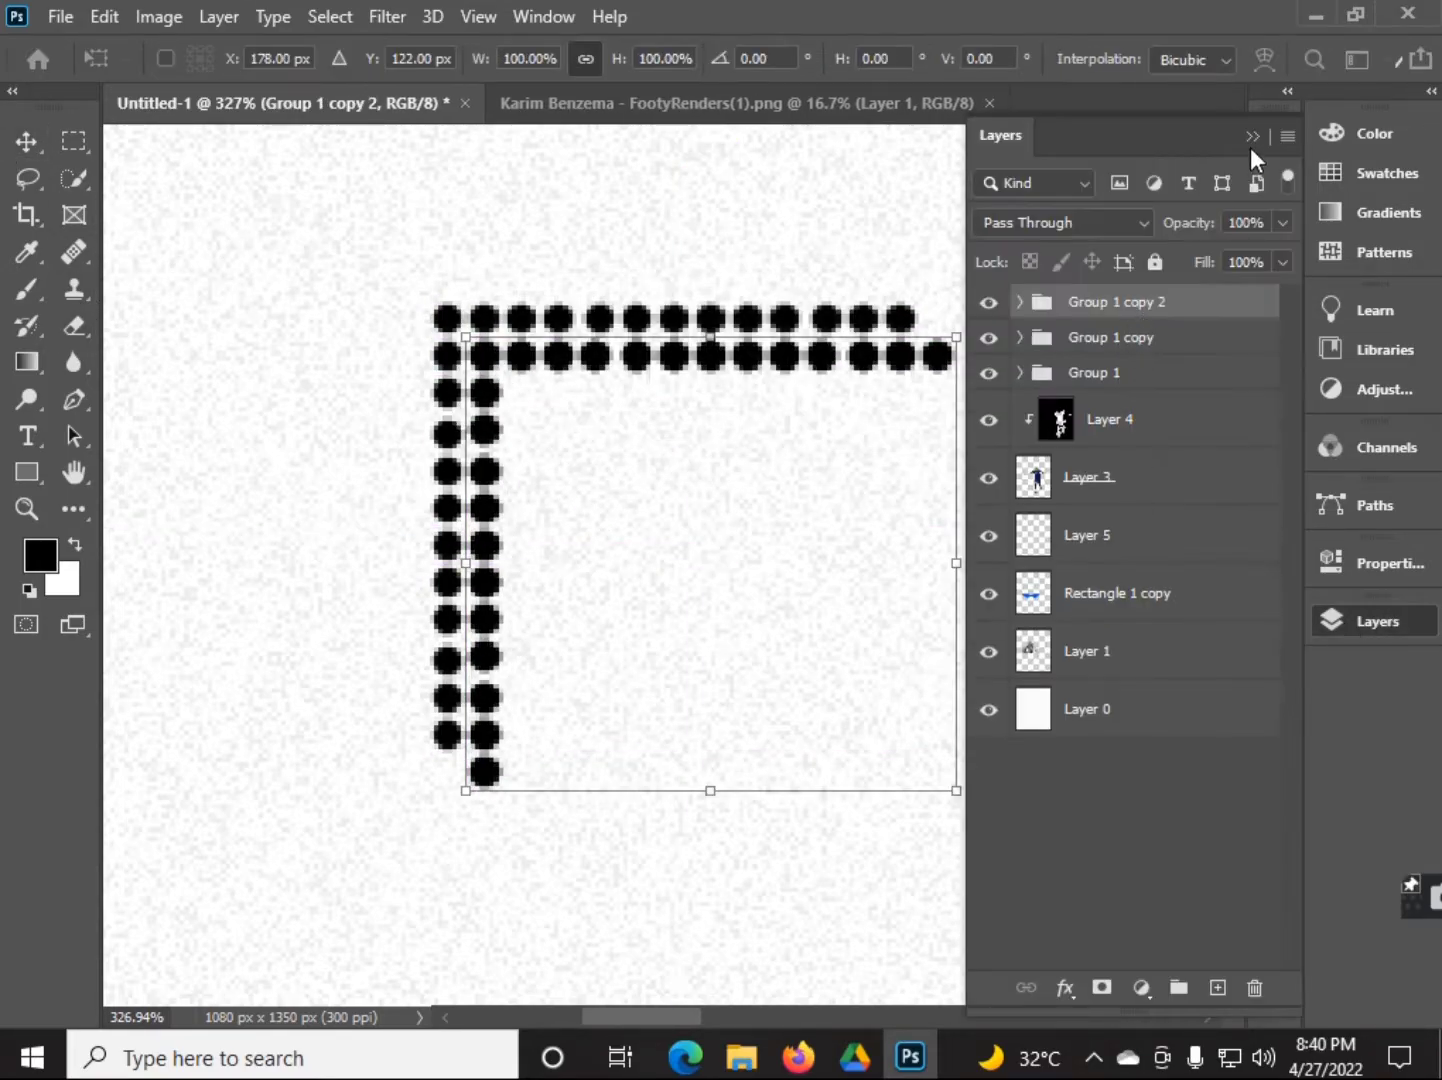
{"action": "key", "text": "shift+Right"}
{"action": "key", "text": "shift+Down"}
{"action": "key", "text": "Return"}
{"action": "key", "text": "v"}
{"action": "left_click", "coordinate": [1362, 617]}
{"action": "key", "text": "ctrl+alt+t"}
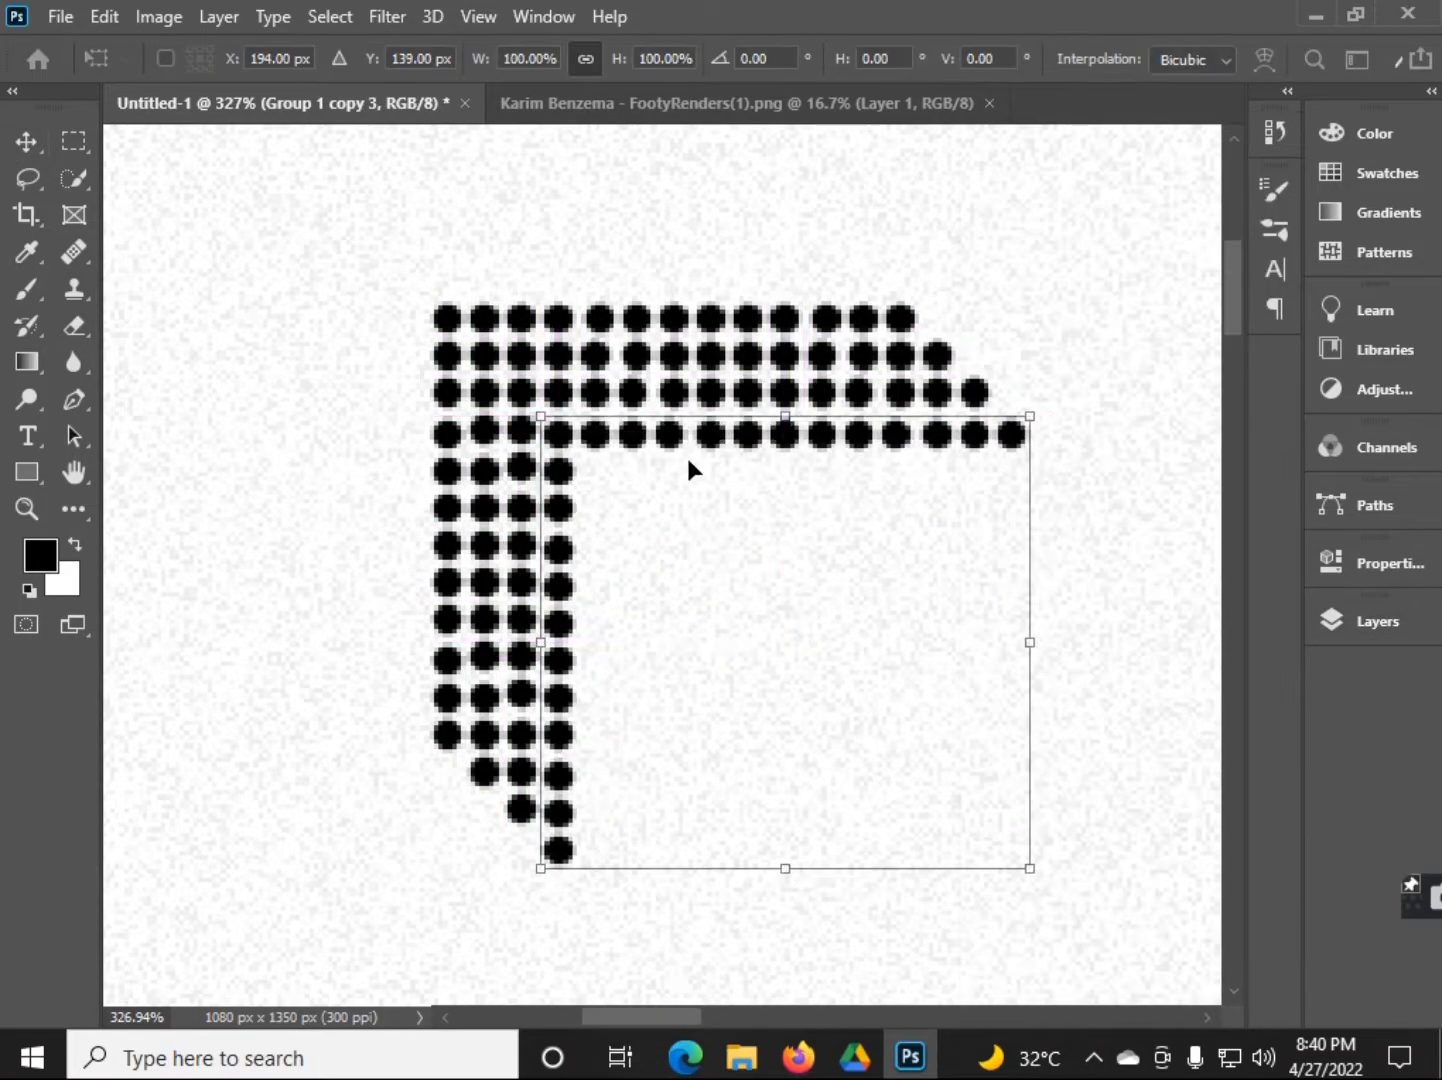
{"action": "key", "text": "Return"}
- Check each corner copy in the Layers list and select Group 1 copy 3
{"action": "left_click", "coordinate": [1377, 621]}
{"action": "left_click", "coordinate": [1097, 408]}
{"action": "left_click", "coordinate": [1094, 337]}
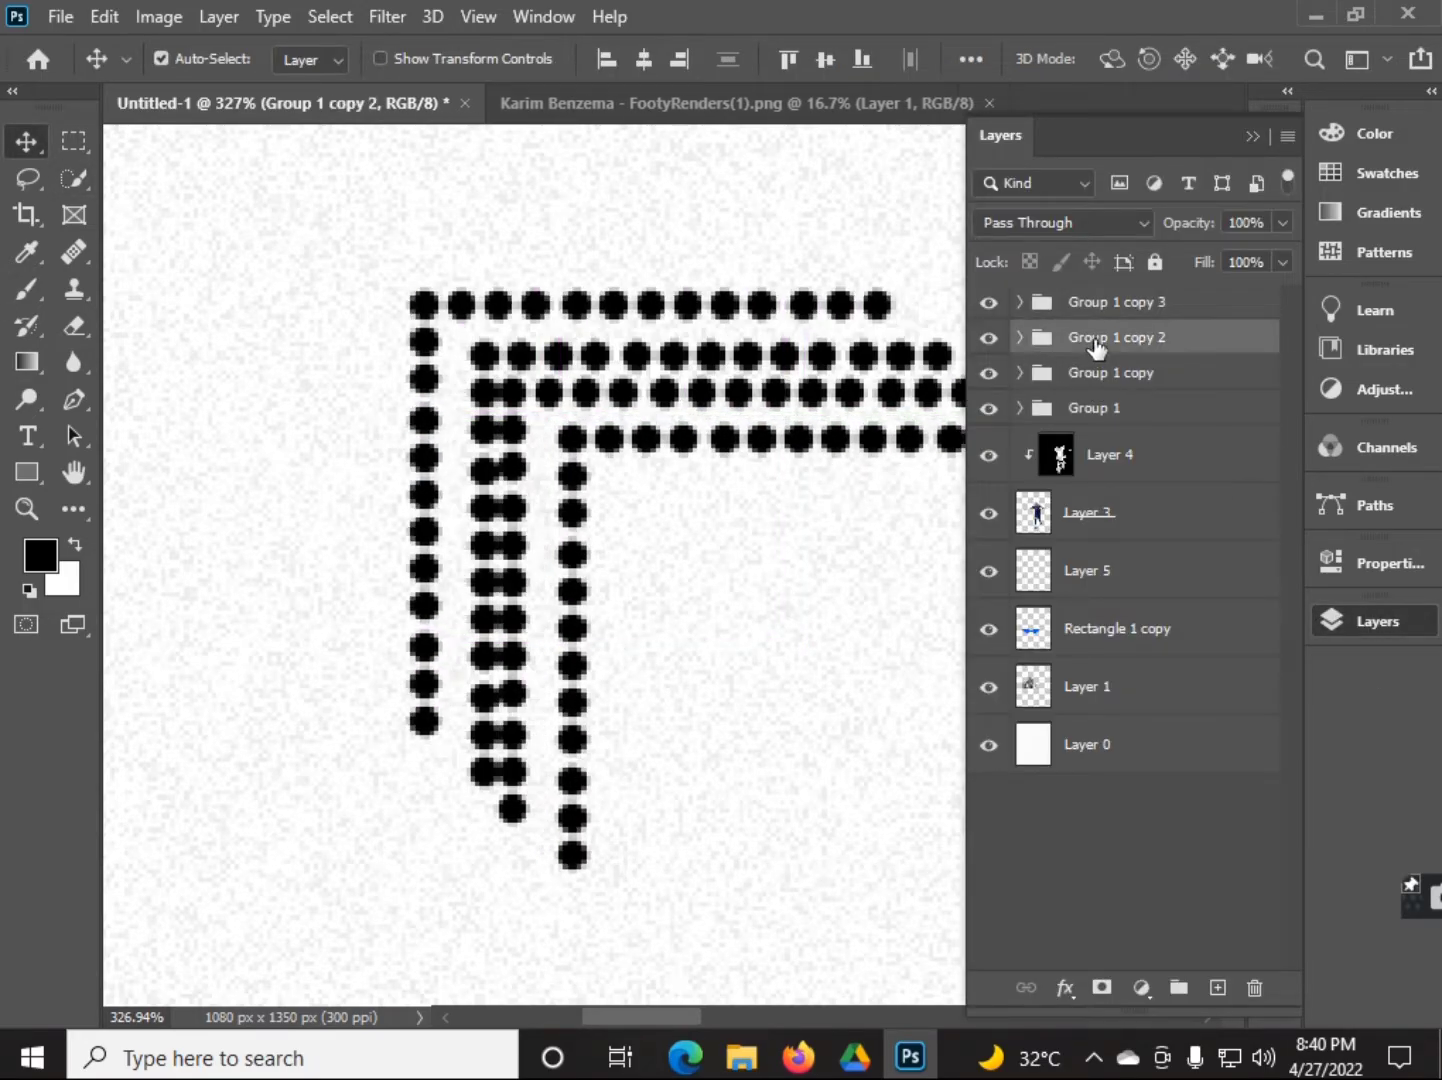
{"action": "left_click", "coordinate": [1094, 372]}
{"action": "left_click", "coordinate": [1094, 336]}
{"action": "left_click", "coordinate": [1094, 302]}
- Rotate and enlarge the dot corner into a chevron beside the player's raised arm
{"action": "key", "text": "ctrl+0"}
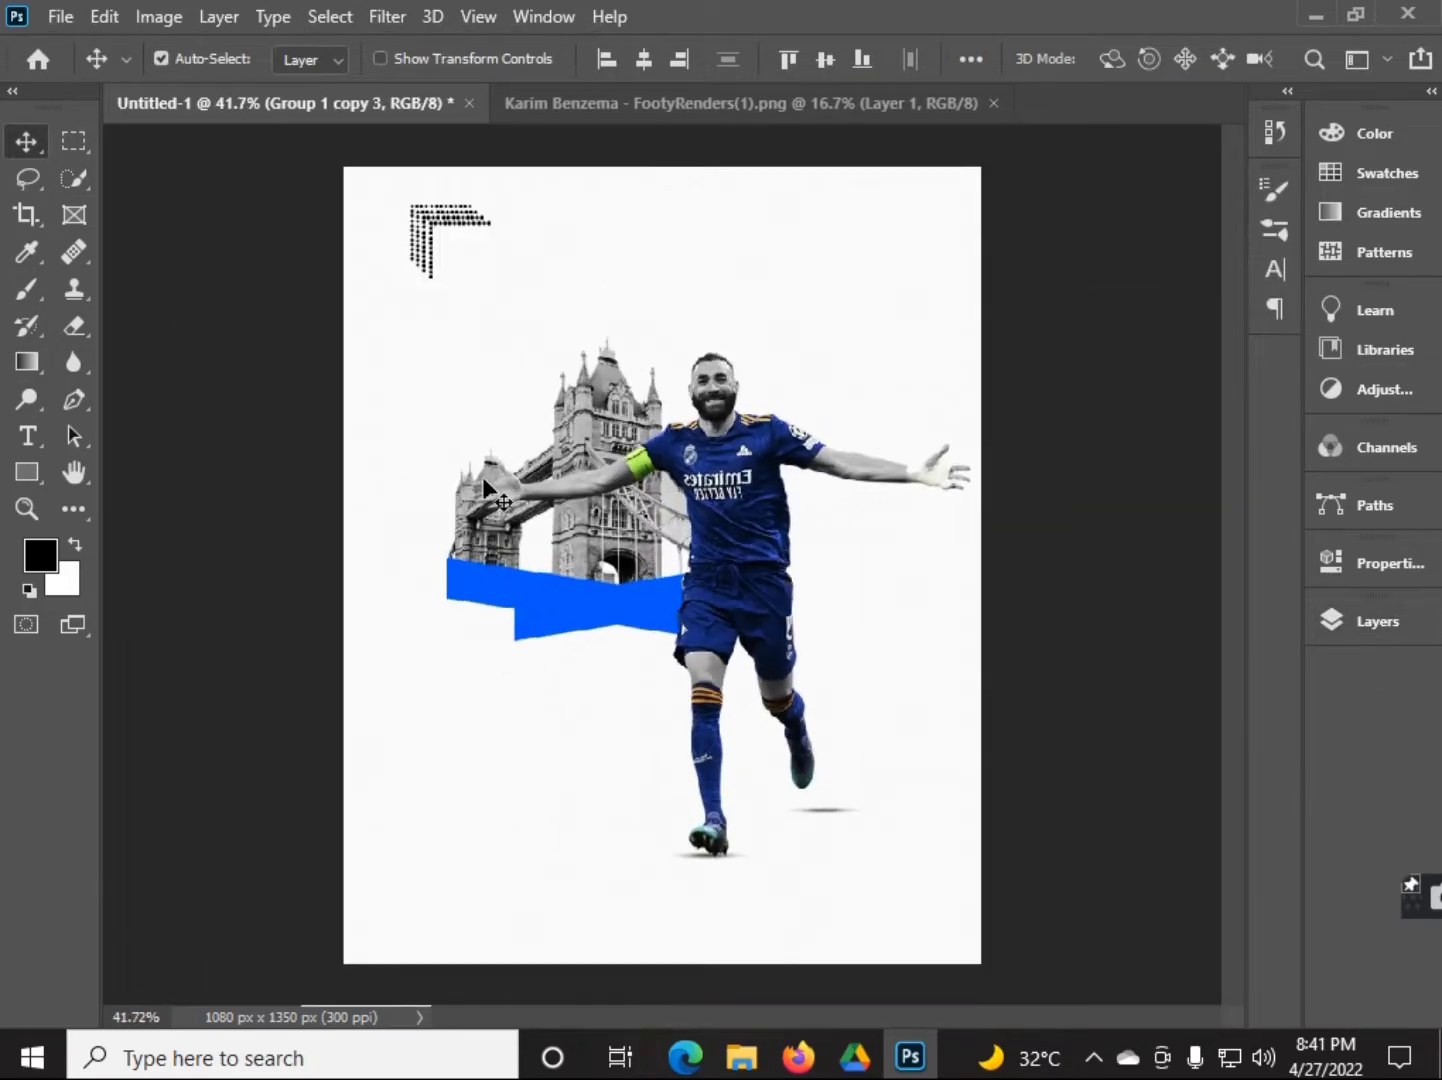
{"action": "left_click", "coordinate": [1350, 622]}
{"action": "key", "text": "ctrl+t"}
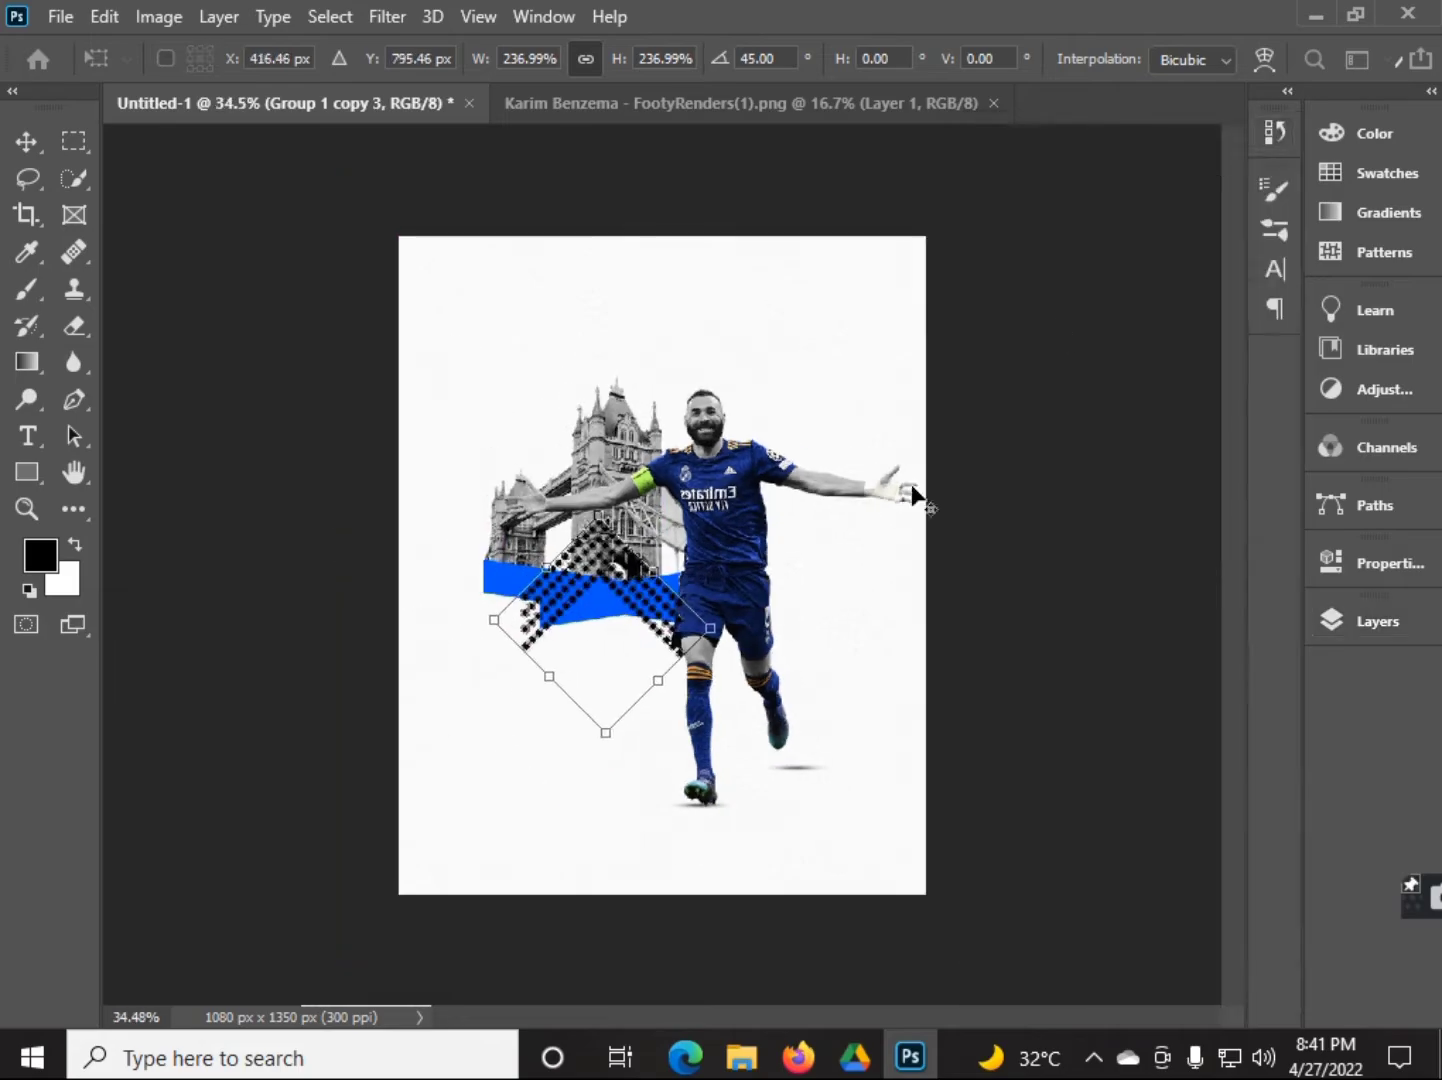
{"action": "key", "text": "Return"}
{"action": "key", "text": "ctrl+t"}
{"action": "left_click_drag", "start_coordinate": [691, 647], "coordinate": [917, 450]}
{"action": "scroll", "coordinate": [901, 400], "scroll_direction": "up", "scroll_amount": 2}
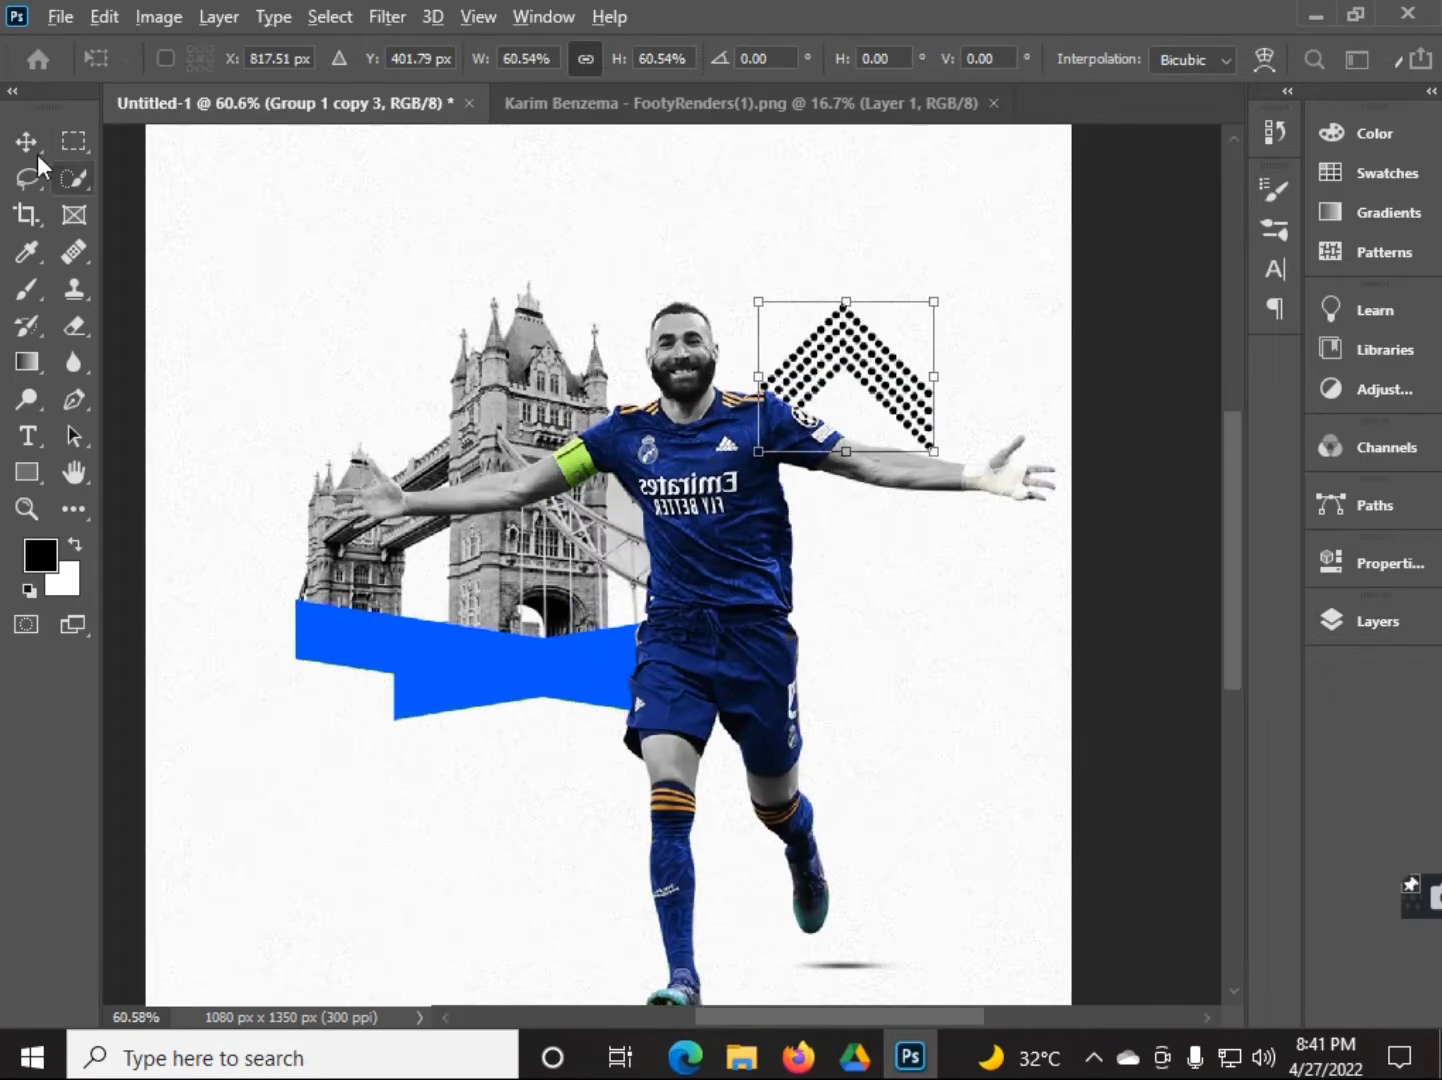
{"action": "key", "text": "Return"}
- Duplicate the chevron into a vertical stack right of the player
{"action": "left_click_drag", "start_coordinate": [851, 349], "coordinate": [851, 480]}
{"action": "key", "text": "ctrl+j"}
{"action": "left_click_drag", "start_coordinate": [922, 546], "coordinate": [895, 634]}
{"action": "key", "text": "ctrl+j"}
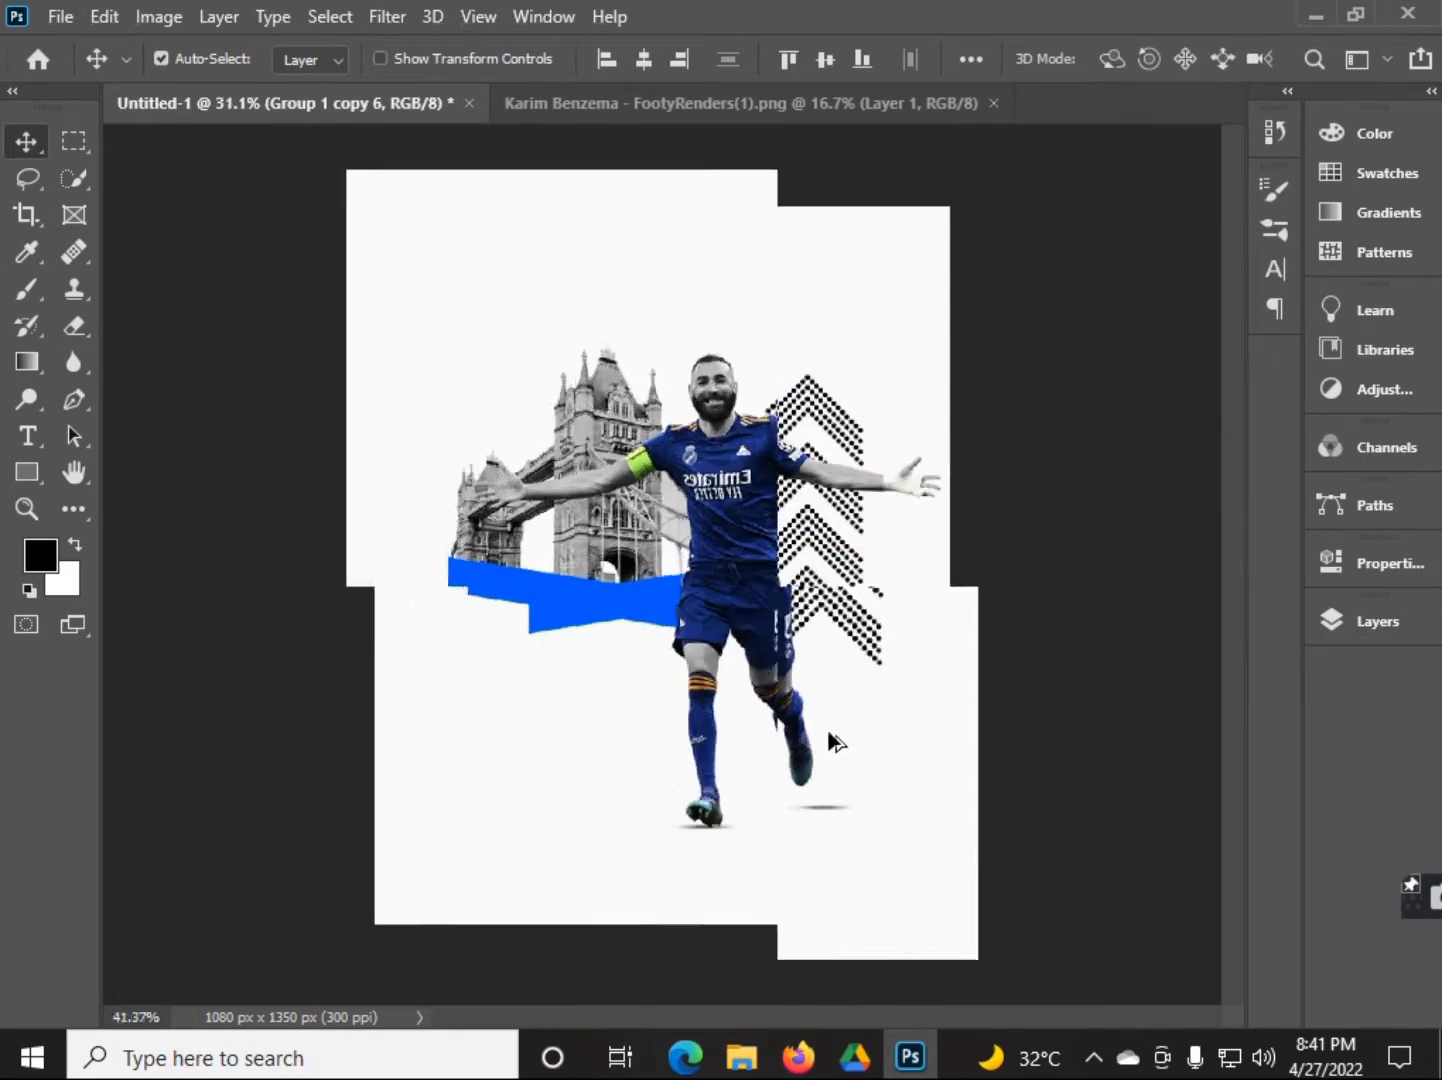
{"action": "left_click_drag", "start_coordinate": [828, 743], "coordinate": [934, 683]}
{"action": "key", "text": "ctrl+j"}
- Group the chevron copies and pull one spare chevron out of the group
{"action": "left_click", "coordinate": [1350, 622]}
{"action": "left_click", "coordinate": [1099, 785], "text": "shift"}
{"action": "key", "text": "ctrl+g"}
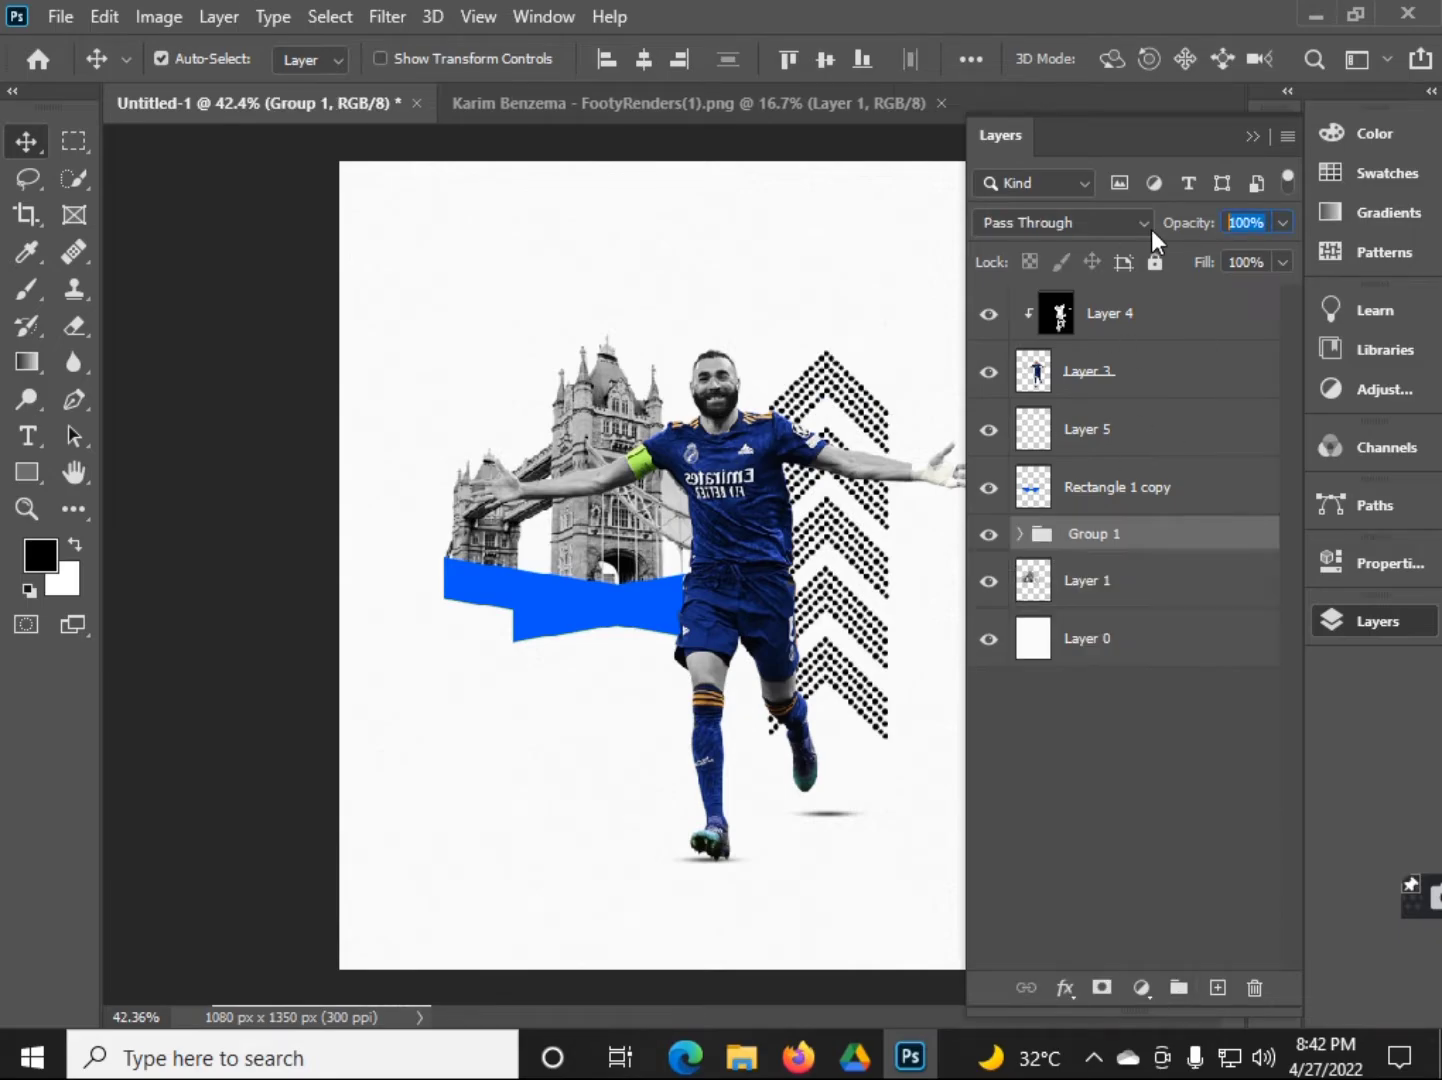
{"action": "left_click", "coordinate": [1370, 621]}
{"action": "left_click", "coordinate": [1019, 533]}
{"action": "left_click", "coordinate": [1100, 597]}
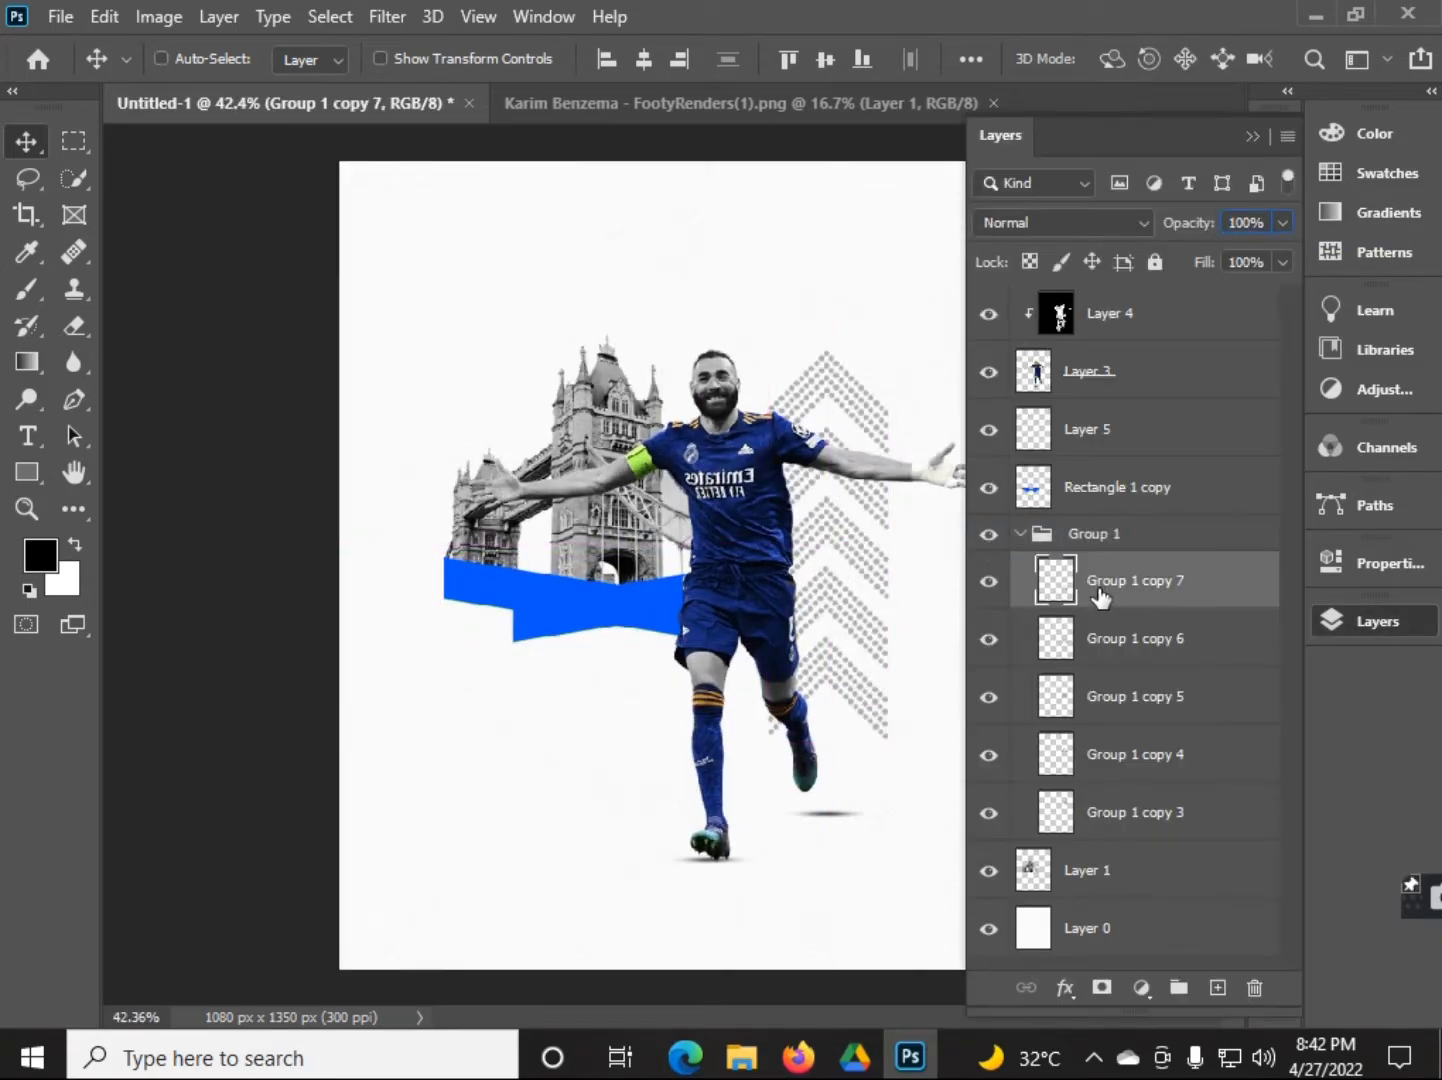
{"action": "left_click_drag", "start_coordinate": [1110, 591], "coordinate": [1095, 515]}
{"action": "left_click", "coordinate": [1370, 621]}
{"action": "key", "text": "ctrl+t"}
- Place corner pieces in the top-left and bottom-right corners, rotated to face them
{"action": "left_click_drag", "start_coordinate": [905, 636], "coordinate": [549, 247]}
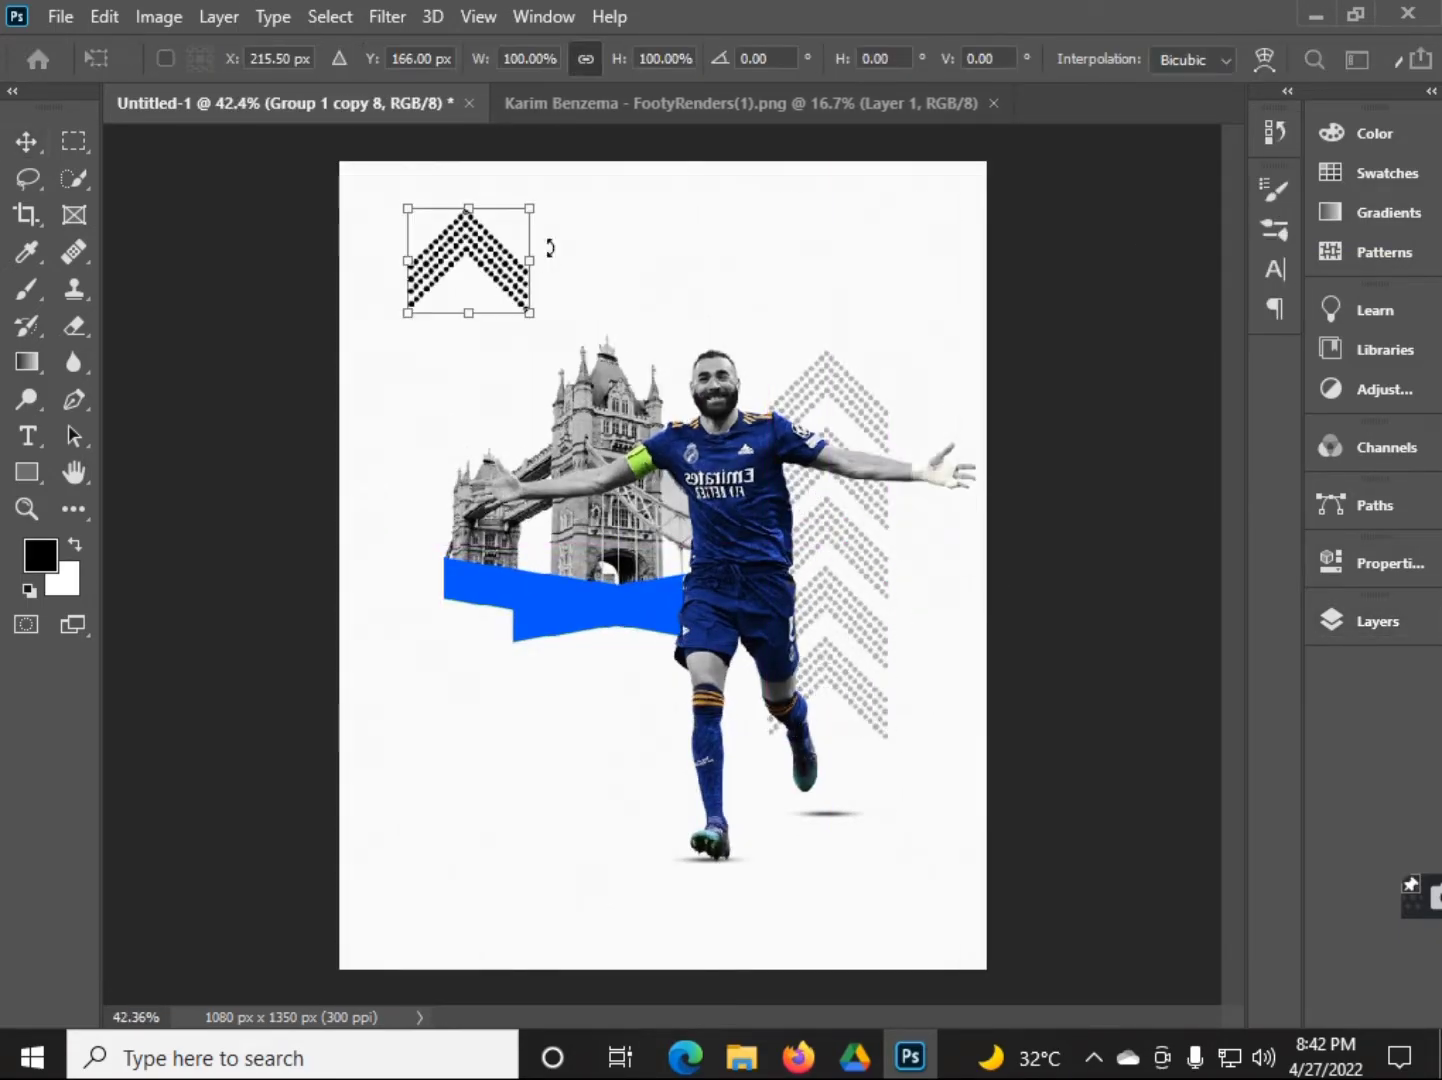
{"action": "key", "text": "Return"}
{"action": "key", "text": "ctrl+minus"}
{"action": "left_click_drag", "start_coordinate": [445, 300], "coordinate": [760, 830]}
{"action": "key", "text": "ctrl+t"}
{"action": "left_click_drag", "start_coordinate": [870, 789], "coordinate": [812, 882]}
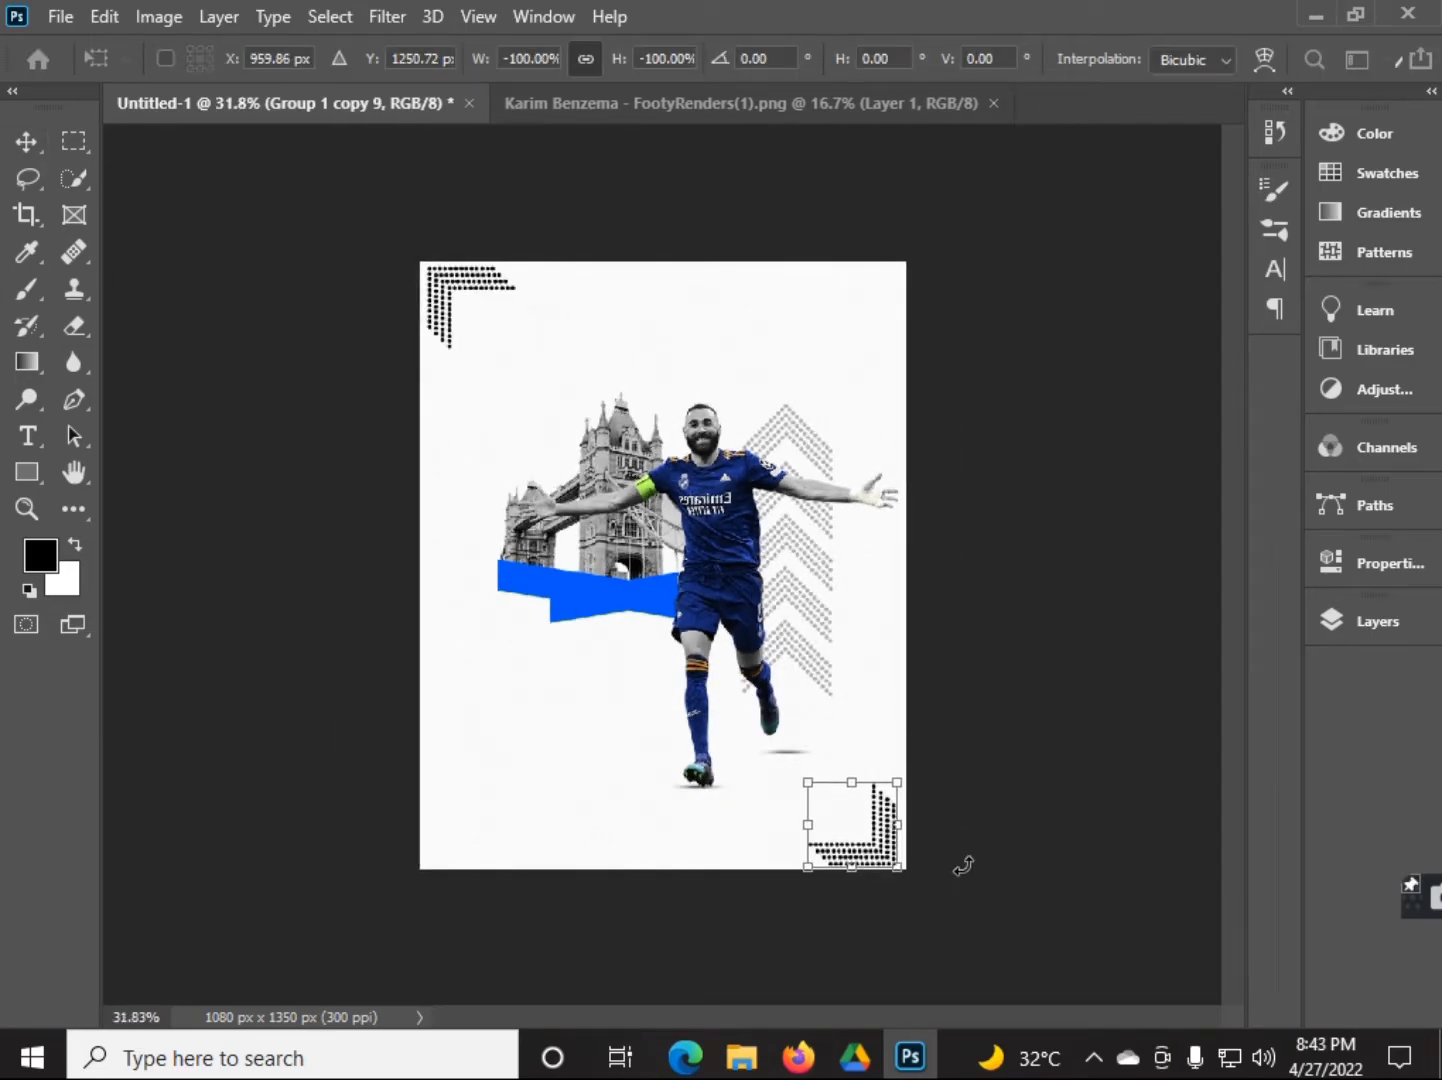
{"action": "key", "text": "Return"}
- Add rotated and mirrored corner copies in the bottom-left and top-right corners
{"action": "key", "text": "ctrl+plus"}
{"action": "left_click_drag", "start_coordinate": [931, 904], "coordinate": [543, 862]}
{"action": "key", "text": "ctrl+t"}
{"action": "left_click_drag", "start_coordinate": [590, 796], "coordinate": [583, 917]}
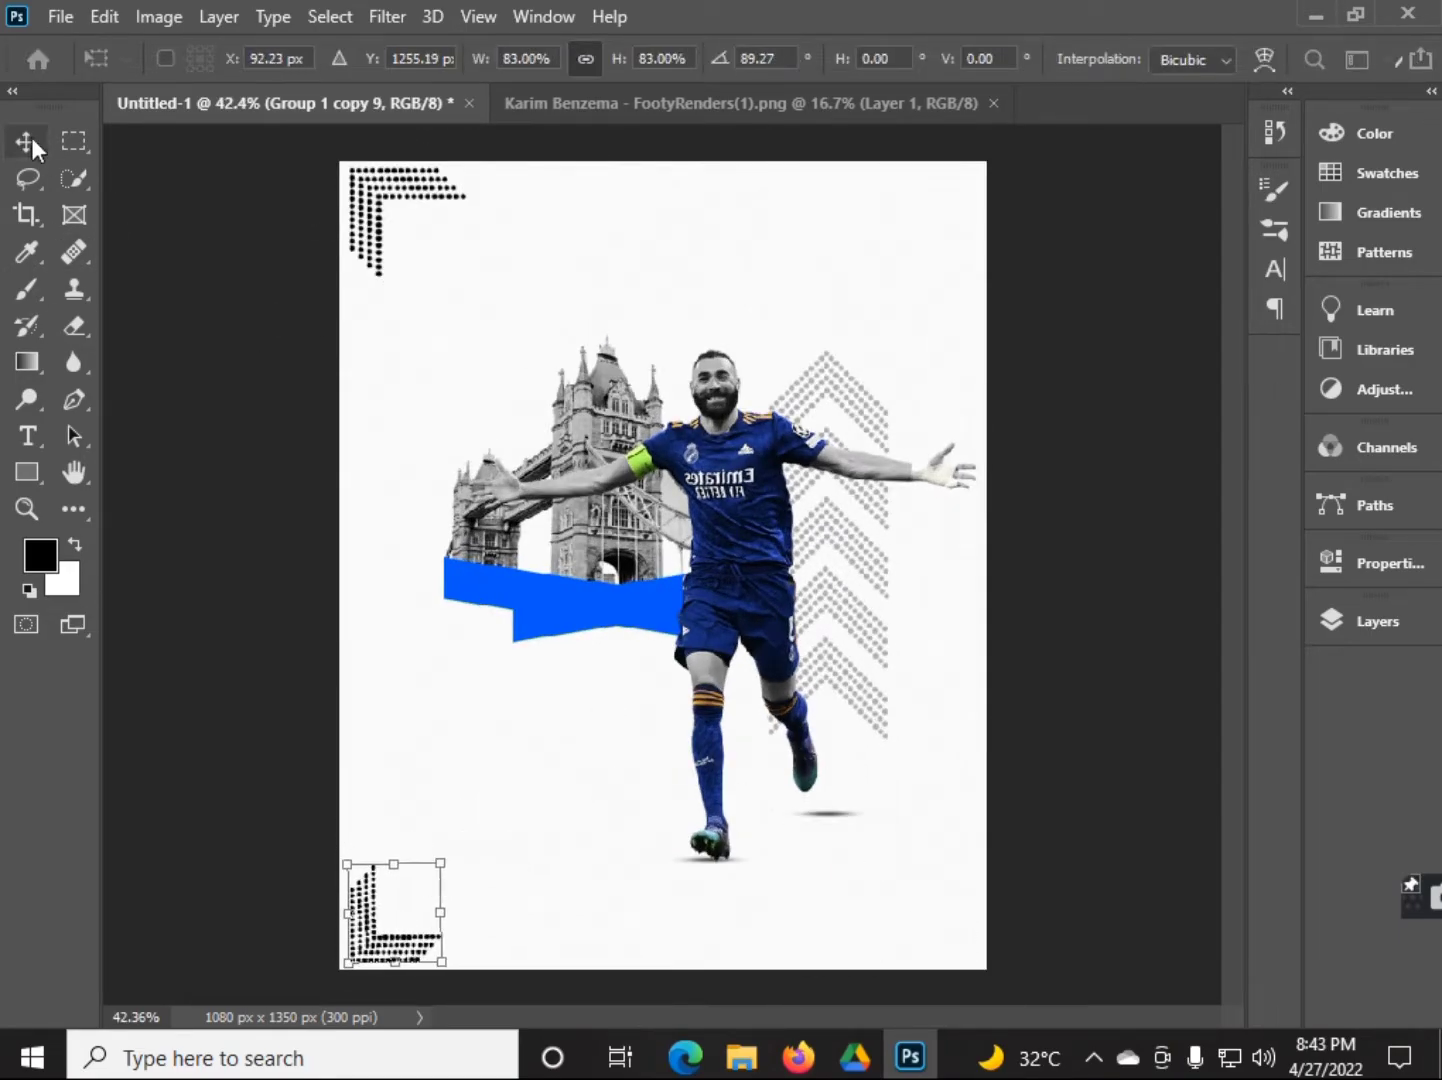
{"action": "key", "text": "Return"}
{"action": "key", "text": "ctrl+t"}
{"action": "left_click_drag", "start_coordinate": [434, 252], "coordinate": [820, 349]}
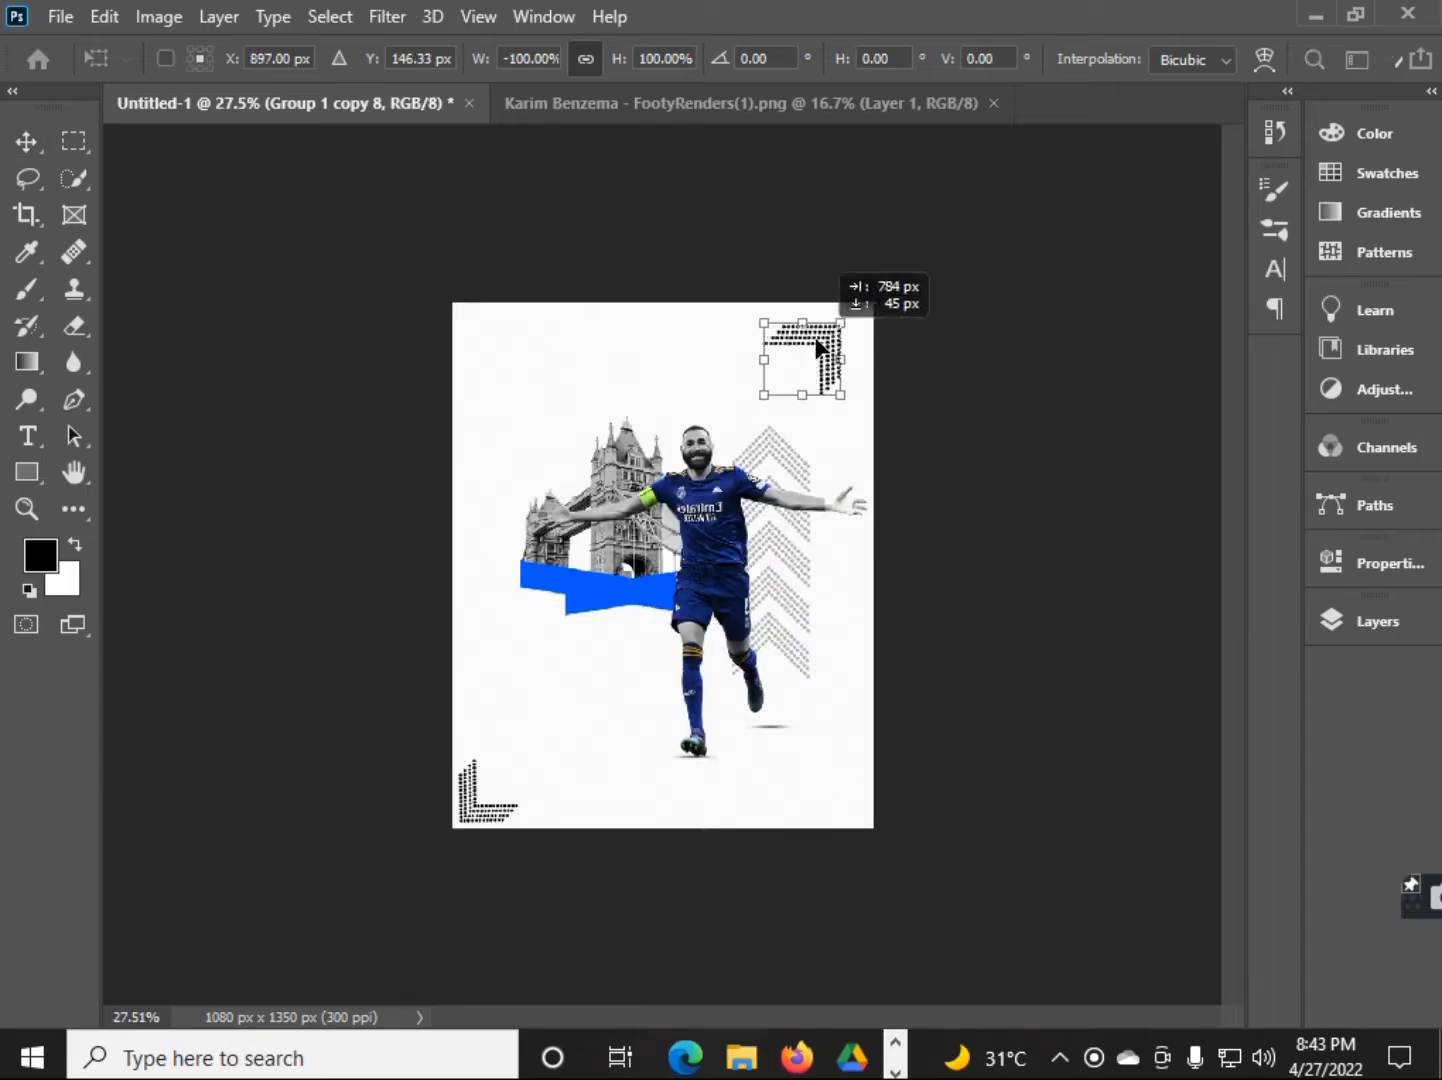
{"action": "key", "text": "ctrl+0"}
{"action": "key", "text": "Return"}
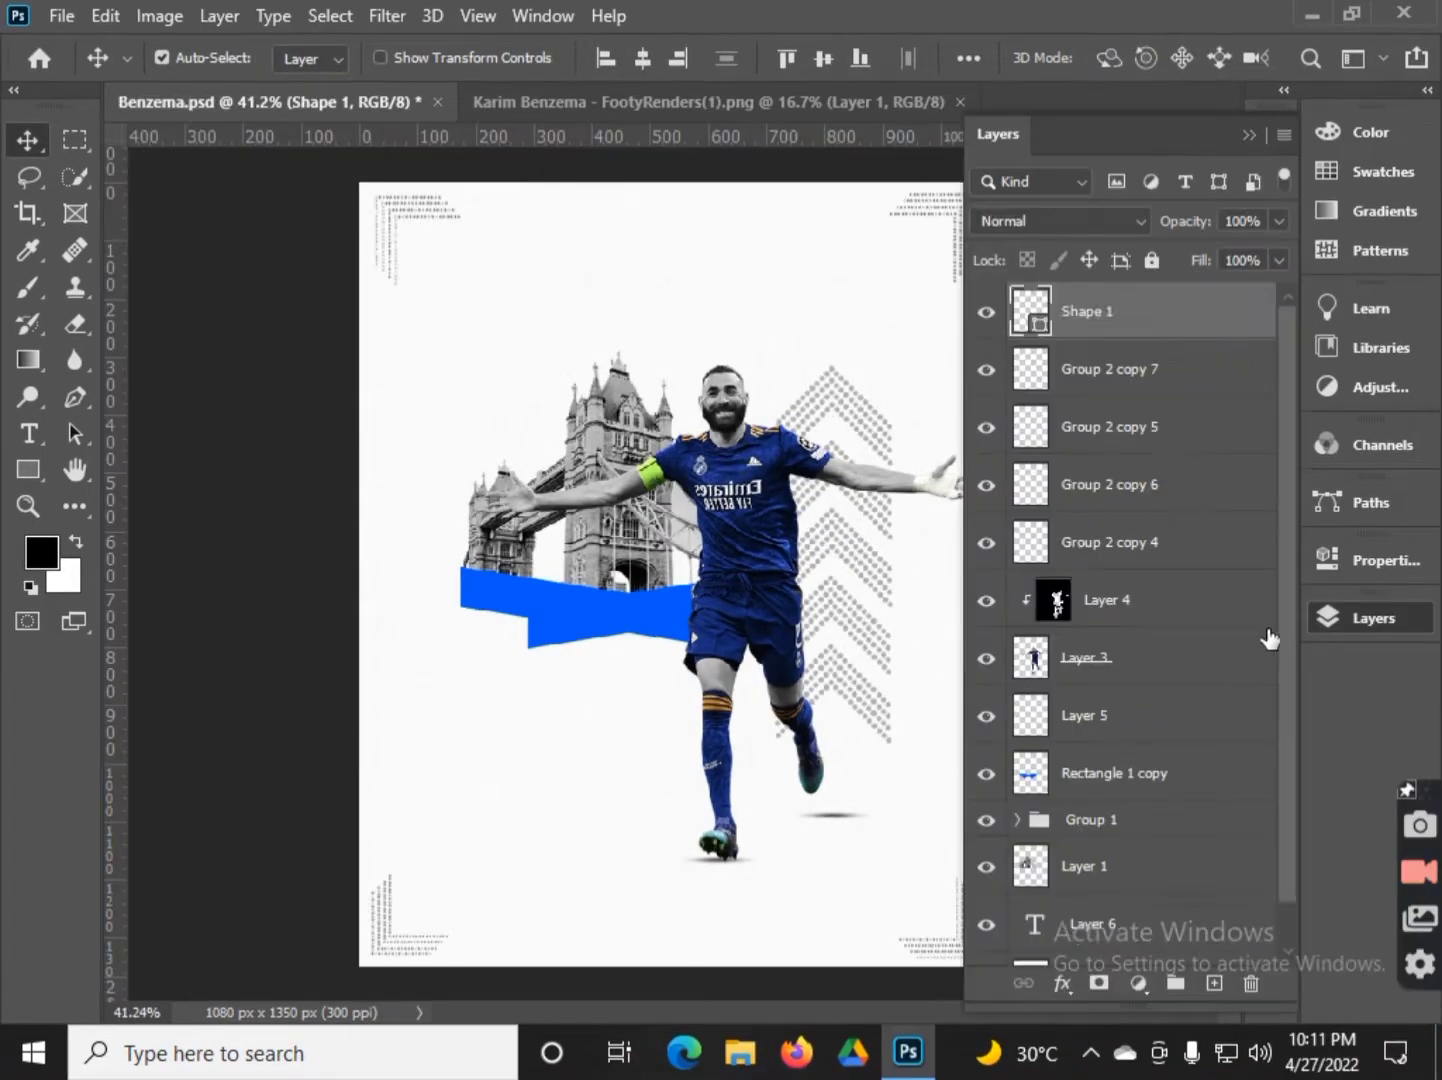
- Select the blue ribbon and bridge photo together and try a resize, then cancel it
{"action": "scroll", "coordinate": [1099, 601], "scroll_direction": "down", "scroll_amount": 1}
{"action": "left_click", "coordinate": [1085, 822]}
{"action": "left_click", "coordinate": [1085, 765]}
{"action": "left_click", "coordinate": [1085, 821], "text": "ctrl"}
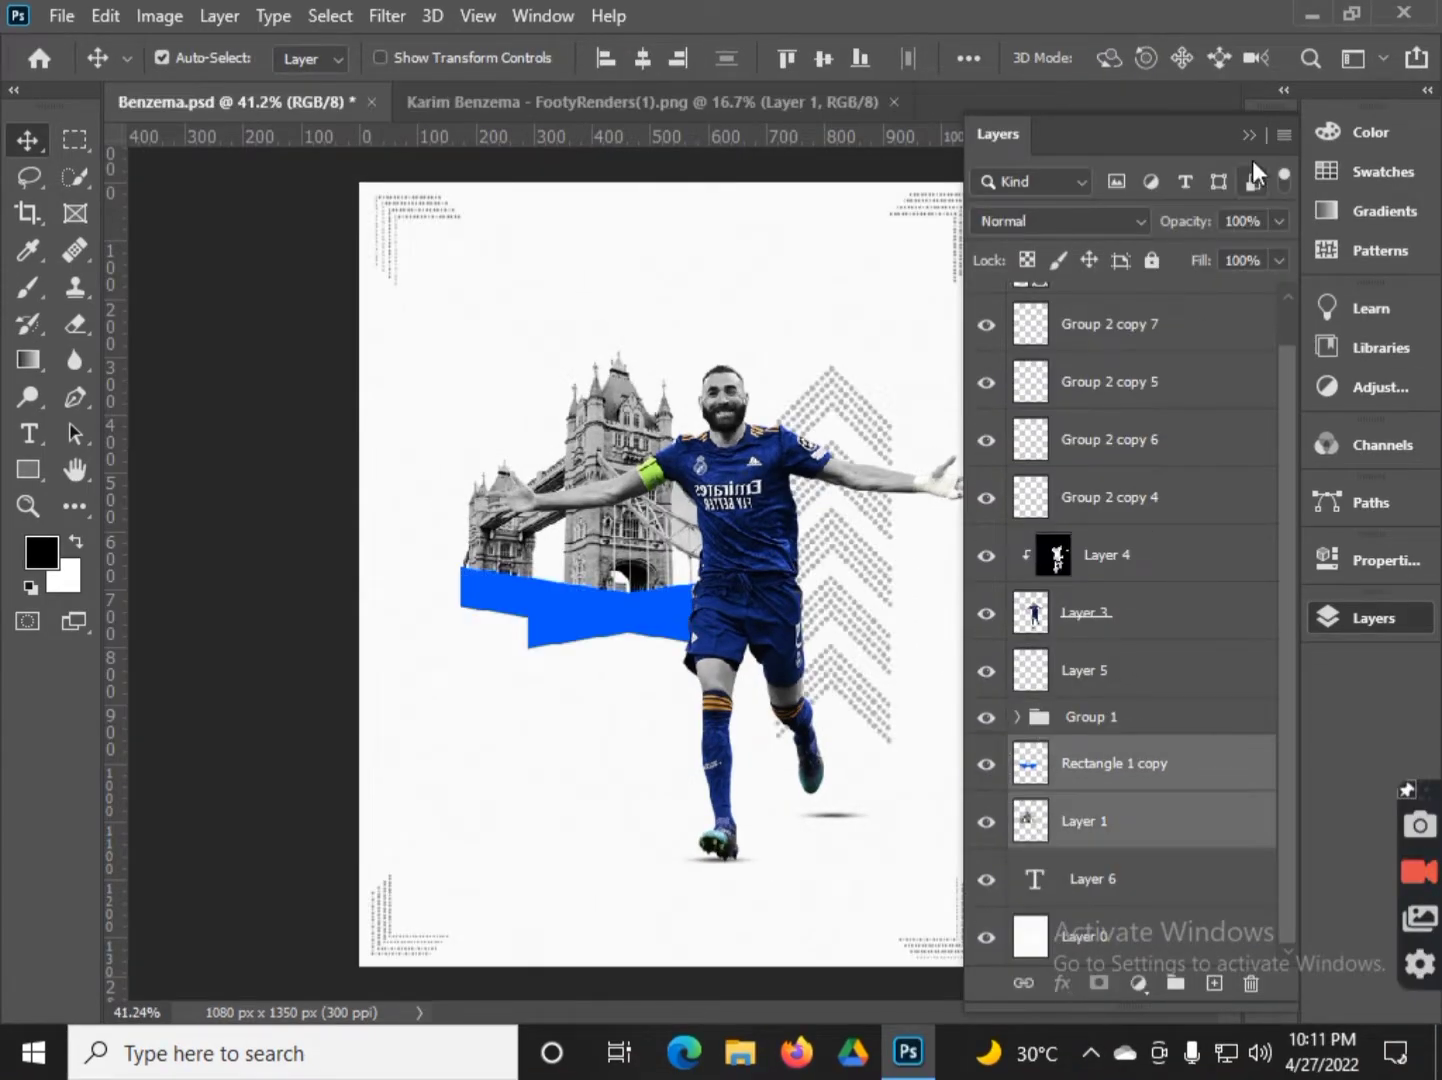
{"action": "left_click", "coordinate": [1370, 618]}
{"action": "key", "text": "ctrl+t"}
{"action": "left_click_drag", "start_coordinate": [402, 508], "coordinate": [445, 508]}
{"action": "left_click_drag", "start_coordinate": [584, 303], "coordinate": [753, 571]}
{"action": "key", "text": "Escape"}
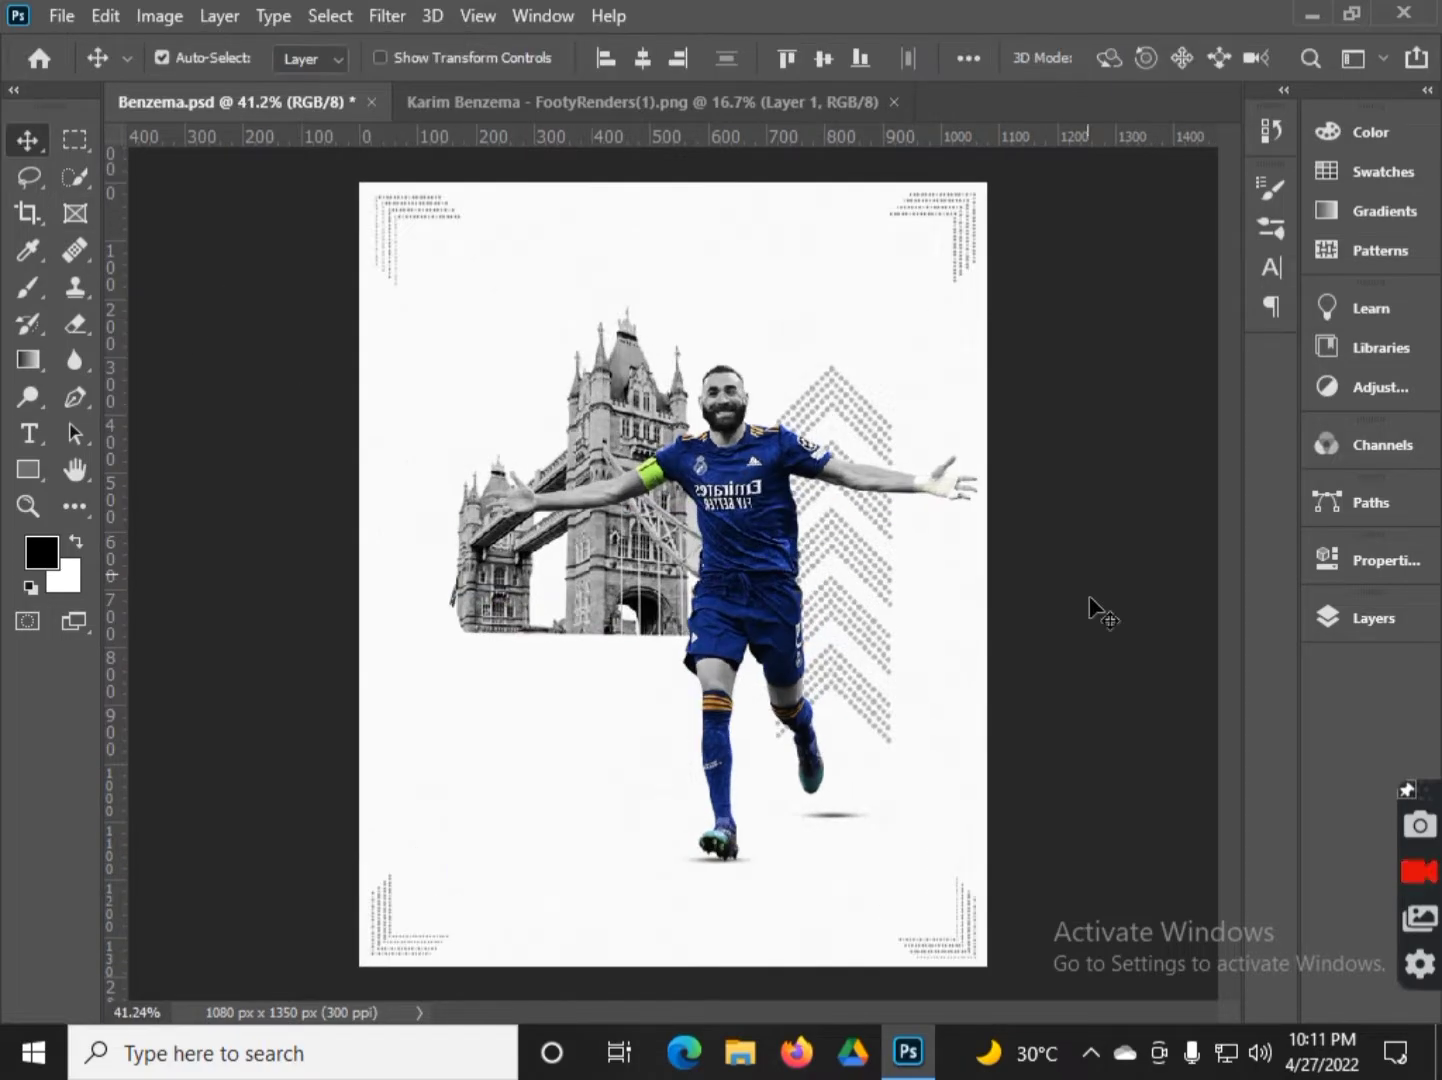
- Resize Rectangle 1 copy and Layer 1 together and move them slightly down
{"action": "left_click", "coordinate": [1370, 619]}
{"action": "left_click", "coordinate": [1105, 766]}
{"action": "left_click", "coordinate": [1091, 821], "text": "ctrl"}
{"action": "key", "text": "ctrl+t"}
{"action": "left_click_drag", "start_coordinate": [768, 351], "coordinate": [800, 330]}
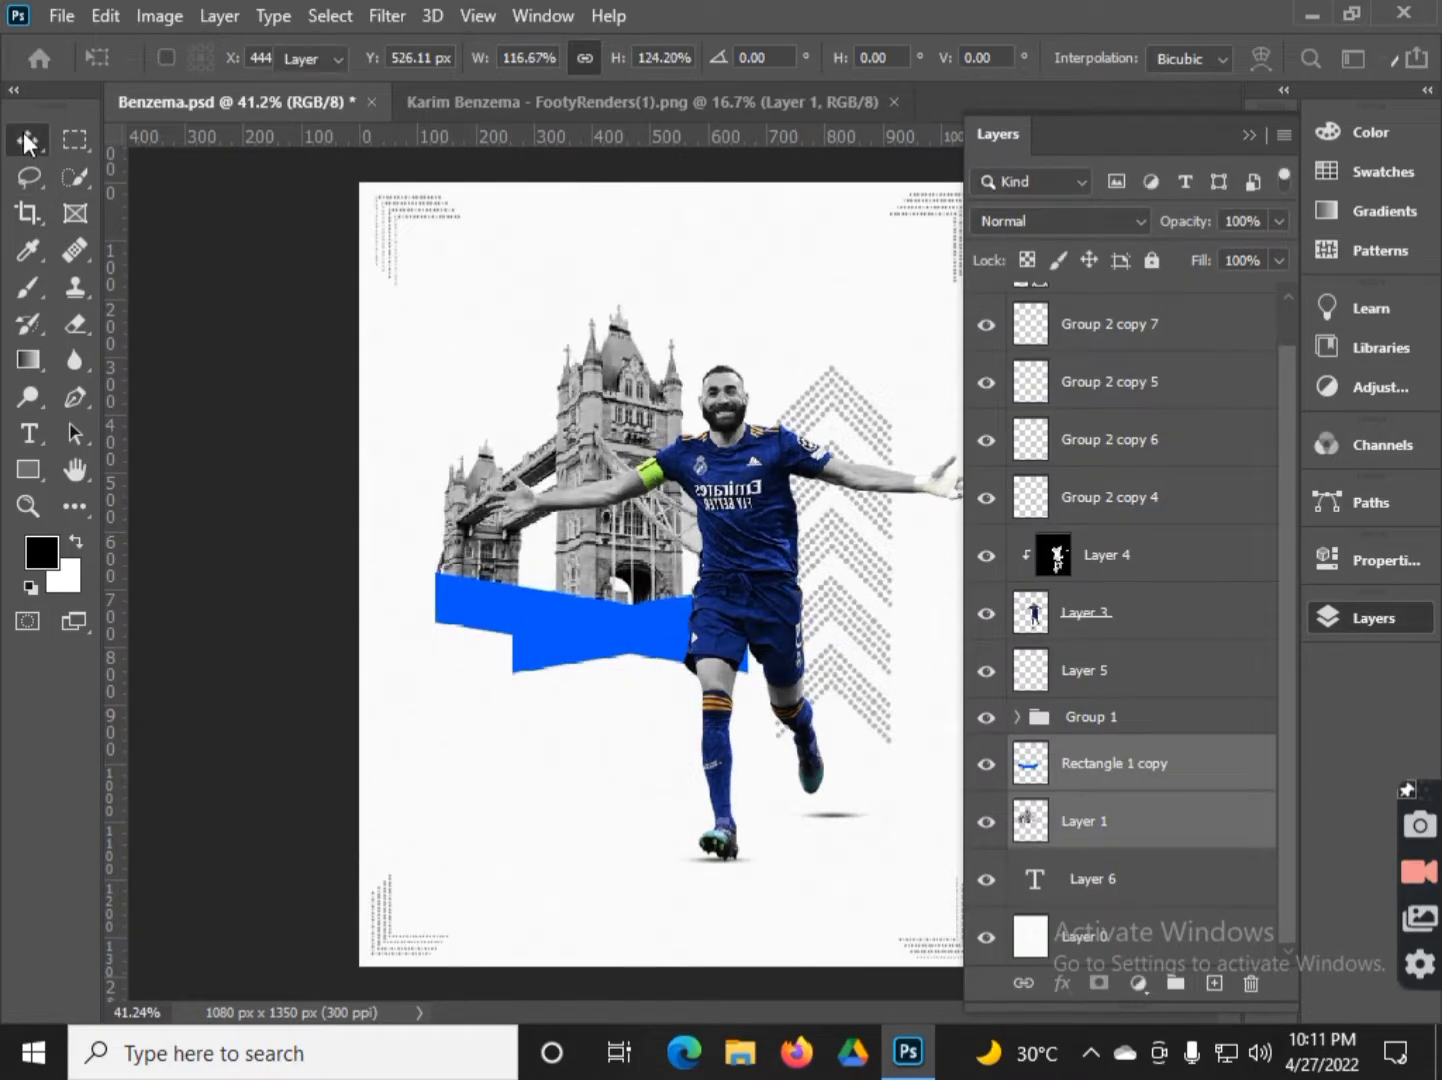
{"action": "key", "text": "Return"}
{"action": "left_click_drag", "start_coordinate": [650, 619], "coordinate": [676, 643]}
{"action": "key", "text": "ctrl+t"}
{"action": "key", "text": "Return"}
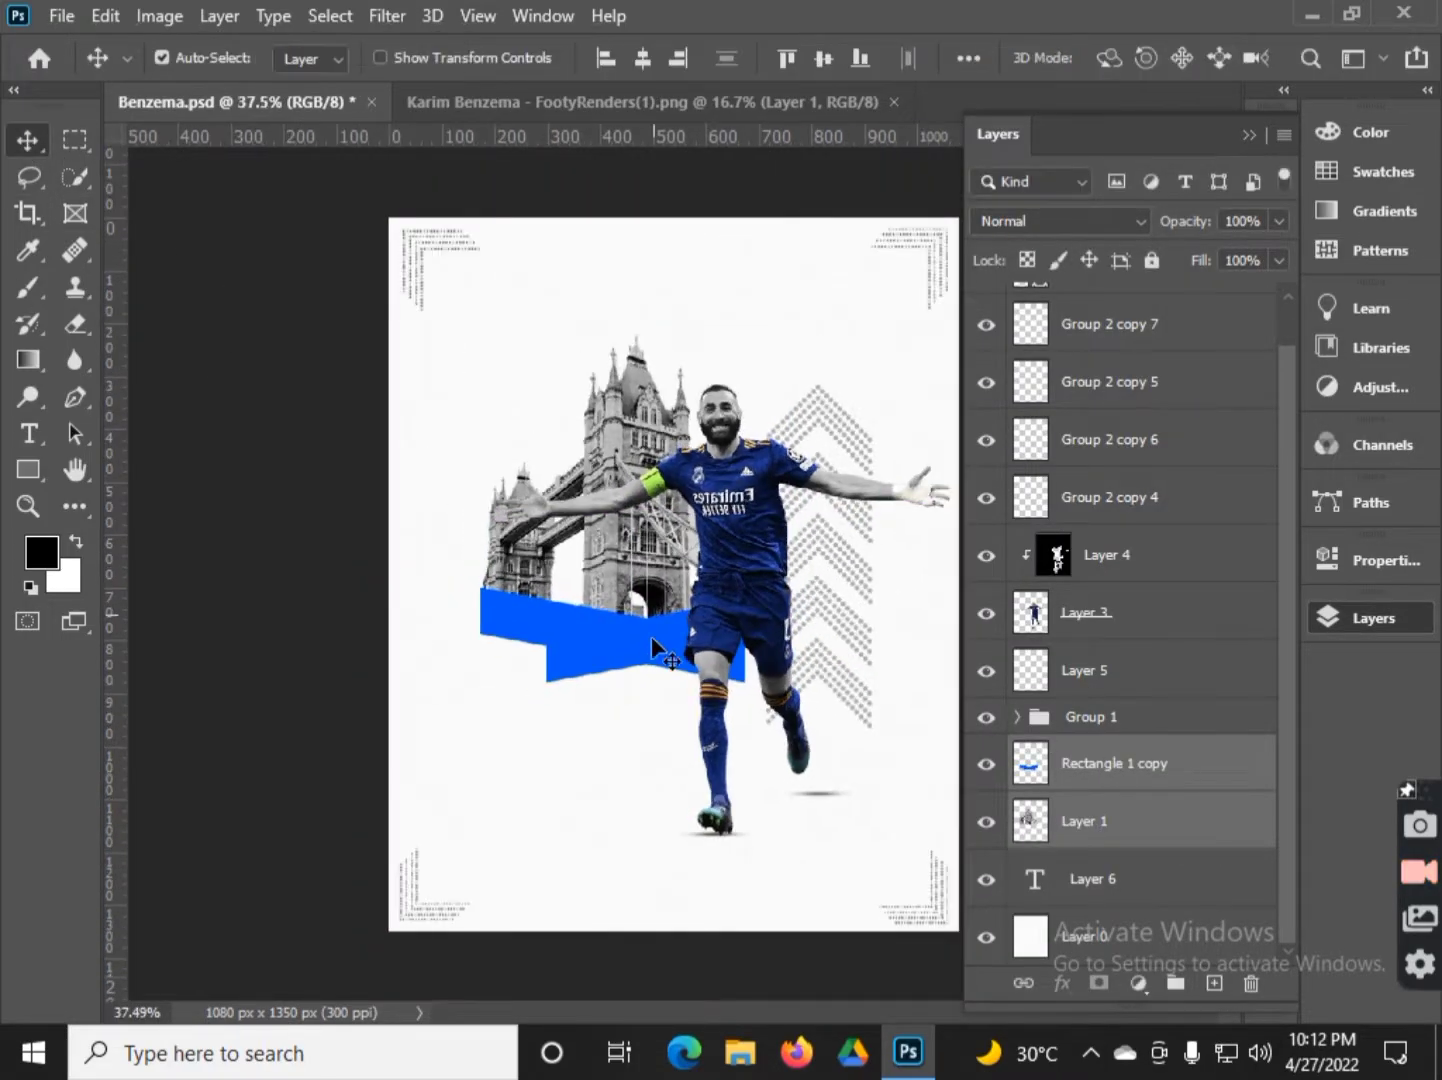
- Close the Layers list and select the faded chevron group
{"action": "left_click", "coordinate": [1249, 134]}
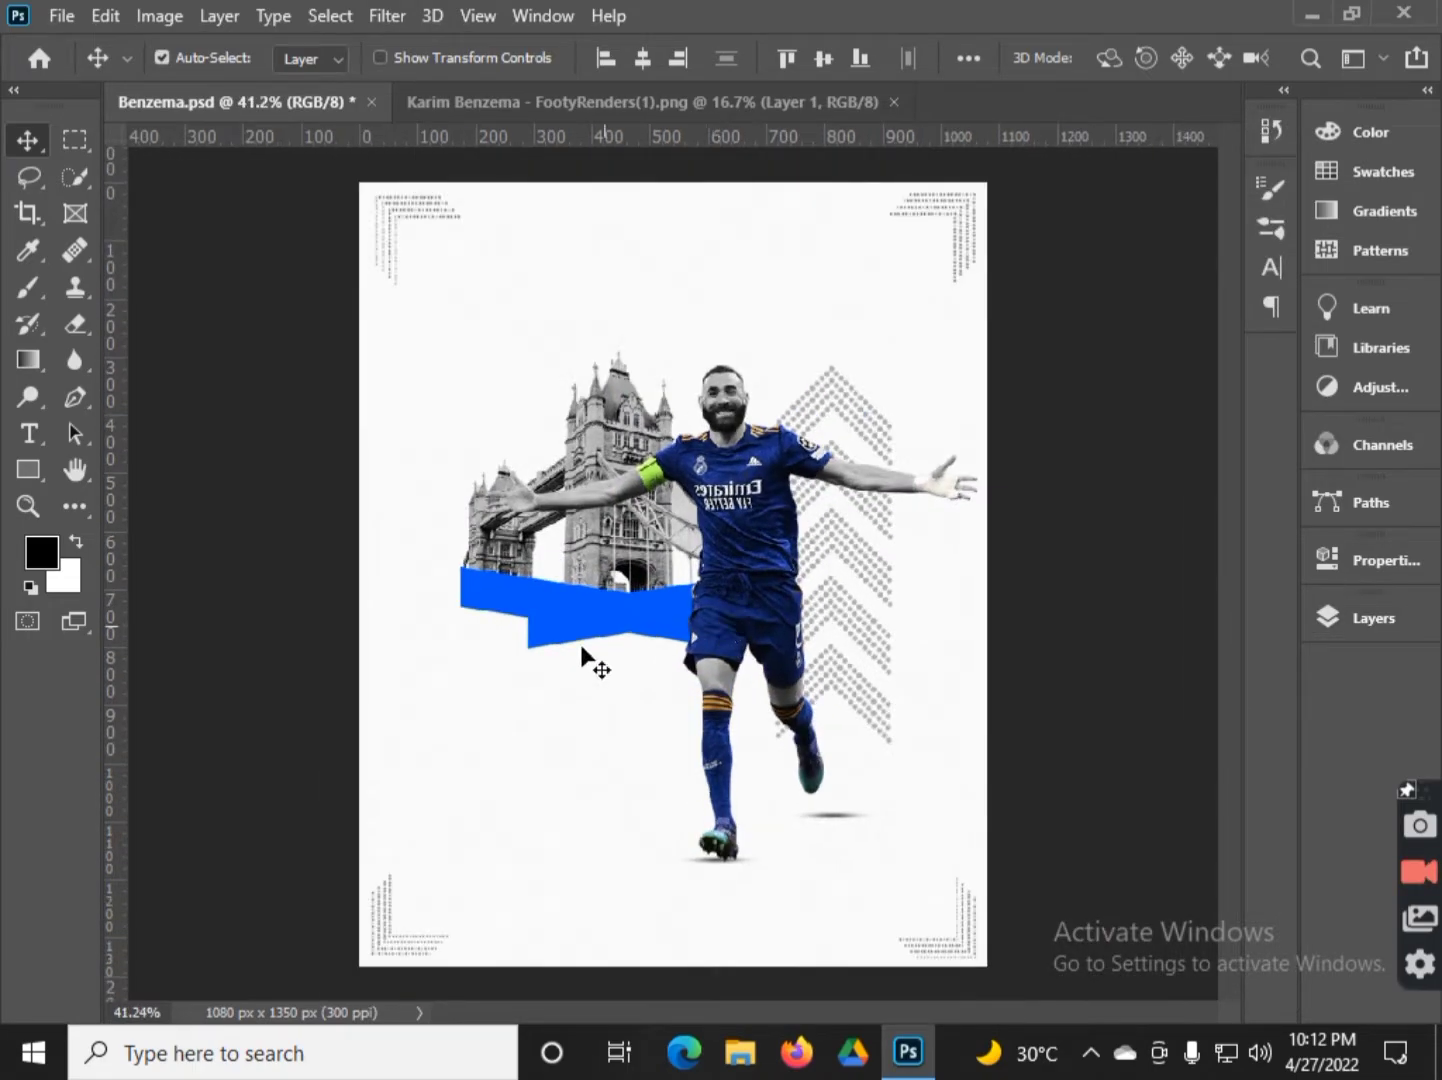
{"action": "scroll", "coordinate": [660, 590], "scroll_direction": "up", "scroll_amount": 3}
{"action": "scroll", "coordinate": [654, 555], "scroll_direction": "up", "scroll_amount": 1}
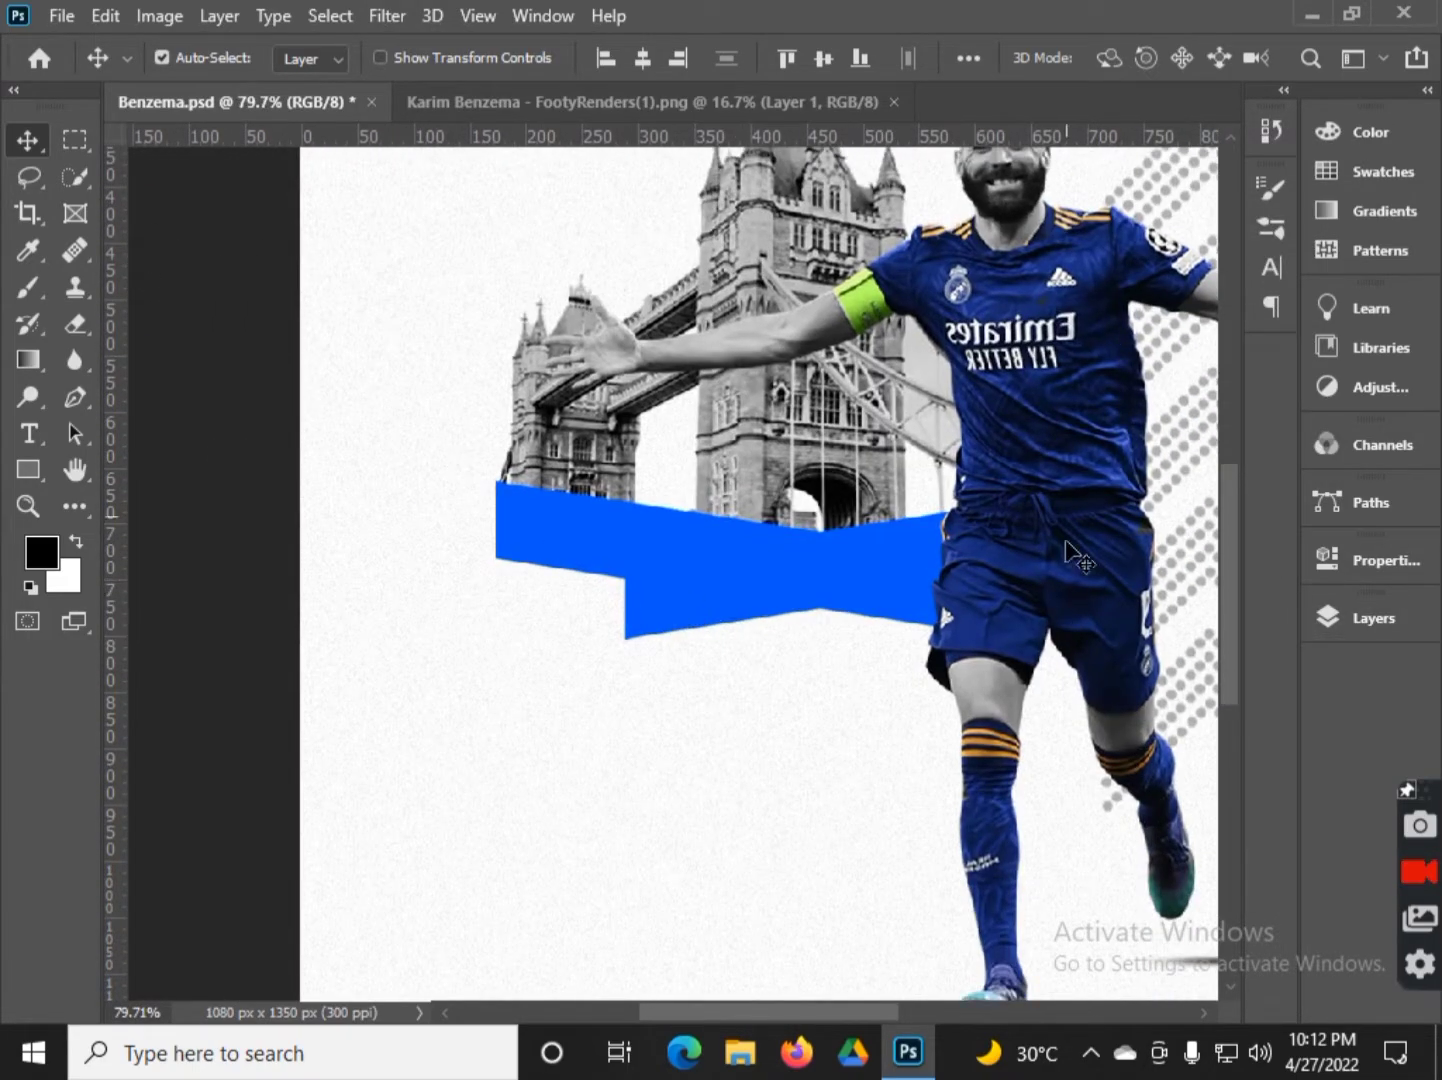
{"action": "left_click", "coordinate": [1330, 619]}
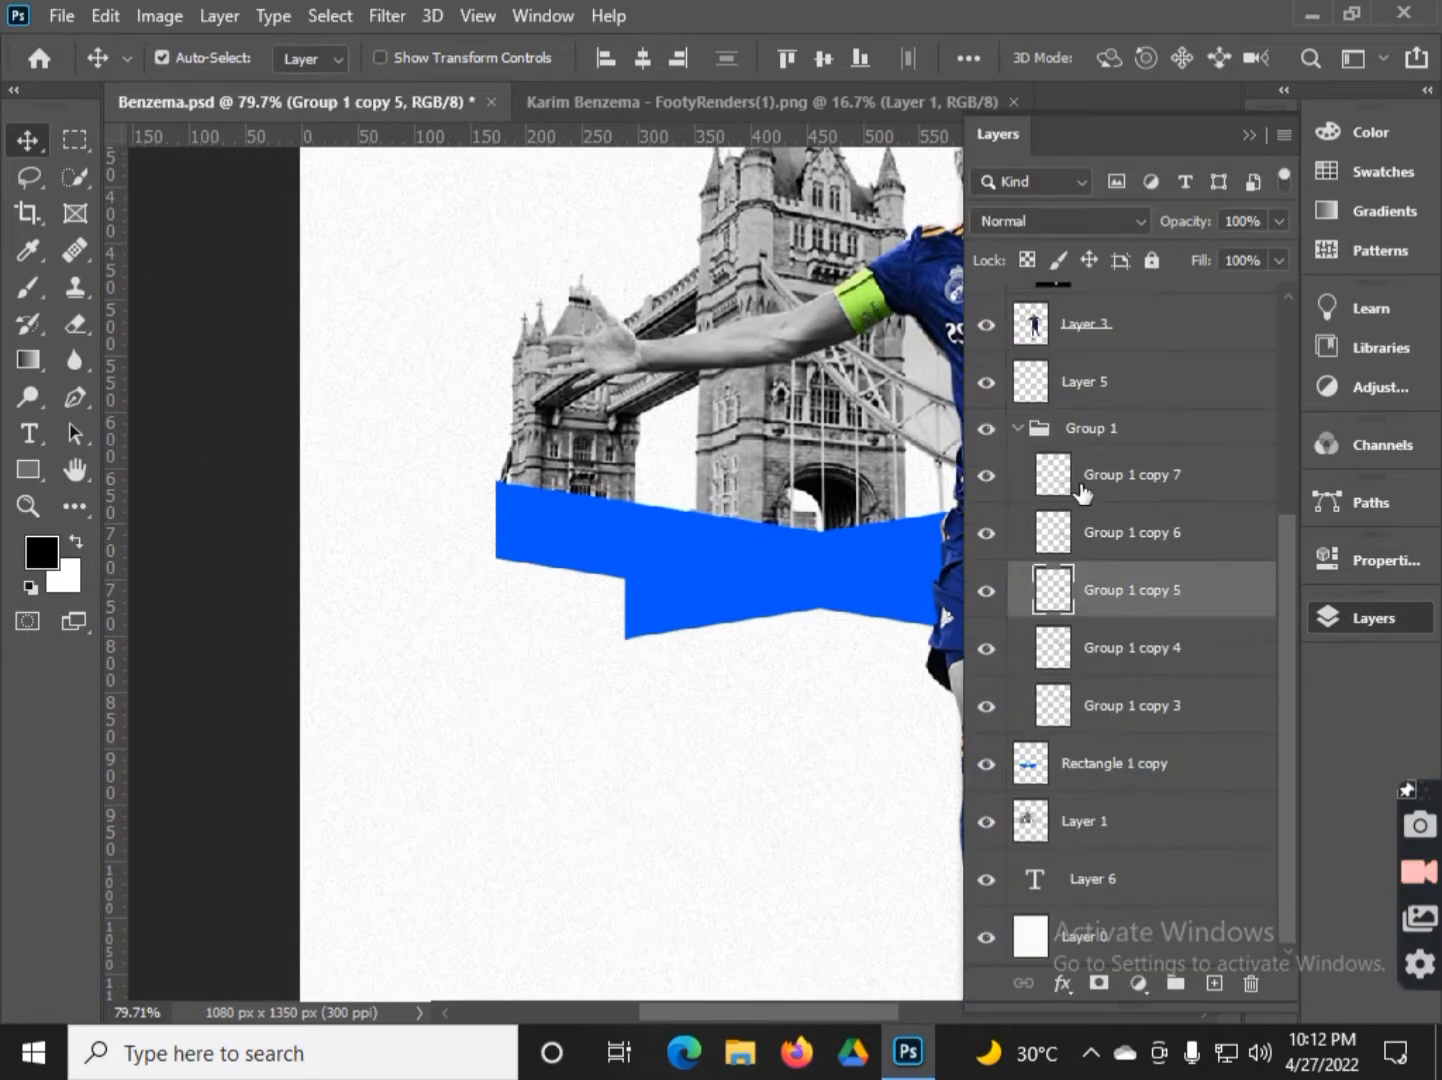
- Make KARIM white, move it onto the blue banner and tilt it to match
{"action": "left_click", "coordinate": [1256, 134]}
{"action": "key", "text": "t"}
{"action": "key", "text": "ctrl+Return"}
{"action": "left_click", "coordinate": [1127, 57]}
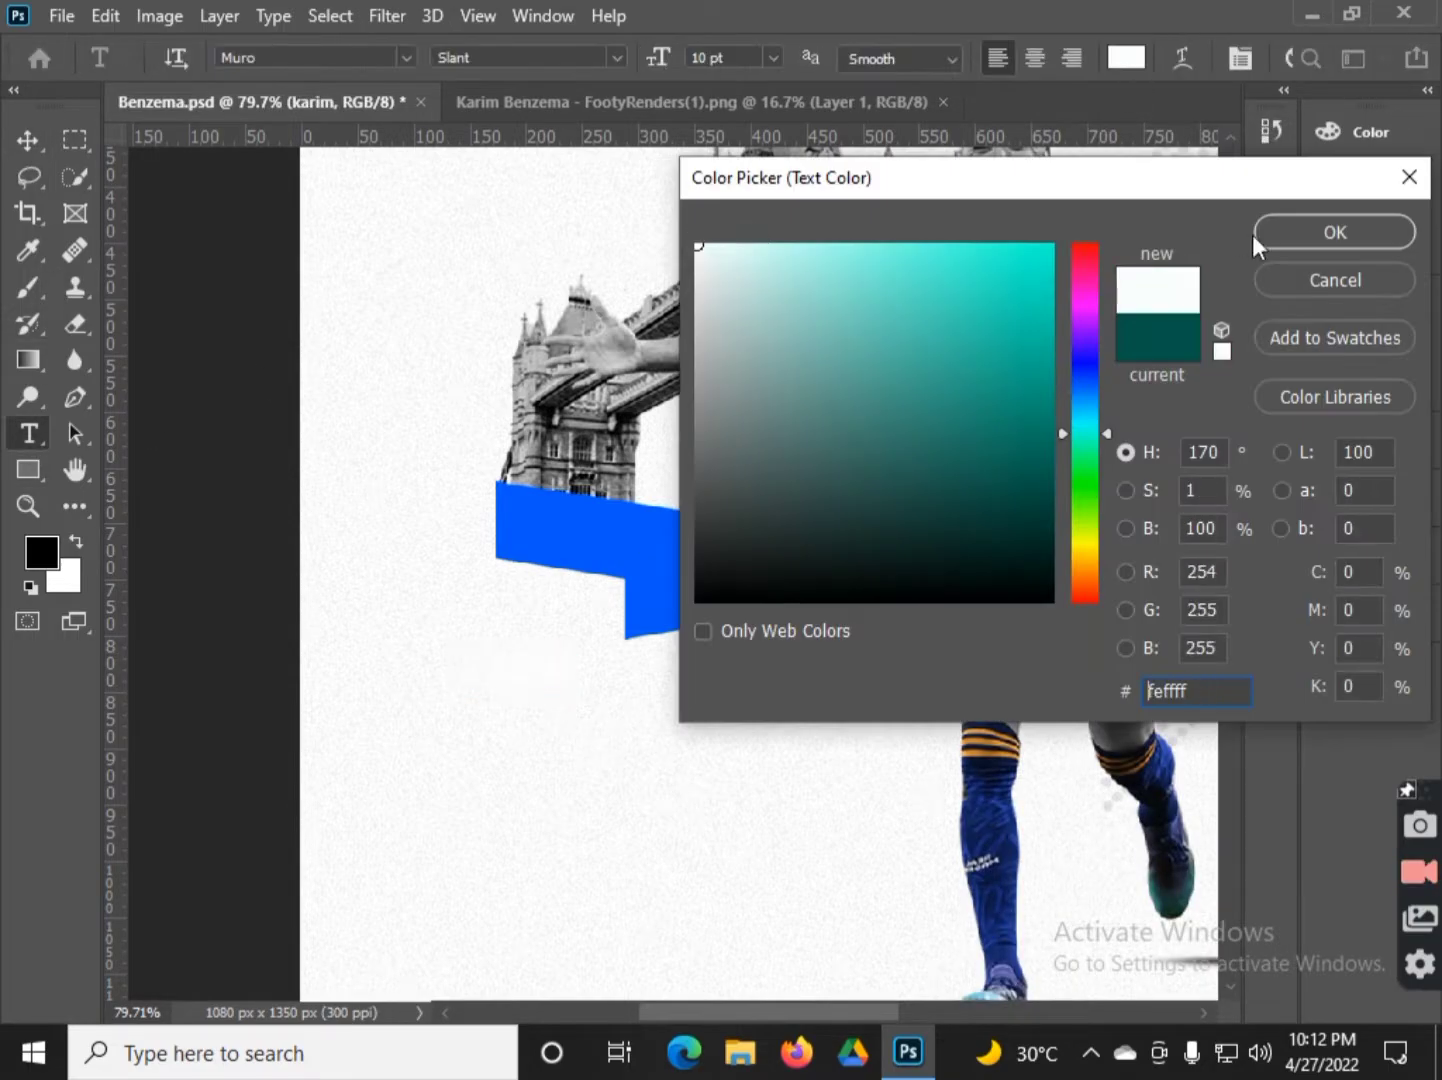
{"action": "left_click", "coordinate": [1332, 232]}
{"action": "left_click_drag", "start_coordinate": [555, 696], "coordinate": [619, 560]}
{"action": "key", "text": "ctrl+t"}
{"action": "mouse_move", "coordinate": [690, 515]}
{"action": "left_mouse_down"}
{"action": "mouse_move", "coordinate": [700, 545]}
{"action": "mouse_move", "coordinate": [631, 496]}
{"action": "left_mouse_up"}
{"action": "key", "text": "Return"}
- Copy KARIM lower on the banner, reword it to BENZEMA, and set tracking to 160
{"action": "key", "text": "ctrl+t"}
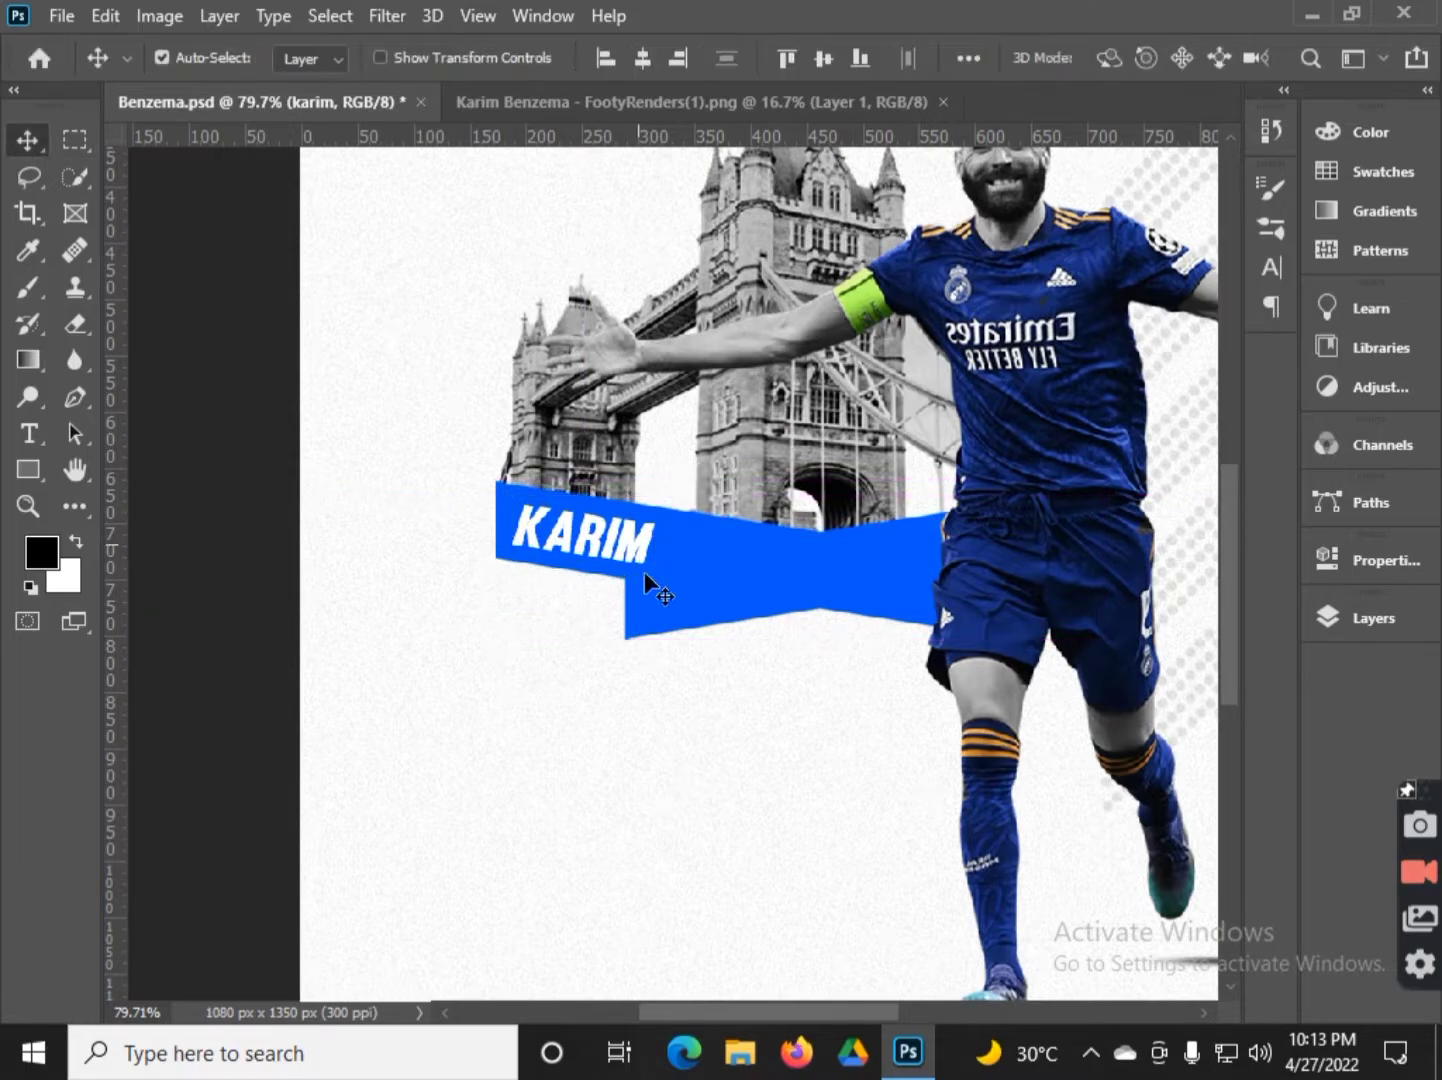
{"action": "left_click_drag", "start_coordinate": [631, 540], "coordinate": [786, 595]}
{"action": "key", "text": "ctrl+t"}
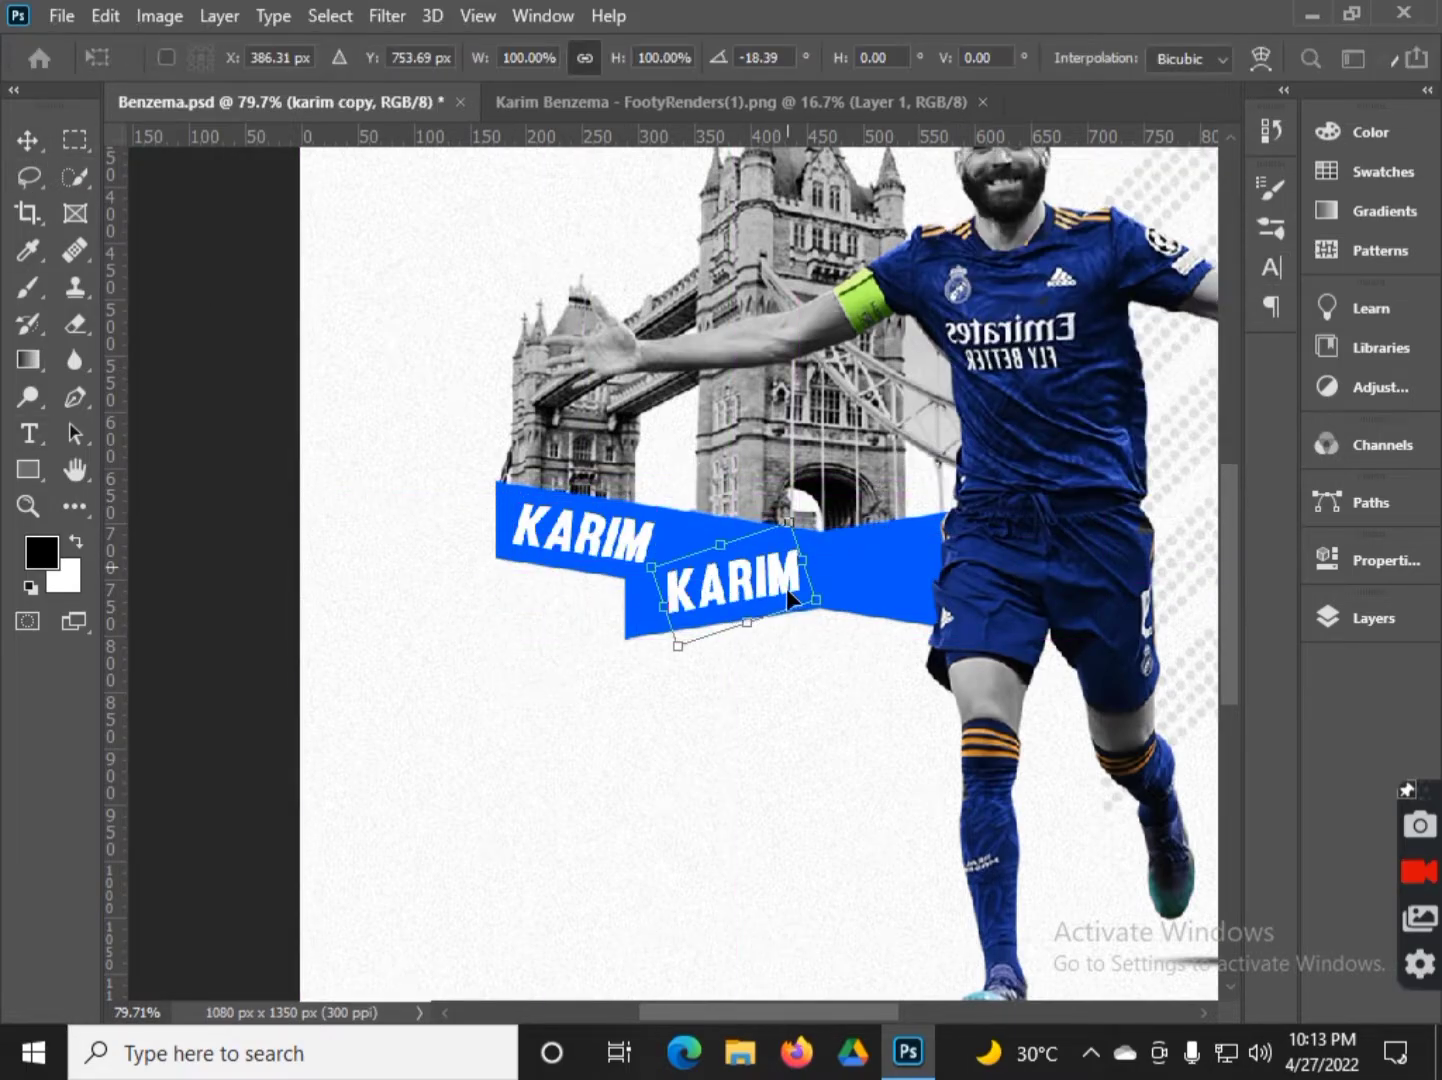
{"action": "double_click", "coordinate": [707, 584]}
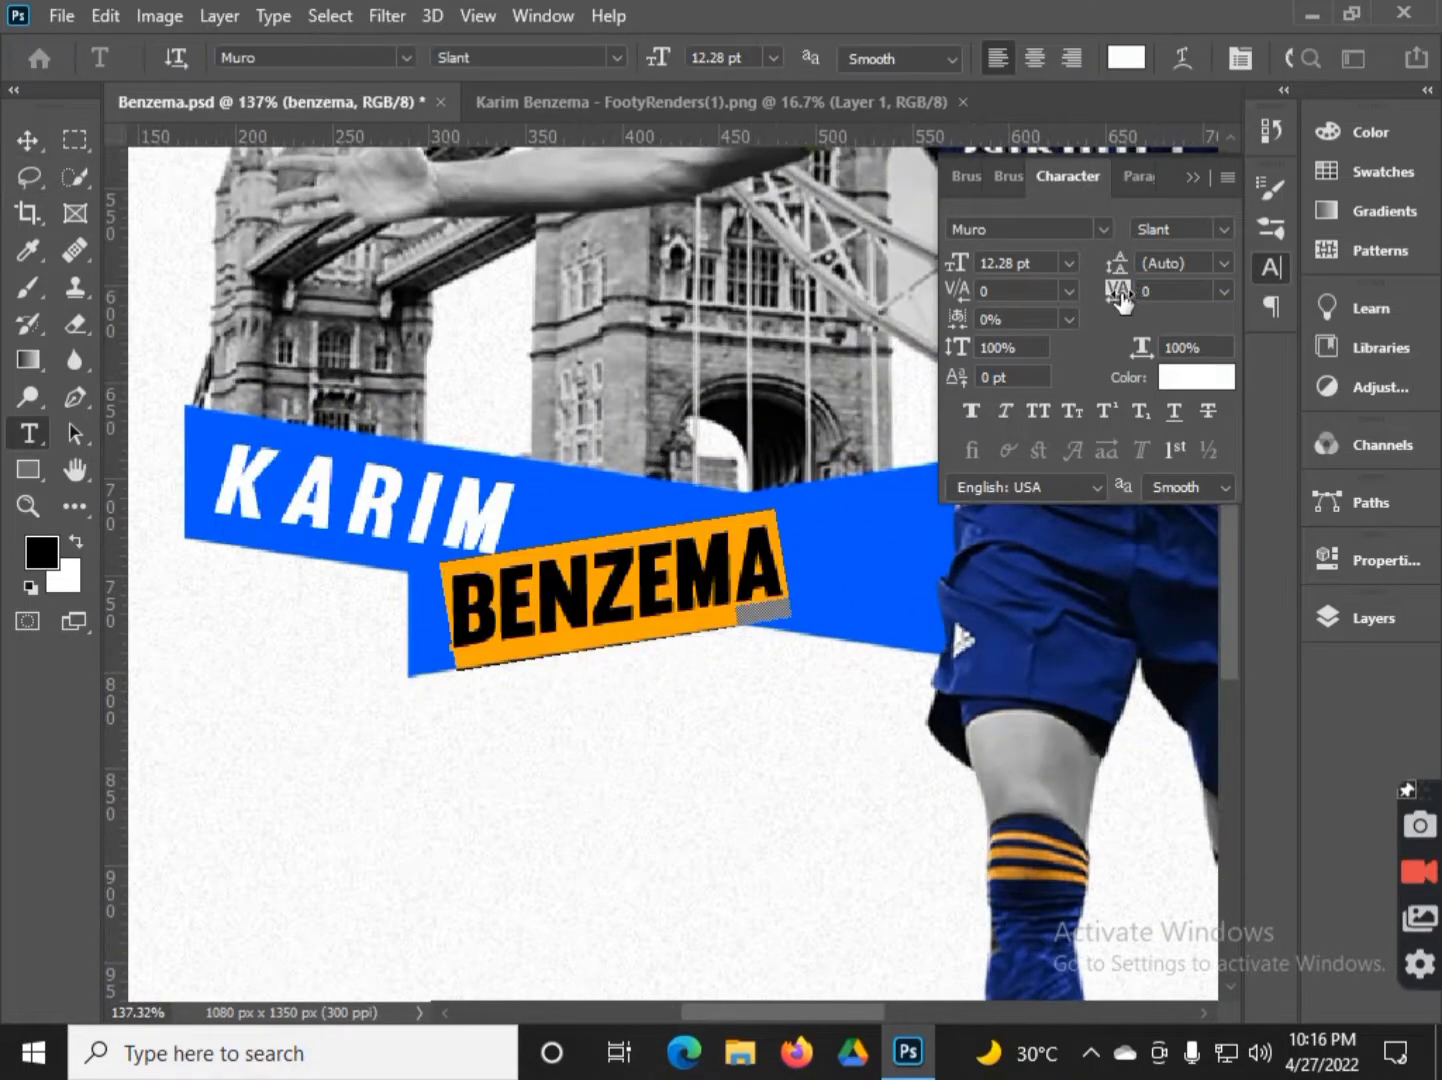
{"action": "left_click", "coordinate": [1151, 291]}
{"action": "type", "text": "160"}
{"action": "key", "text": "Return"}
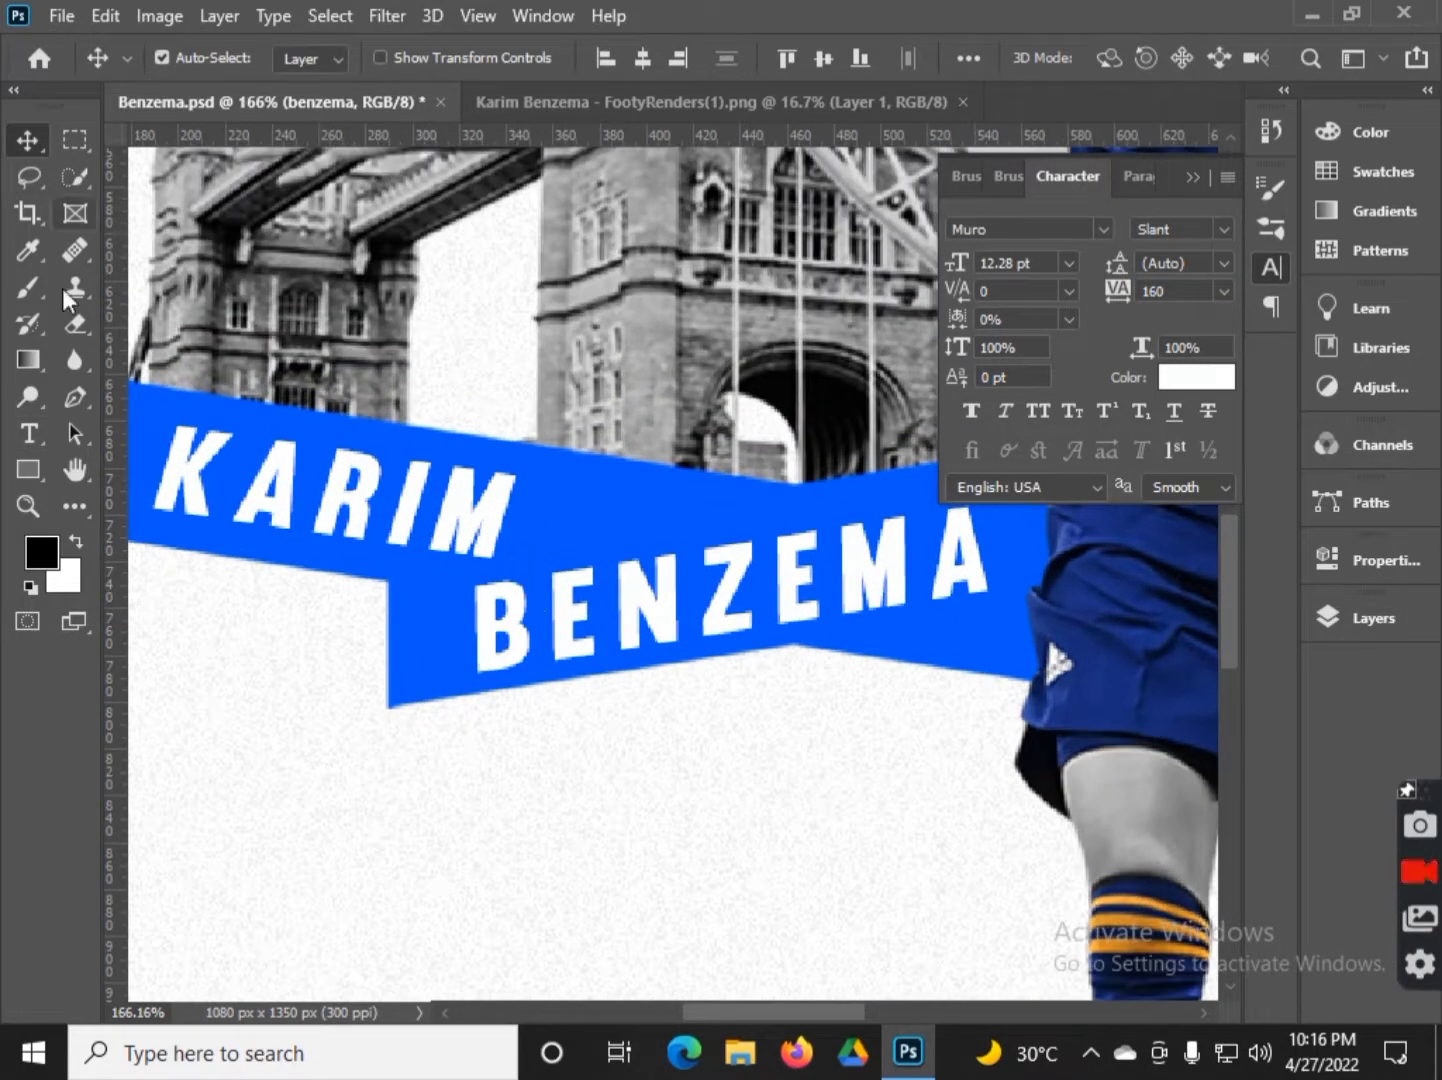
{"action": "left_click", "coordinate": [74, 397]}
{"action": "scroll", "coordinate": [540, 493], "scroll_direction": "down", "scroll_amount": 1}
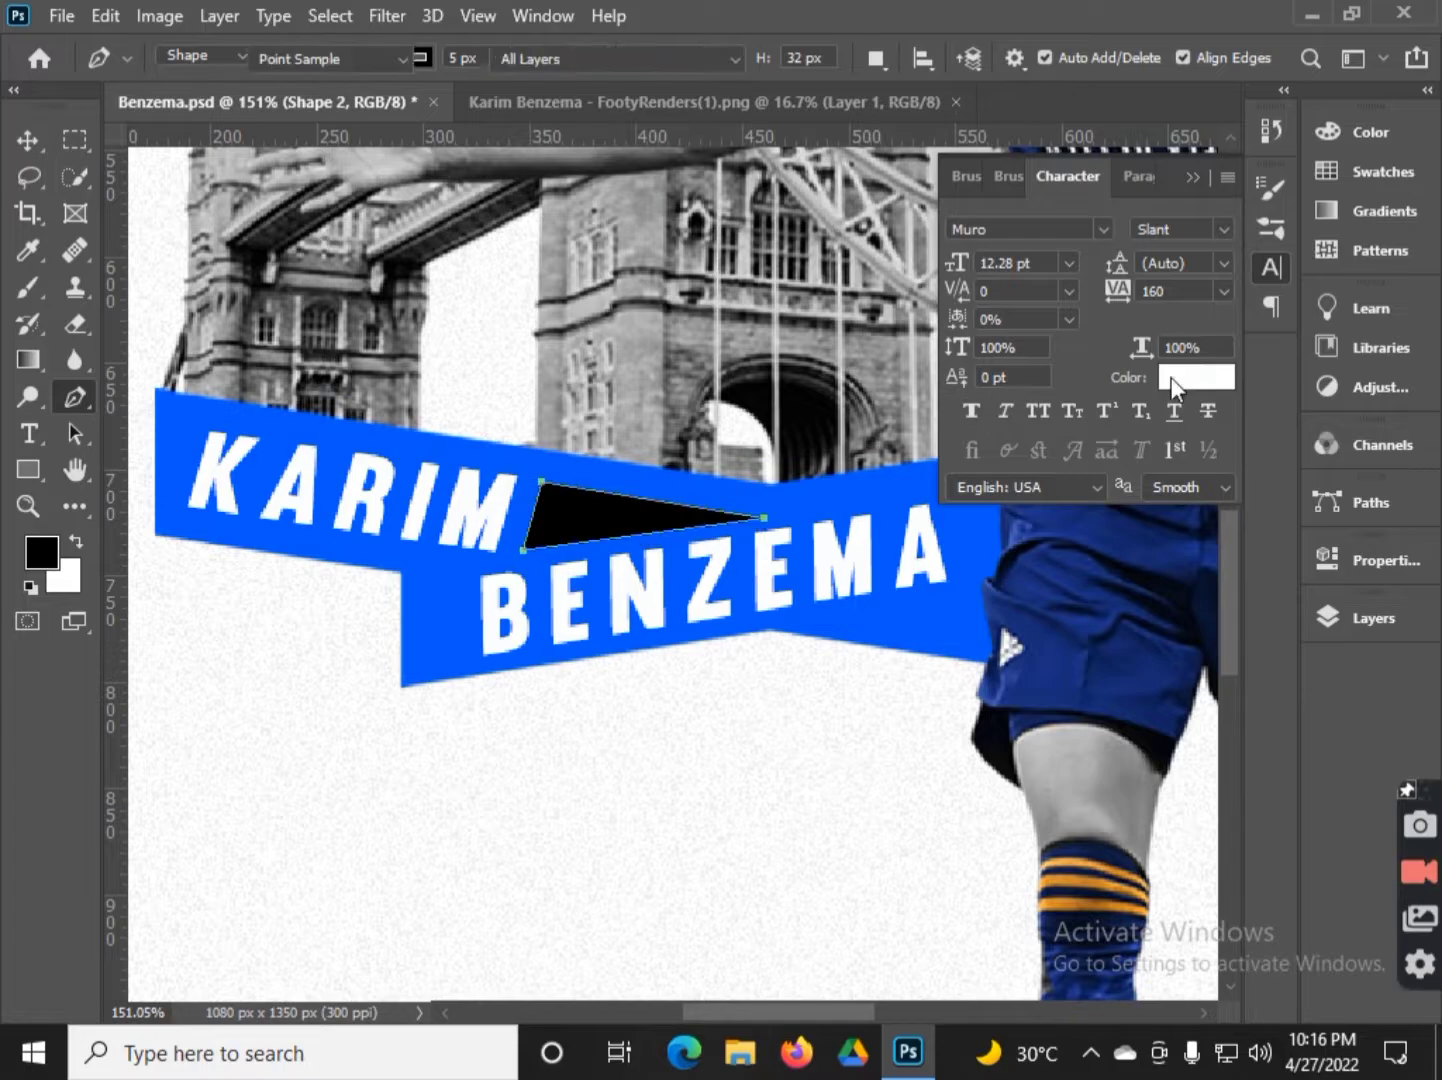
- Fill the triangle white and rotate it slightly to follow the banner
{"action": "left_click", "coordinate": [310, 58]}
{"action": "left_click", "coordinate": [256, 112]}
{"action": "key", "text": "v"}
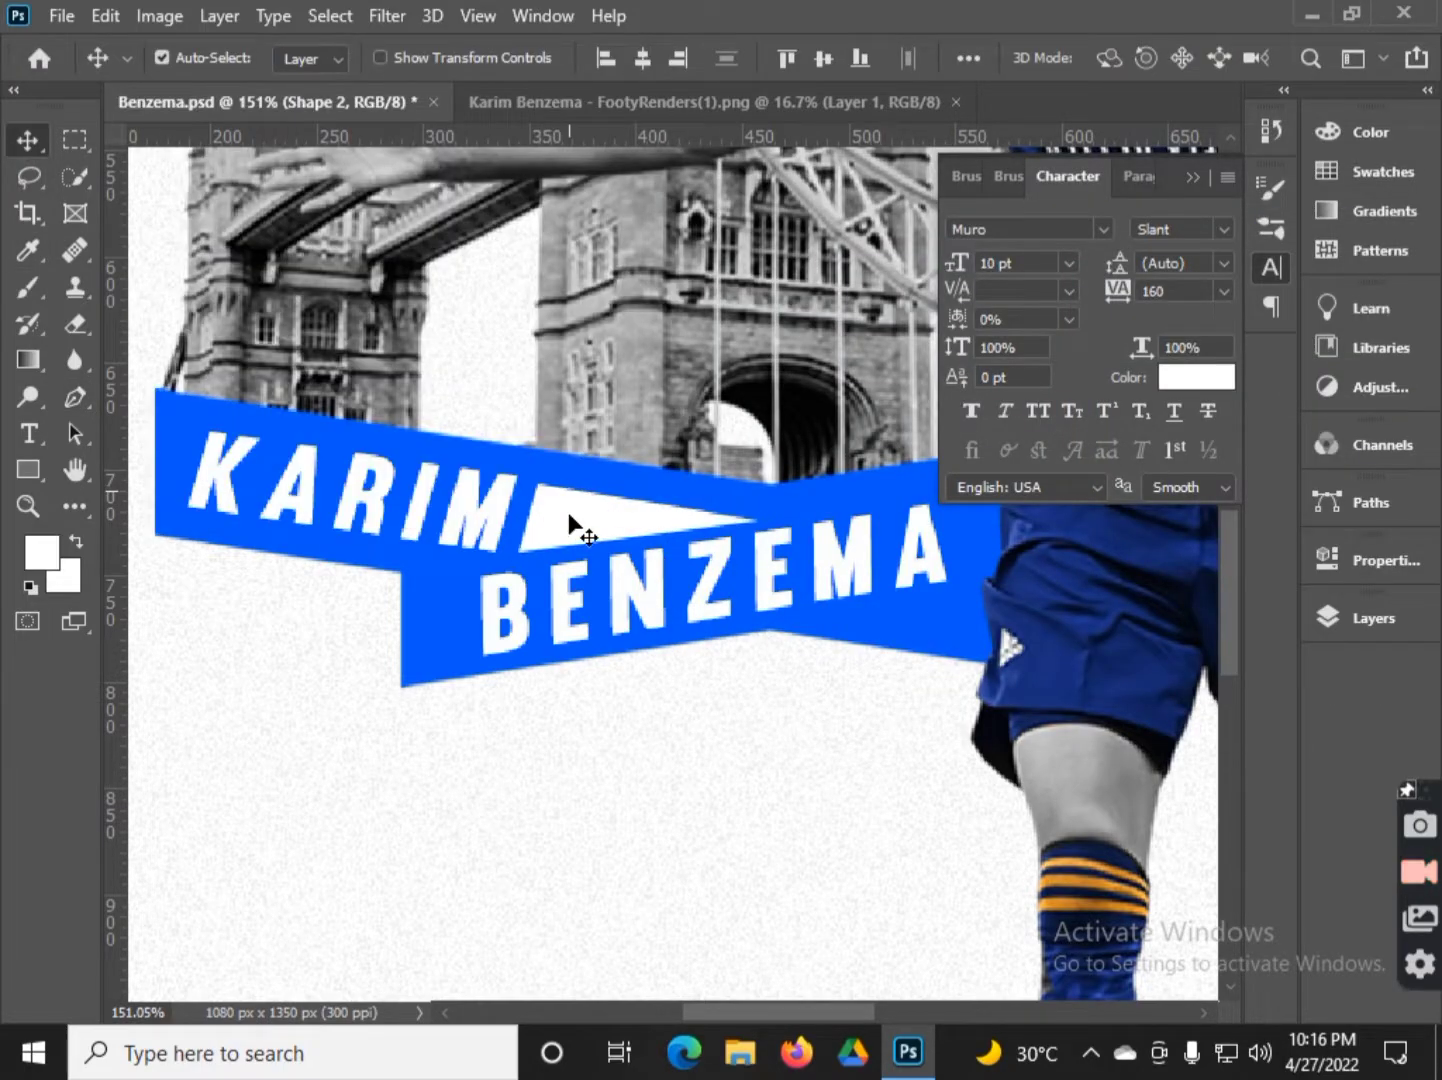
{"action": "key", "text": "ctrl+t"}
{"action": "left_click_drag", "start_coordinate": [806, 490], "coordinate": [864, 489]}
{"action": "key", "text": "Return"}
- Duplicate the white triangle, flip it horizontally and move it below BENZEMA
{"action": "key", "text": "ctrl+t"}
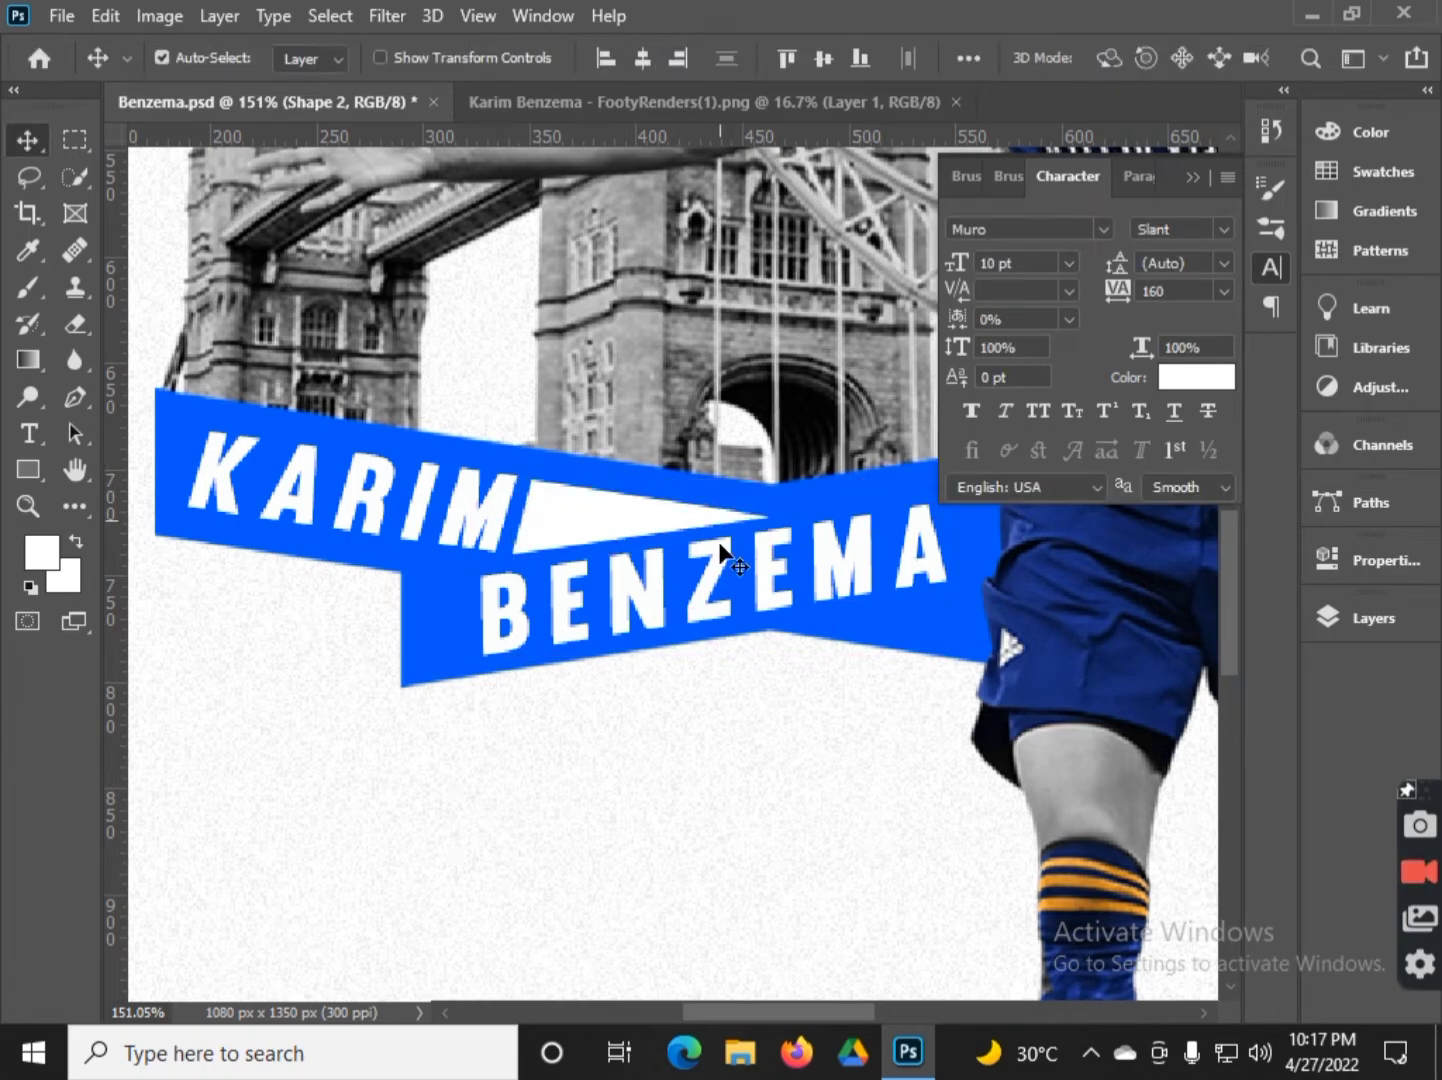
{"action": "key", "text": "ctrl+t"}
{"action": "right_click", "coordinate": [676, 505]}
{"action": "key", "text": "Escape"}
{"action": "left_click_drag", "start_coordinate": [530, 533], "coordinate": [698, 636]}
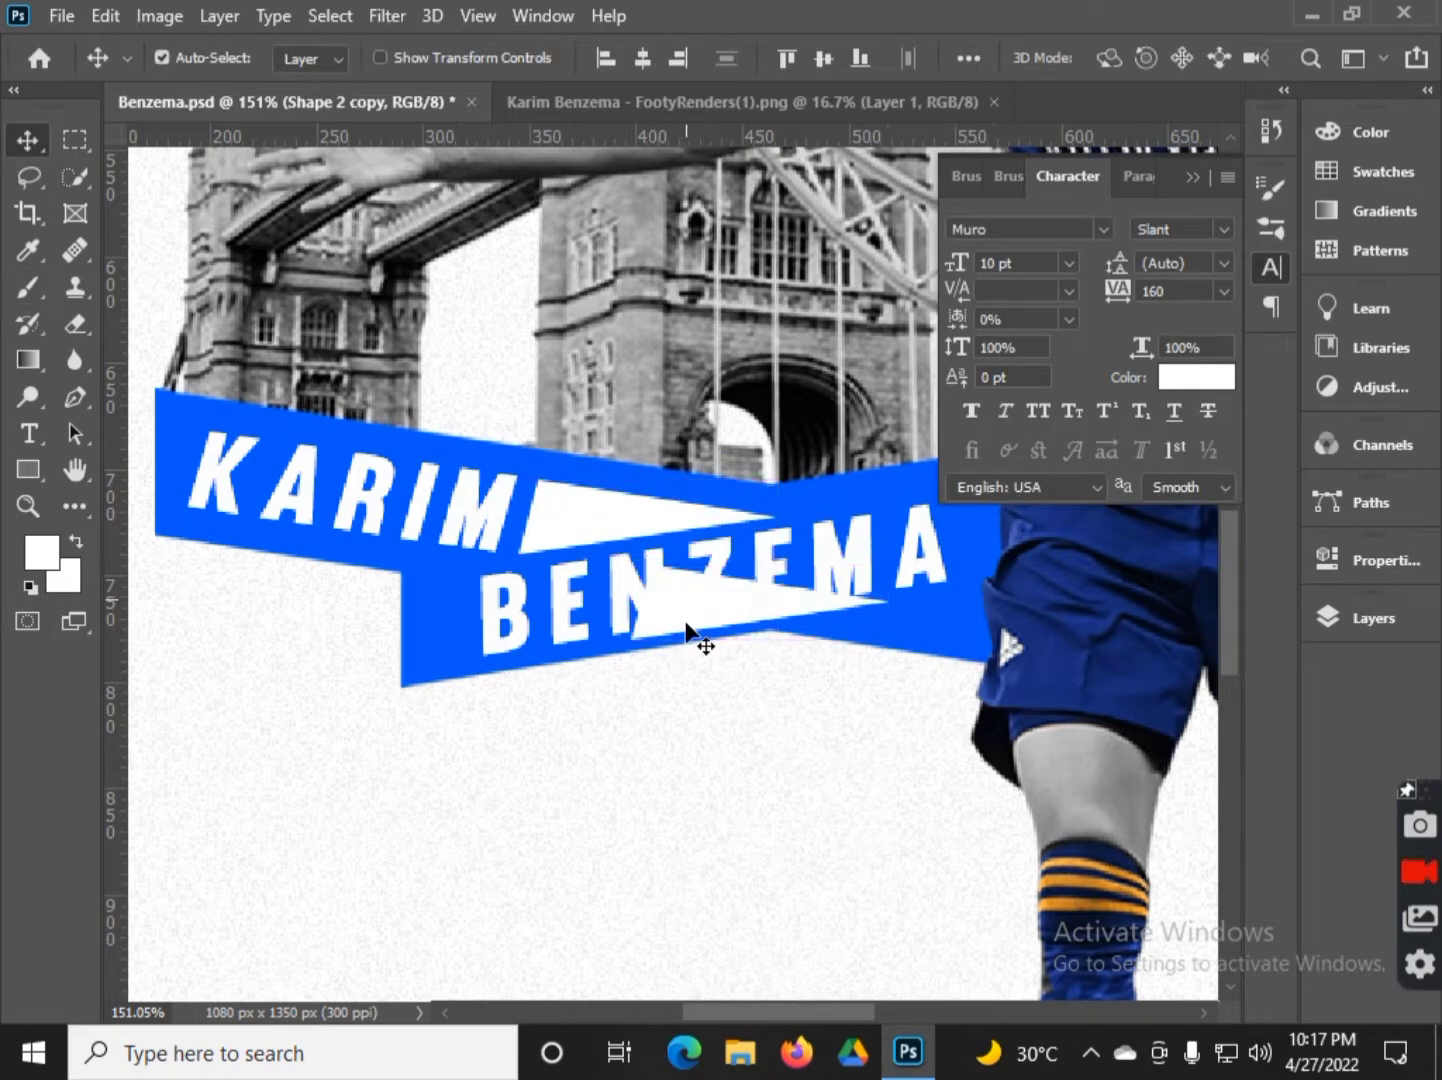
{"action": "key", "text": "ctrl+t"}
{"action": "left_click", "coordinate": [968, 619]}
- Skew the lower triangle's corner to follow the banner edge
{"action": "scroll", "coordinate": [944, 636], "scroll_direction": "up", "scroll_amount": 3}
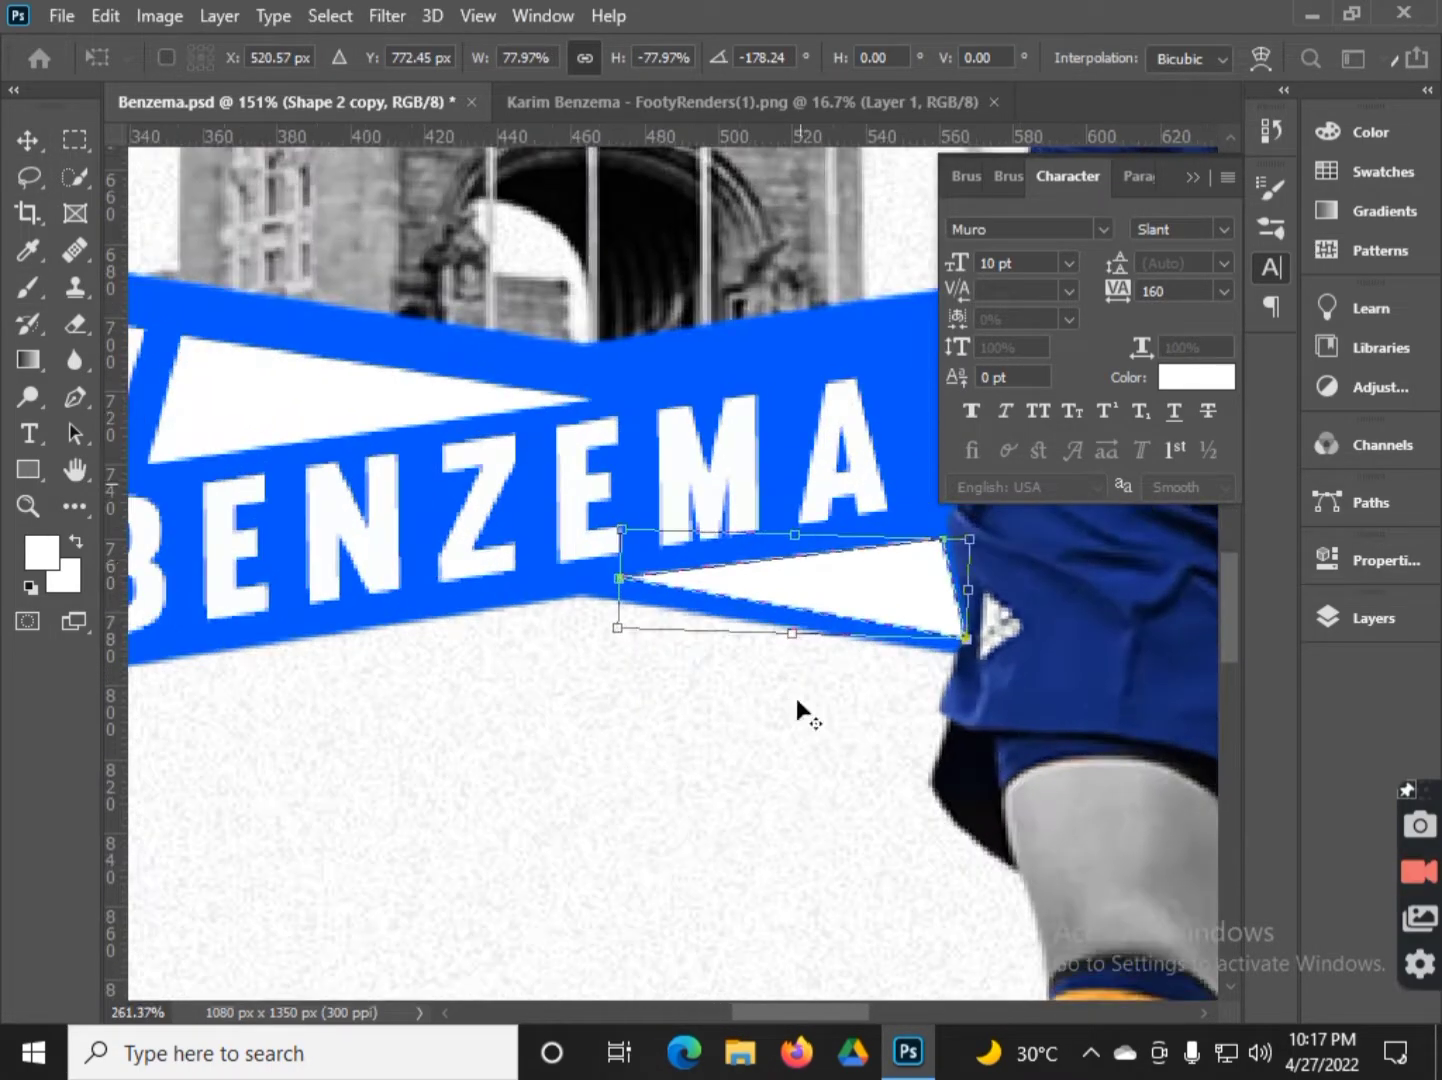
{"action": "key", "text": "Return"}
{"action": "key", "text": "ctrl+t"}
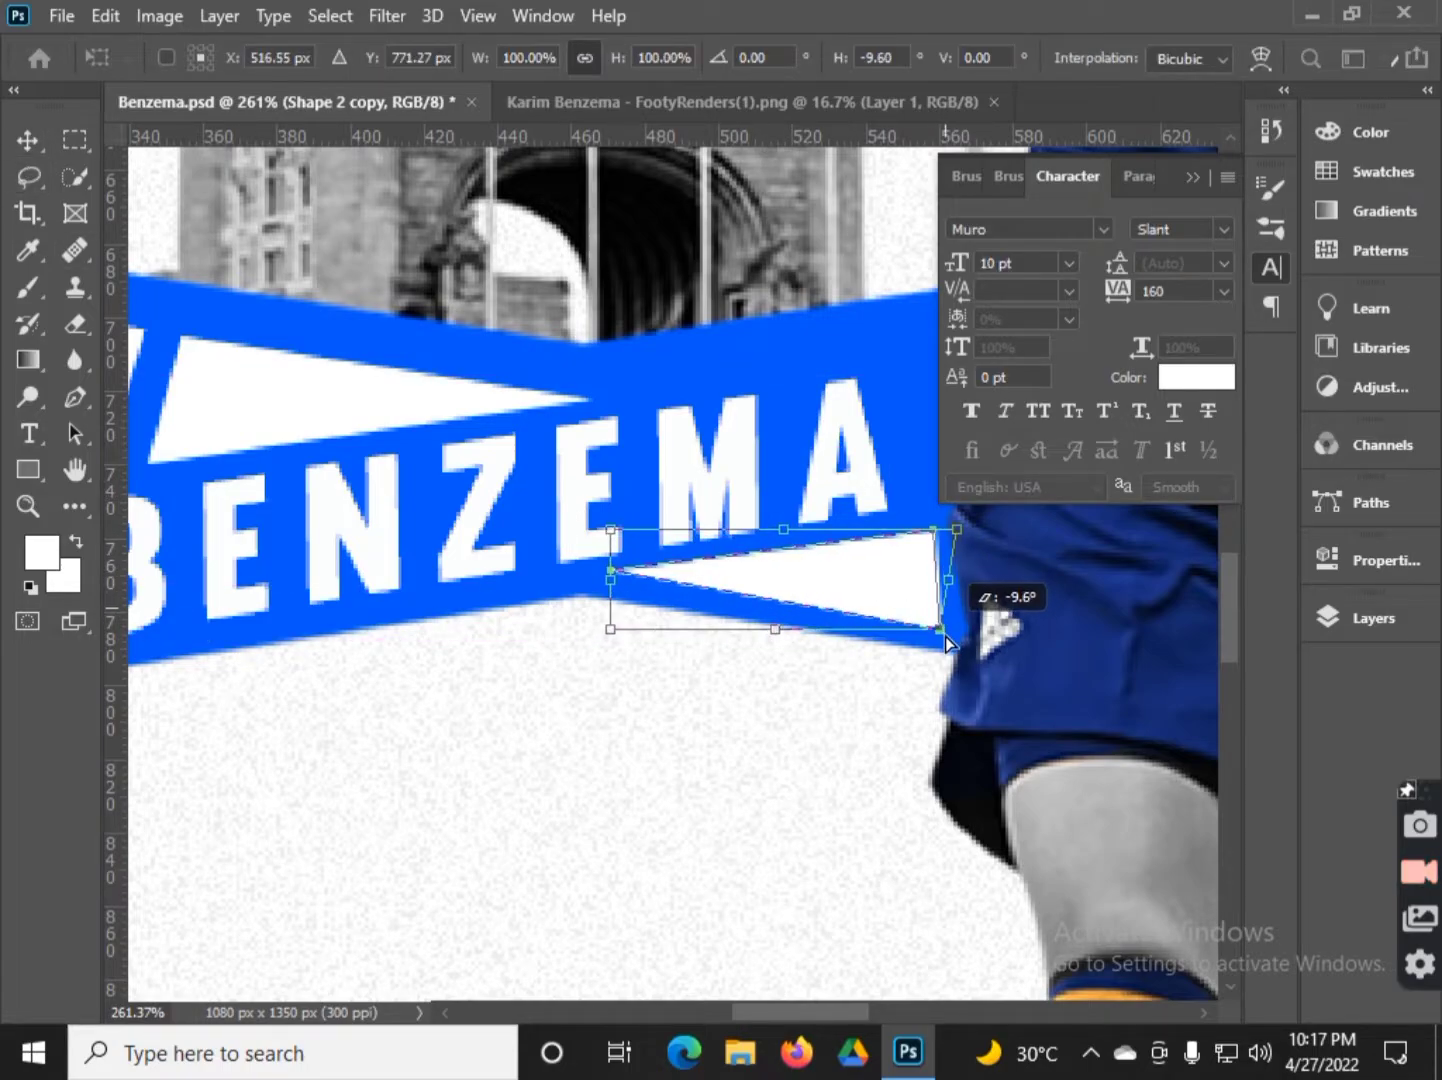
{"action": "left_click_drag", "start_coordinate": [941, 636], "coordinate": [944, 629]}
{"action": "key", "text": "Return"}
{"action": "scroll", "coordinate": [673, 648], "scroll_direction": "down", "scroll_amount": 5}
{"action": "scroll", "coordinate": [672, 648], "scroll_direction": "up", "scroll_amount": 2}
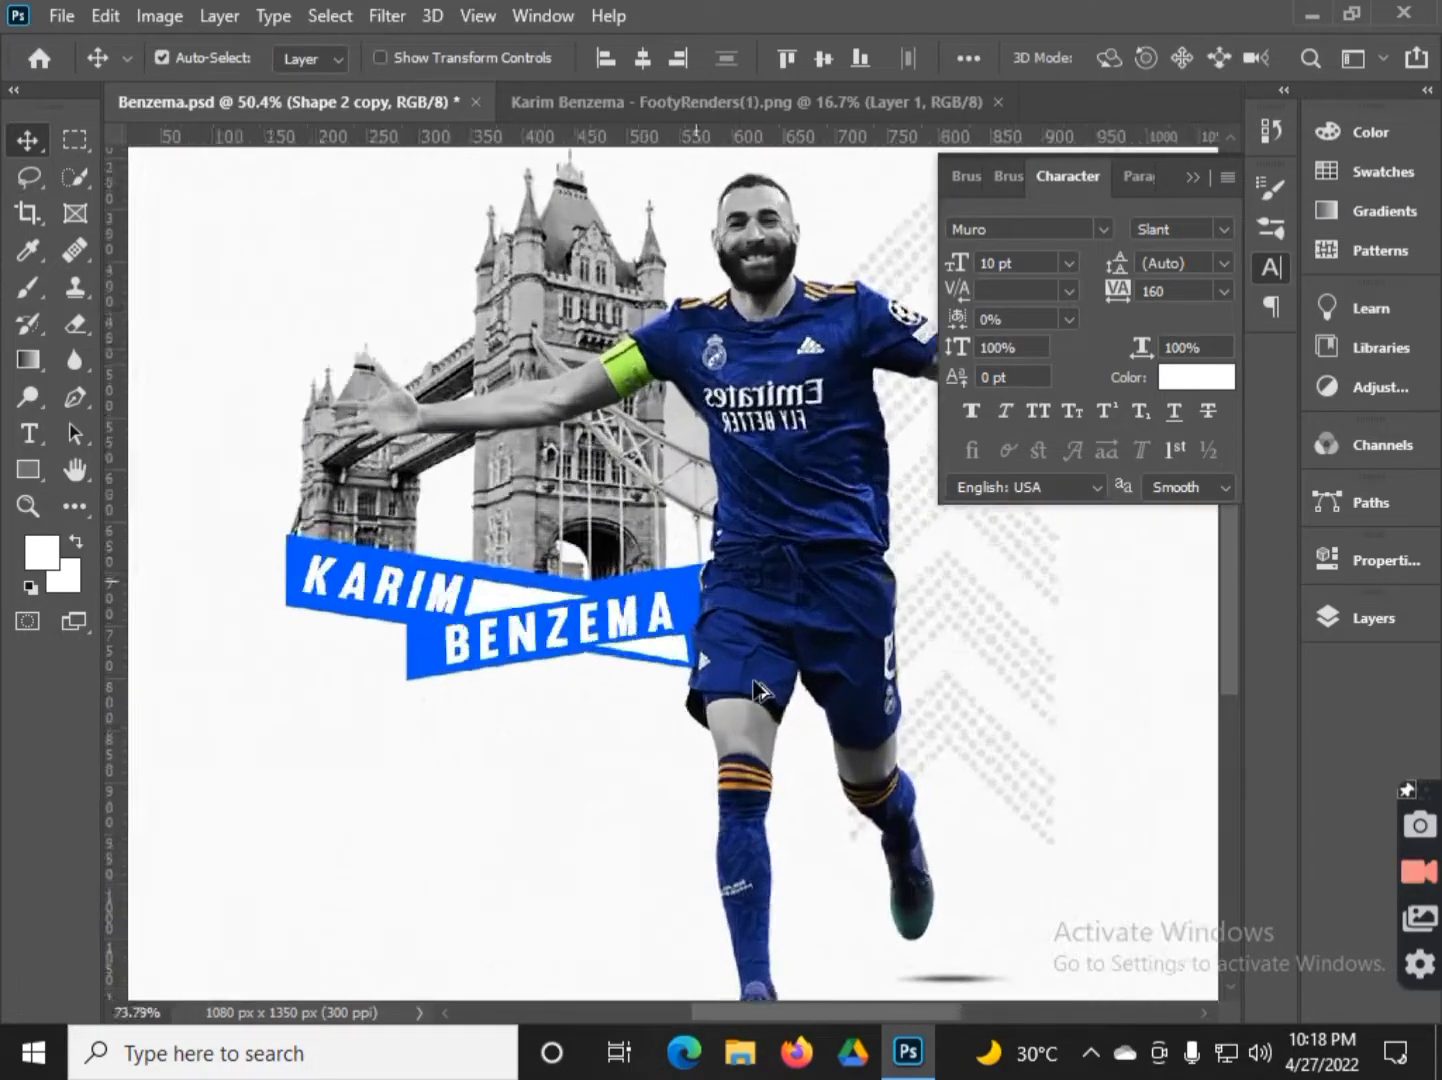
{"action": "scroll", "coordinate": [673, 648], "scroll_direction": "up", "scroll_amount": 2}
{"action": "key", "text": "ctrl+t"}
{"action": "key", "text": "Return"}
- Select the upper white triangle and recommit its transform
{"action": "left_click", "coordinate": [380, 695]}
{"action": "key", "text": "ctrl+t"}
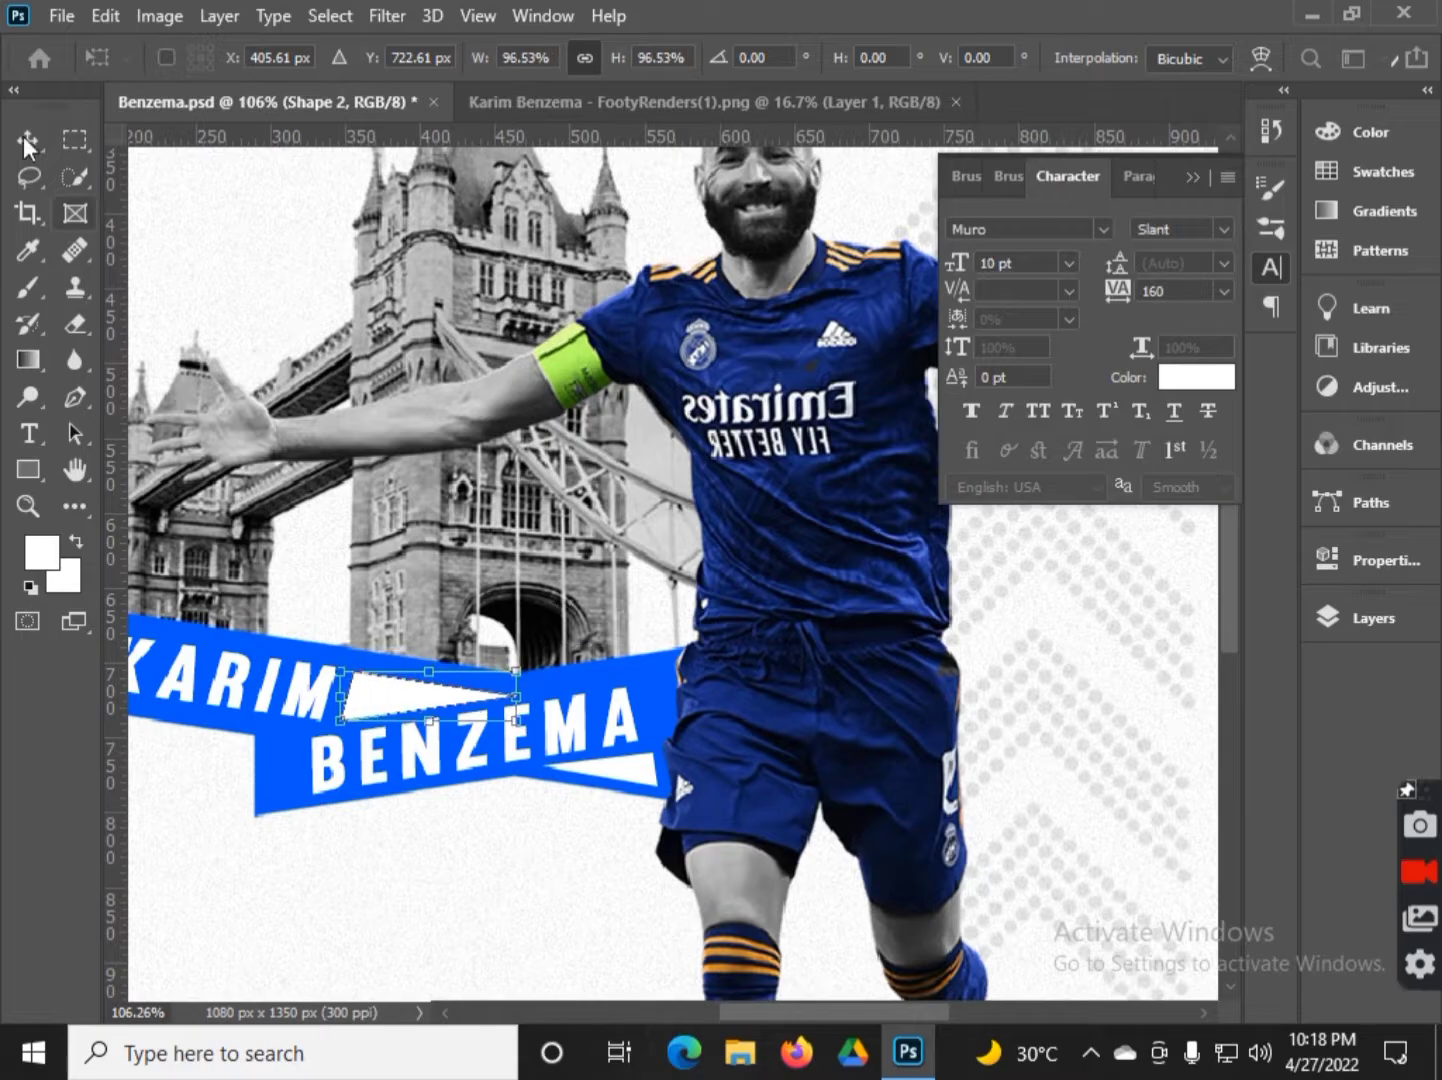
{"action": "key", "text": "Return"}
{"action": "scroll", "coordinate": [673, 648], "scroll_direction": "down", "scroll_amount": 5}
- Delete old background Layer 0 and add a new layer filled white
{"action": "left_click", "coordinate": [1373, 619]}
{"action": "left_click", "coordinate": [1105, 821]}
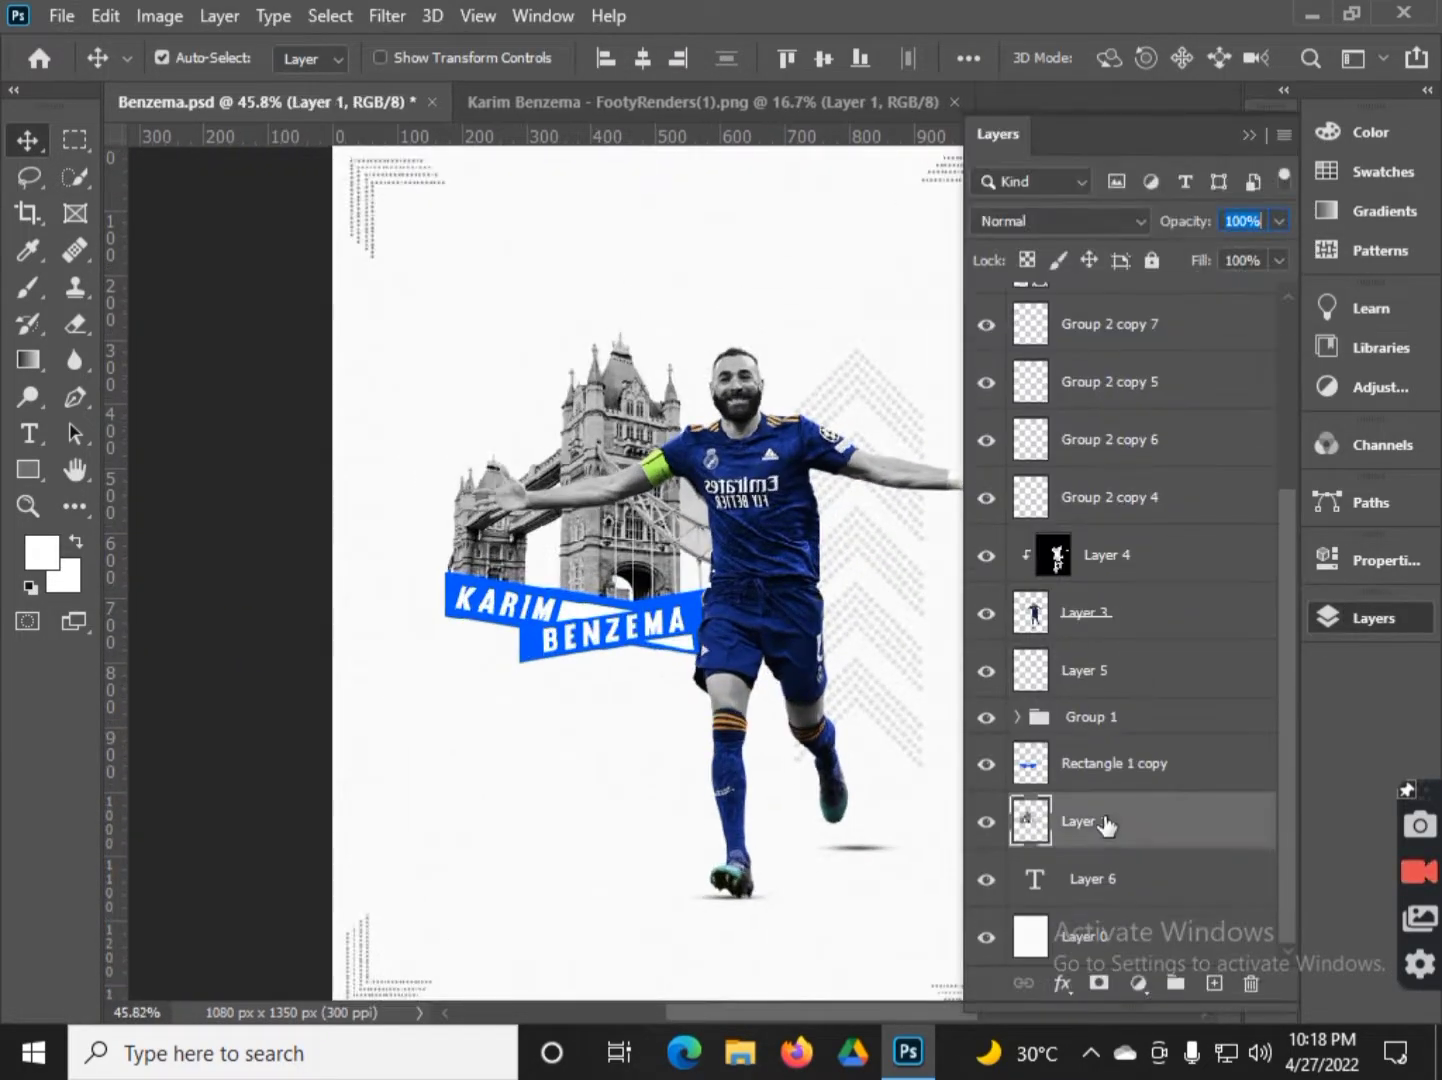
{"action": "left_click", "coordinate": [1090, 937]}
{"action": "left_click", "coordinate": [1250, 983]}
{"action": "key", "text": "ctrl+BackSpace"}
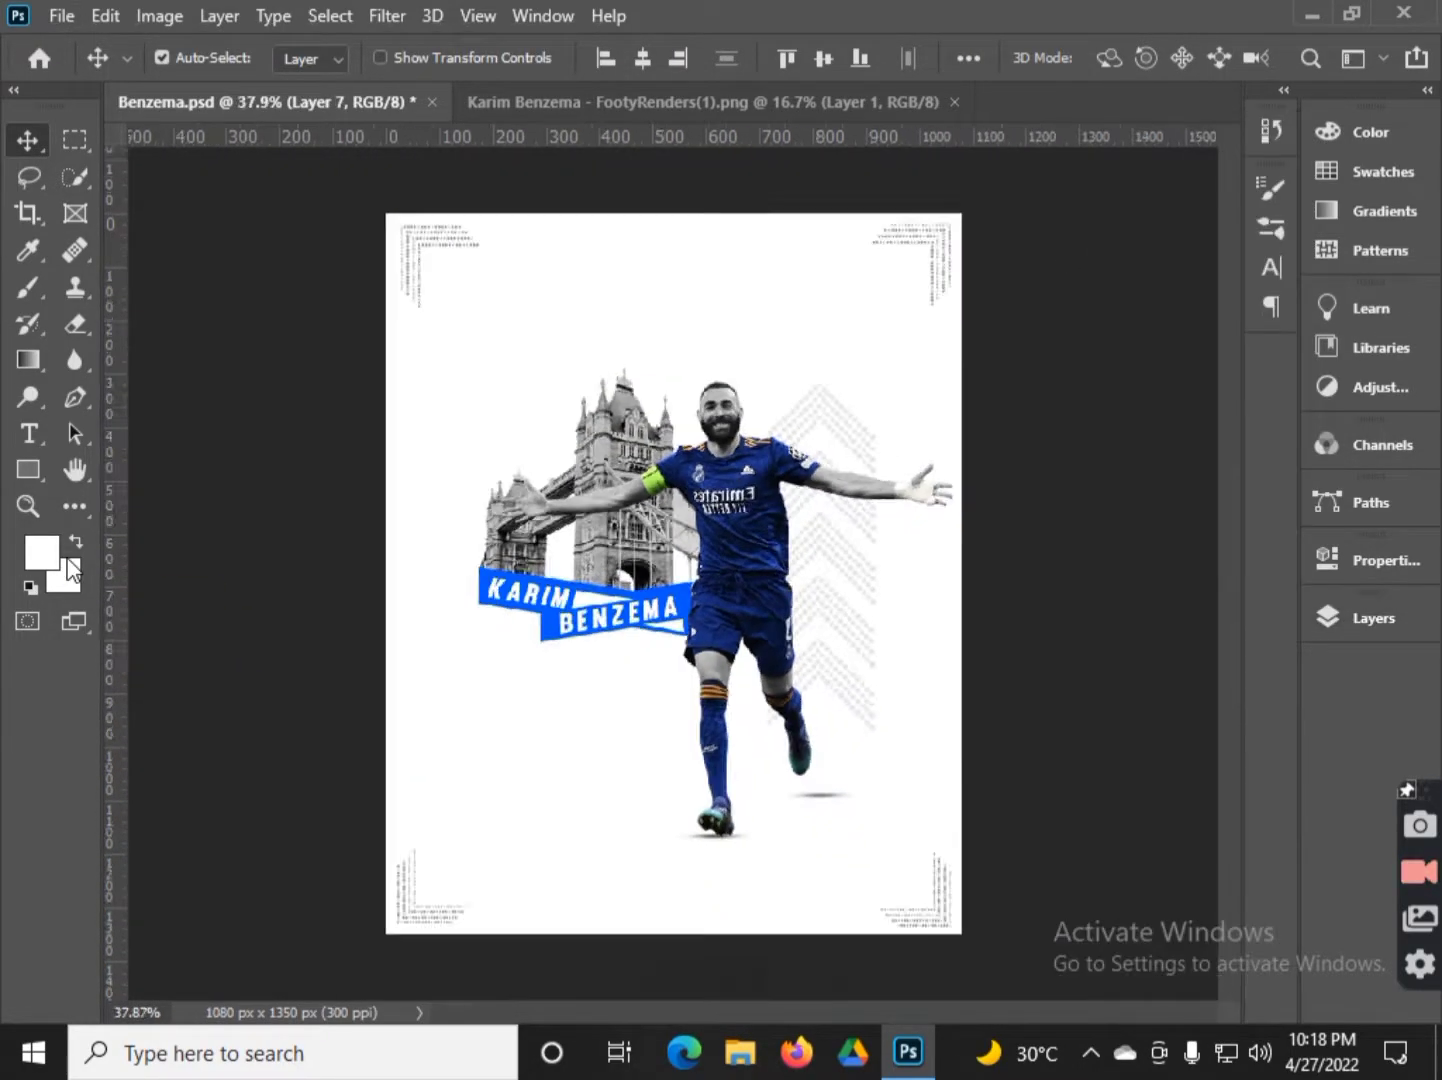
{"action": "key", "text": "ctrl+0"}
- Set Layer 5 to 50% opacity, collapse Group 1 and move Layer 6 lower in the stack
{"action": "key", "text": "F7"}
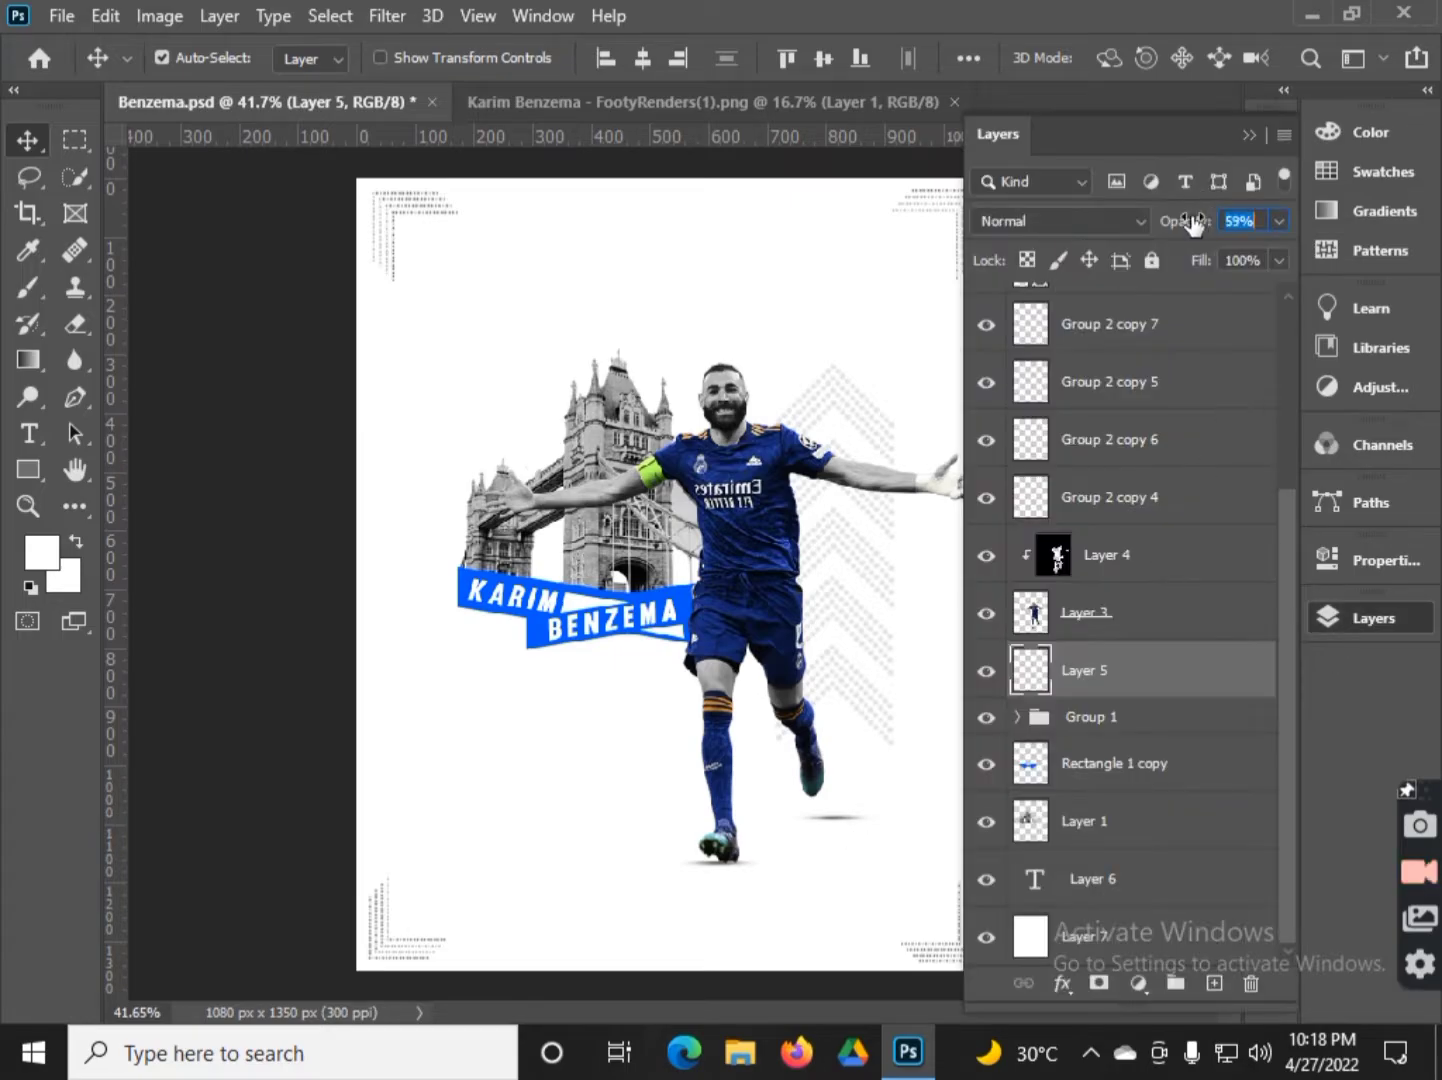
{"action": "key", "text": "F7"}
{"action": "left_click", "coordinate": [1339, 617]}
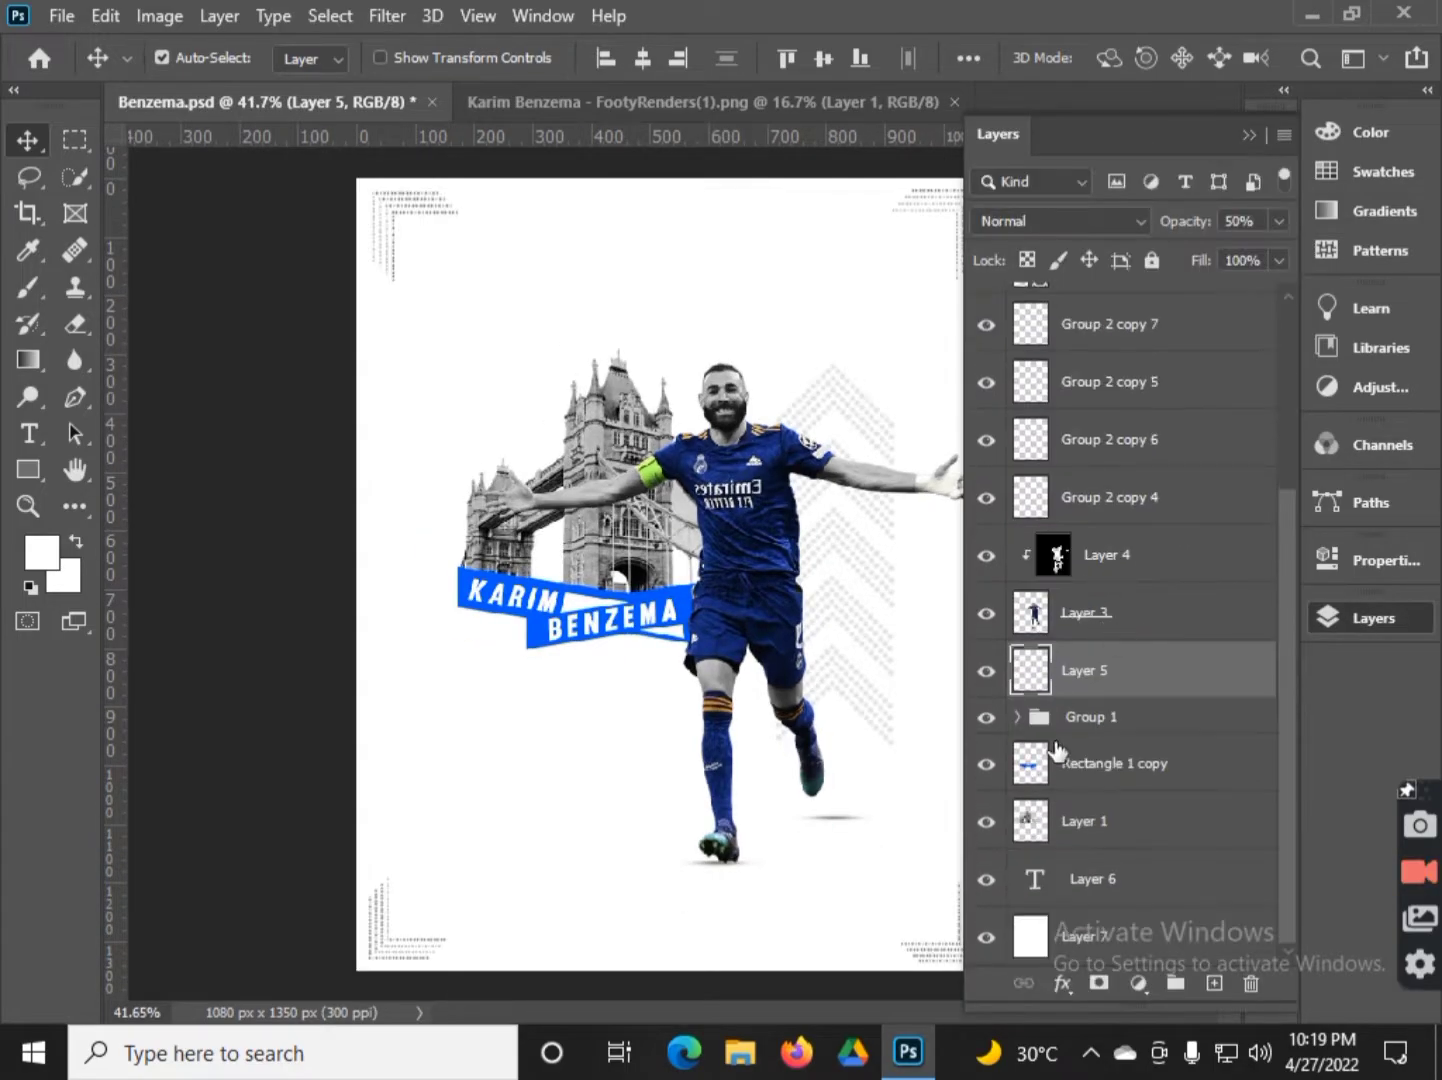
{"action": "left_click", "coordinate": [1022, 727]}
{"action": "left_click", "coordinate": [1018, 486]}
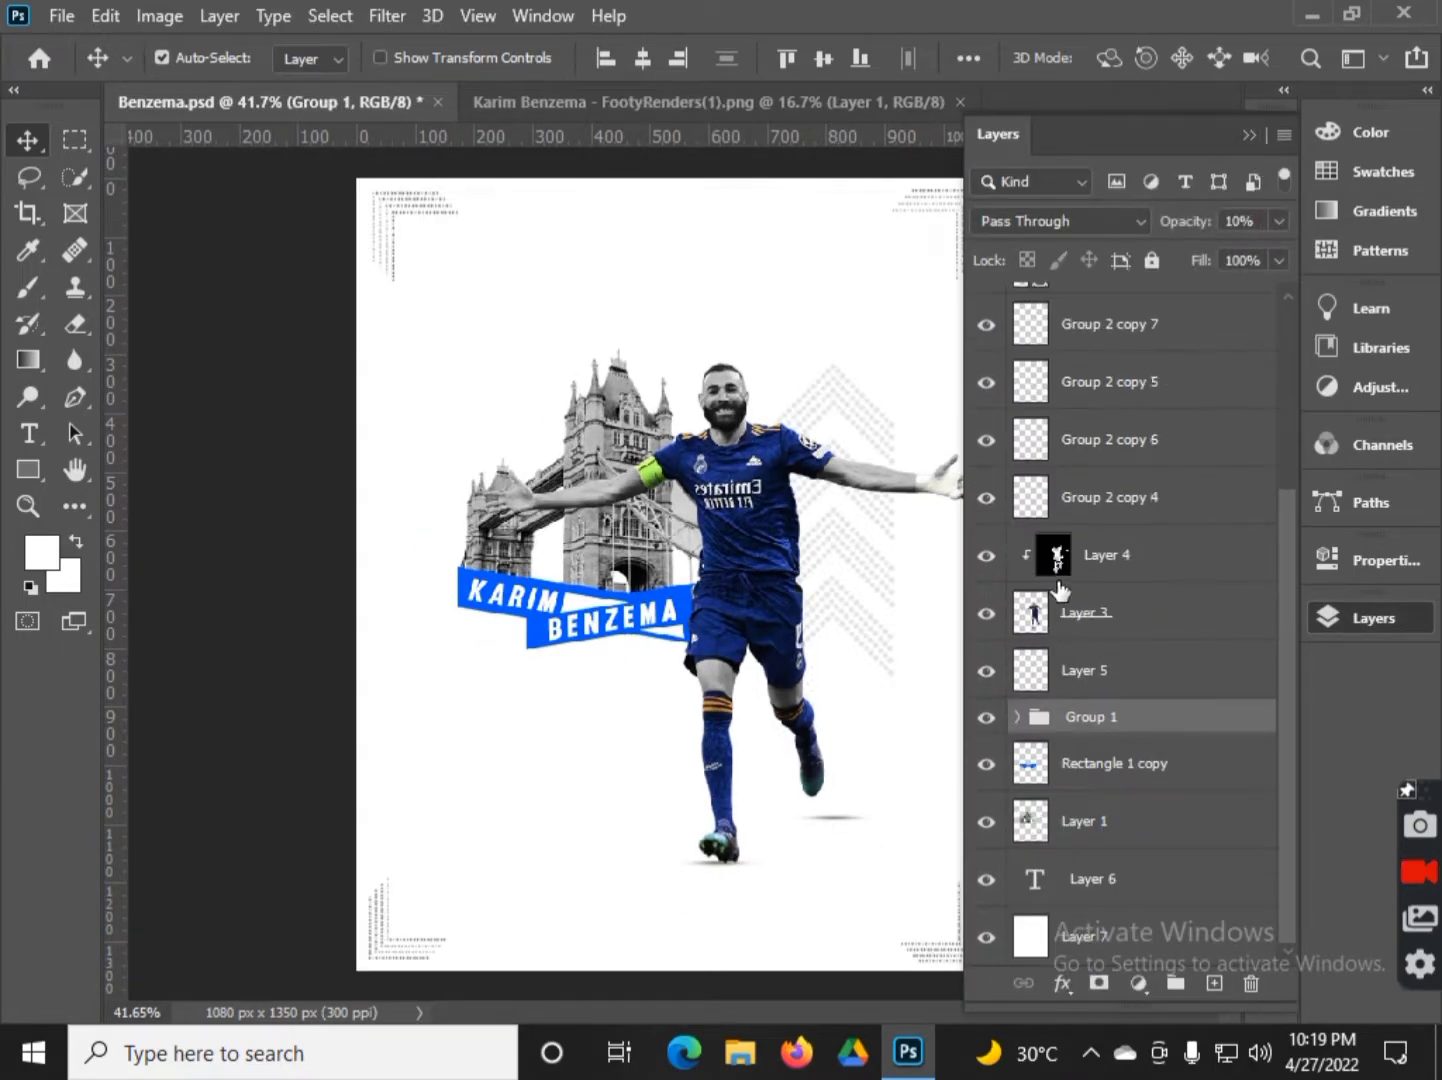
{"action": "left_click", "coordinate": [1085, 825]}
{"action": "left_click", "coordinate": [1085, 878]}
{"action": "left_click_drag", "start_coordinate": [1061, 890], "coordinate": [1218, 946]}
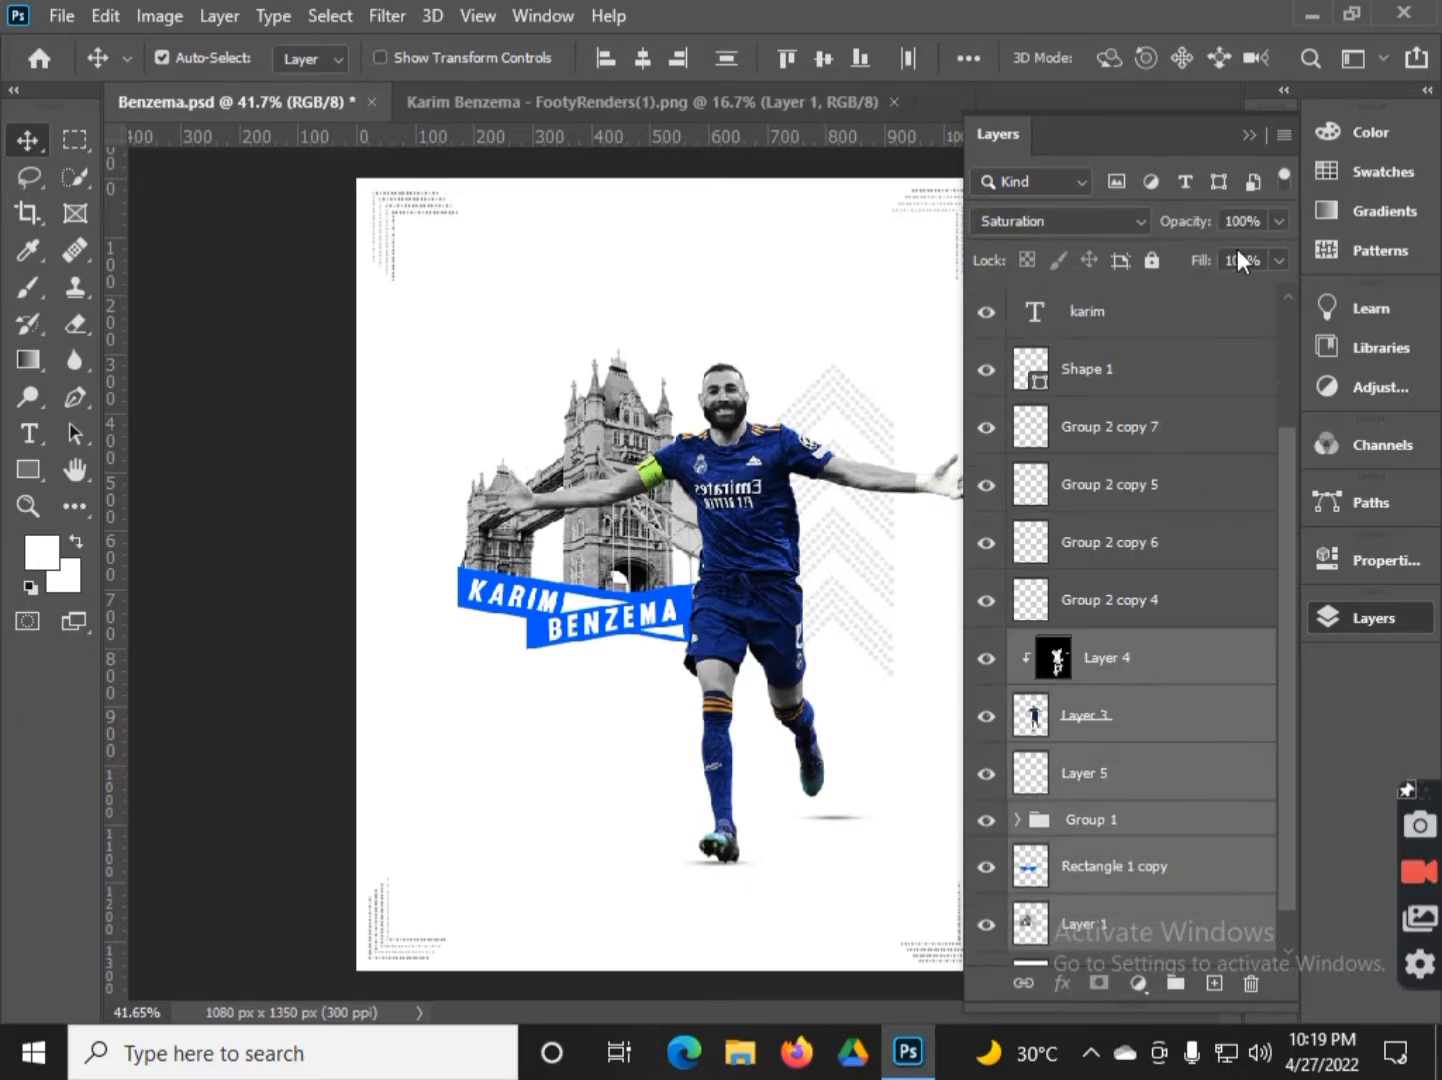
{"action": "key", "text": "F7"}
- Scale the selected artwork up slightly, shift it into place, then select all layers
{"action": "key", "text": "ctrl+t"}
{"action": "left_click_drag", "start_coordinate": [988, 178], "coordinate": [1008, 148]}
{"action": "left_click_drag", "start_coordinate": [959, 276], "coordinate": [929, 326]}
{"action": "key", "text": "Return"}
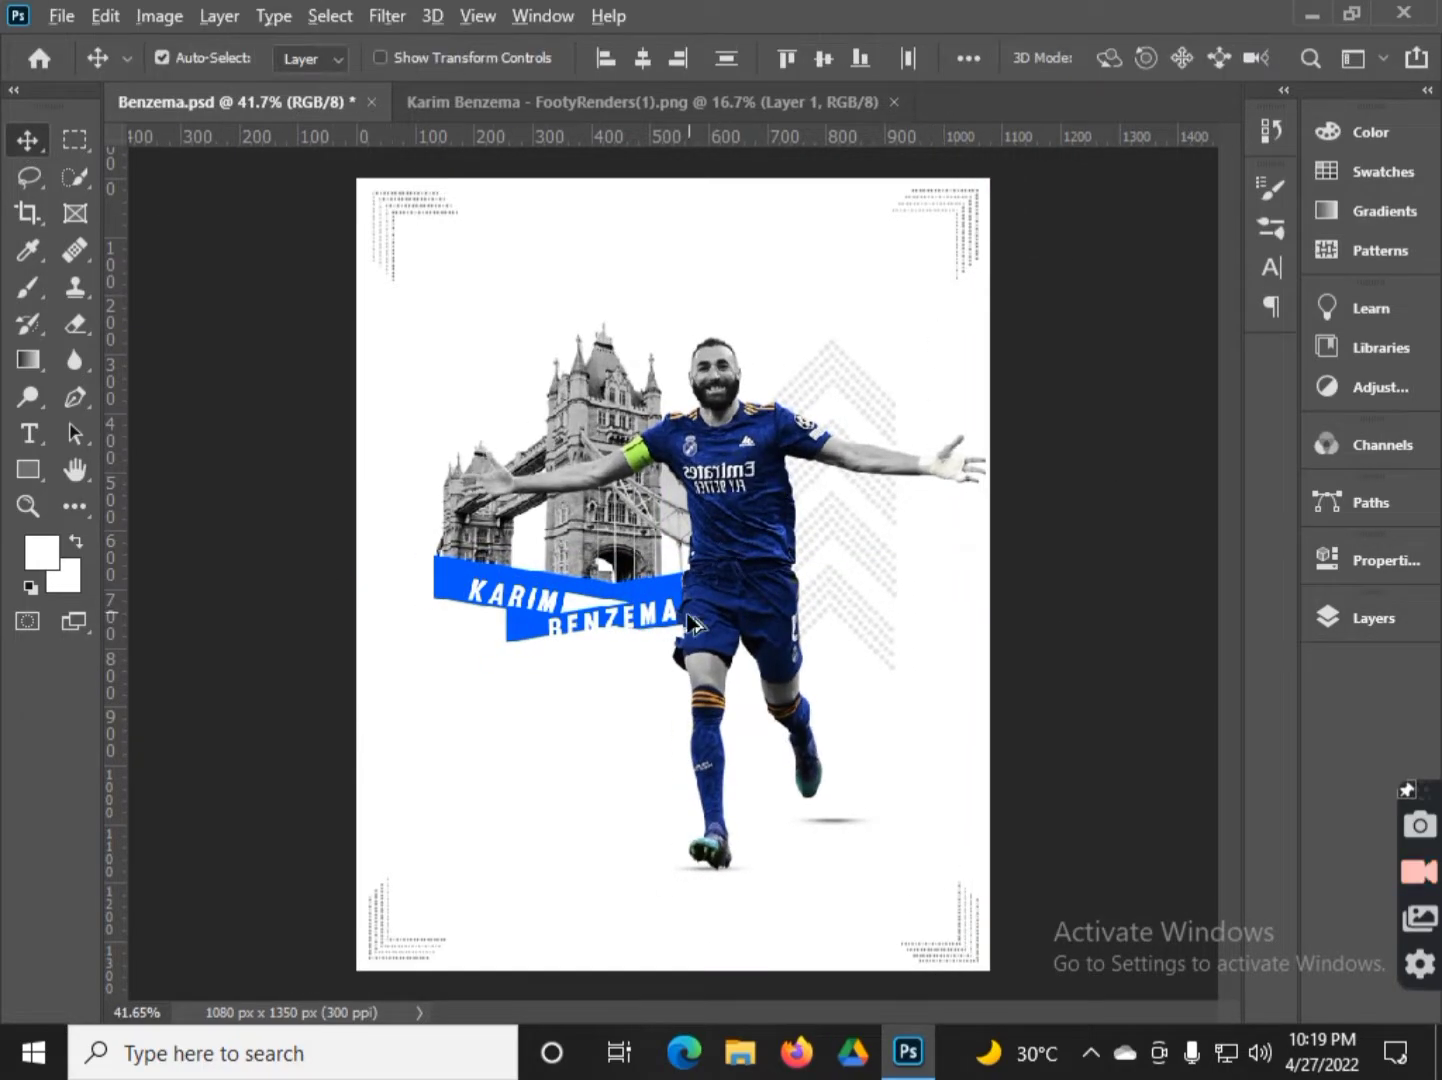
{"action": "key", "text": "F7"}
{"action": "key", "text": "ctrl+alt+a"}
- Enlarge the whole composition to about 105%
{"action": "key", "text": "F7"}
{"action": "key", "text": "ctrl+t"}
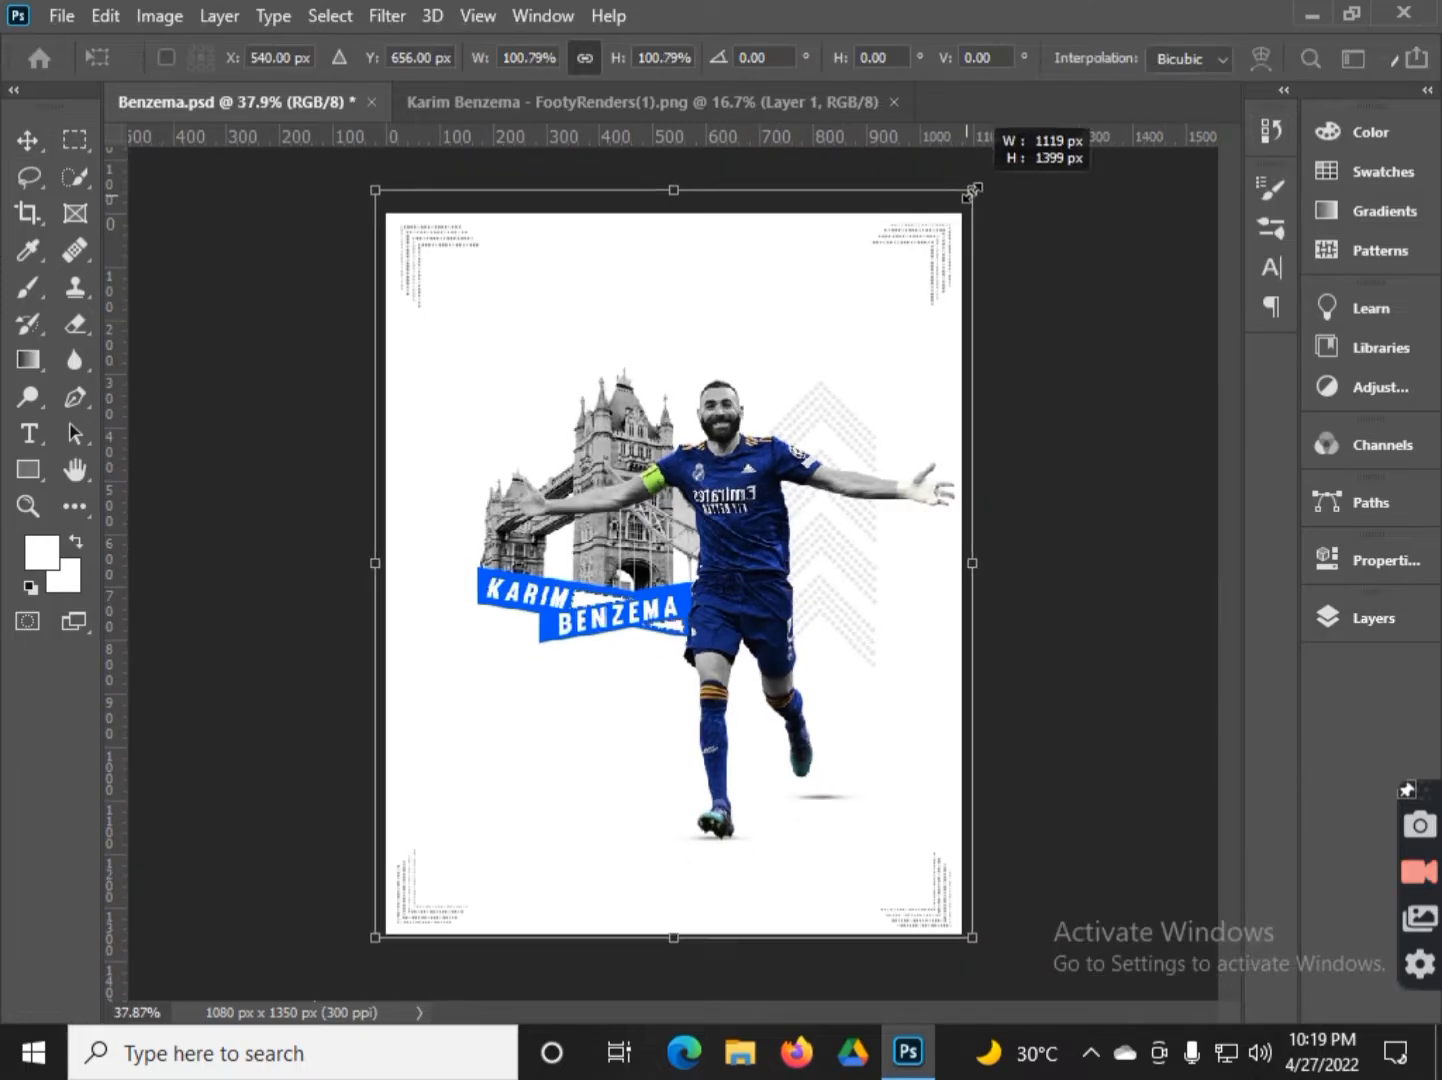
{"action": "left_click_drag", "start_coordinate": [975, 140], "coordinate": [962, 159]}
{"action": "key", "text": "Return"}
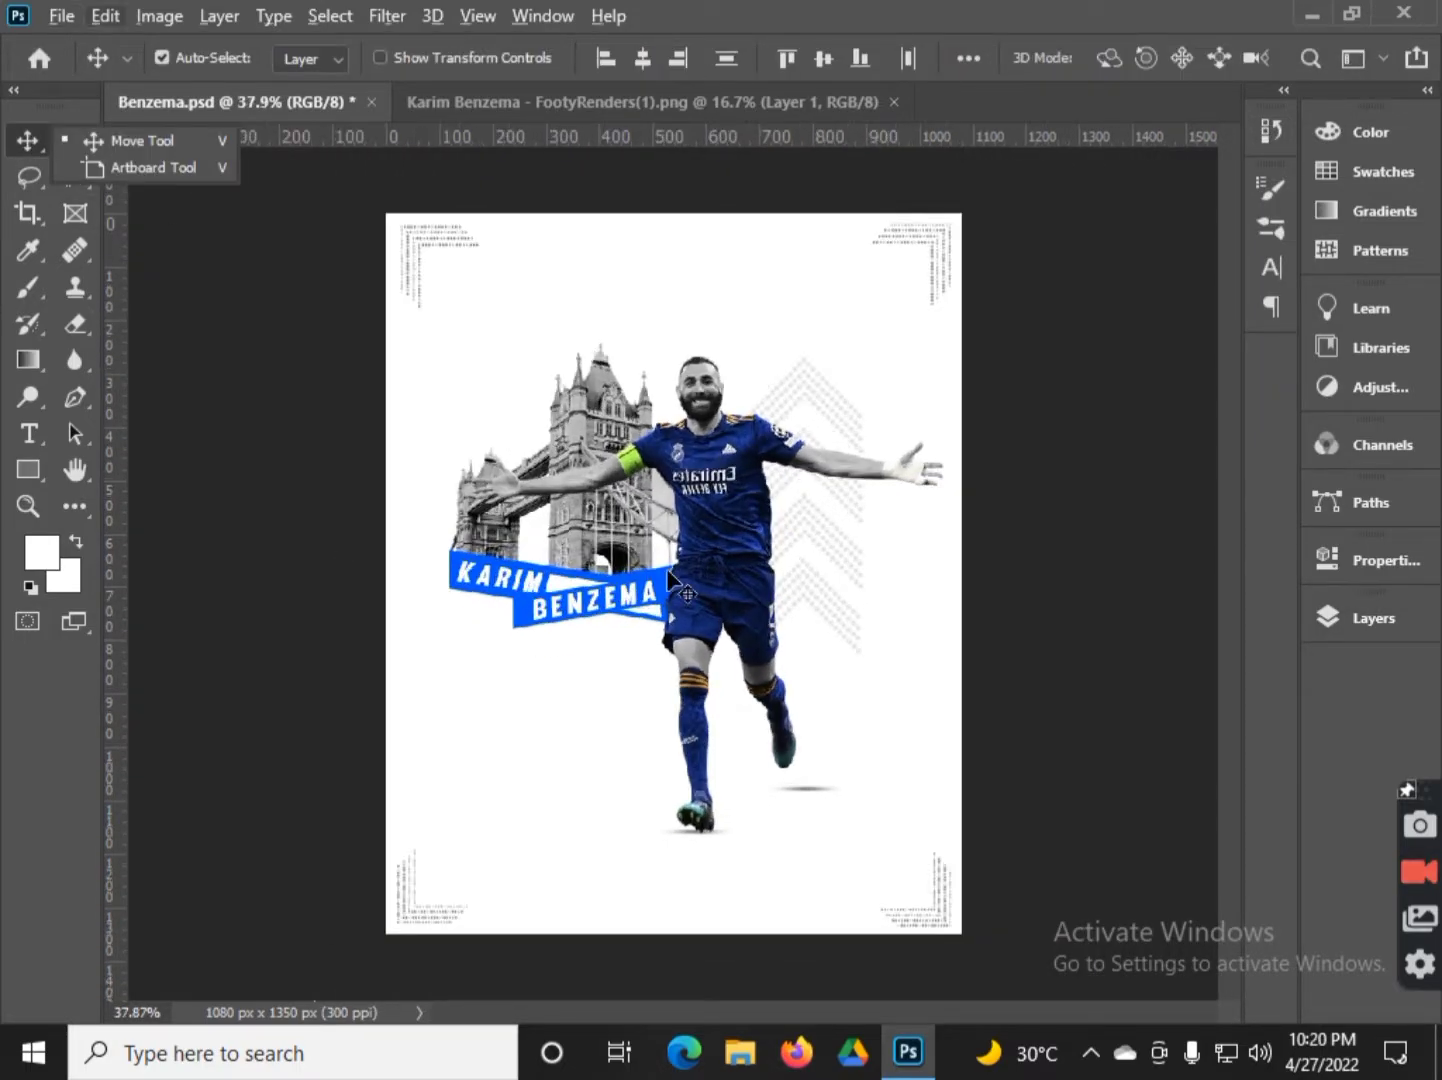
- Select the blue banner, then the upper white triangle for transforming
{"action": "left_click", "coordinate": [630, 592]}
{"action": "scroll", "coordinate": [661, 540], "scroll_direction": "up", "scroll_amount": 5}
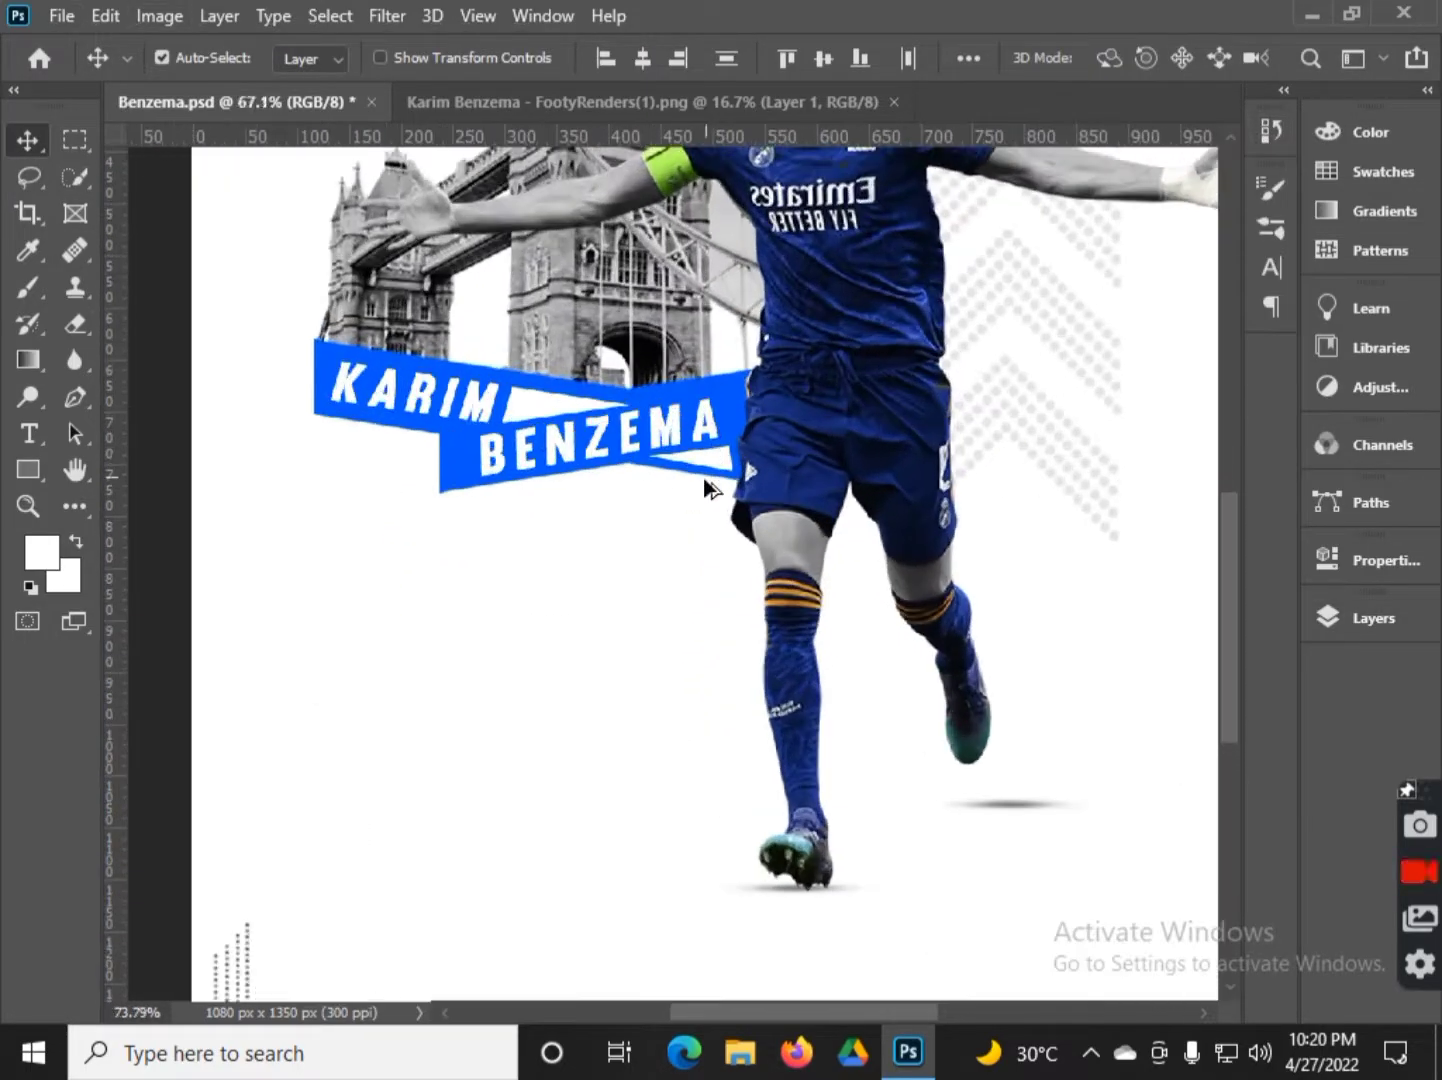
{"action": "scroll", "coordinate": [598, 481], "scroll_direction": "down", "scroll_amount": 3}
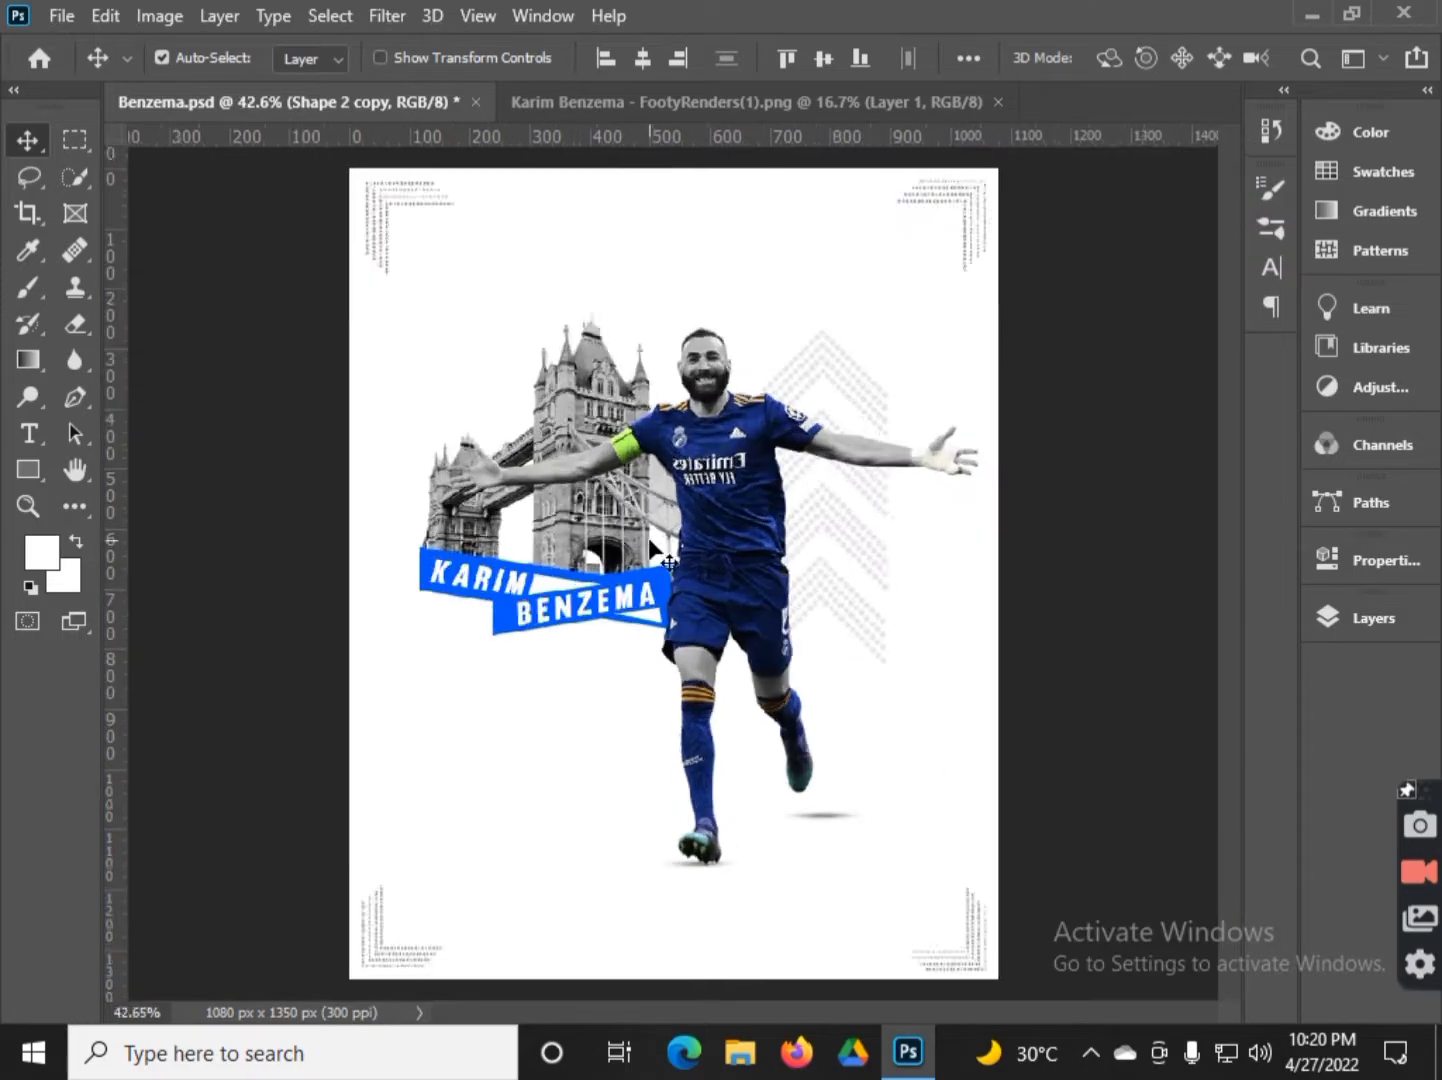
{"action": "scroll", "coordinate": [620, 560], "scroll_direction": "up", "scroll_amount": 4}
{"action": "left_click", "coordinate": [600, 574]}
{"action": "key", "text": "ctrl+t"}
{"action": "scroll", "coordinate": [668, 619], "scroll_direction": "down", "scroll_amount": 3}
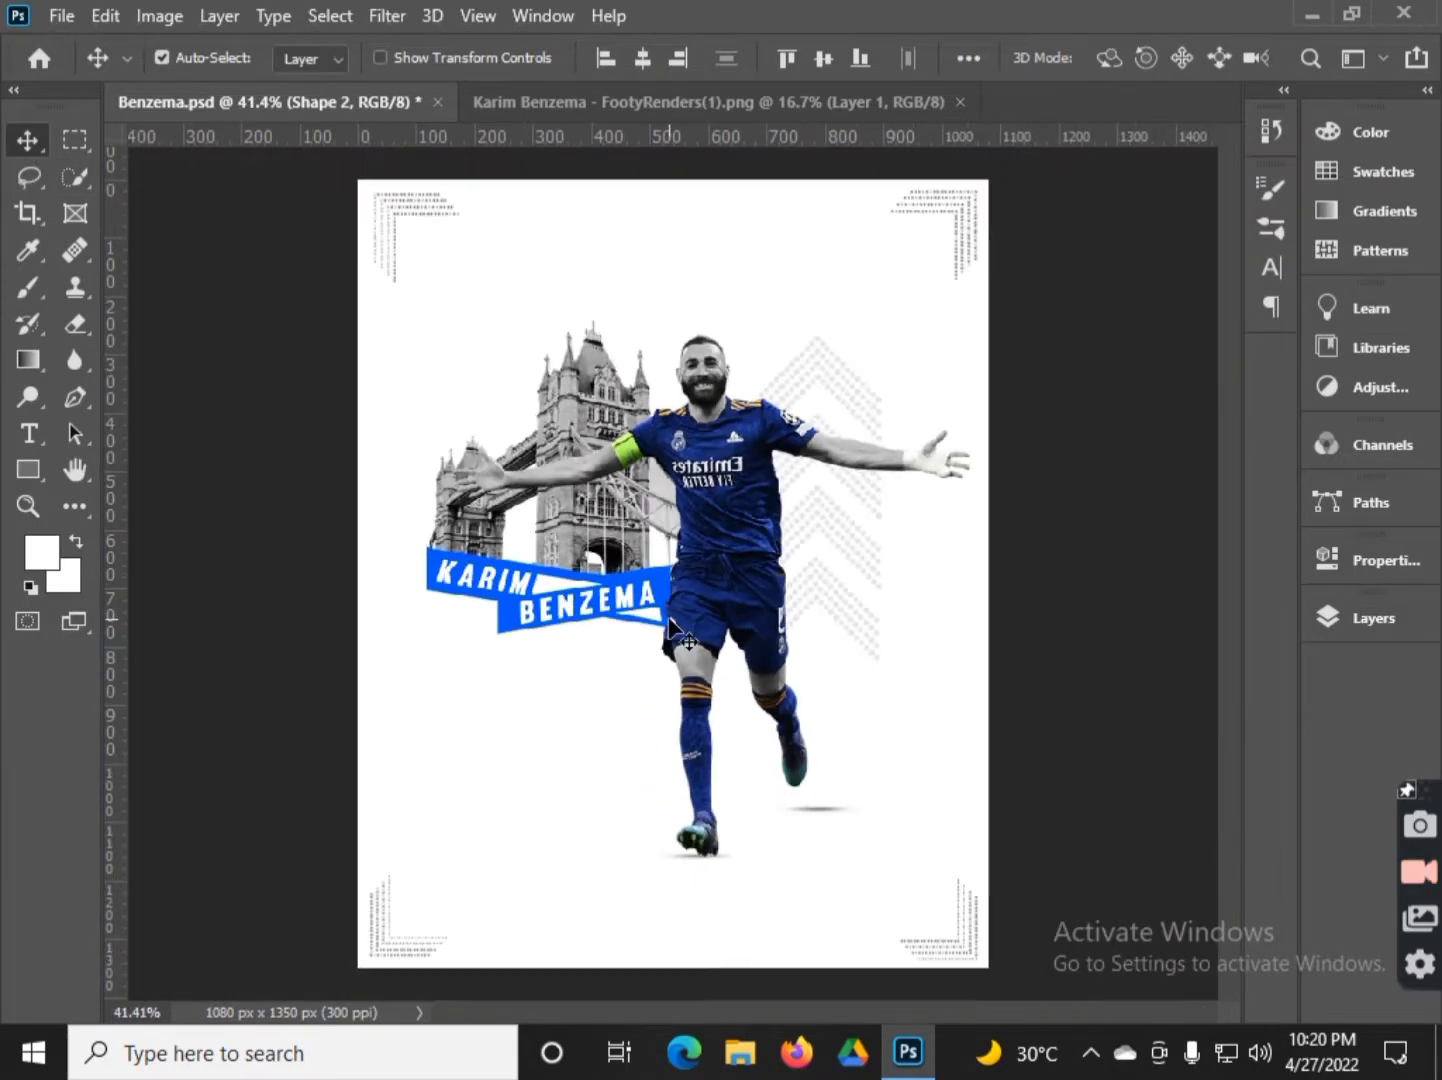
{"action": "scroll", "coordinate": [418, 805], "scroll_direction": "up", "scroll_amount": 1}
- Delete the top-right dotted corner ornament and switch to the Pen tool's fill options
{"action": "left_click", "coordinate": [418, 804]}
{"action": "scroll", "coordinate": [410, 808], "scroll_direction": "up", "scroll_amount": 5}
{"action": "scroll", "coordinate": [396, 813], "scroll_direction": "down", "scroll_amount": 5}
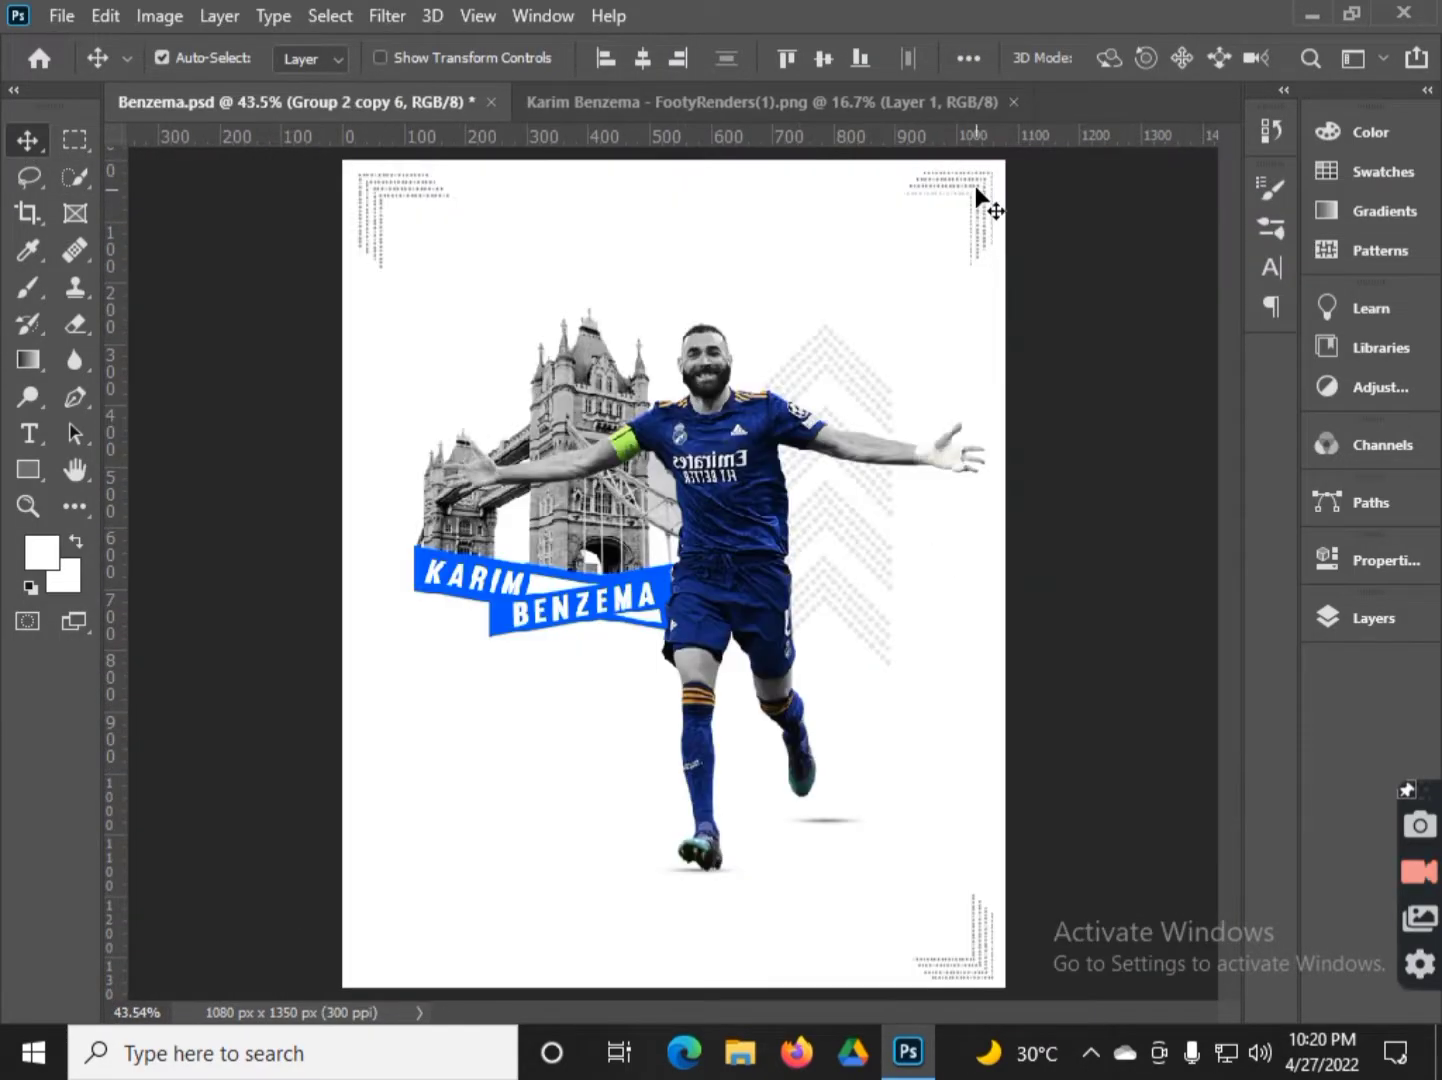
{"action": "scroll", "coordinate": [985, 201], "scroll_direction": "up", "scroll_amount": 4}
{"action": "key", "text": "Delete"}
{"action": "scroll", "coordinate": [987, 185], "scroll_direction": "down", "scroll_amount": 5}
{"action": "scroll", "coordinate": [645, 635], "scroll_direction": "up", "scroll_amount": 1}
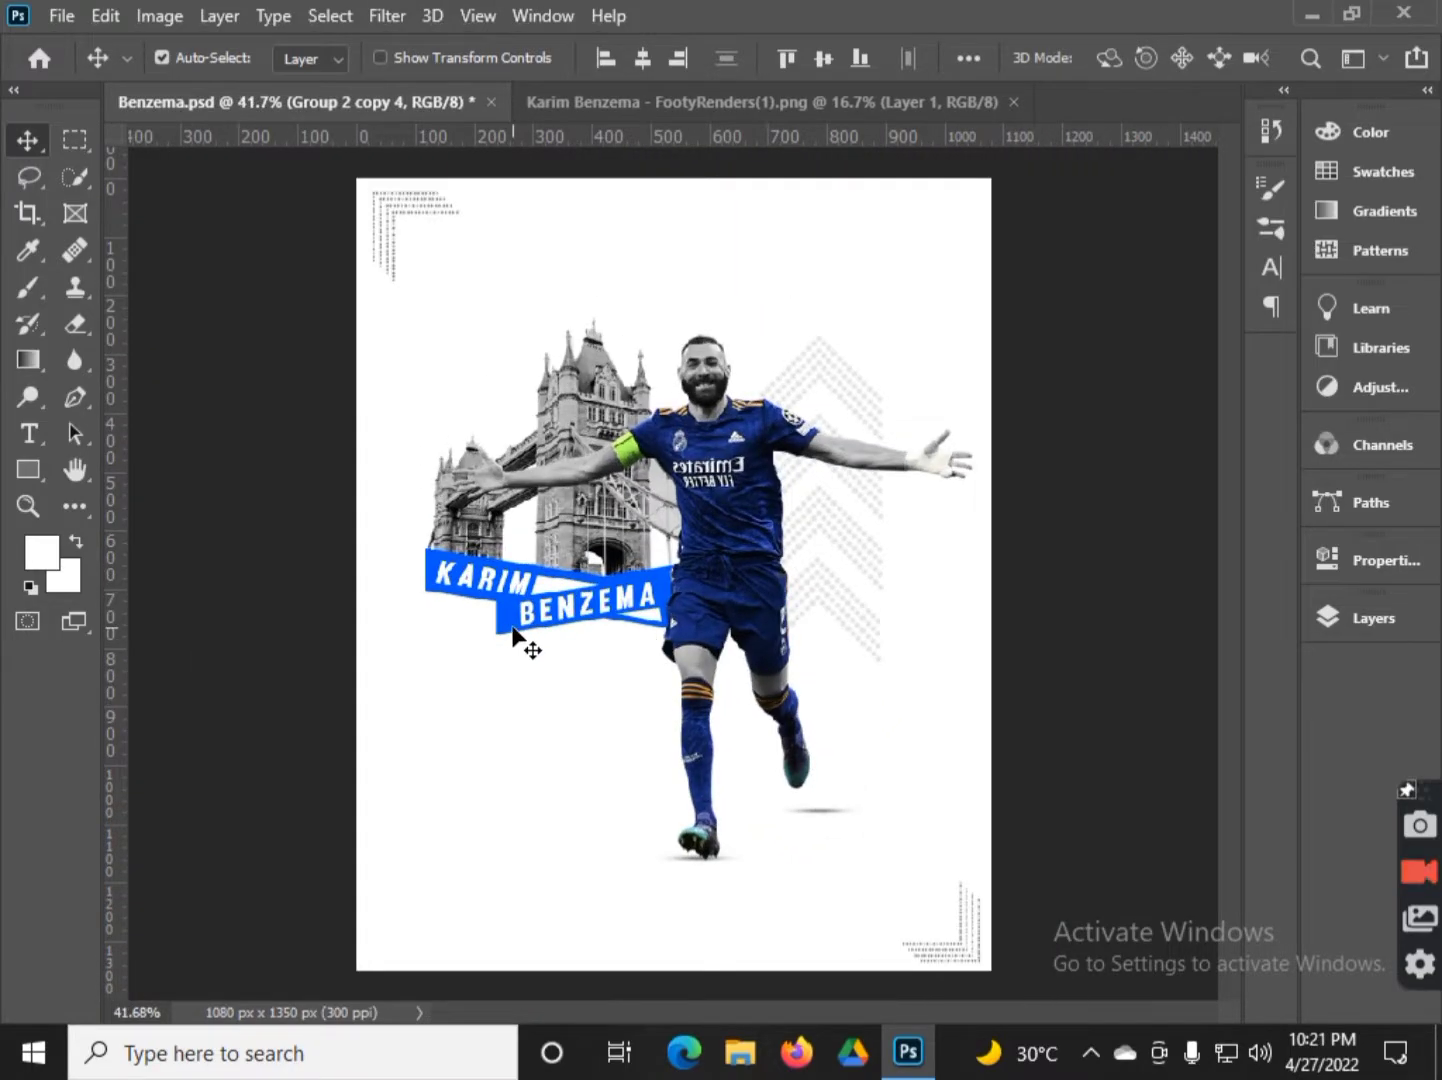
{"action": "scroll", "coordinate": [501, 620], "scroll_direction": "up", "scroll_amount": 1}
{"action": "scroll", "coordinate": [494, 608], "scroll_direction": "down", "scroll_amount": 1}
{"action": "key", "text": "p"}
{"action": "left_click", "coordinate": [315, 58]}
- Draw an unfilled angled corner line and bring it to the top of the layer stack
{"action": "left_click", "coordinate": [148, 111]}
{"action": "scroll", "coordinate": [437, 733], "scroll_direction": "up", "scroll_amount": 1}
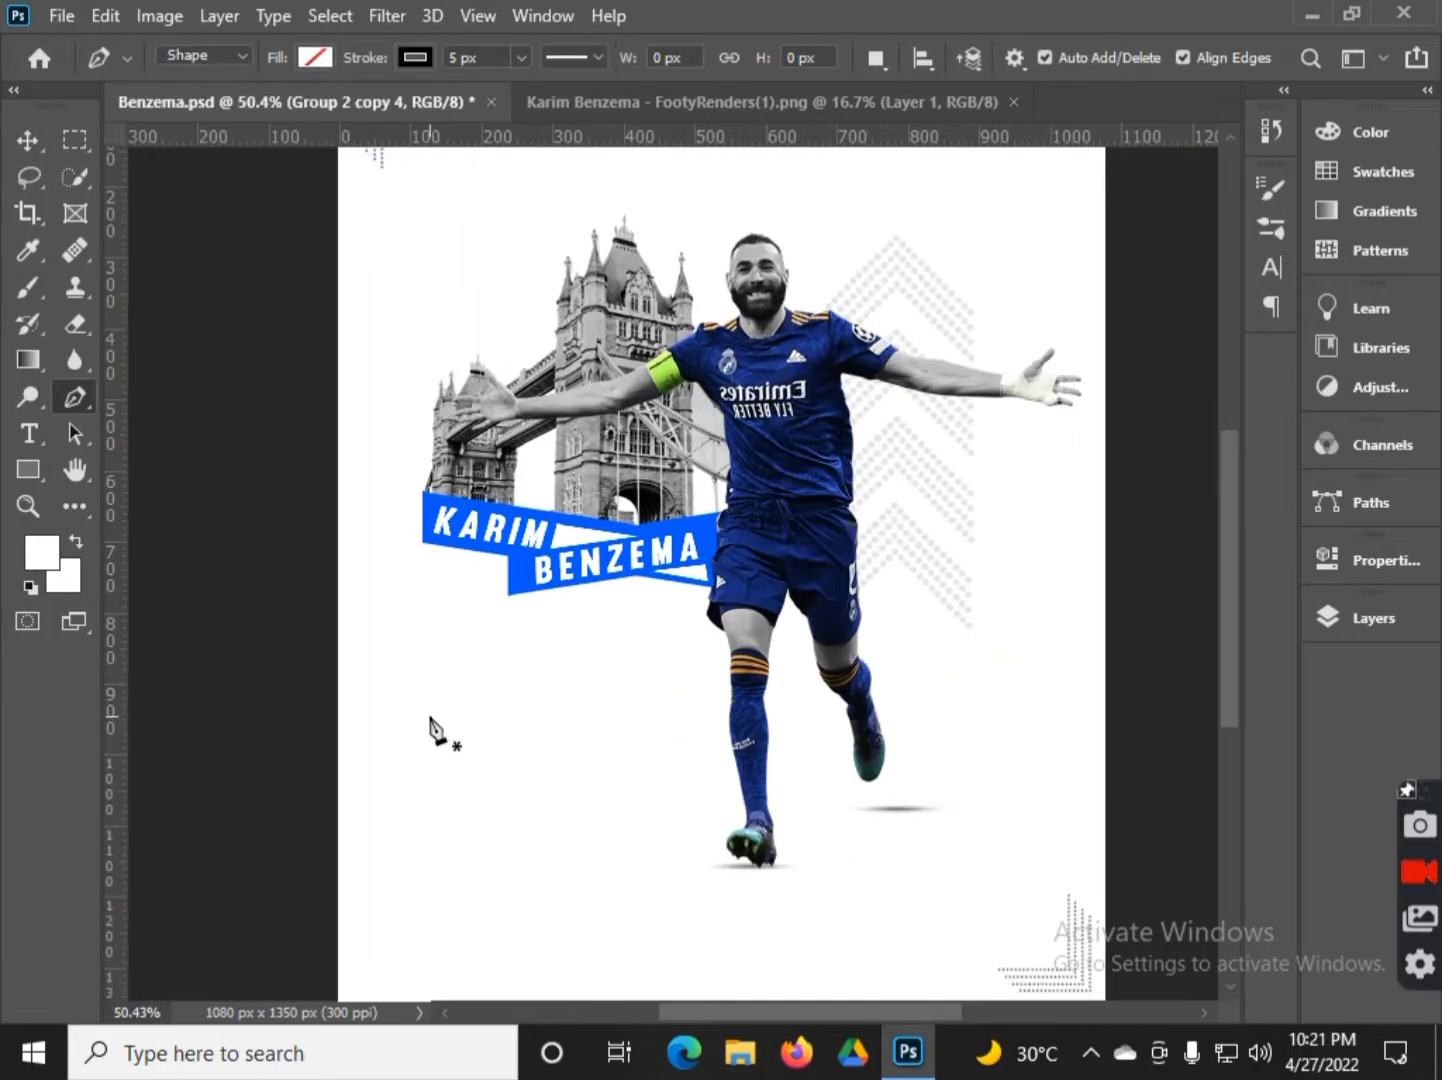
{"action": "scroll", "coordinate": [438, 734], "scroll_direction": "up", "scroll_amount": 1}
{"action": "left_click_drag", "start_coordinate": [437, 734], "coordinate": [476, 538]}
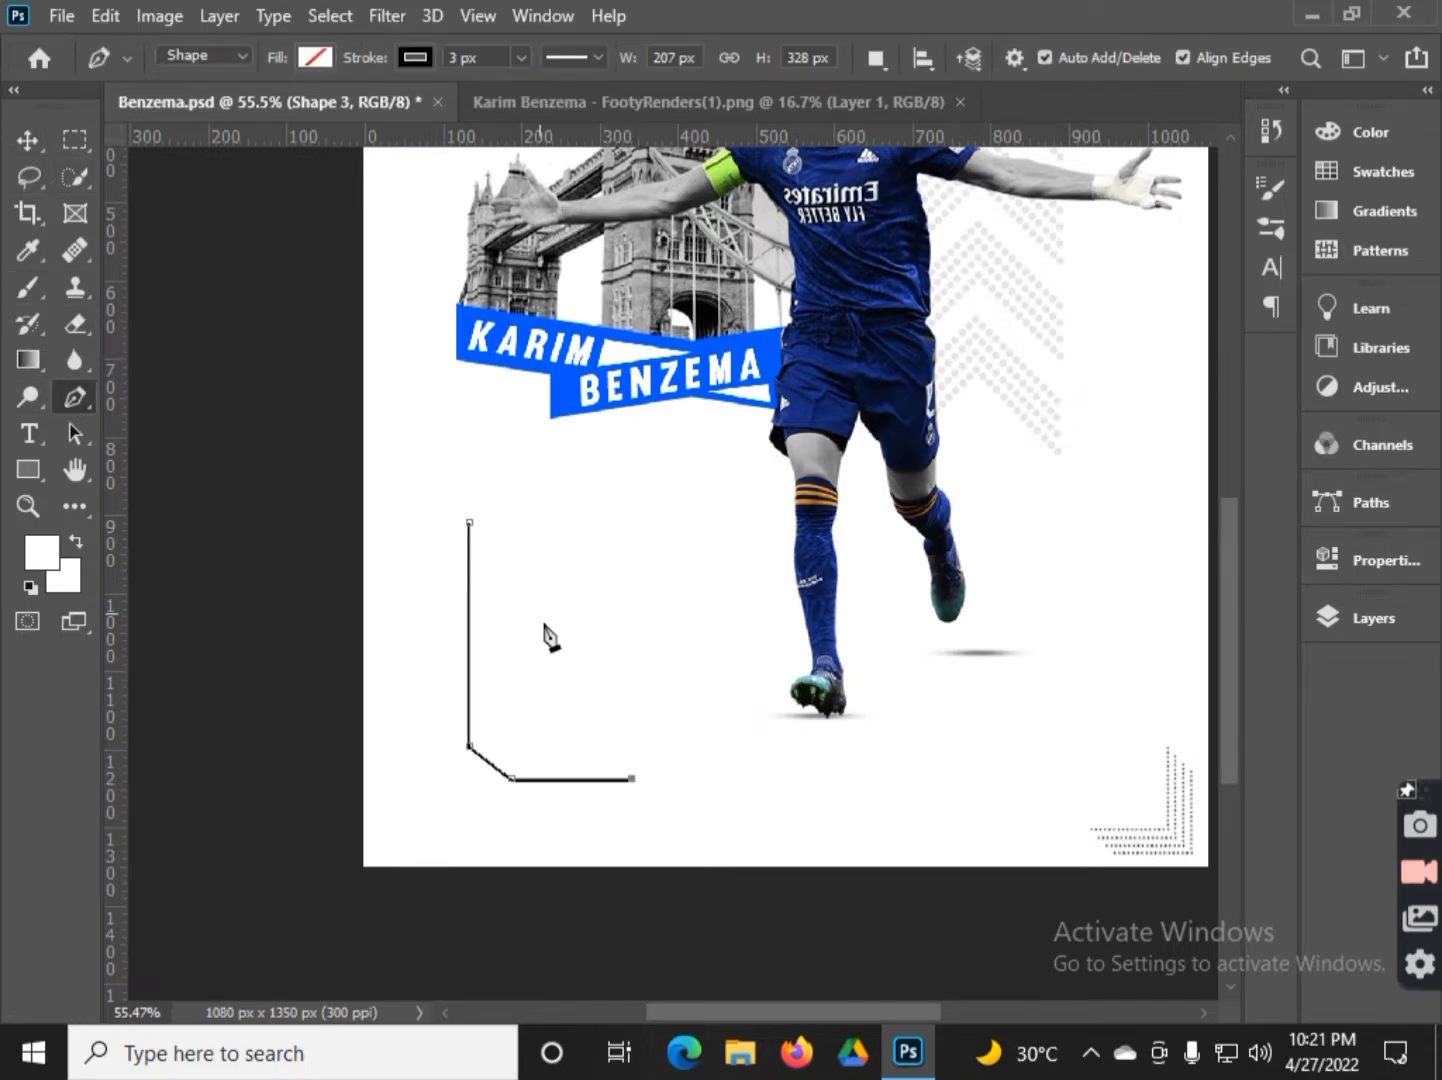
{"action": "key", "text": "v"}
{"action": "key", "text": "F7"}
{"action": "key", "text": "ctrl+shift+bracketright"}
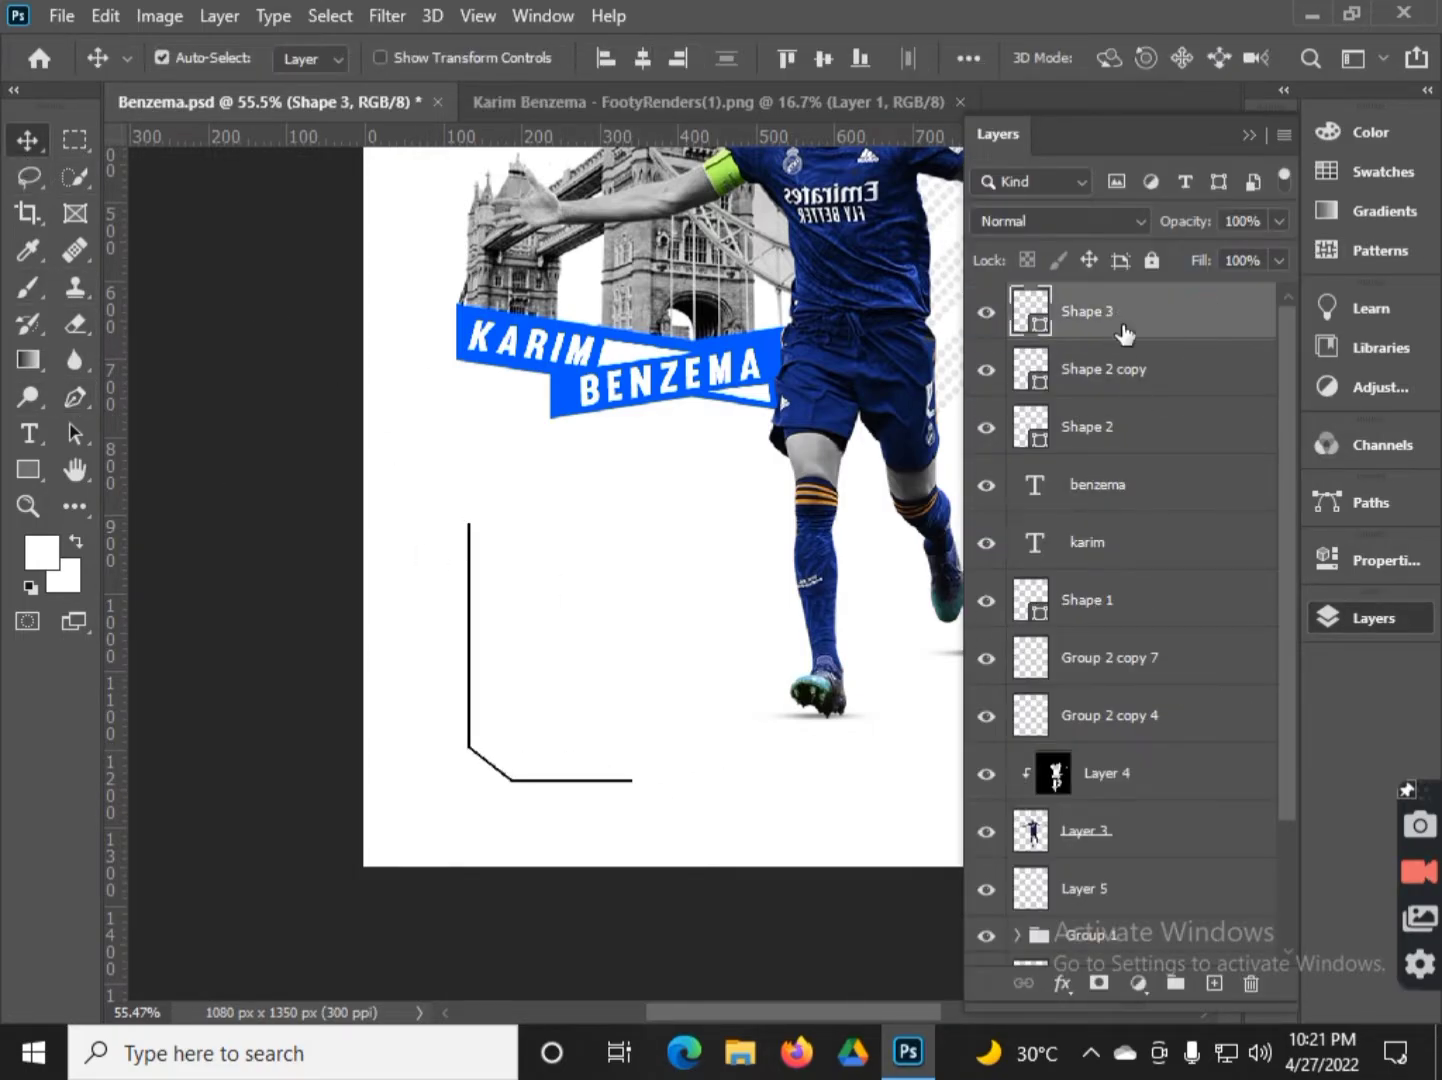
{"action": "key", "text": "p"}
{"action": "right_click", "coordinate": [1099, 311]}
{"action": "left_click", "coordinate": [540, 757]}
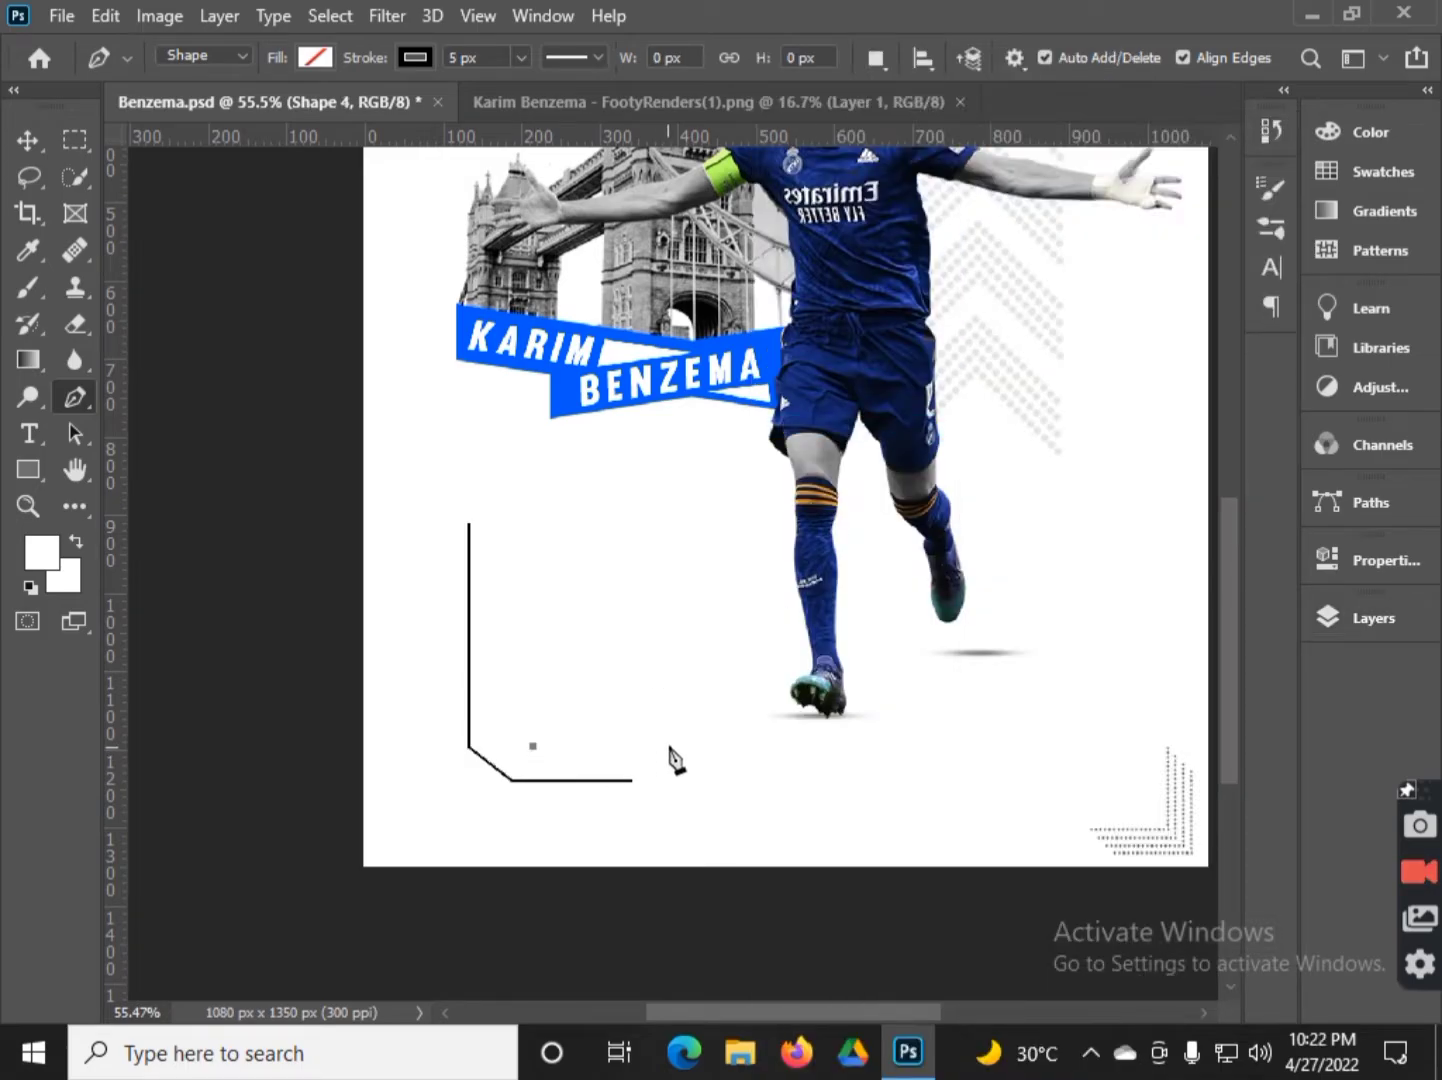
- Fit the poster on screen and transform the lower-left lines into place
{"action": "key", "text": "ctrl+0"}
{"action": "key", "text": "v"}
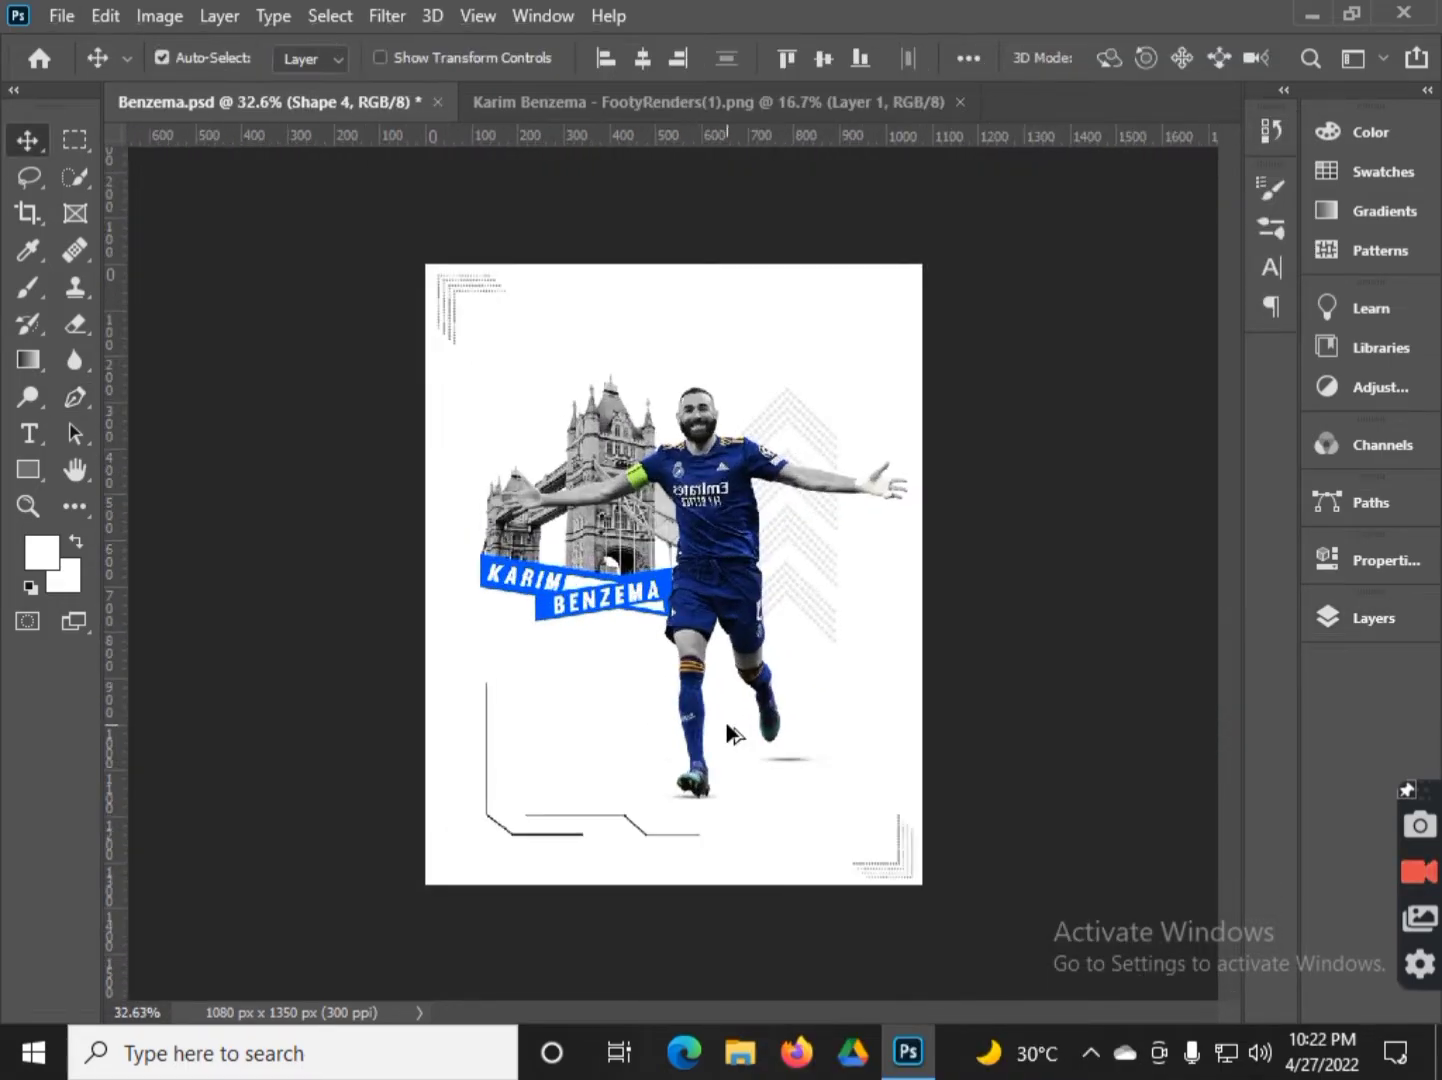
{"action": "key", "text": "F7"}
{"action": "key", "text": "F7"}
{"action": "key", "text": "ctrl+t"}
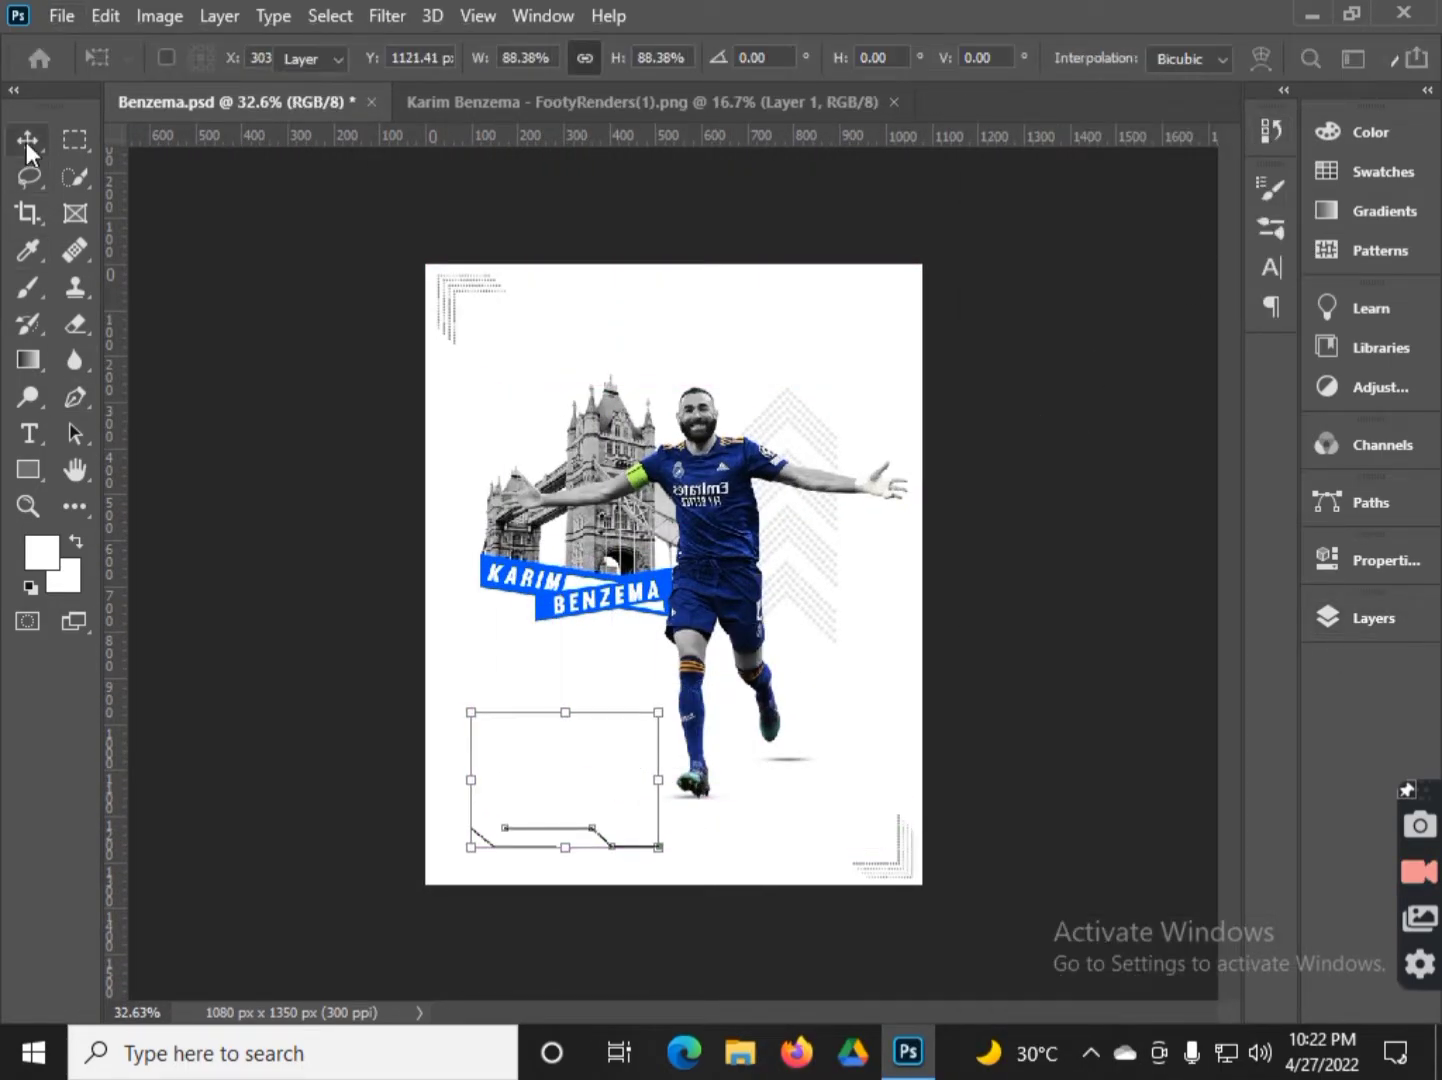
{"action": "key", "text": "Return"}
{"action": "key", "text": "ctrl+plus"}
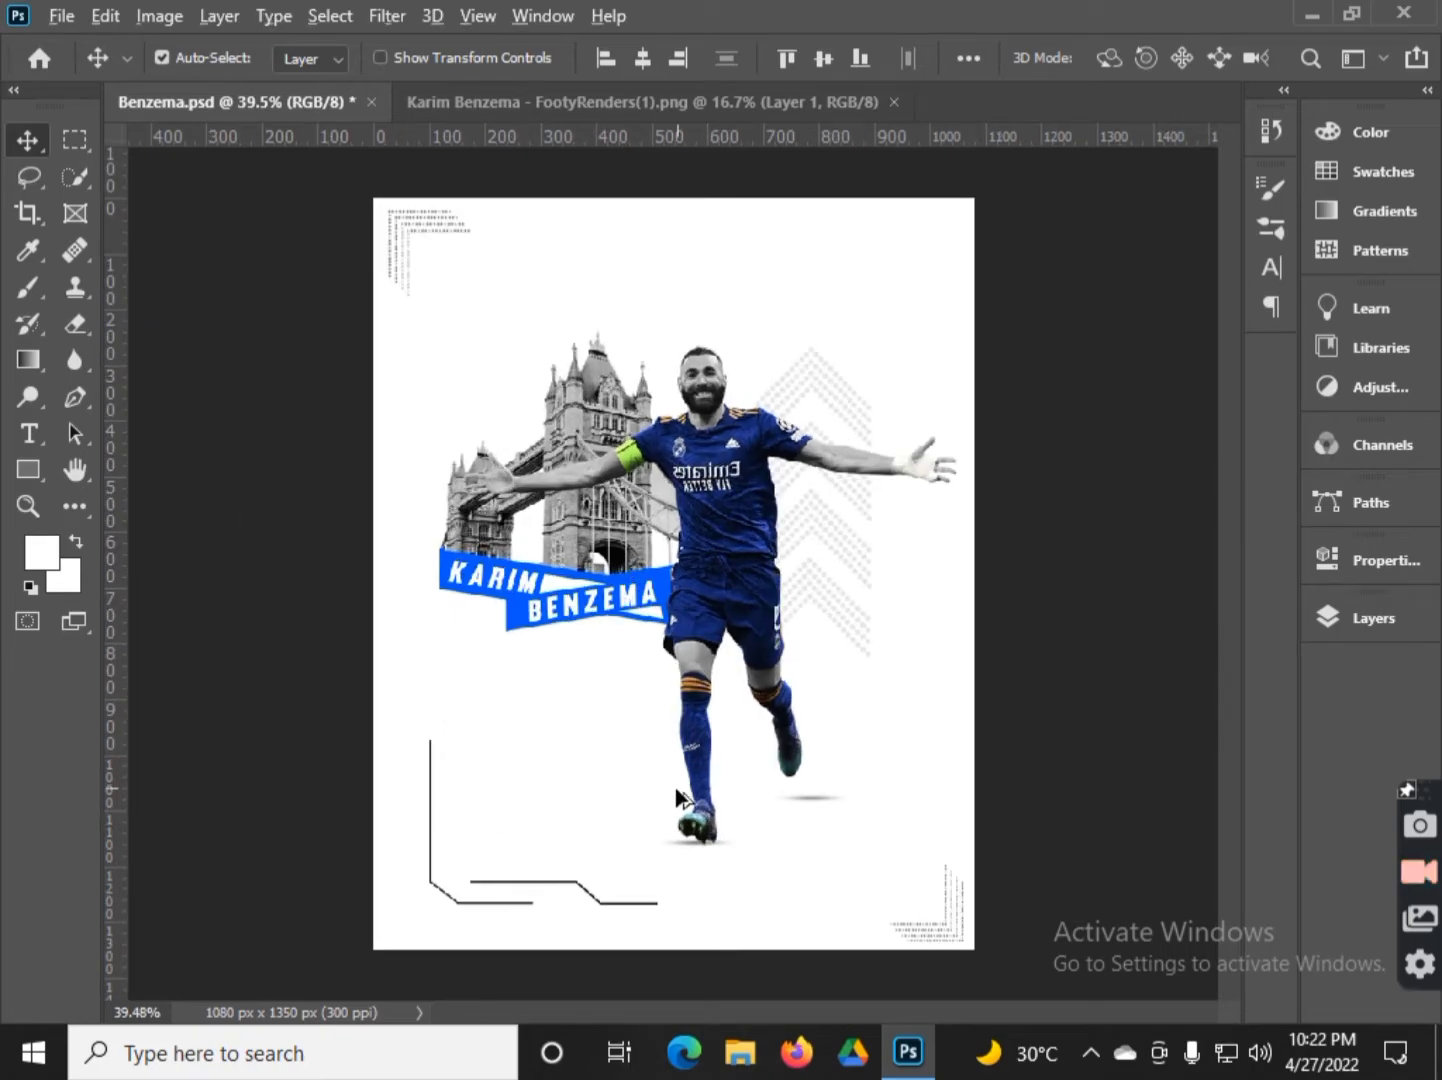
{"action": "scroll", "coordinate": [676, 797], "scroll_direction": "up", "scroll_amount": 5}
- Type REAL MADRID above the lower line in dark blue #1a2f75
{"action": "scroll", "coordinate": [692, 553], "scroll_direction": "up", "scroll_amount": 4}
{"action": "key", "text": "t"}
{"action": "left_click", "coordinate": [406, 690]}
{"action": "type", "text": "REAL MADRID"}
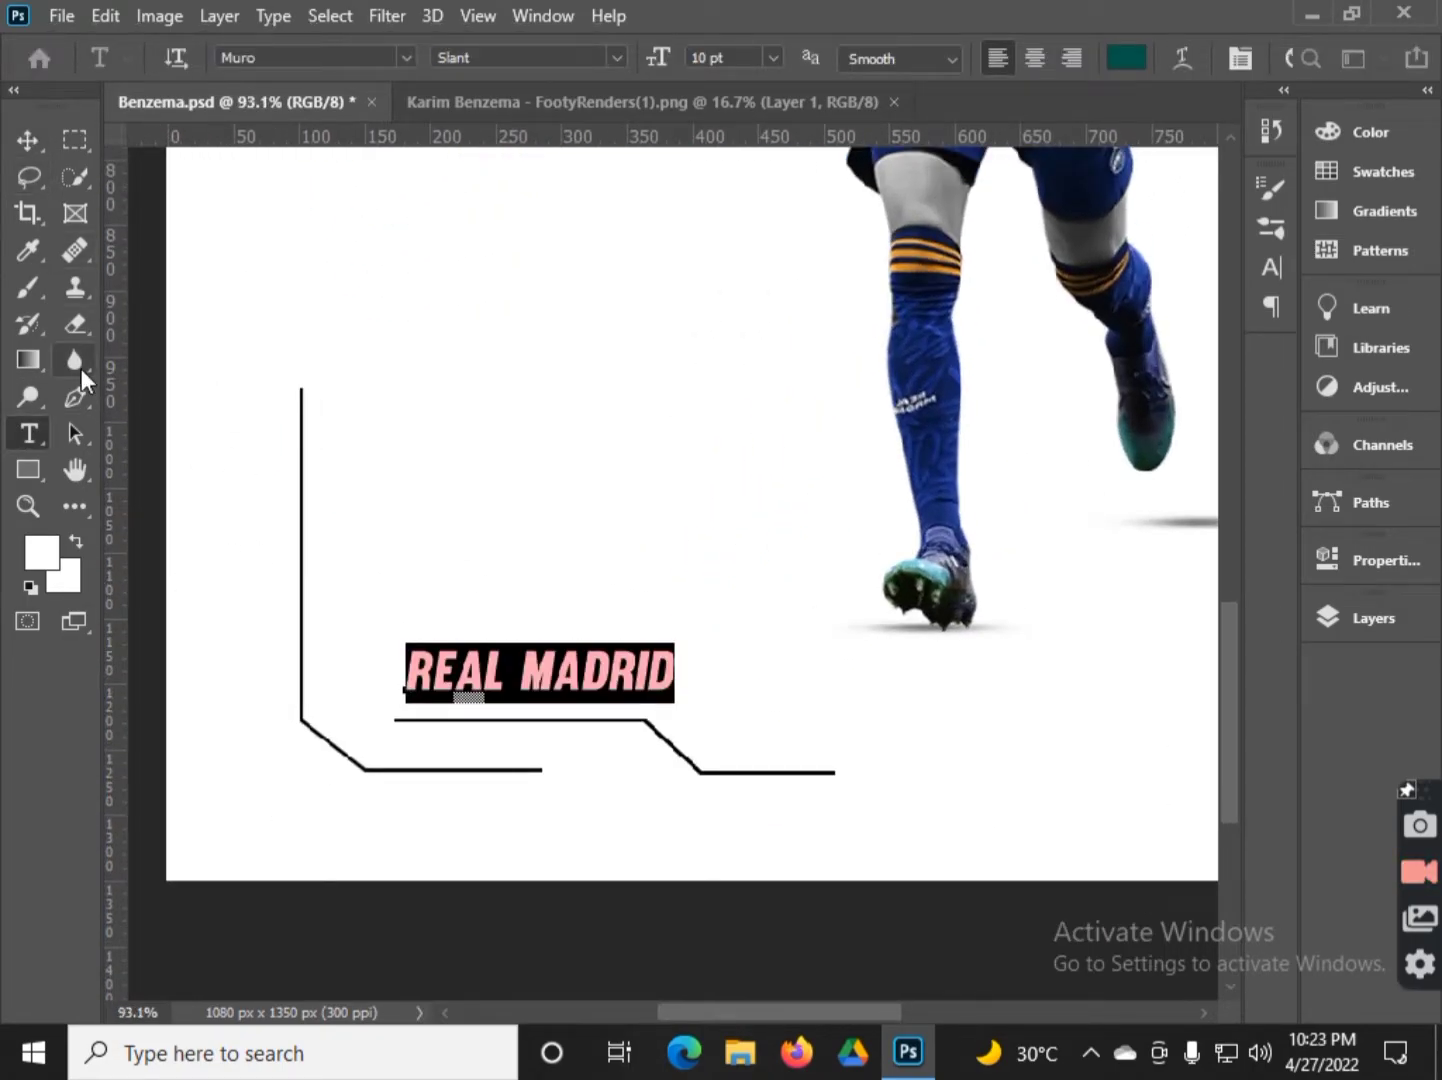
{"action": "left_click", "coordinate": [1127, 58]}
{"action": "type", "text": "1a2f75"}
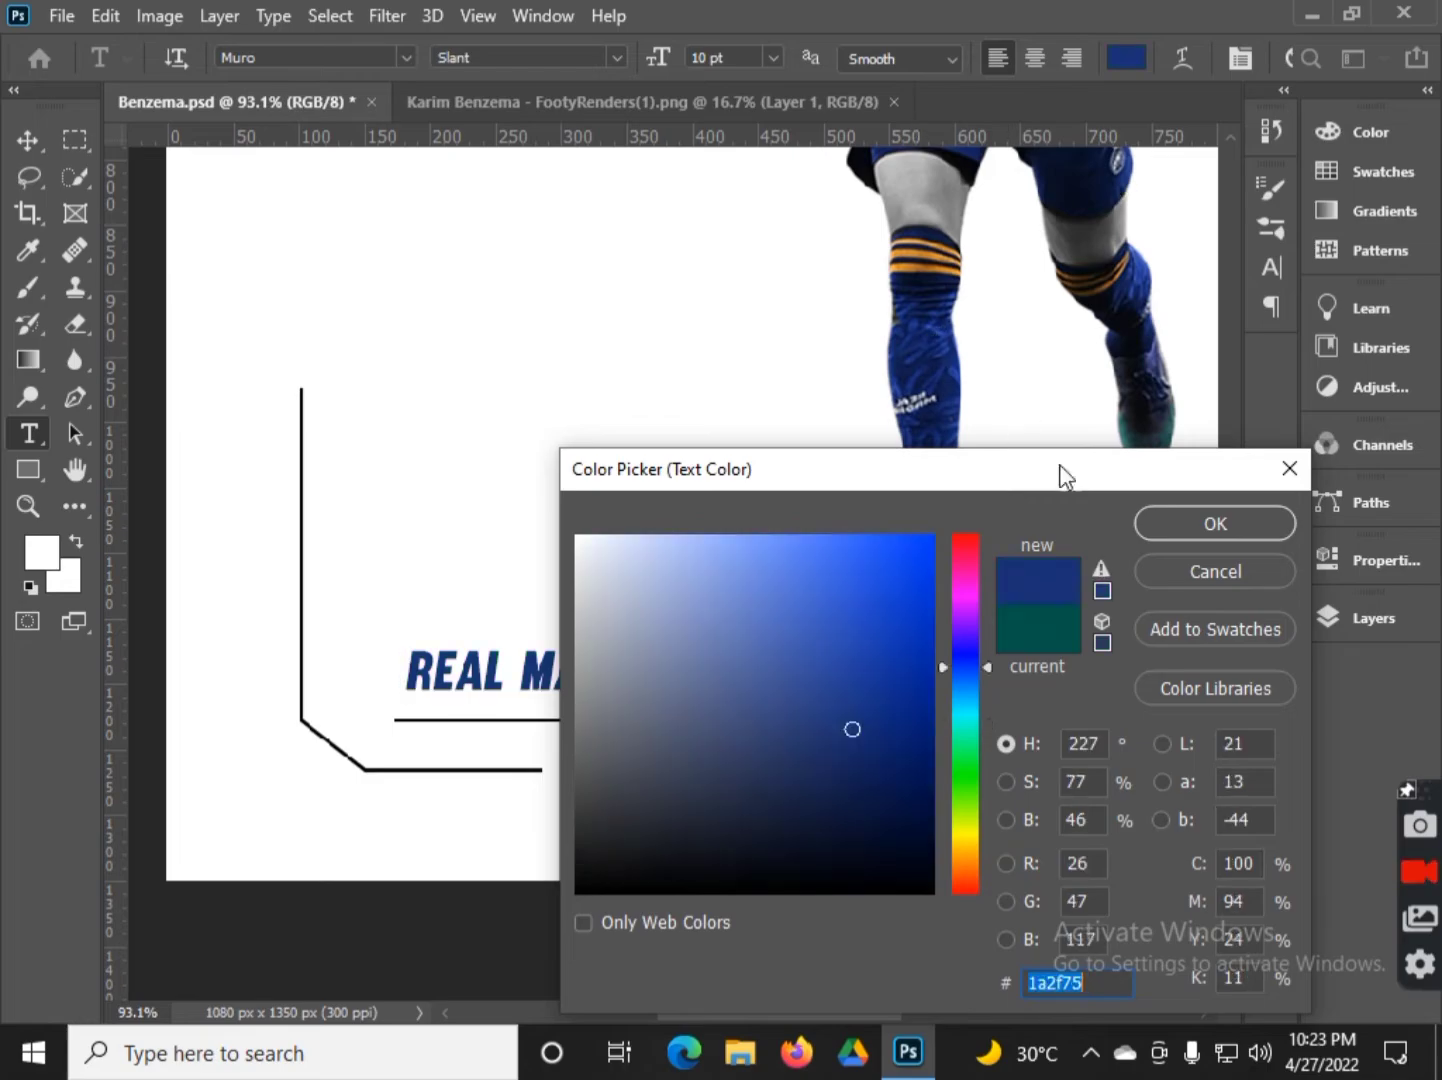
{"action": "key", "text": "Return"}
{"action": "key", "text": "ctrl+Return"}
- Shrink the REAL MADRID text and nudge it into position
{"action": "key", "text": "v"}
{"action": "left_click_drag", "start_coordinate": [675, 659], "coordinate": [592, 664]}
{"action": "key", "text": "Return"}
{"action": "mouse_move", "coordinate": [459, 688]}
{"action": "left_mouse_down"}
{"action": "mouse_move", "coordinate": [477, 705]}
{"action": "mouse_move", "coordinate": [517, 683]}
{"action": "left_mouse_up"}
{"action": "key", "text": "Return"}
{"action": "key", "text": "Return"}
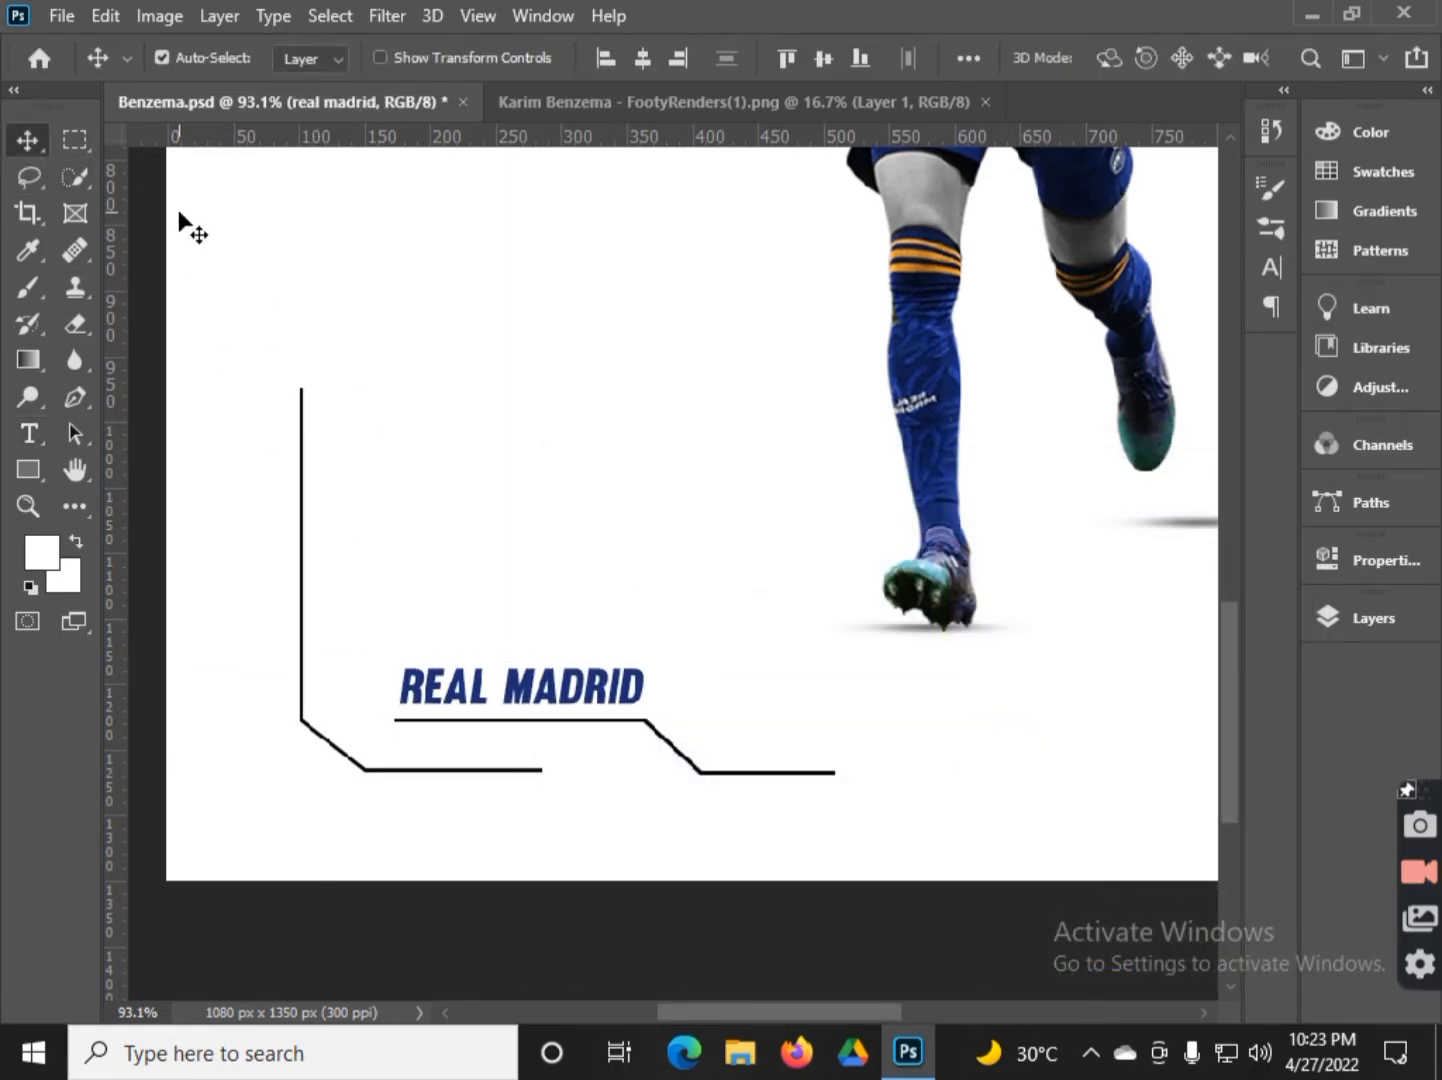
{"action": "scroll", "coordinate": [637, 752], "scroll_direction": "up", "scroll_amount": 2}
- Select the Shape 3 line layer and set dark blue as the paint colour
{"action": "left_click", "coordinate": [1373, 617]}
{"action": "left_click", "coordinate": [1090, 422]}
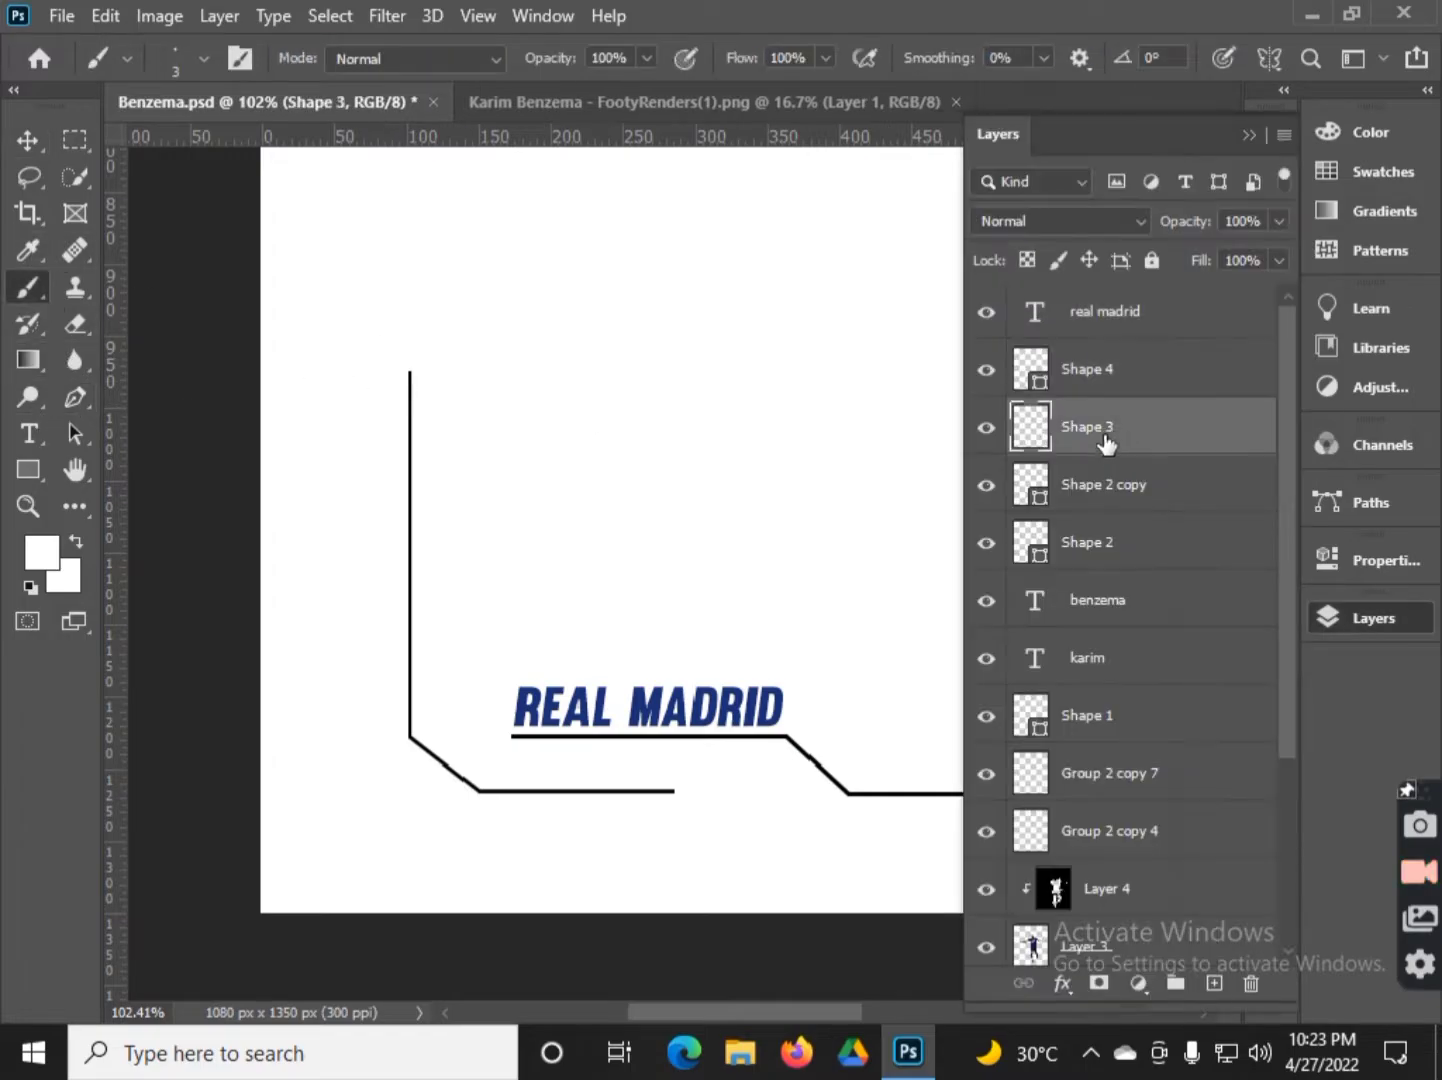
{"action": "left_click", "coordinate": [1373, 618]}
{"action": "scroll", "coordinate": [408, 340], "scroll_direction": "up", "scroll_amount": 5}
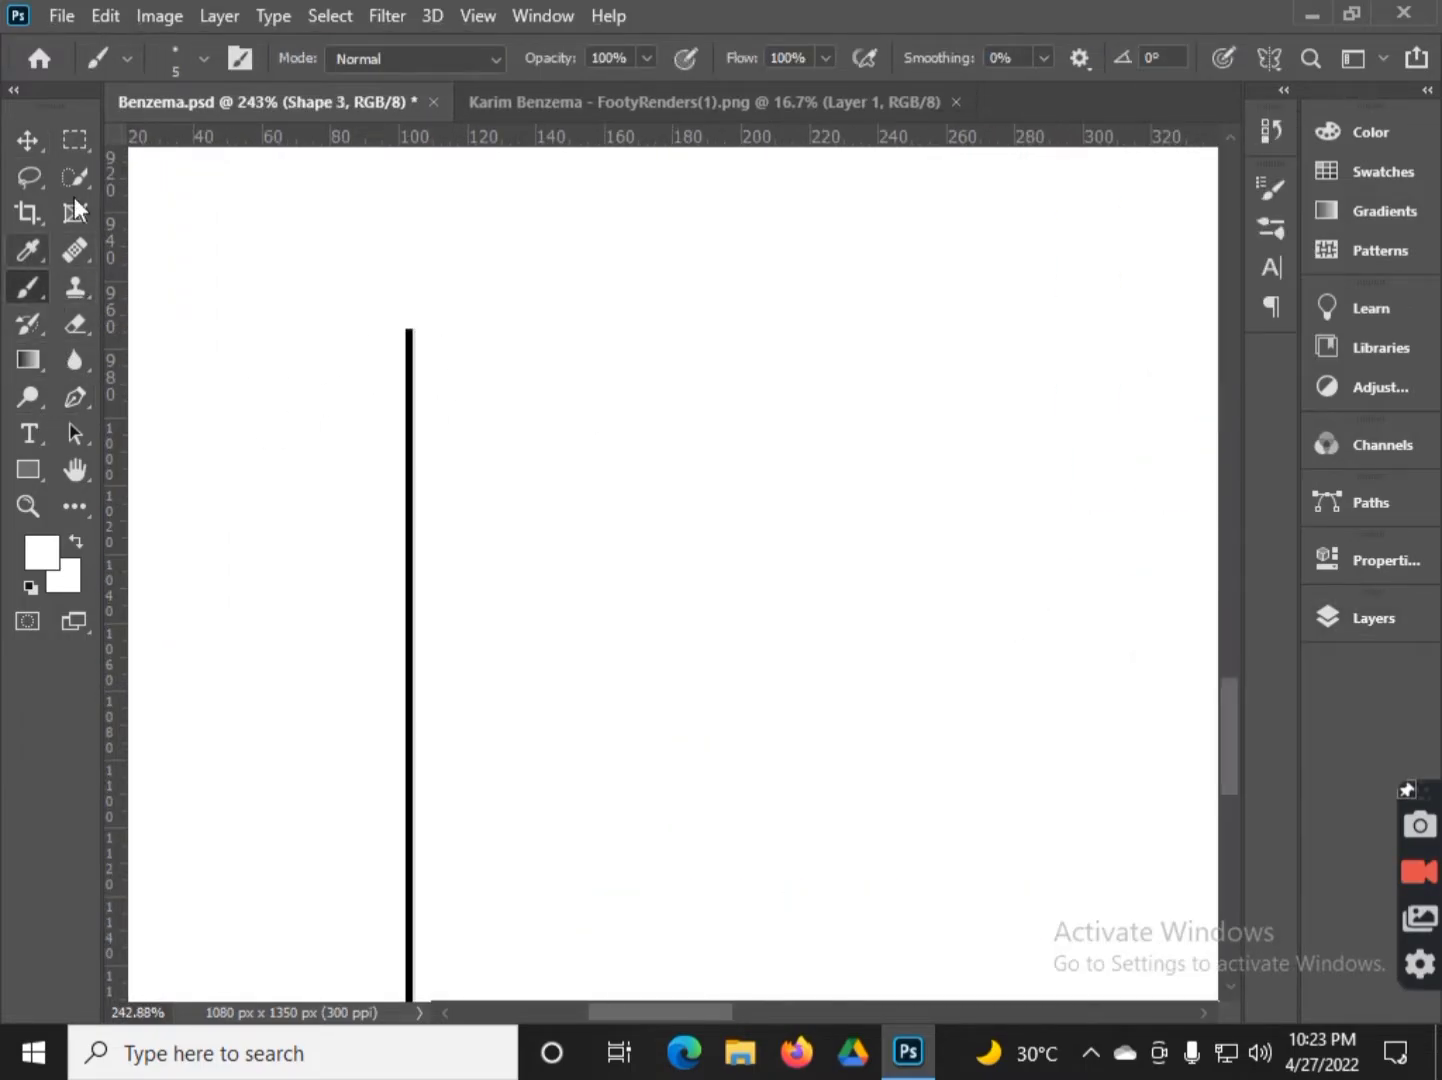
{"action": "left_click", "coordinate": [41, 551]}
{"action": "key", "text": "Return"}
- Paint small blue dots on the ends of the angled lines
{"action": "scroll", "coordinate": [423, 673], "scroll_direction": "down", "scroll_amount": 6}
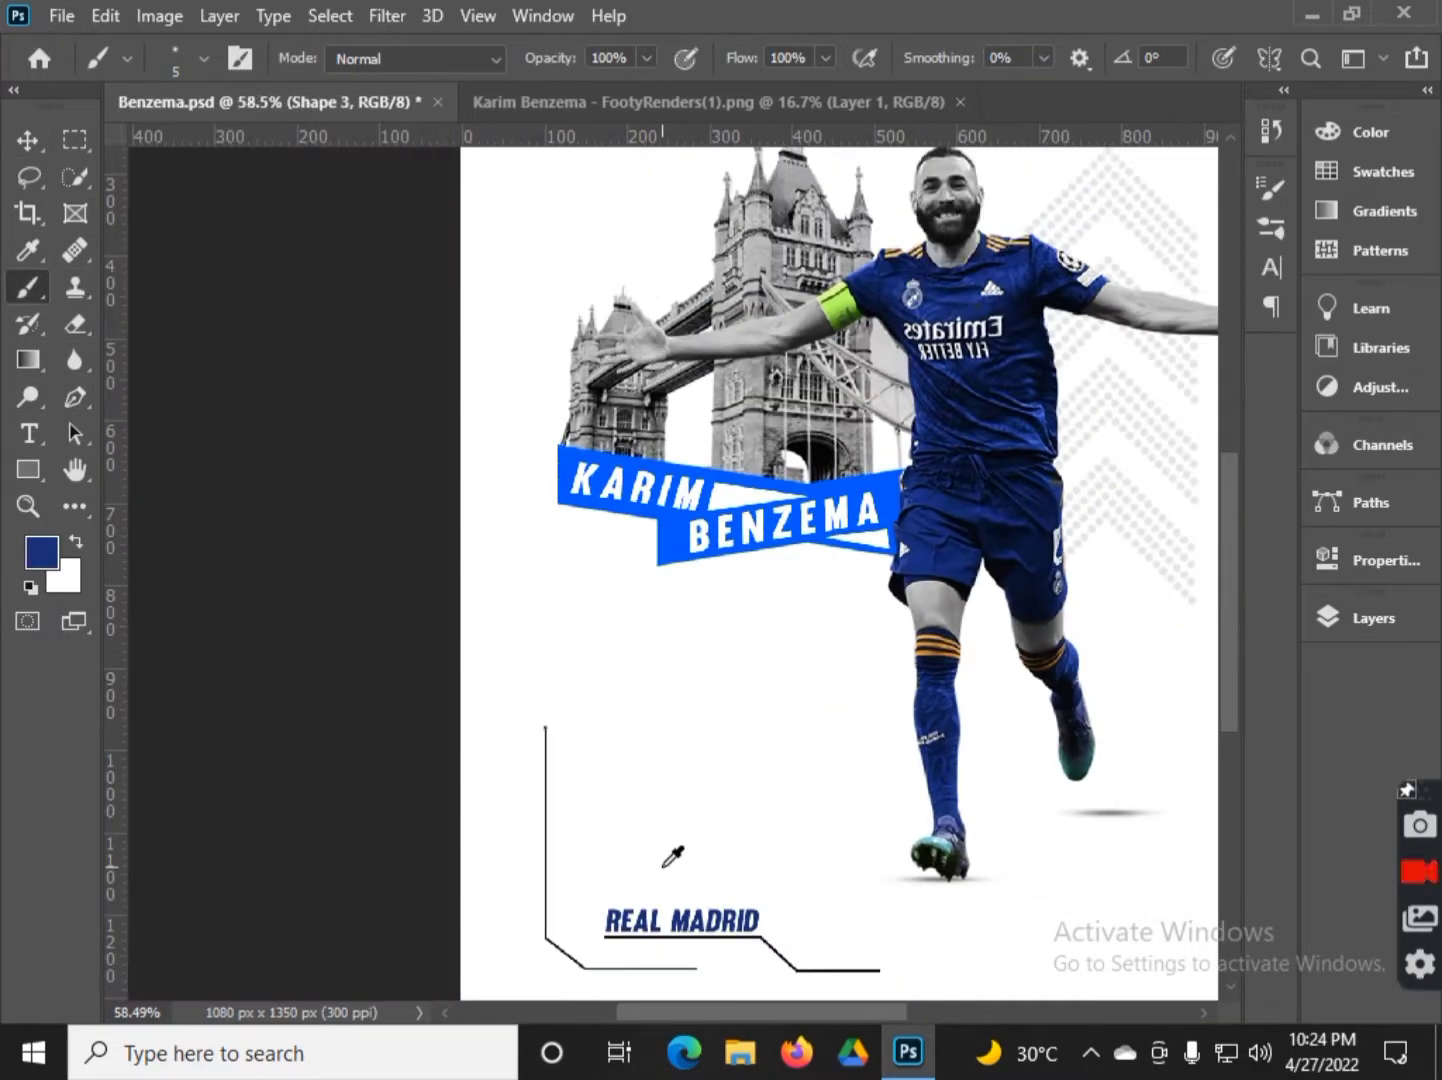
{"action": "scroll", "coordinate": [672, 857], "scroll_direction": "up", "scroll_amount": 2}
{"action": "scroll", "coordinate": [575, 702], "scroll_direction": "up", "scroll_amount": 2}
{"action": "scroll", "coordinate": [434, 841], "scroll_direction": "down", "scroll_amount": 6}
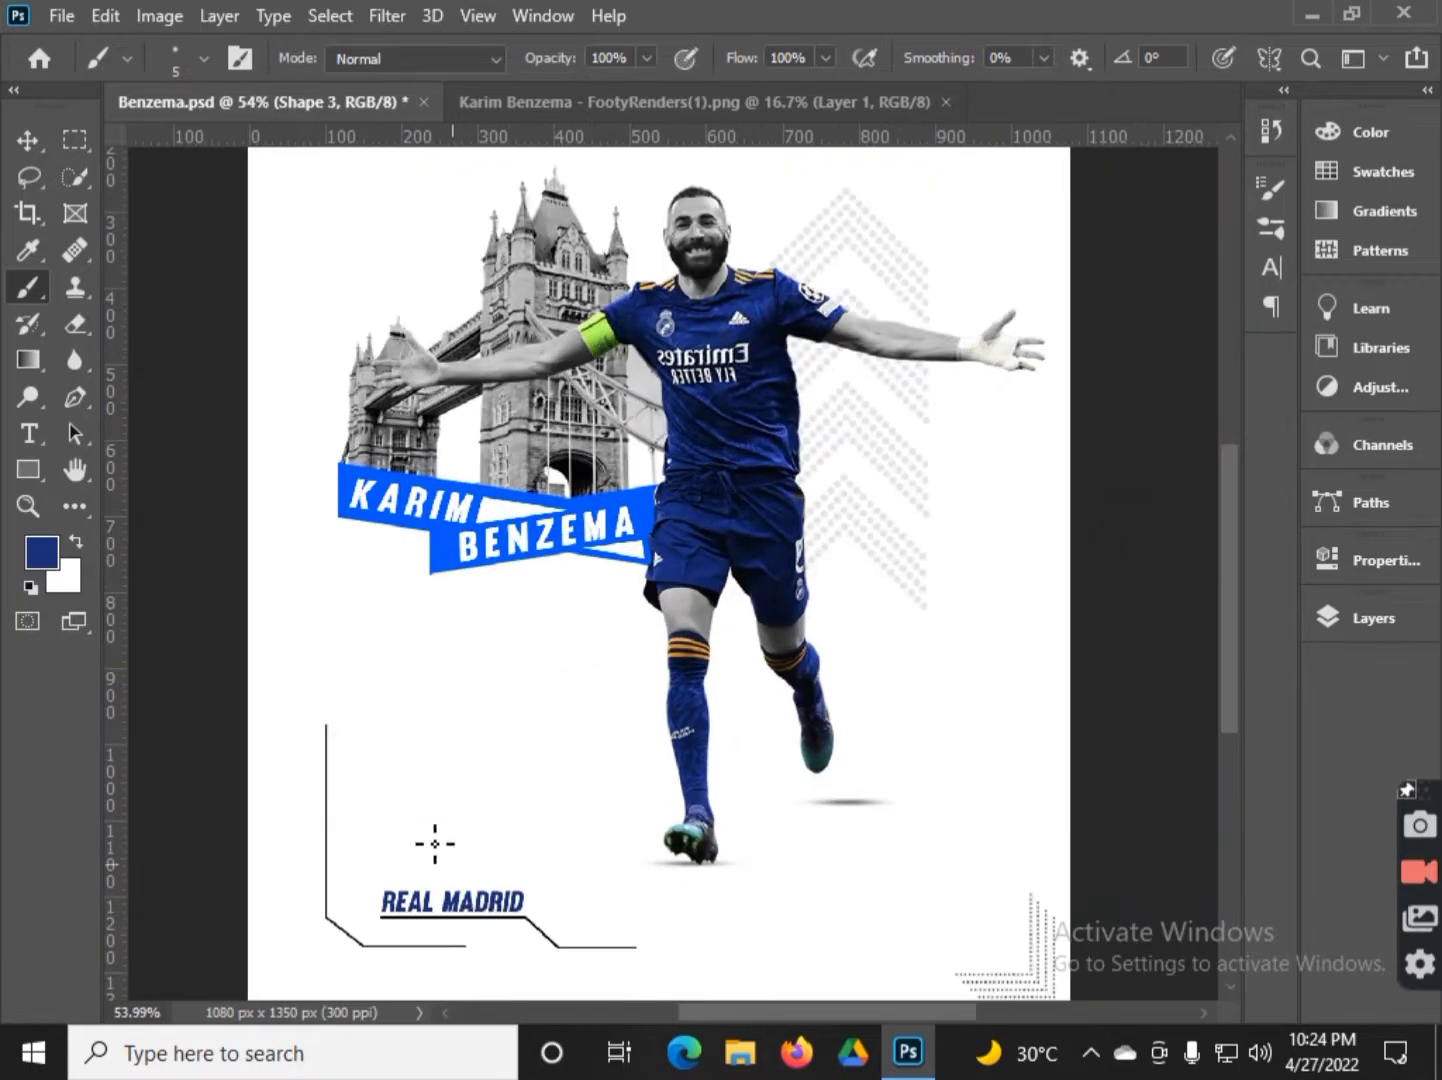
{"action": "scroll", "coordinate": [396, 725], "scroll_direction": "up", "scroll_amount": 7}
{"action": "scroll", "coordinate": [332, 474], "scroll_direction": "down", "scroll_amount": 5}
{"action": "left_click_drag", "start_coordinate": [333, 474], "coordinate": [298, 253]}
{"action": "left_click", "coordinate": [747, 640]}
{"action": "left_click", "coordinate": [444, 548]}
{"action": "scroll", "coordinate": [444, 547], "scroll_direction": "right", "scroll_amount": 7}
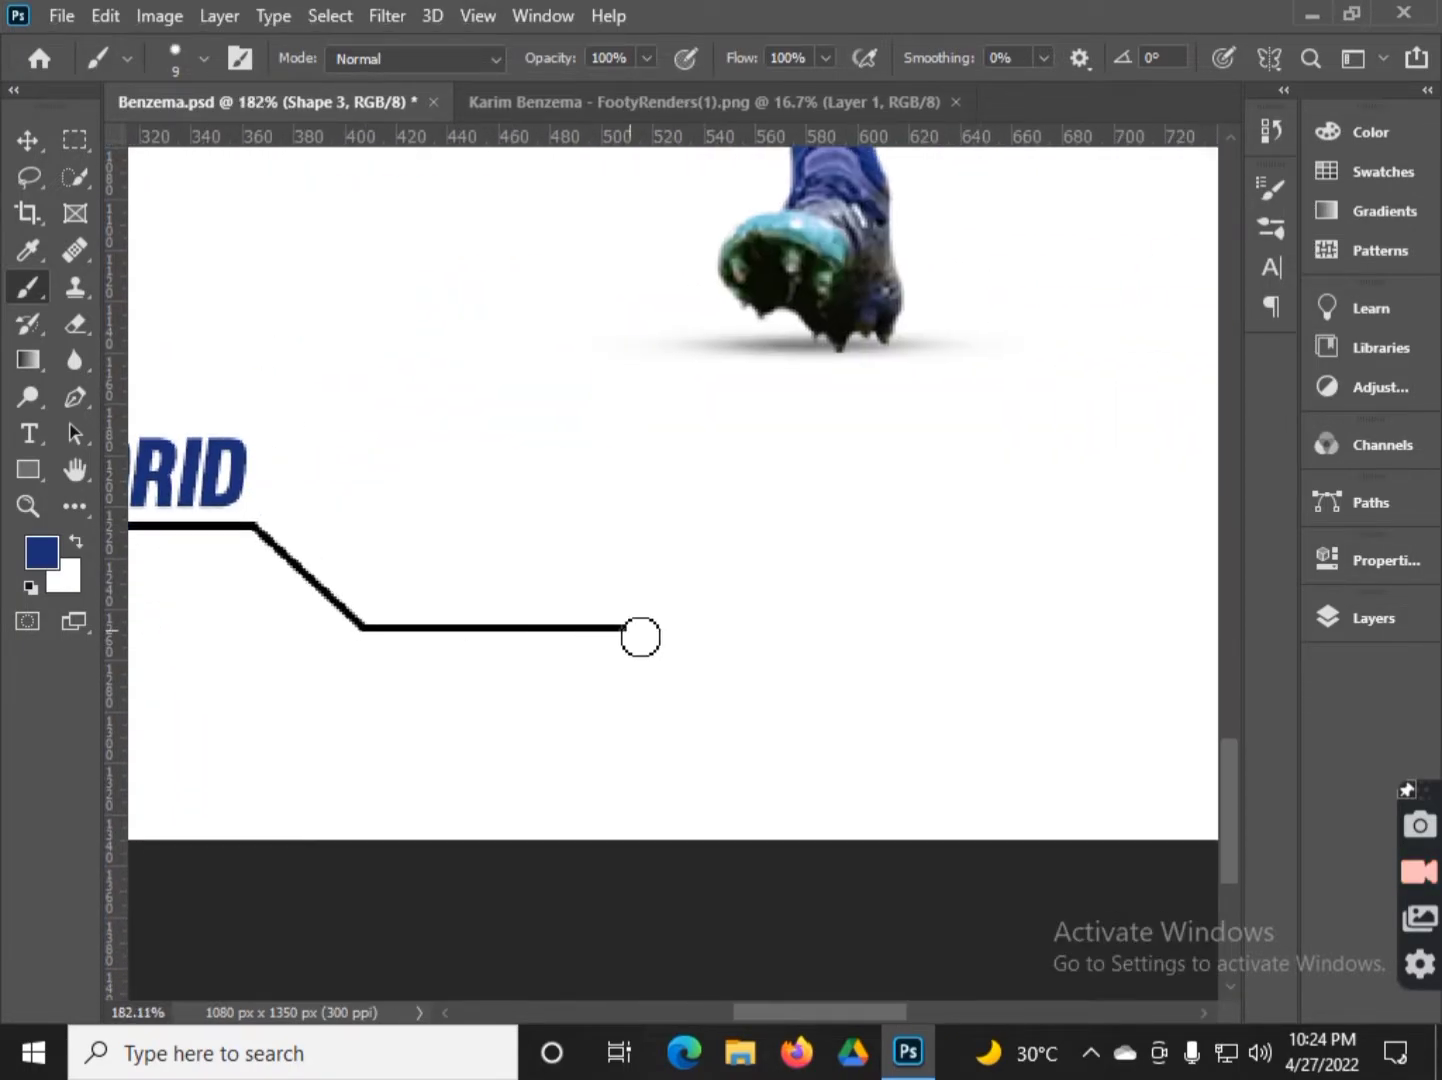
{"action": "left_click", "coordinate": [636, 637]}
{"action": "scroll", "coordinate": [636, 636], "scroll_direction": "left", "scroll_amount": 5}
{"action": "scroll", "coordinate": [760, 735], "scroll_direction": "down", "scroll_amount": 5}
{"action": "scroll", "coordinate": [680, 770], "scroll_direction": "down", "scroll_amount": 2}
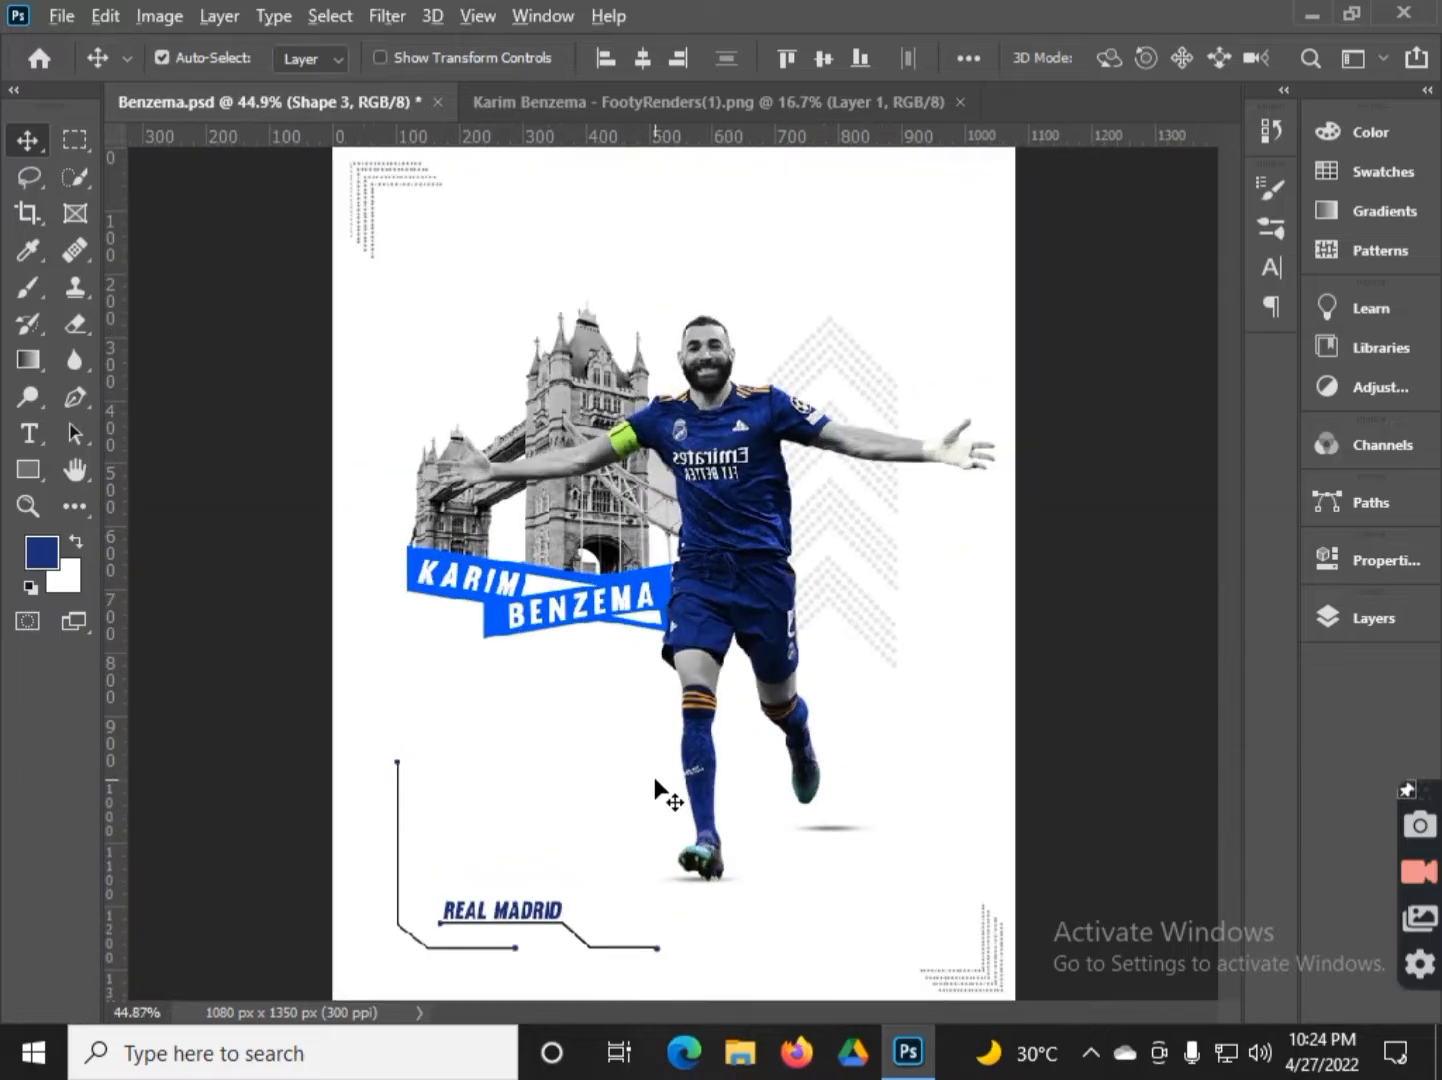
{"action": "scroll", "coordinate": [640, 770], "scroll_direction": "down", "scroll_amount": 1}
{"action": "key", "text": "F7"}
- Group Shape 4 and the other line layers into Group 2
{"action": "left_click", "coordinate": [1109, 369]}
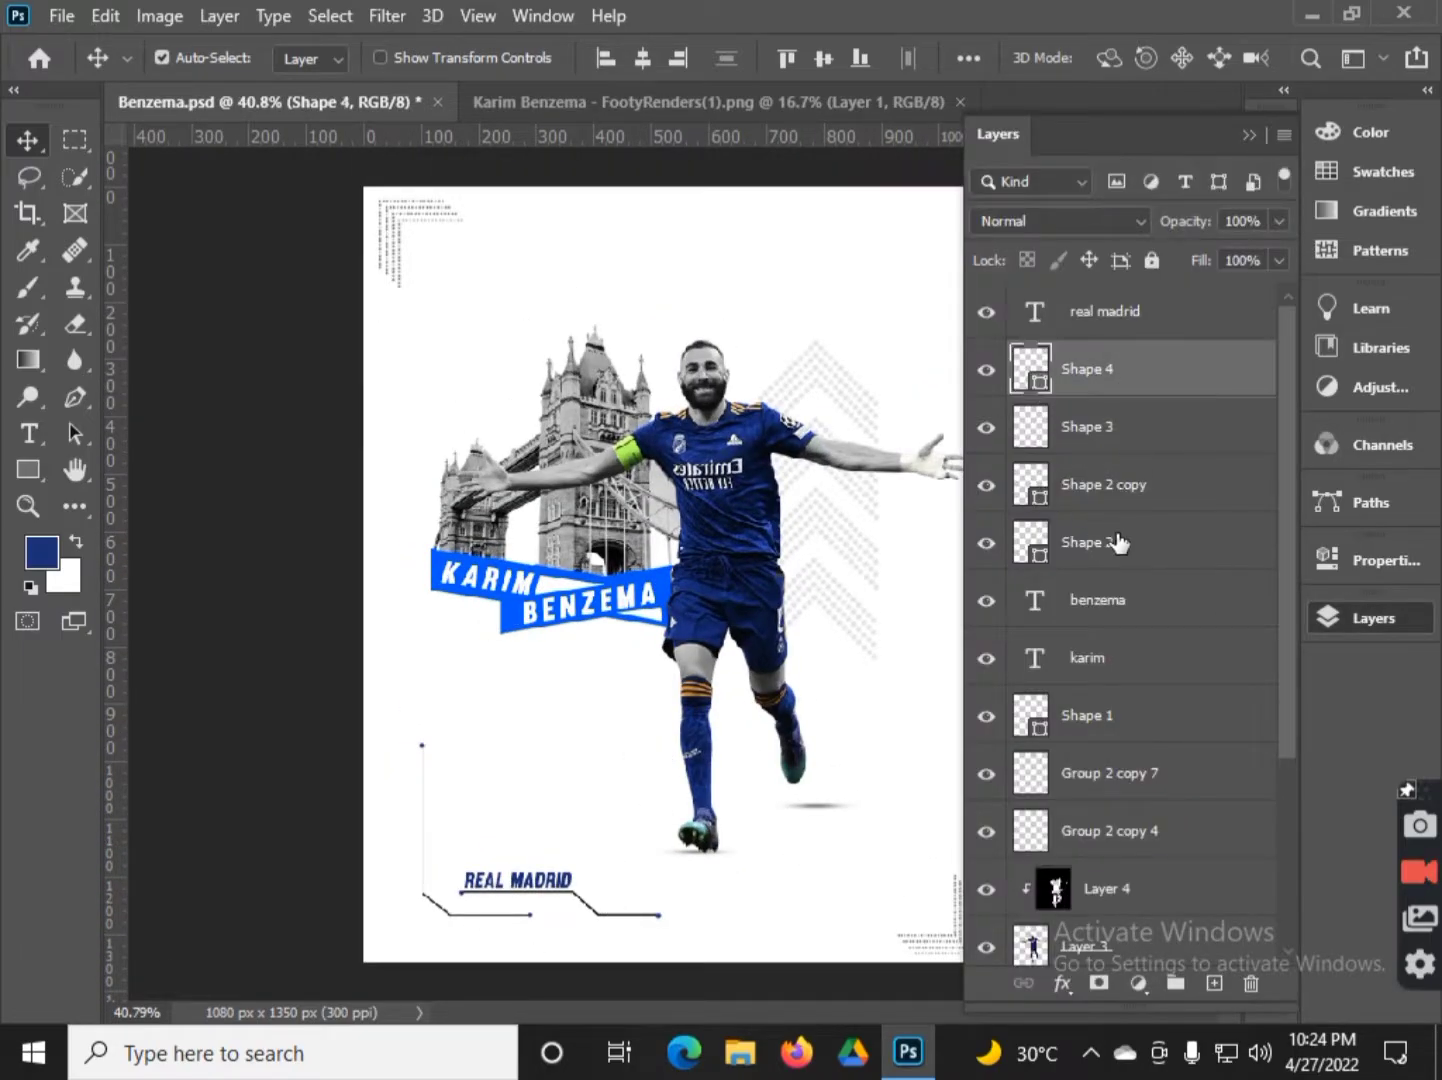
{"action": "left_click", "coordinate": [1091, 540], "text": "shift"}
{"action": "key", "text": "ctrl+g"}
{"action": "left_click", "coordinate": [1017, 358]}
{"action": "key", "text": "ctrl+shift+g"}
{"action": "left_click", "coordinate": [1100, 424], "text": "shift"}
- Duplicate the line group and rotate the copy into the top-right corner
{"action": "key", "text": "ctrl+g"}
{"action": "key", "text": "ctrl+j"}
{"action": "left_click_drag", "start_coordinate": [662, 667], "coordinate": [350, 905]}
{"action": "key", "text": "Return"}
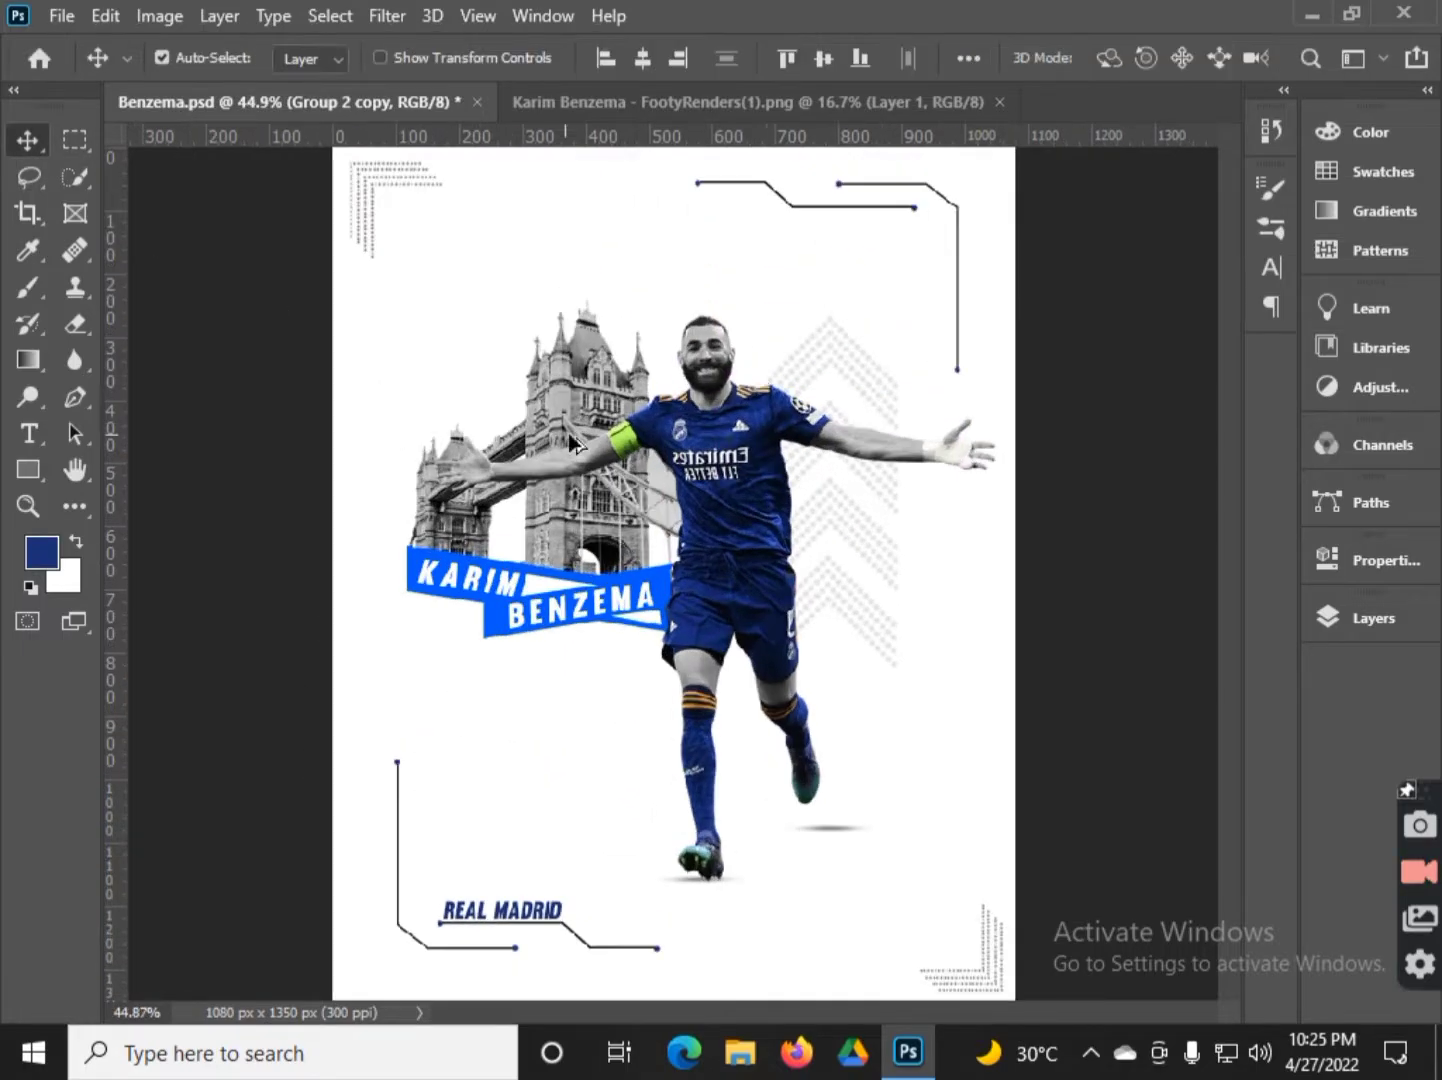
{"action": "key", "text": "ctrl+t"}
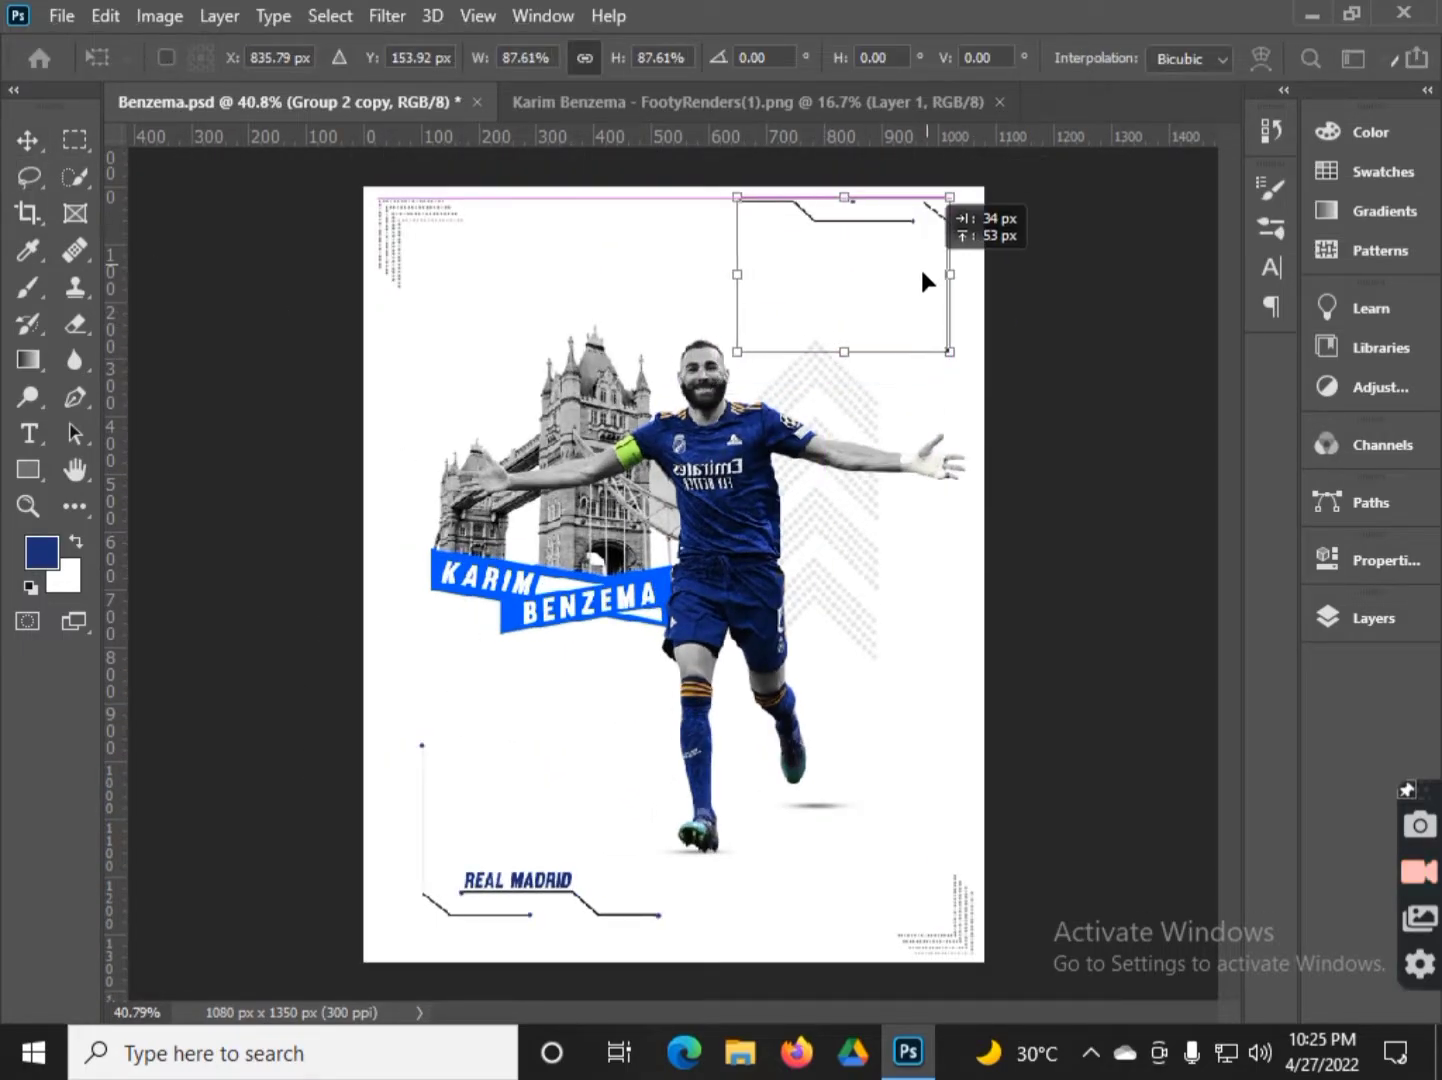
{"action": "scroll", "coordinate": [537, 622], "scroll_direction": "up", "scroll_amount": 3}
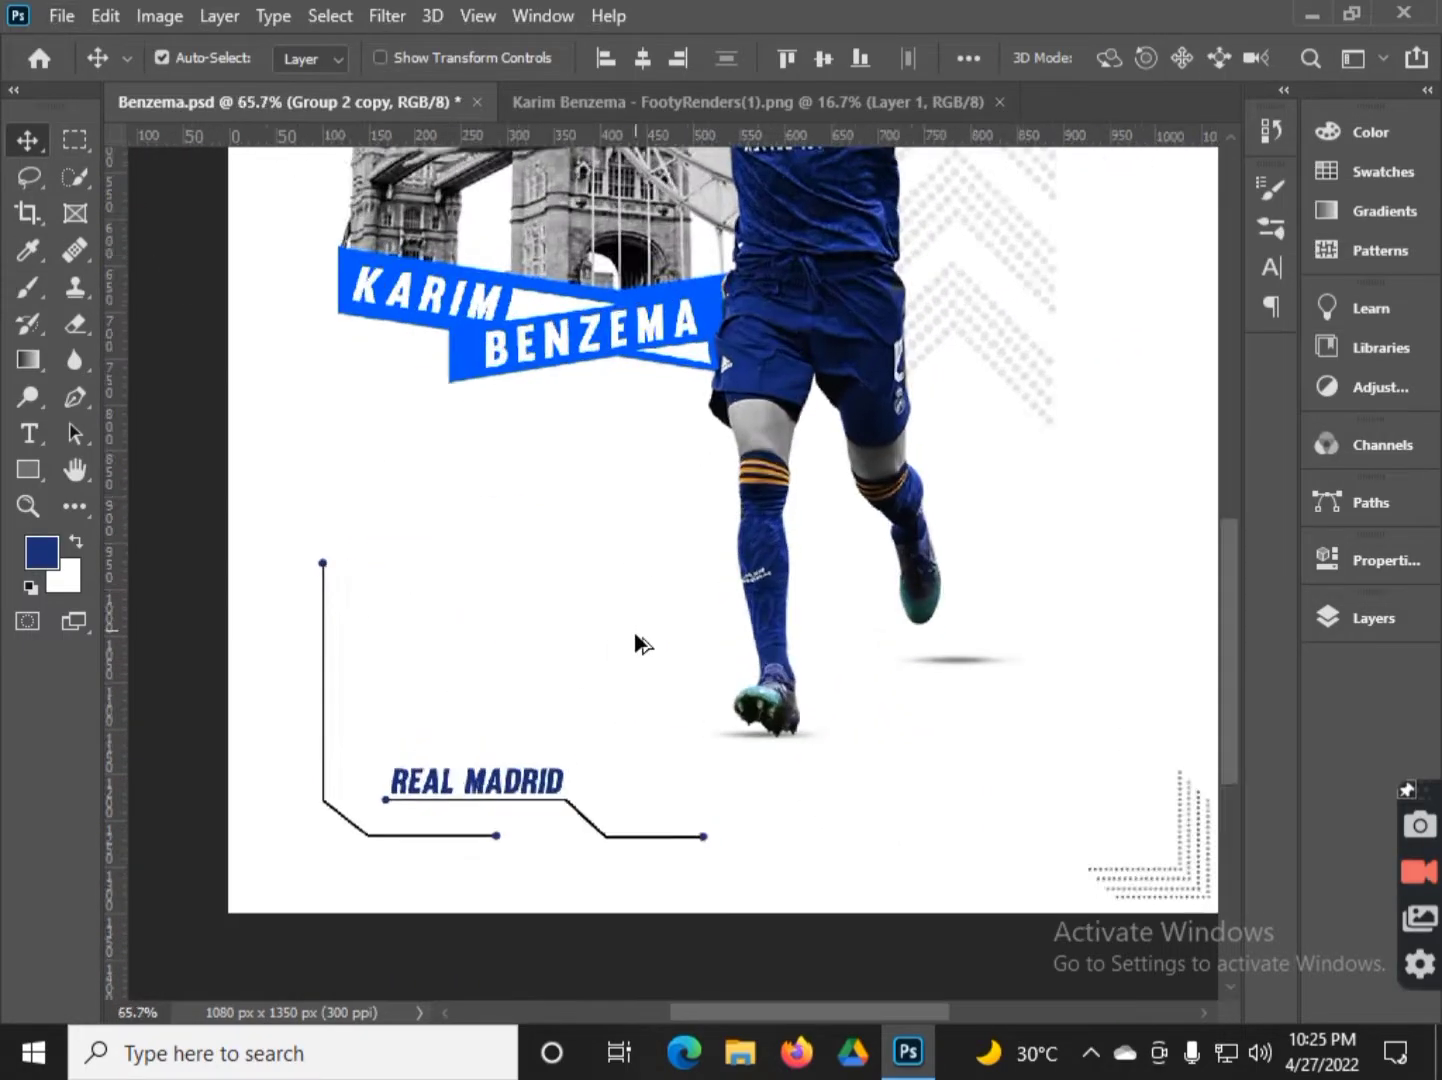
{"action": "scroll", "coordinate": [634, 643], "scroll_direction": "up", "scroll_amount": 3}
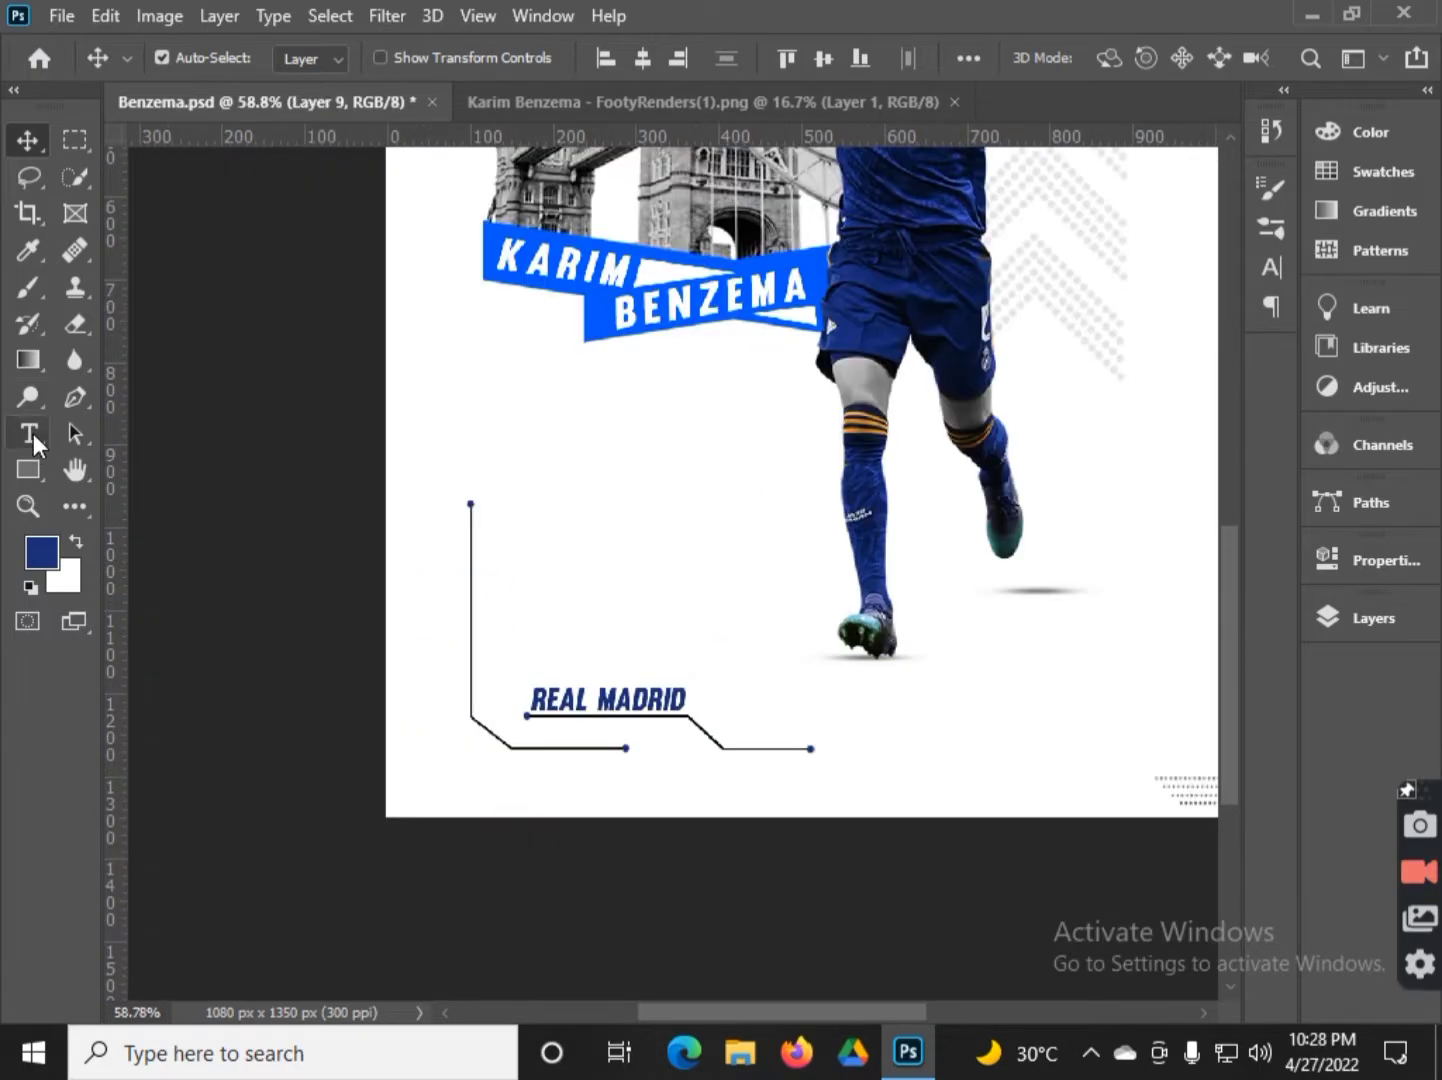
{"action": "type", "text": "09"}
- Commit the 09 text, enlarge it below the banner and make it black
{"action": "key", "text": "ctrl+Return"}
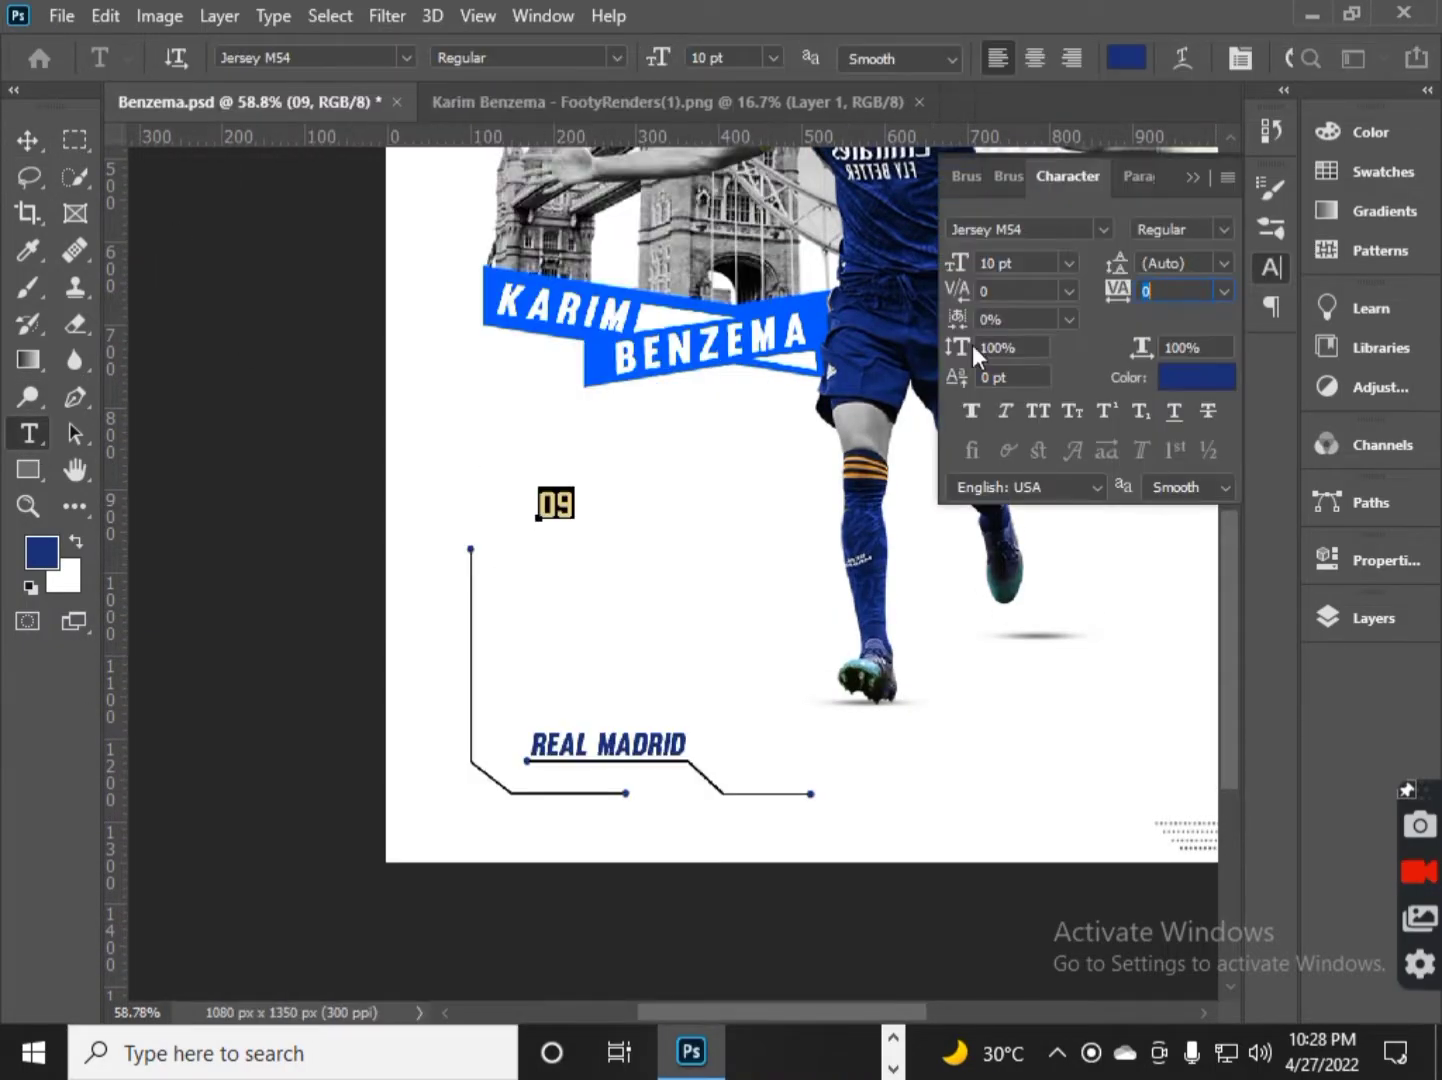
{"action": "key", "text": "ctrl+t"}
{"action": "left_click_drag", "start_coordinate": [556, 503], "coordinate": [718, 545]}
{"action": "key", "text": "Return"}
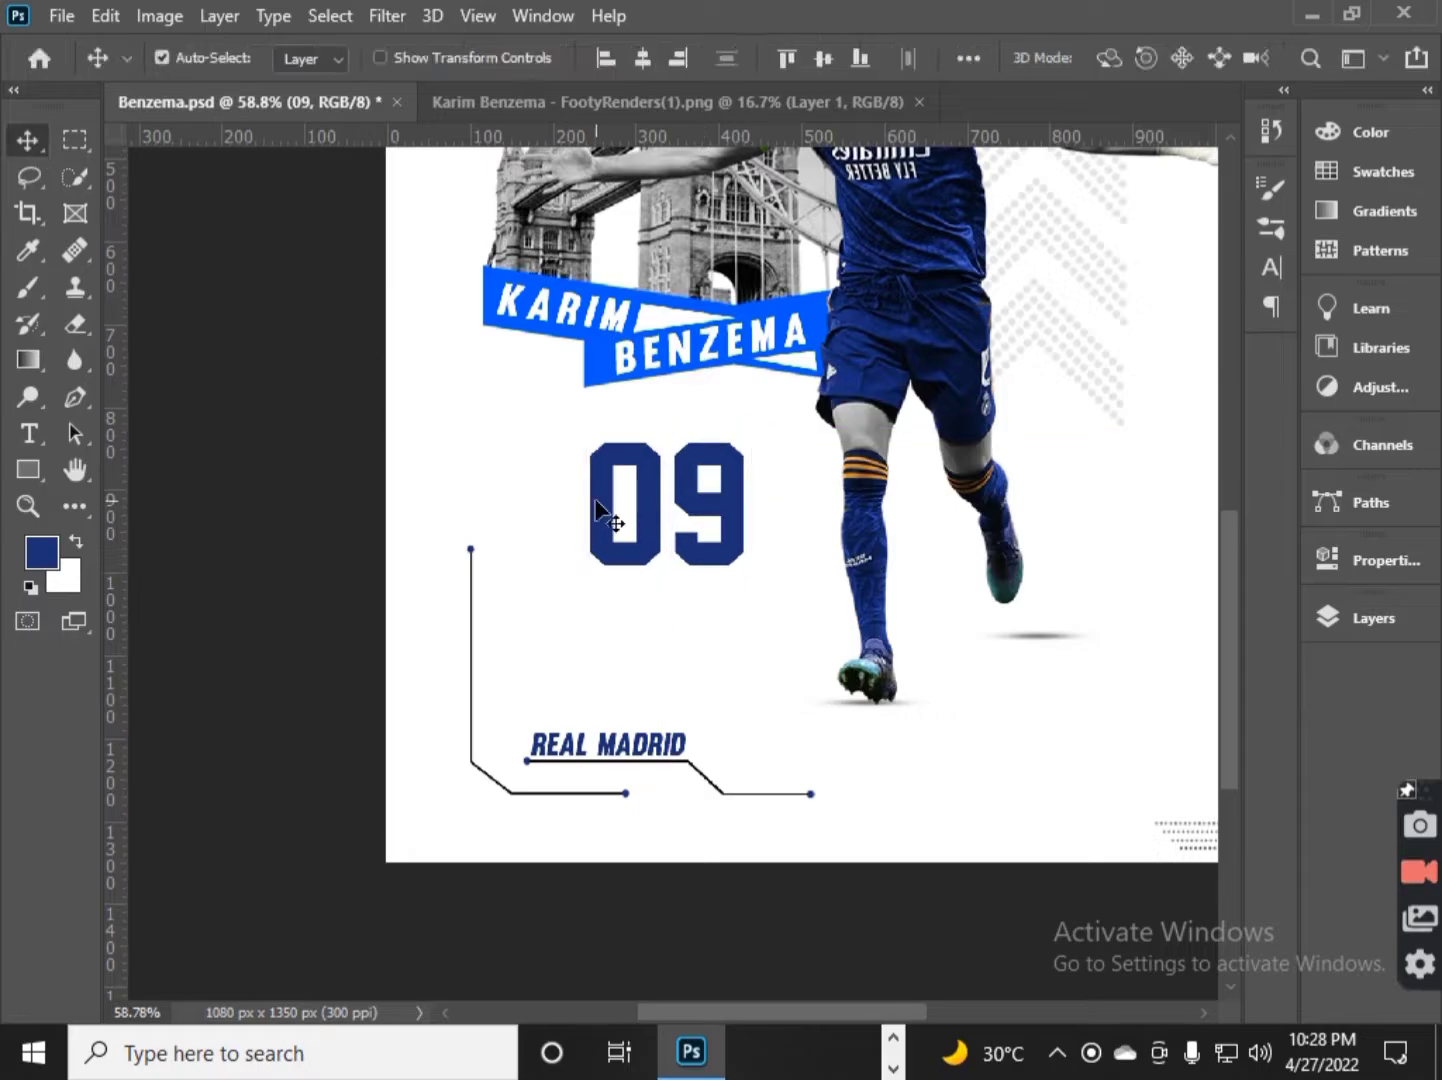
{"action": "key", "text": "Return"}
{"action": "scroll", "coordinate": [586, 746], "scroll_direction": "down", "scroll_amount": 3}
- Fine-tune the size of the 09 number with repeated transforms
{"action": "key", "text": "ctrl+t"}
{"action": "left_click_drag", "start_coordinate": [612, 682], "coordinate": [624, 689]}
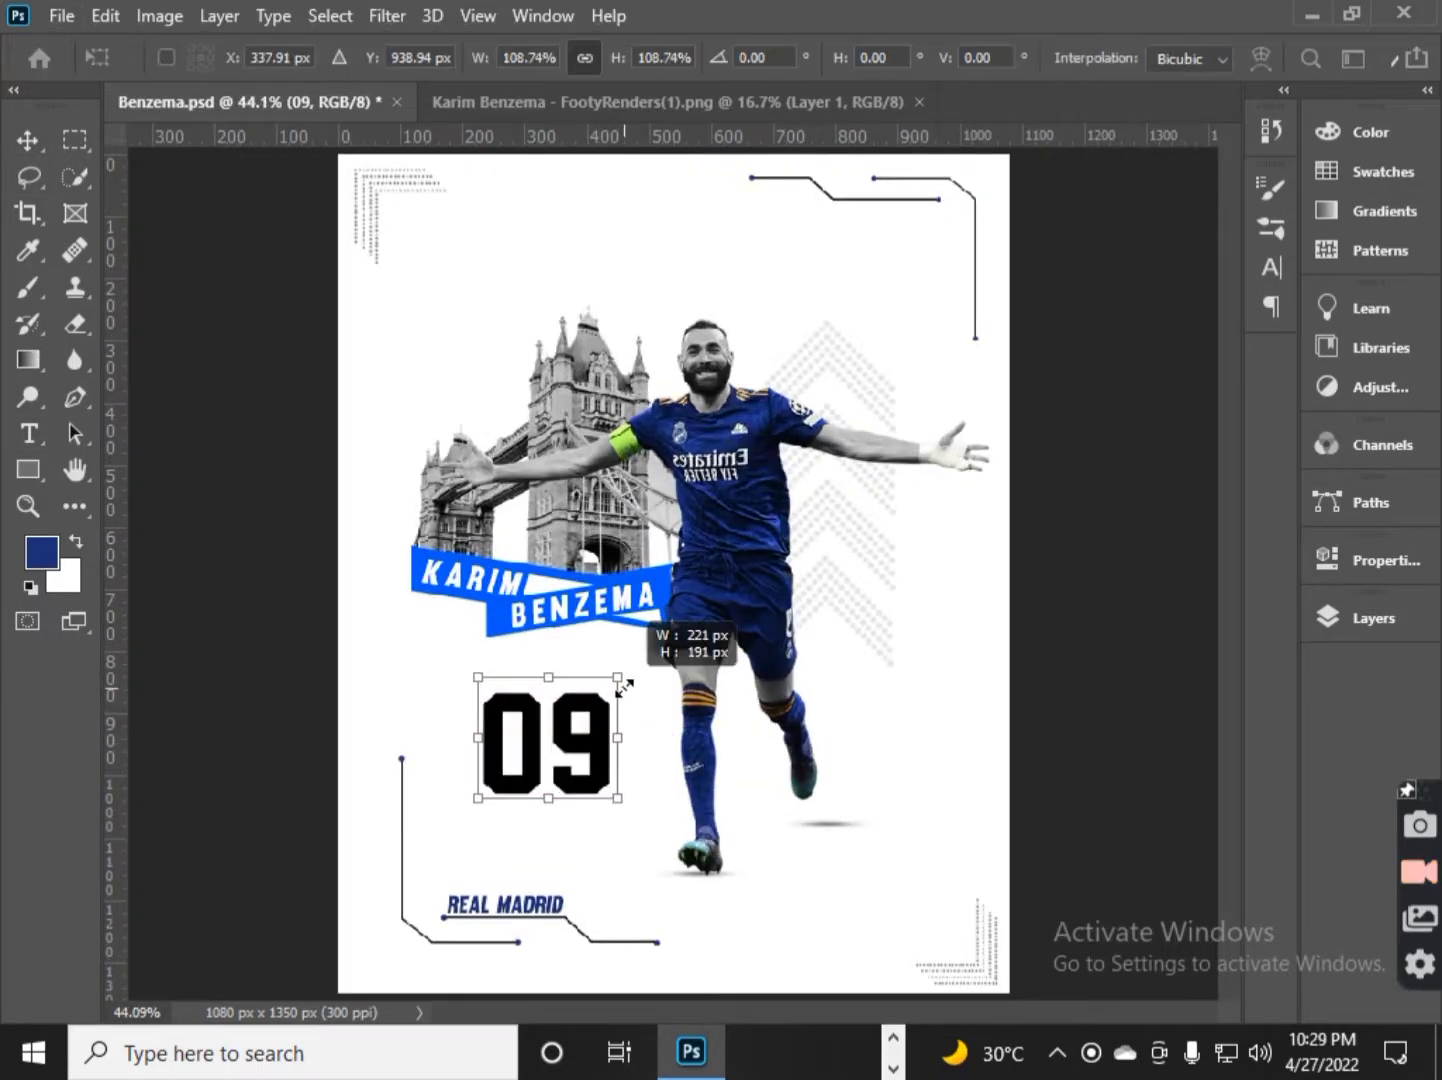
{"action": "key", "text": "ctrl+t"}
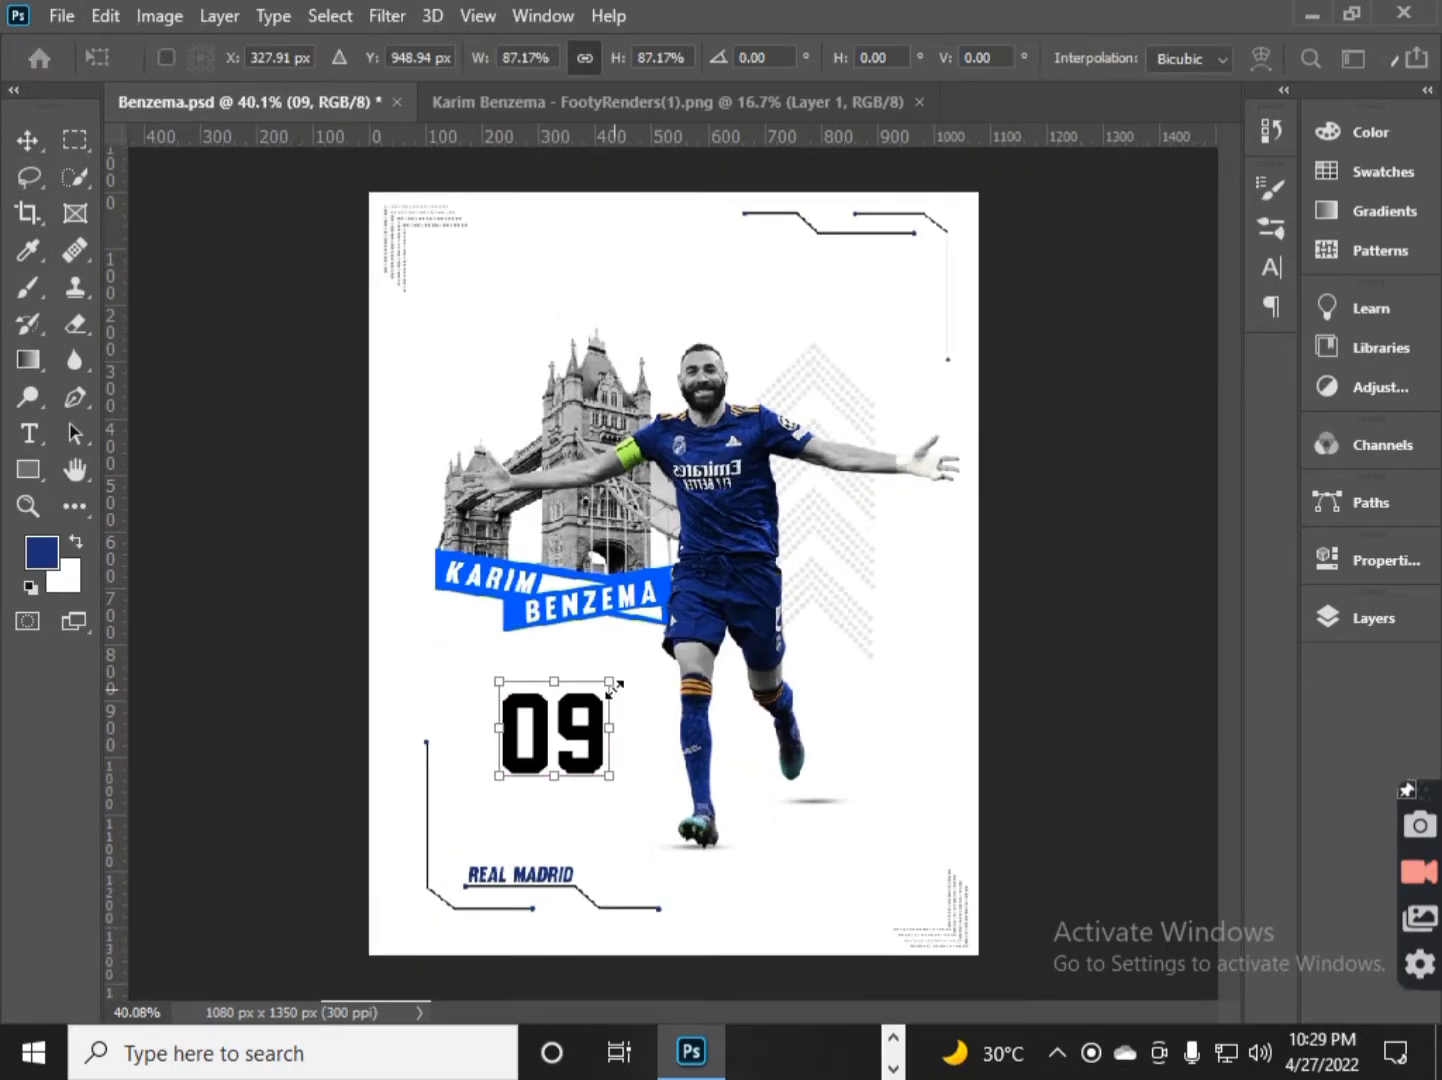
{"action": "left_click_drag", "start_coordinate": [470, 796], "coordinate": [632, 674]}
{"action": "key", "text": "Return"}
{"action": "key", "text": "ctrl+t"}
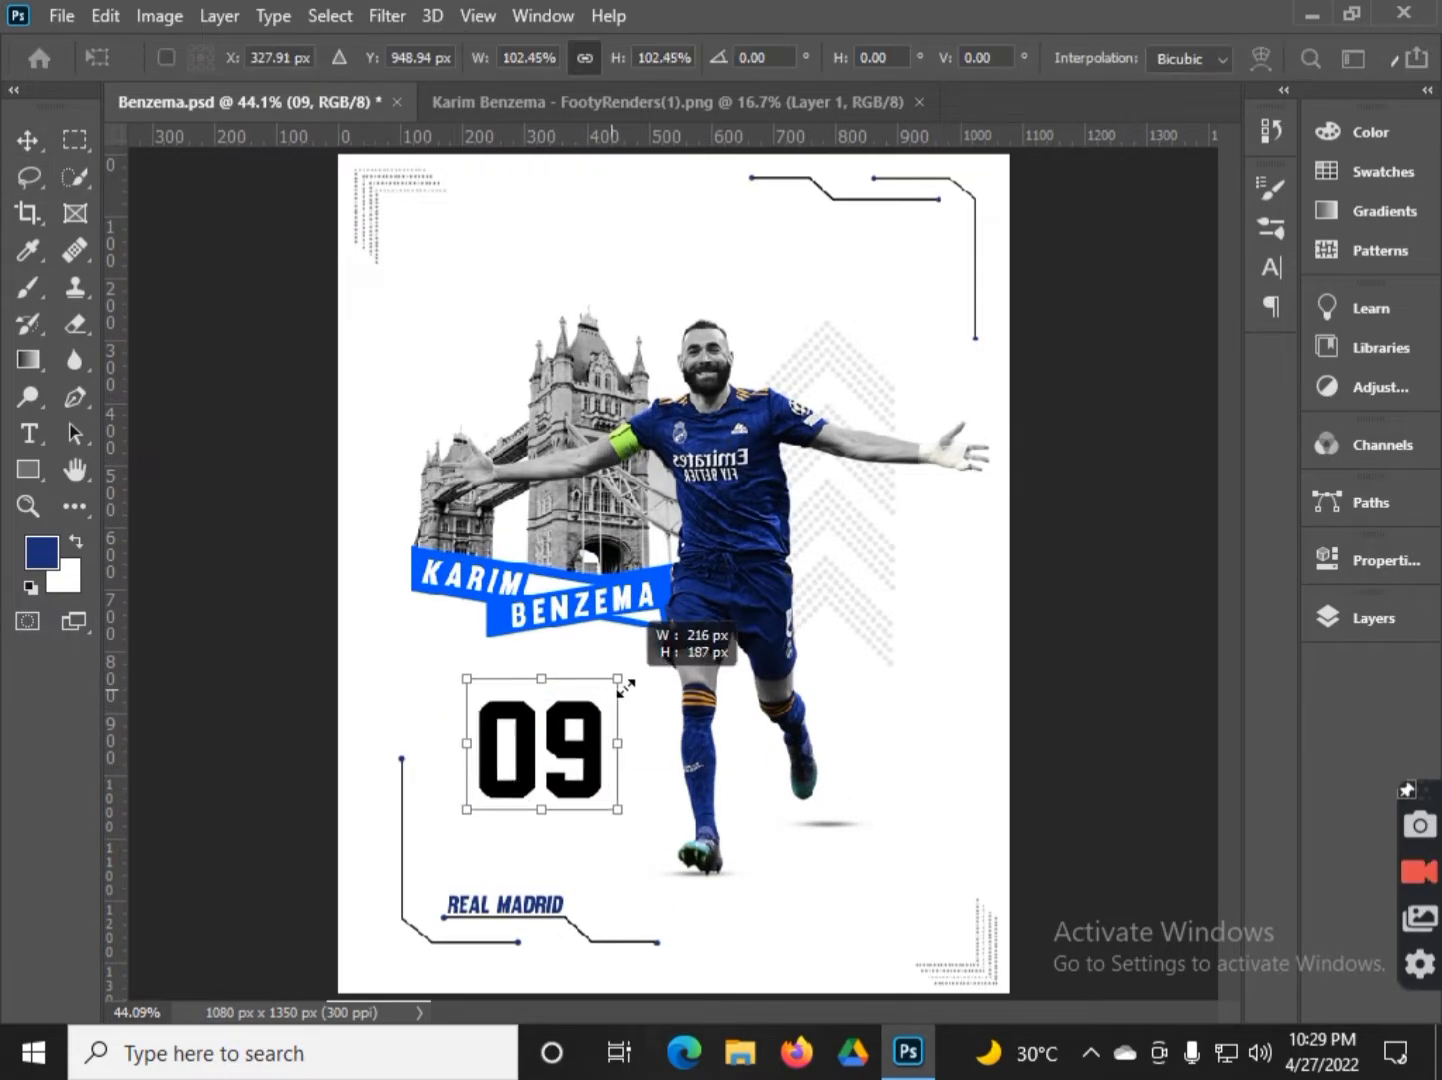
{"action": "key", "text": "Return"}
- Select the top-right line group and nudge it inward with Shift+arrow keys
{"action": "left_click", "coordinate": [1373, 612]}
{"action": "key", "text": "ctrl+0"}
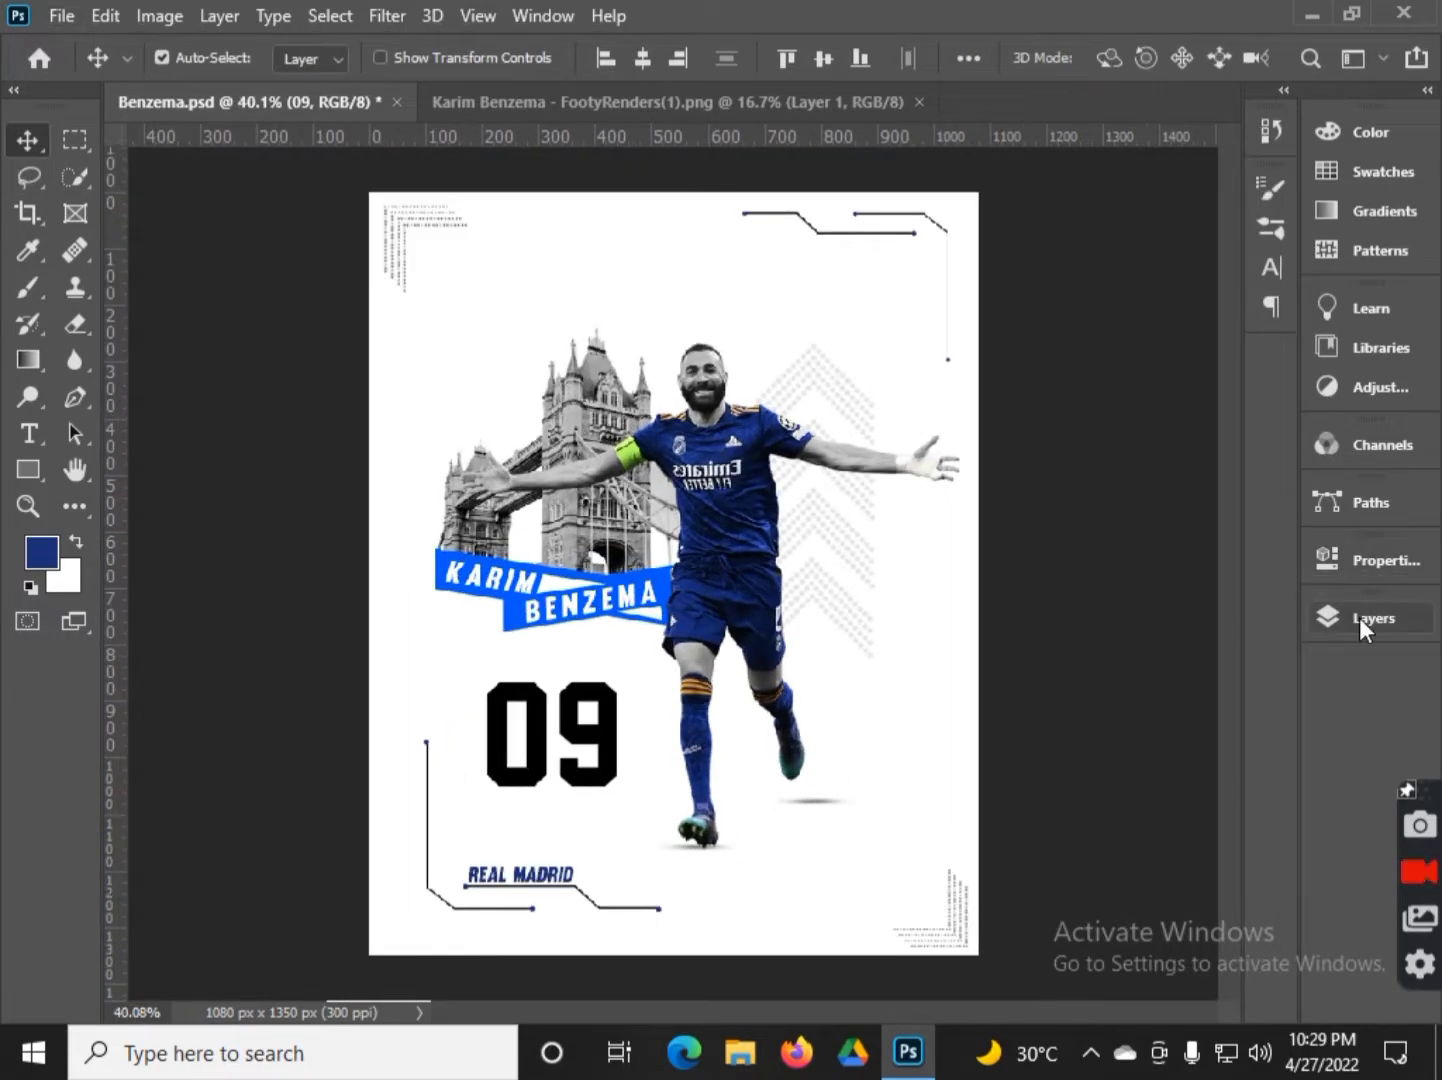
{"action": "left_click", "coordinate": [1359, 621]}
{"action": "scroll", "coordinate": [1040, 450], "scroll_direction": "up", "scroll_amount": 2}
{"action": "left_click", "coordinate": [1040, 531]}
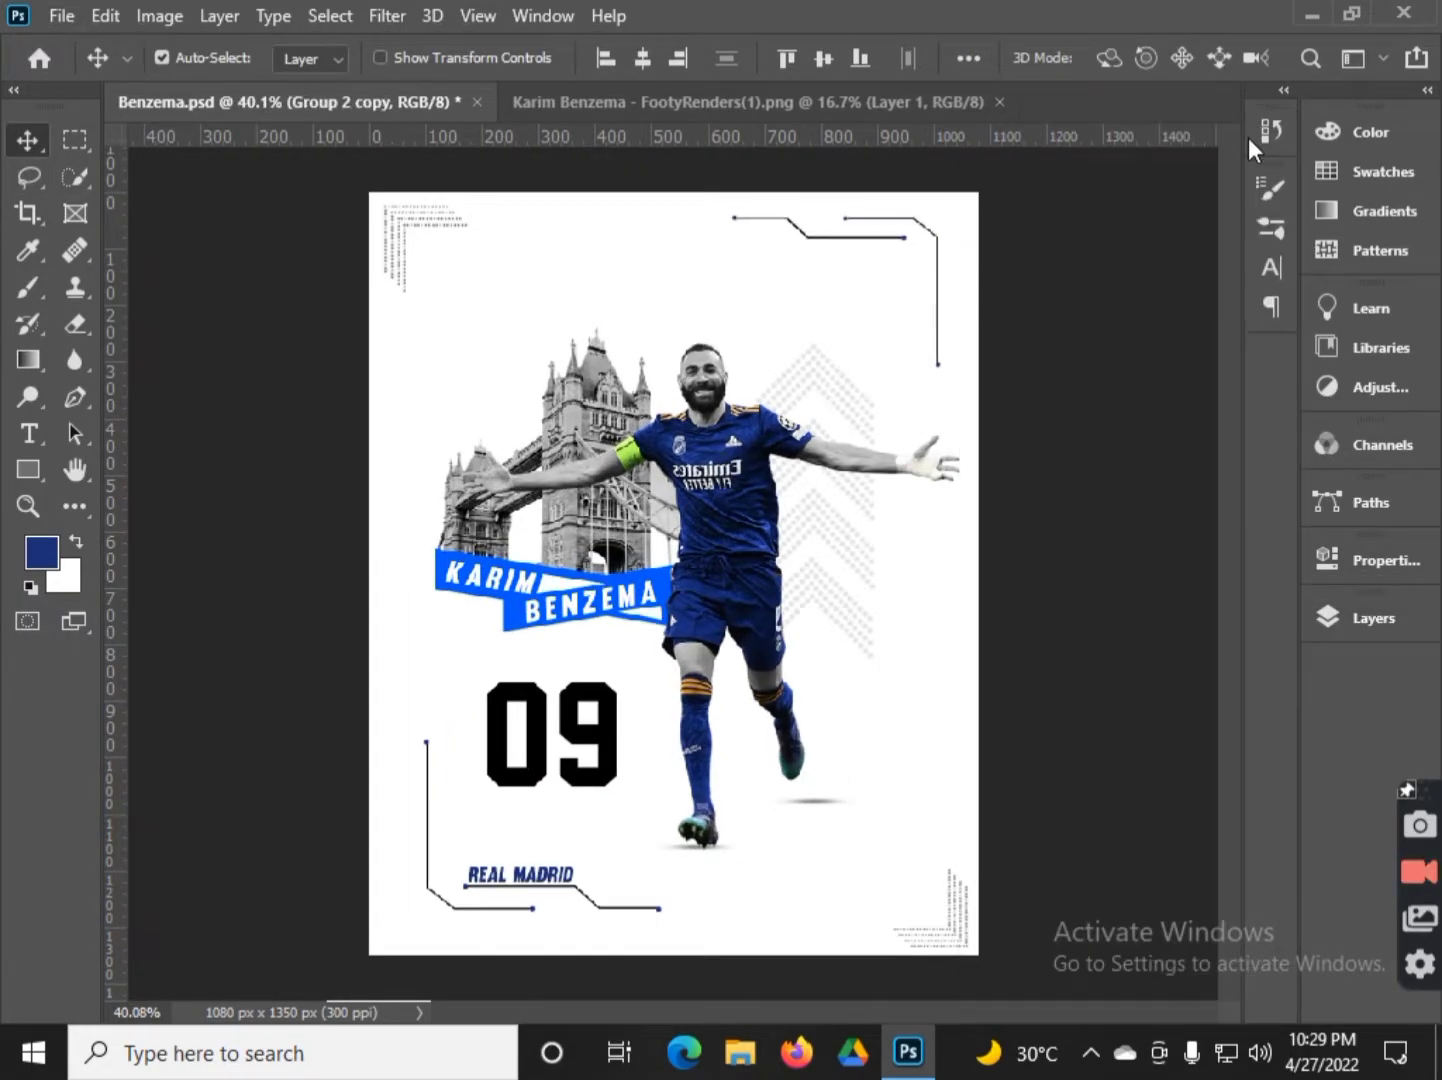
{"action": "key", "text": "shift+Down"}
{"action": "key", "text": "shift+Left"}
{"action": "key", "text": "shift+Down"}
{"action": "key", "text": "shift+Down"}
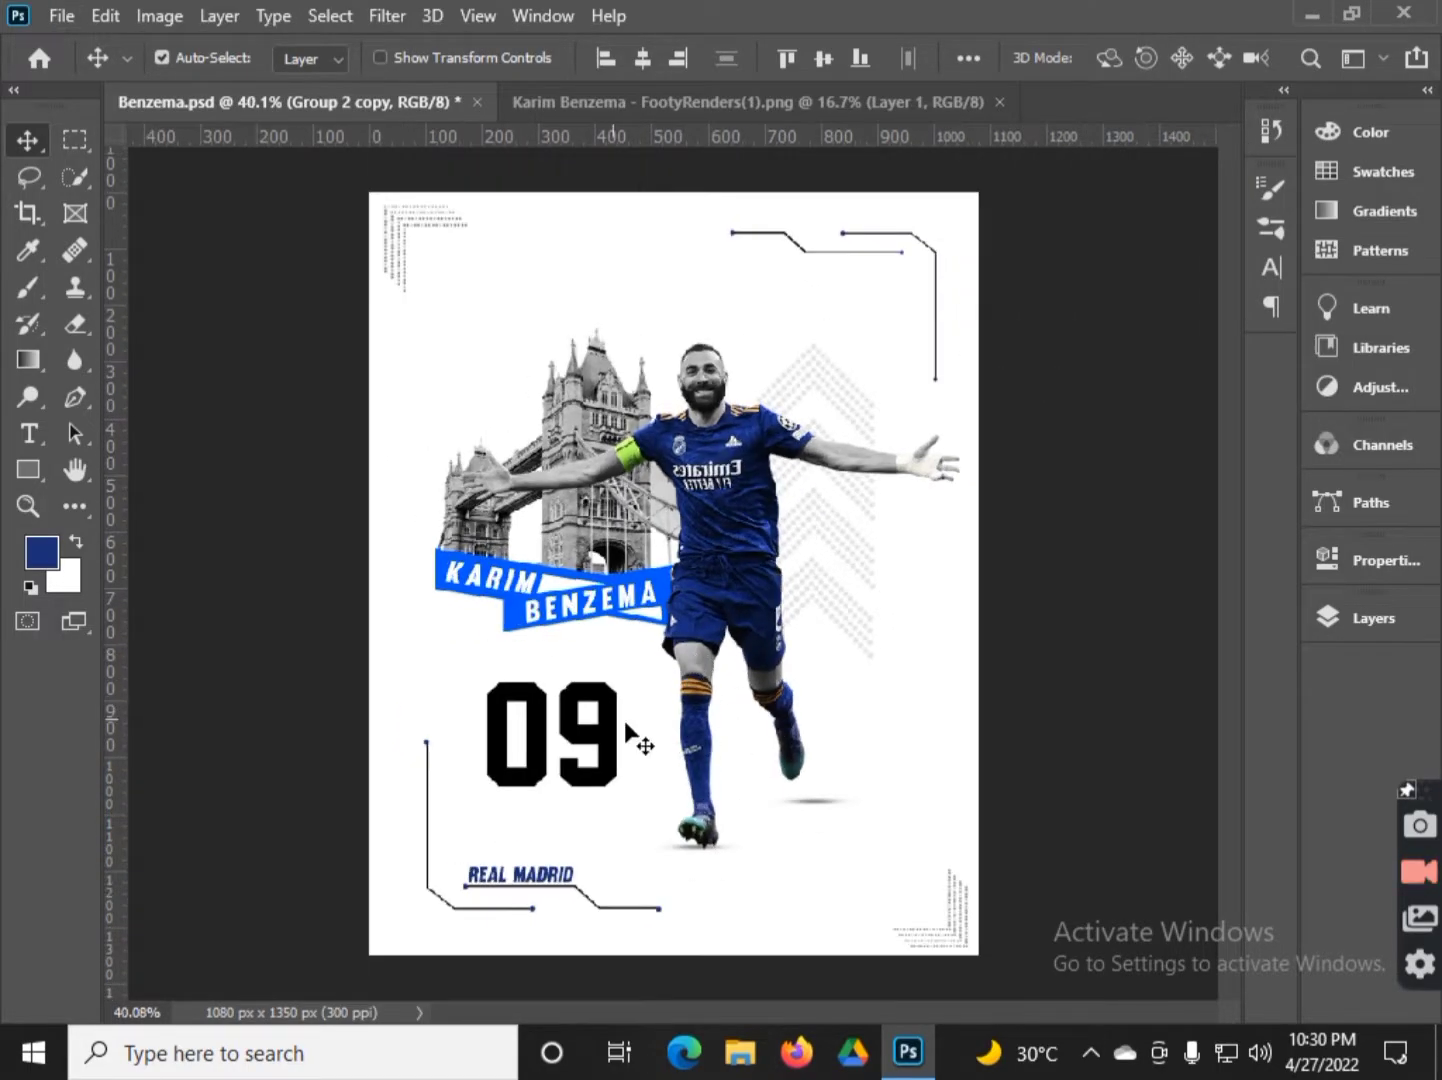
- Select Layer 10 above the player in the Layers panel
{"action": "scroll", "coordinate": [779, 797], "scroll_direction": "up", "scroll_amount": 3}
{"action": "left_click", "coordinate": [1373, 618]}
{"action": "scroll", "coordinate": [1119, 551], "scroll_direction": "down", "scroll_amount": 4}
{"action": "left_click", "coordinate": [1143, 632]}
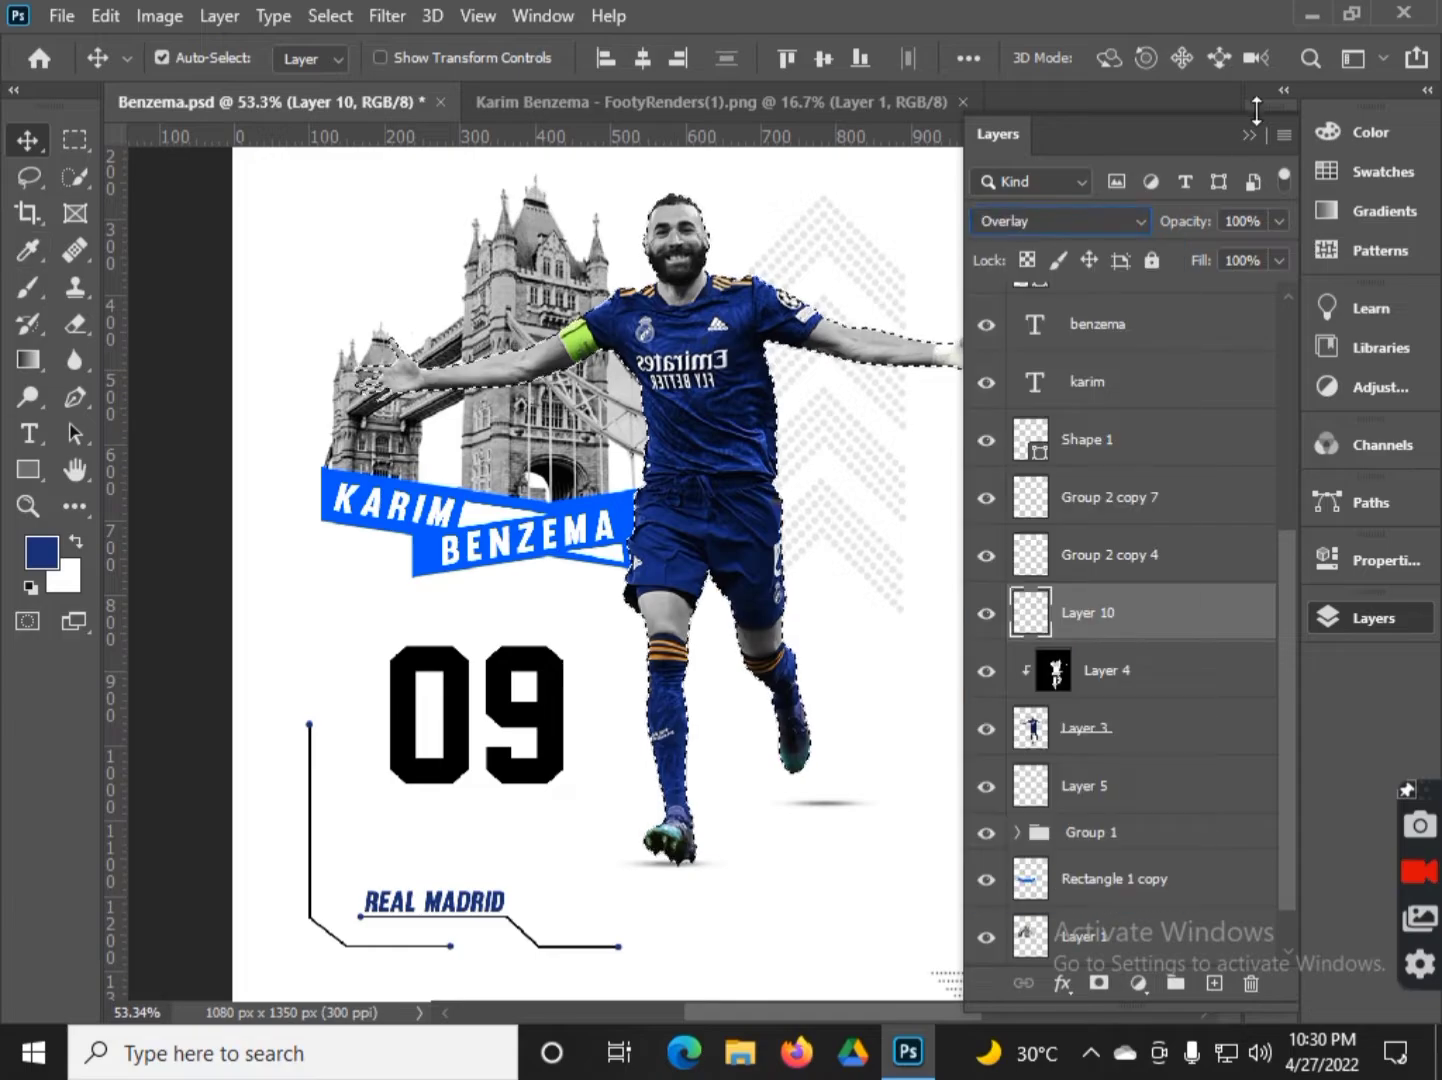
- Brush over the player's kit from chest to shorts to brighten it
{"action": "key", "text": "b"}
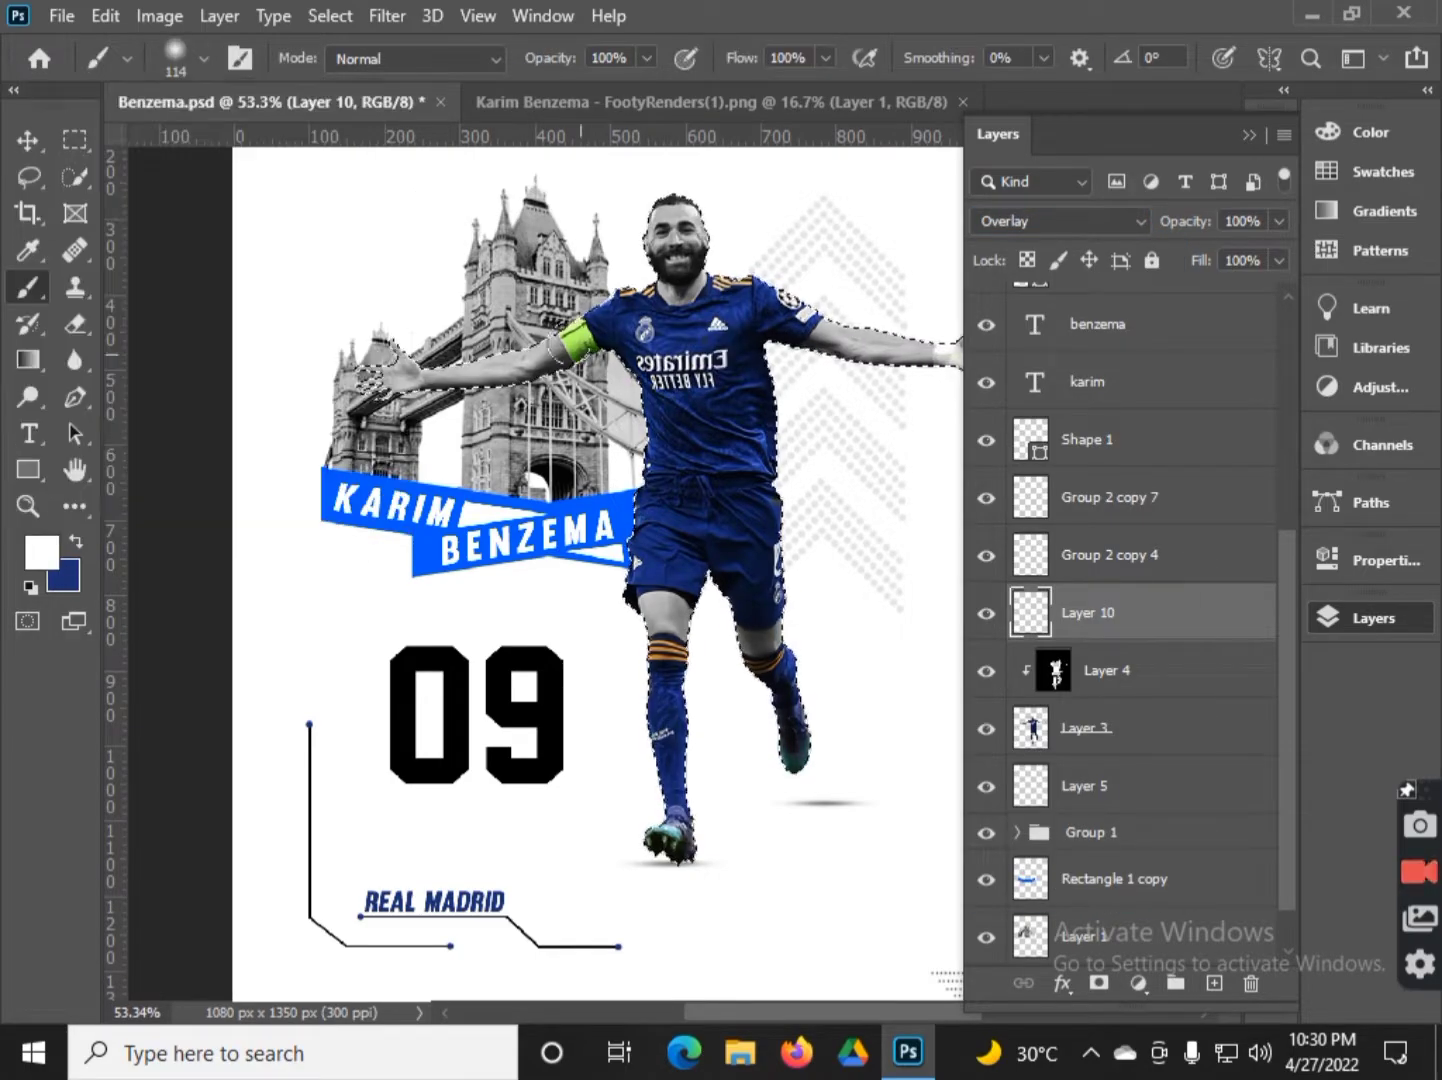
{"action": "left_click_drag", "start_coordinate": [722, 342], "coordinate": [761, 560]}
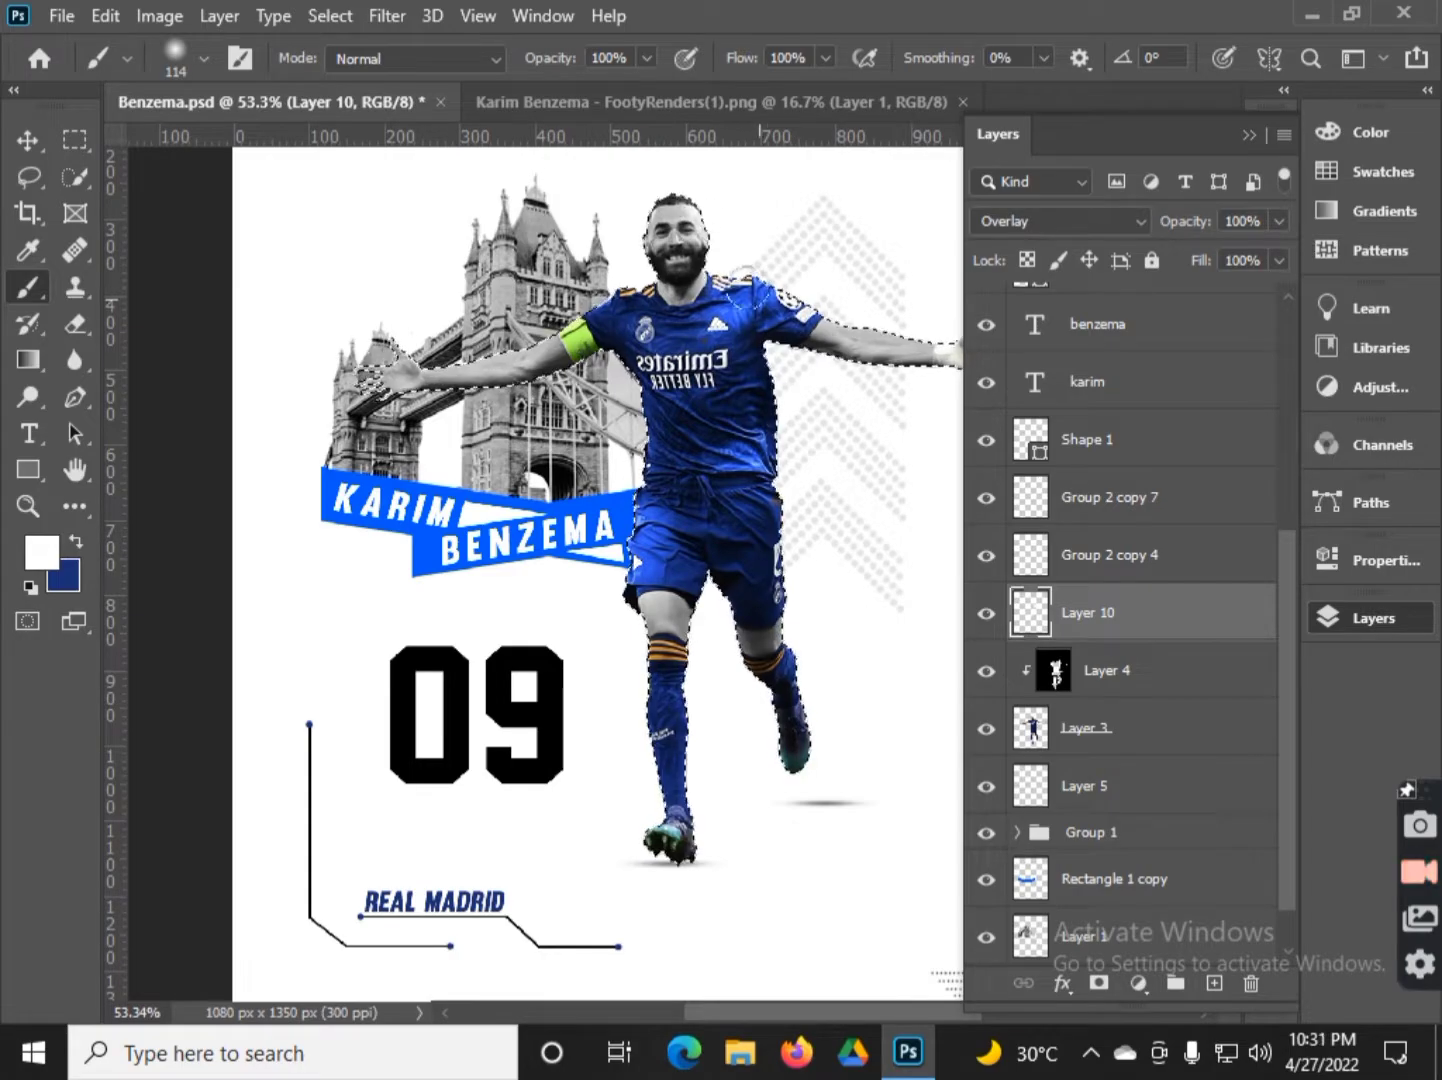
{"action": "key", "text": "ctrl+minus"}
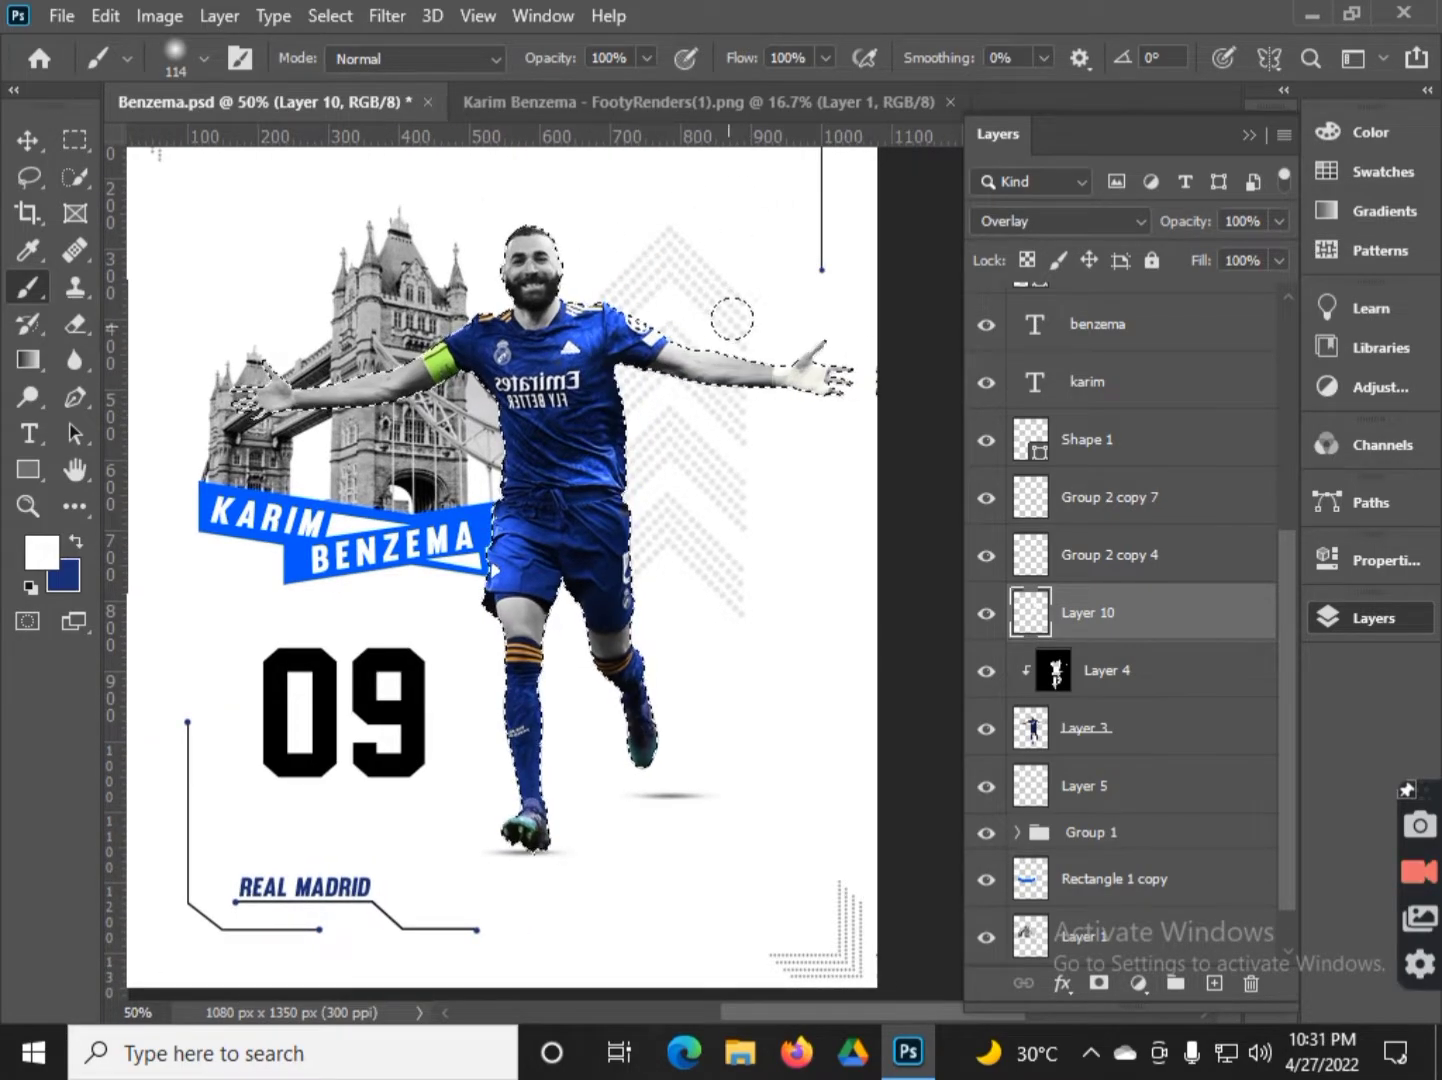
- Add a new Soft Light layer above the player with default colours and 42% brush opacity
{"action": "key", "text": "ctrl+shift+alt+n"}
{"action": "left_click", "coordinate": [1060, 220]}
{"action": "left_click", "coordinate": [1005, 583]}
{"action": "key", "text": "d"}
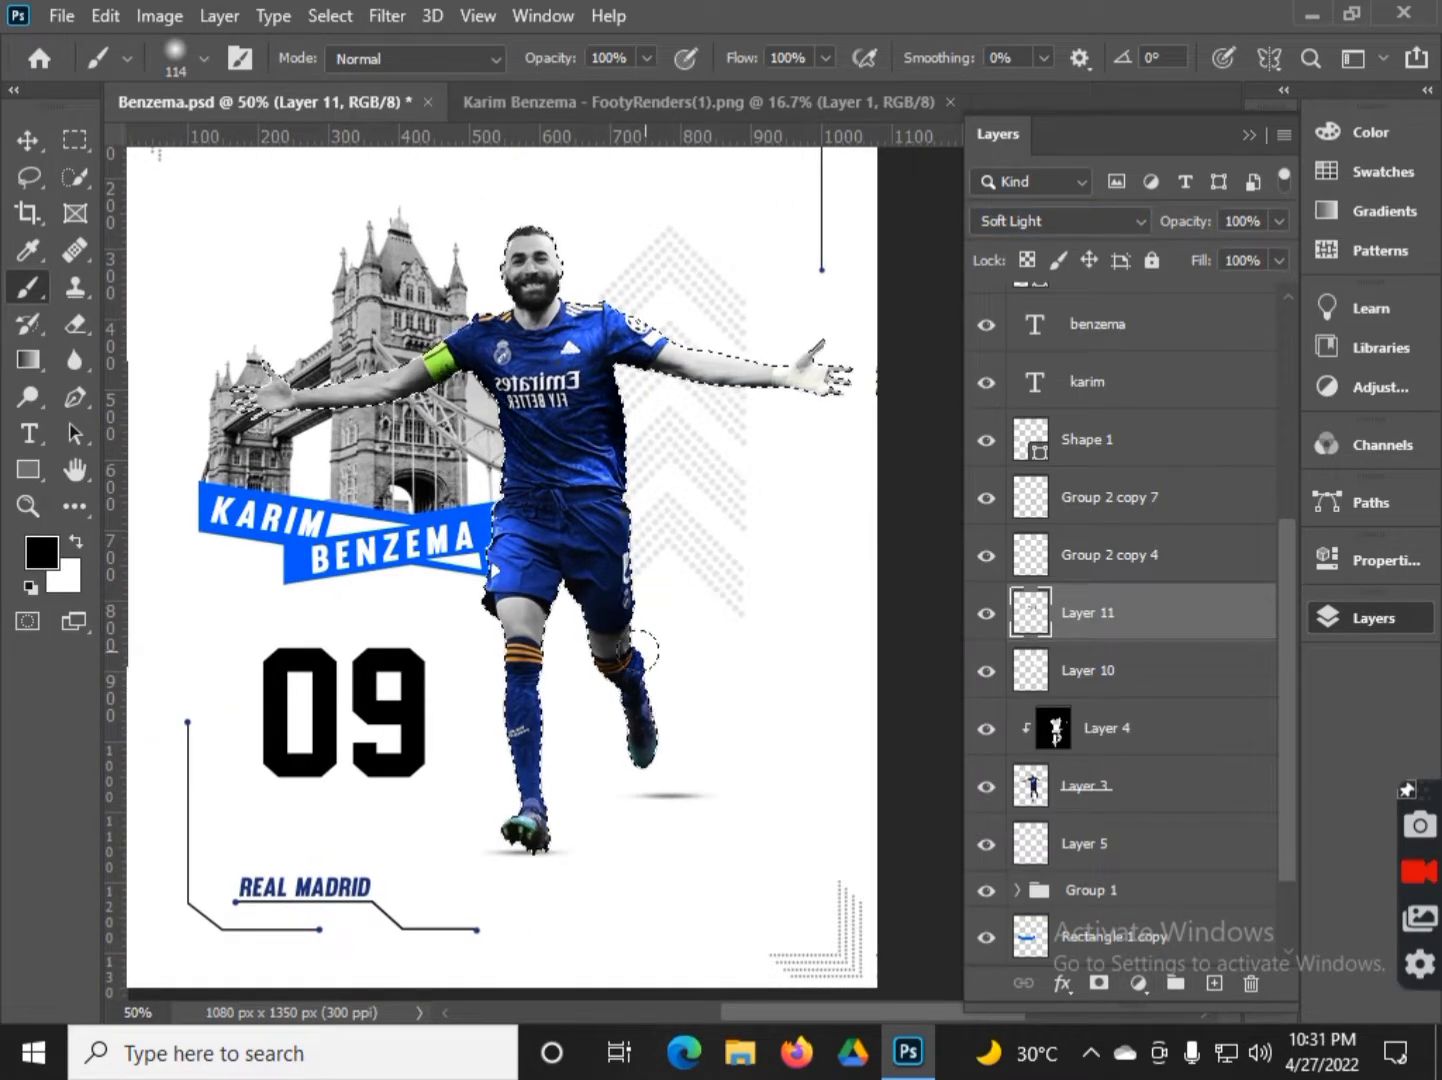
{"action": "key", "text": "4"}
{"action": "key", "text": "2"}
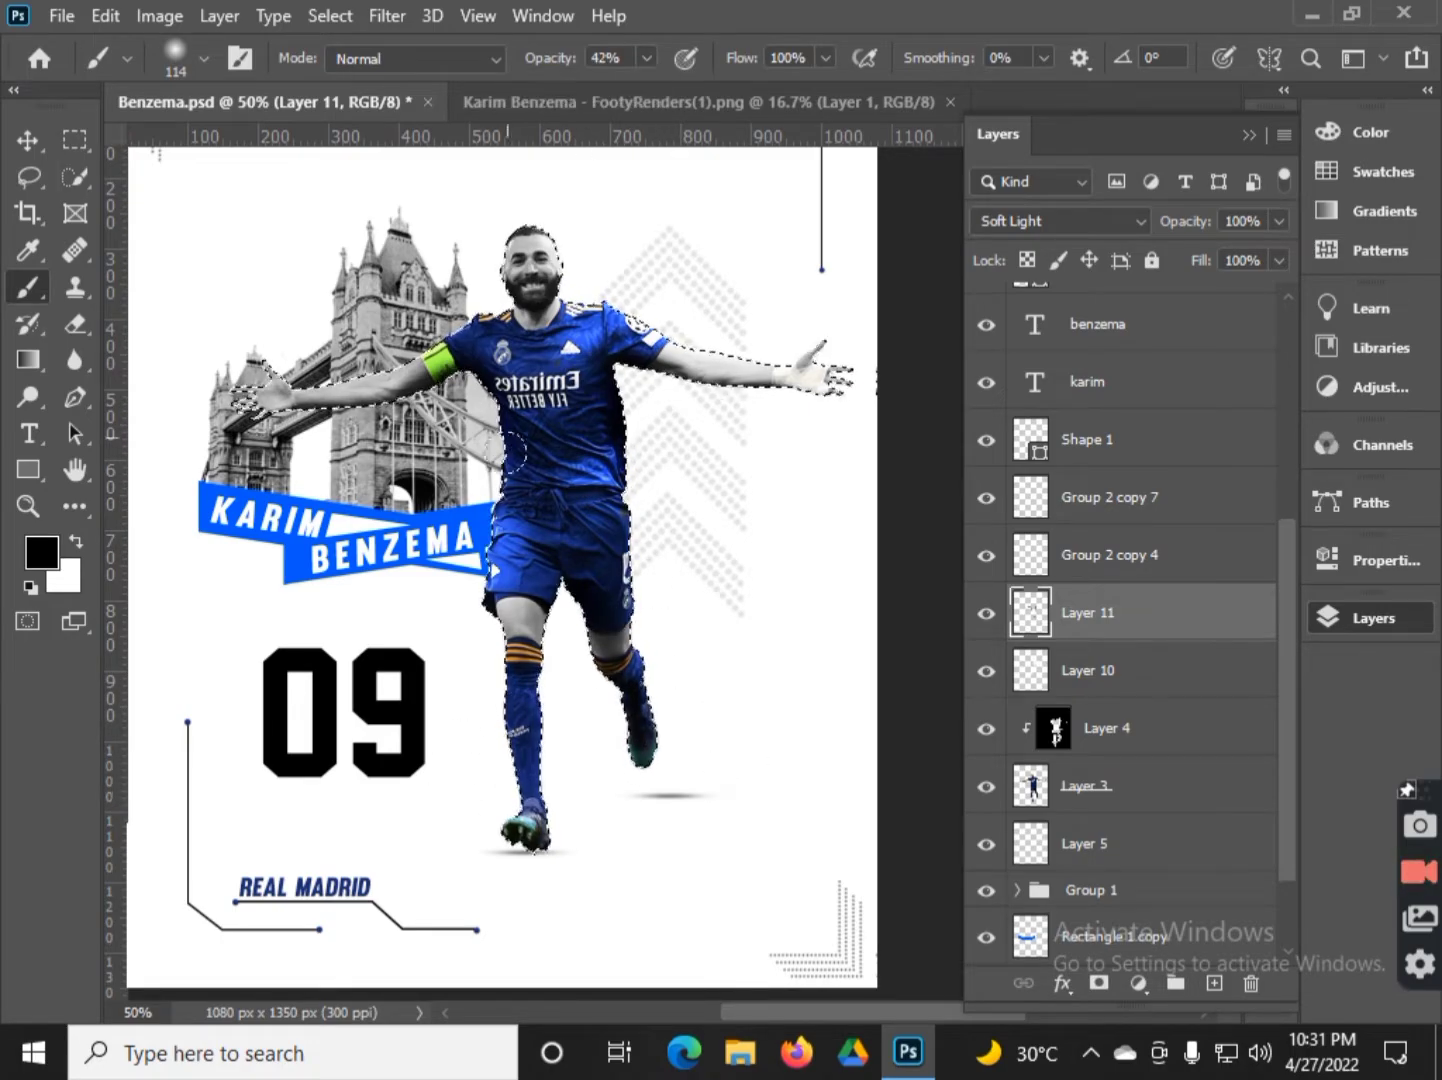
{"action": "scroll", "coordinate": [597, 665], "scroll_direction": "down", "scroll_amount": 2}
{"action": "left_click", "coordinate": [28, 140]}
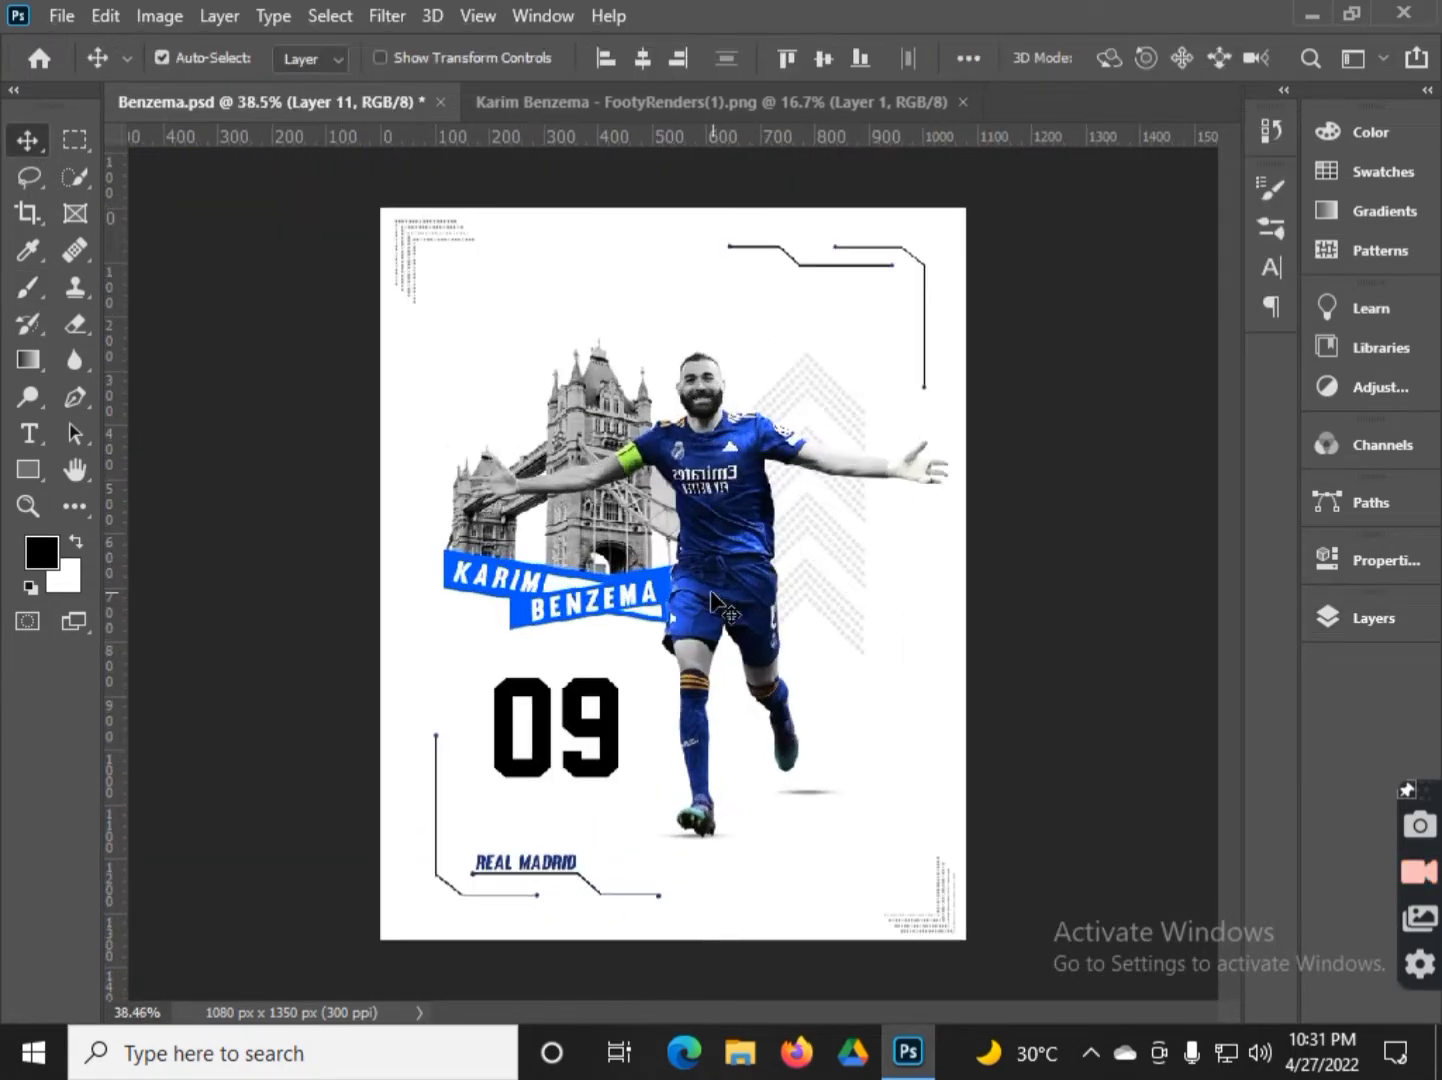
{"action": "scroll", "coordinate": [655, 574], "scroll_direction": "up", "scroll_amount": 2}
{"action": "left_click", "coordinate": [1370, 619]}
- Set the Soft Light layer to 50% opacity and raise the player cutout's exposure to +0.45 in Camera Raw
{"action": "key", "text": "5"}
{"action": "left_click", "coordinate": [1085, 785]}
{"action": "key", "text": "ctrl+shift+a"}
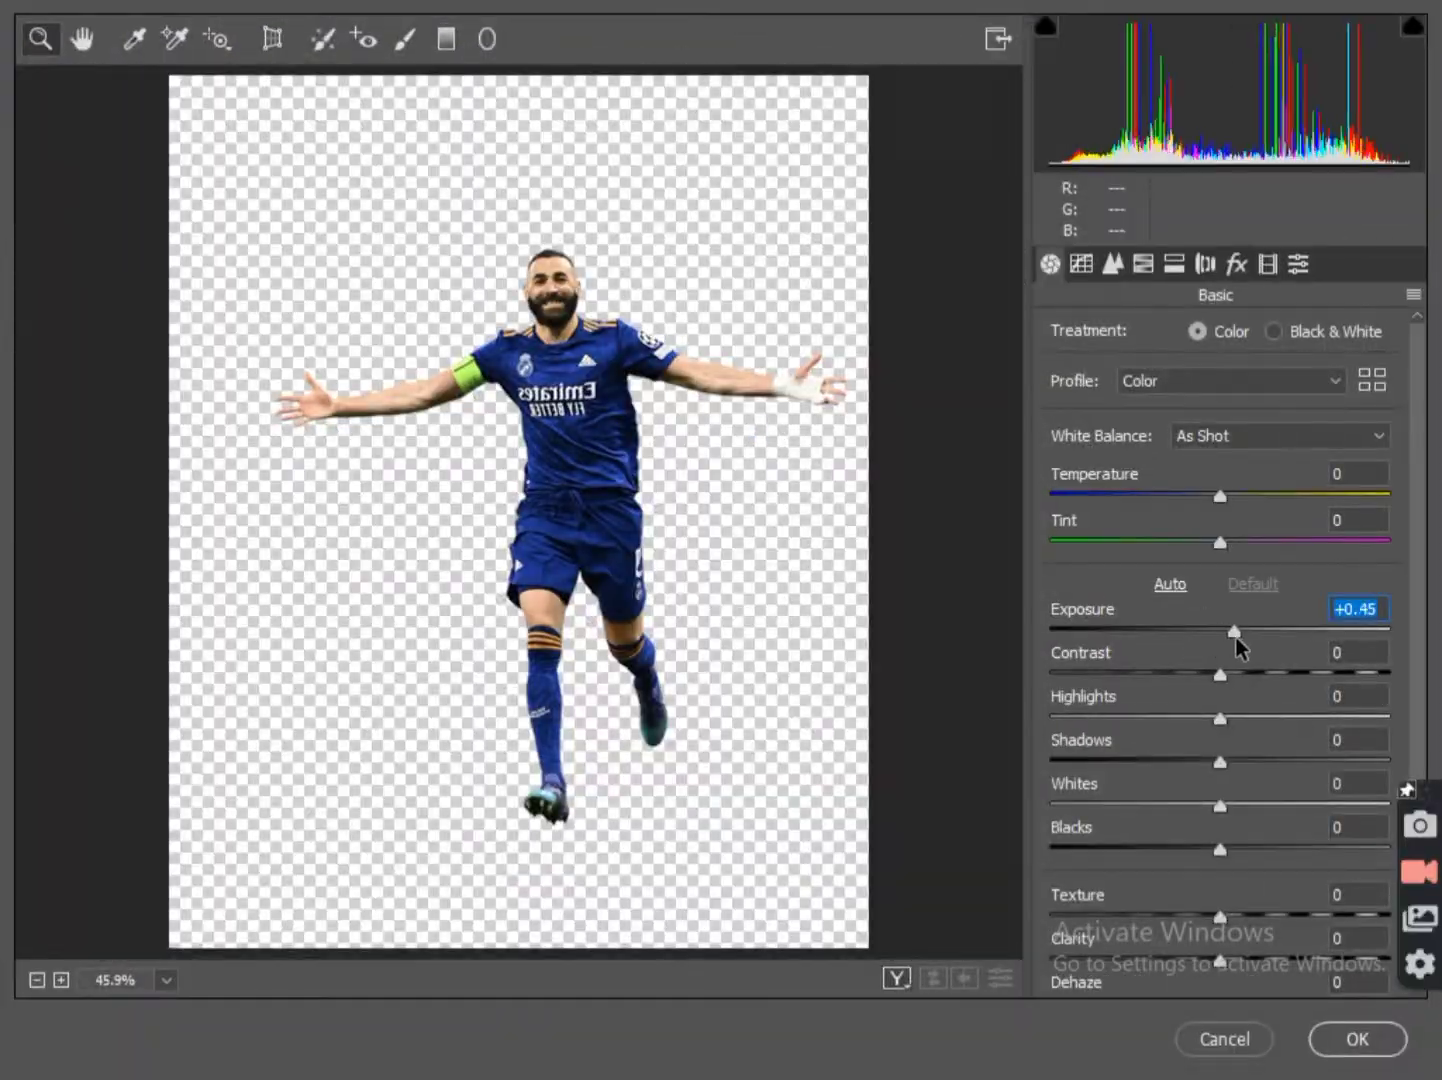
{"action": "key", "text": "Escape"}
{"action": "left_click", "coordinate": [1249, 134]}
- Free Transform the 09 number briefly, leaving it unchanged
{"action": "left_click", "coordinate": [590, 775]}
{"action": "key", "text": "ctrl+t"}
{"action": "scroll", "coordinate": [590, 775], "scroll_direction": "down", "scroll_amount": 3}
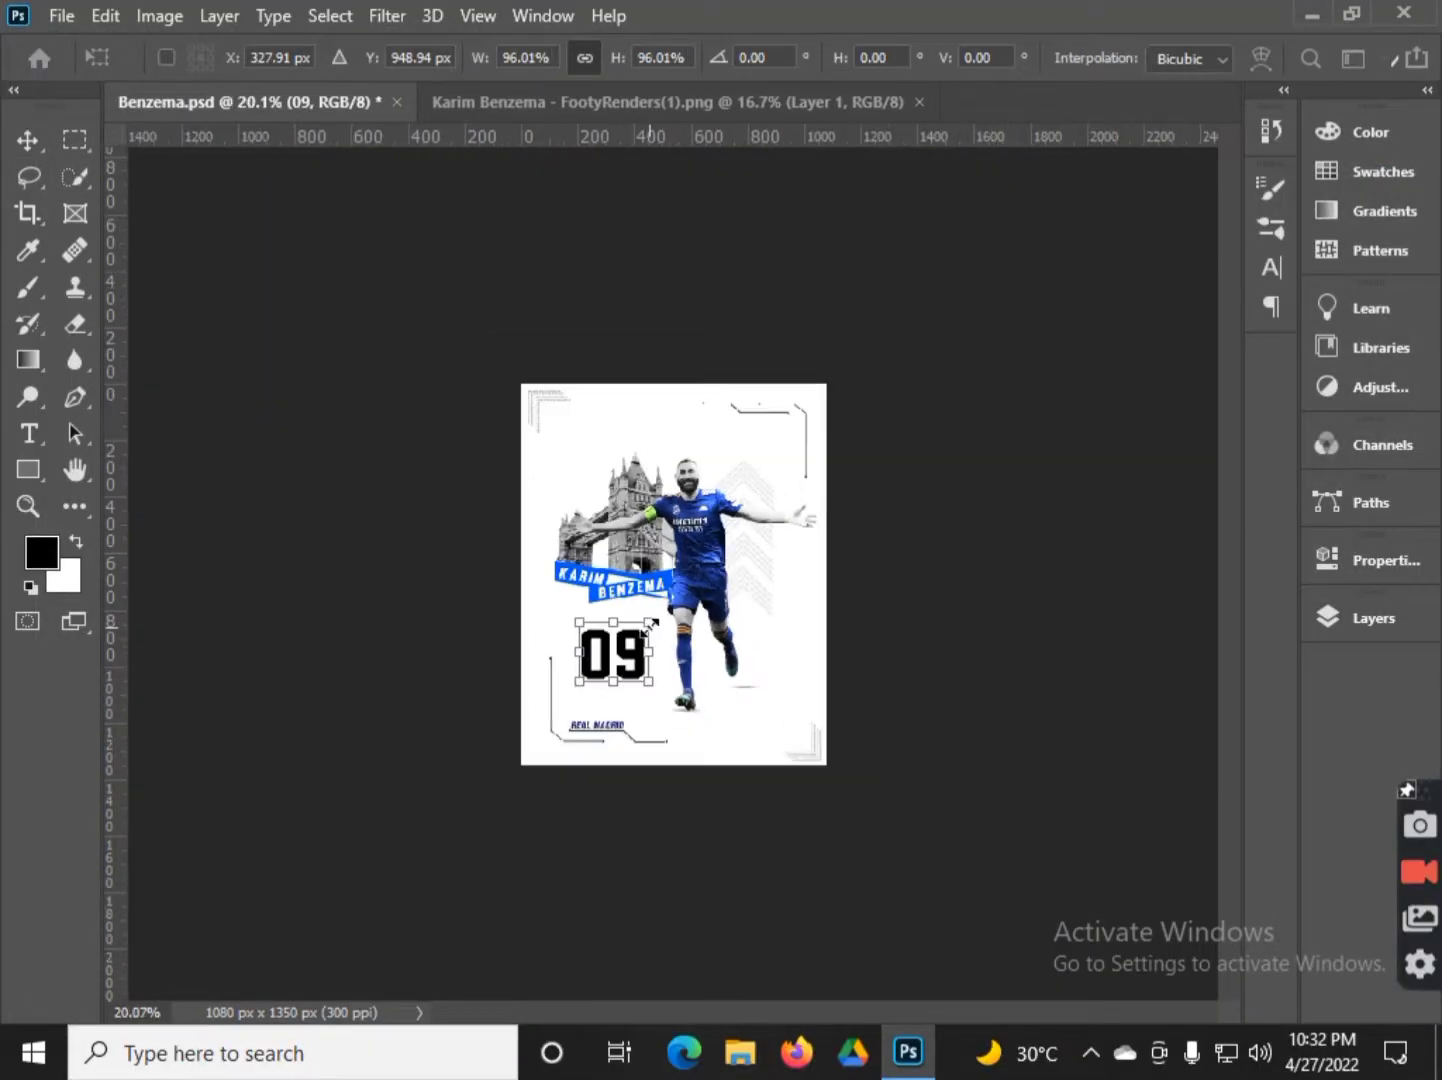
{"action": "key", "text": "Return"}
- Select Layer 11 from the layers list
{"action": "scroll", "coordinate": [646, 676], "scroll_direction": "up", "scroll_amount": 5}
{"action": "scroll", "coordinate": [574, 758], "scroll_direction": "up", "scroll_amount": 2}
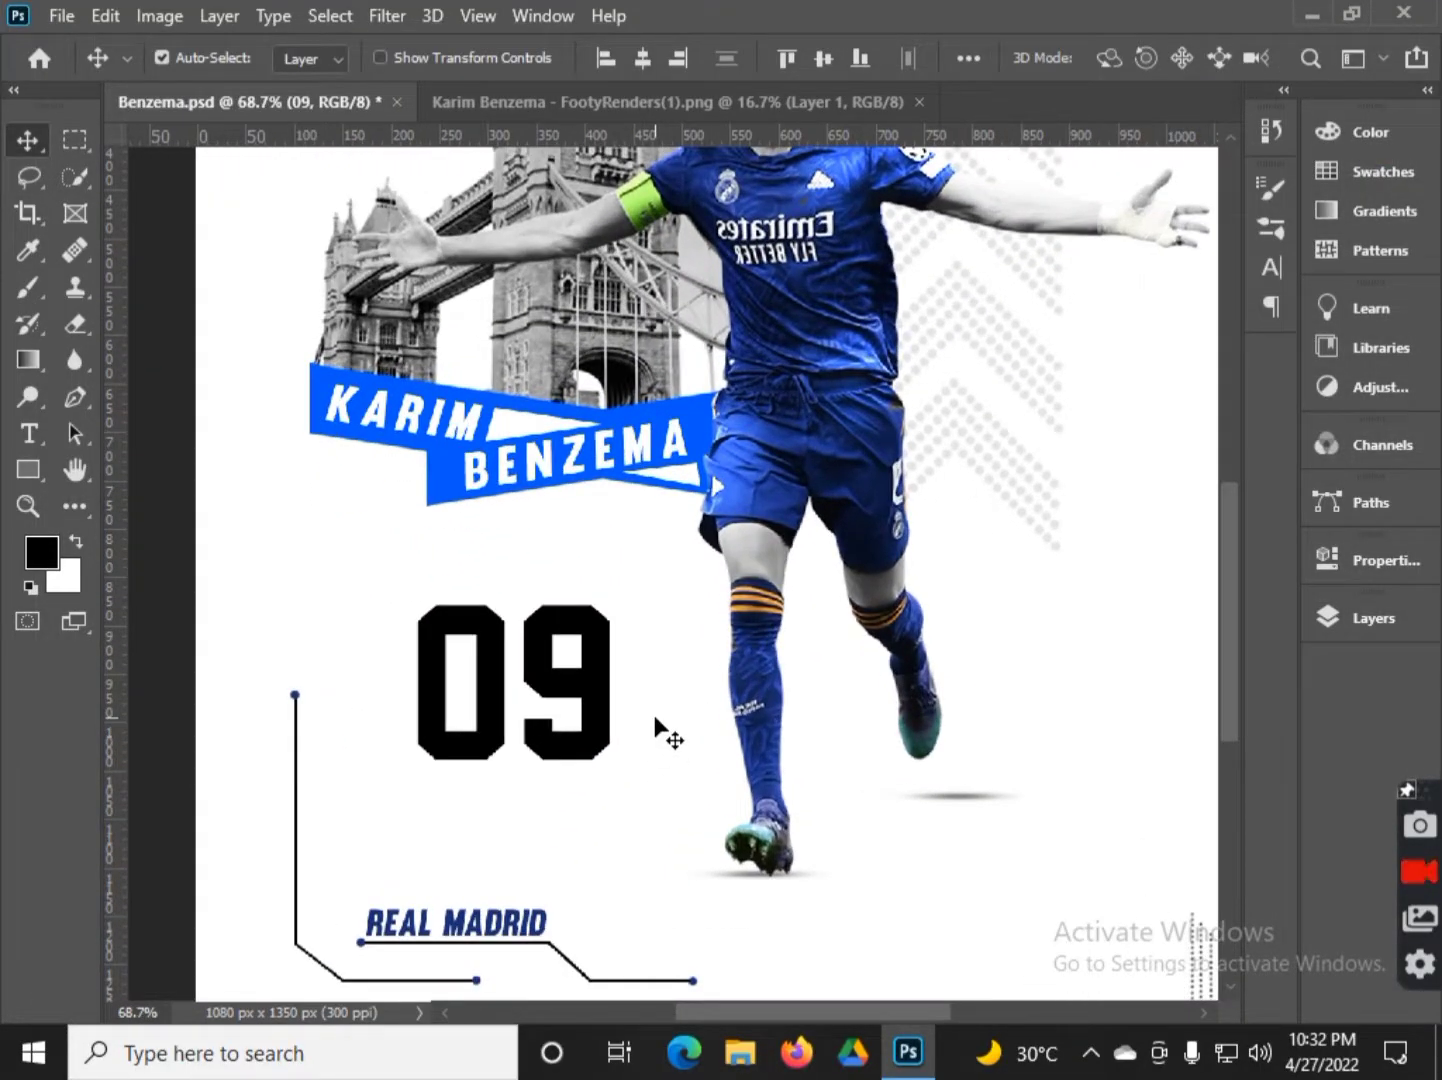
{"action": "scroll", "coordinate": [668, 734], "scroll_direction": "down", "scroll_amount": 2}
{"action": "scroll", "coordinate": [596, 621], "scroll_direction": "down", "scroll_amount": 1}
{"action": "scroll", "coordinate": [435, 271], "scroll_direction": "up", "scroll_amount": 4}
{"action": "left_click", "coordinate": [435, 270]}
{"action": "scroll", "coordinate": [434, 271], "scroll_direction": "down", "scroll_amount": 4}
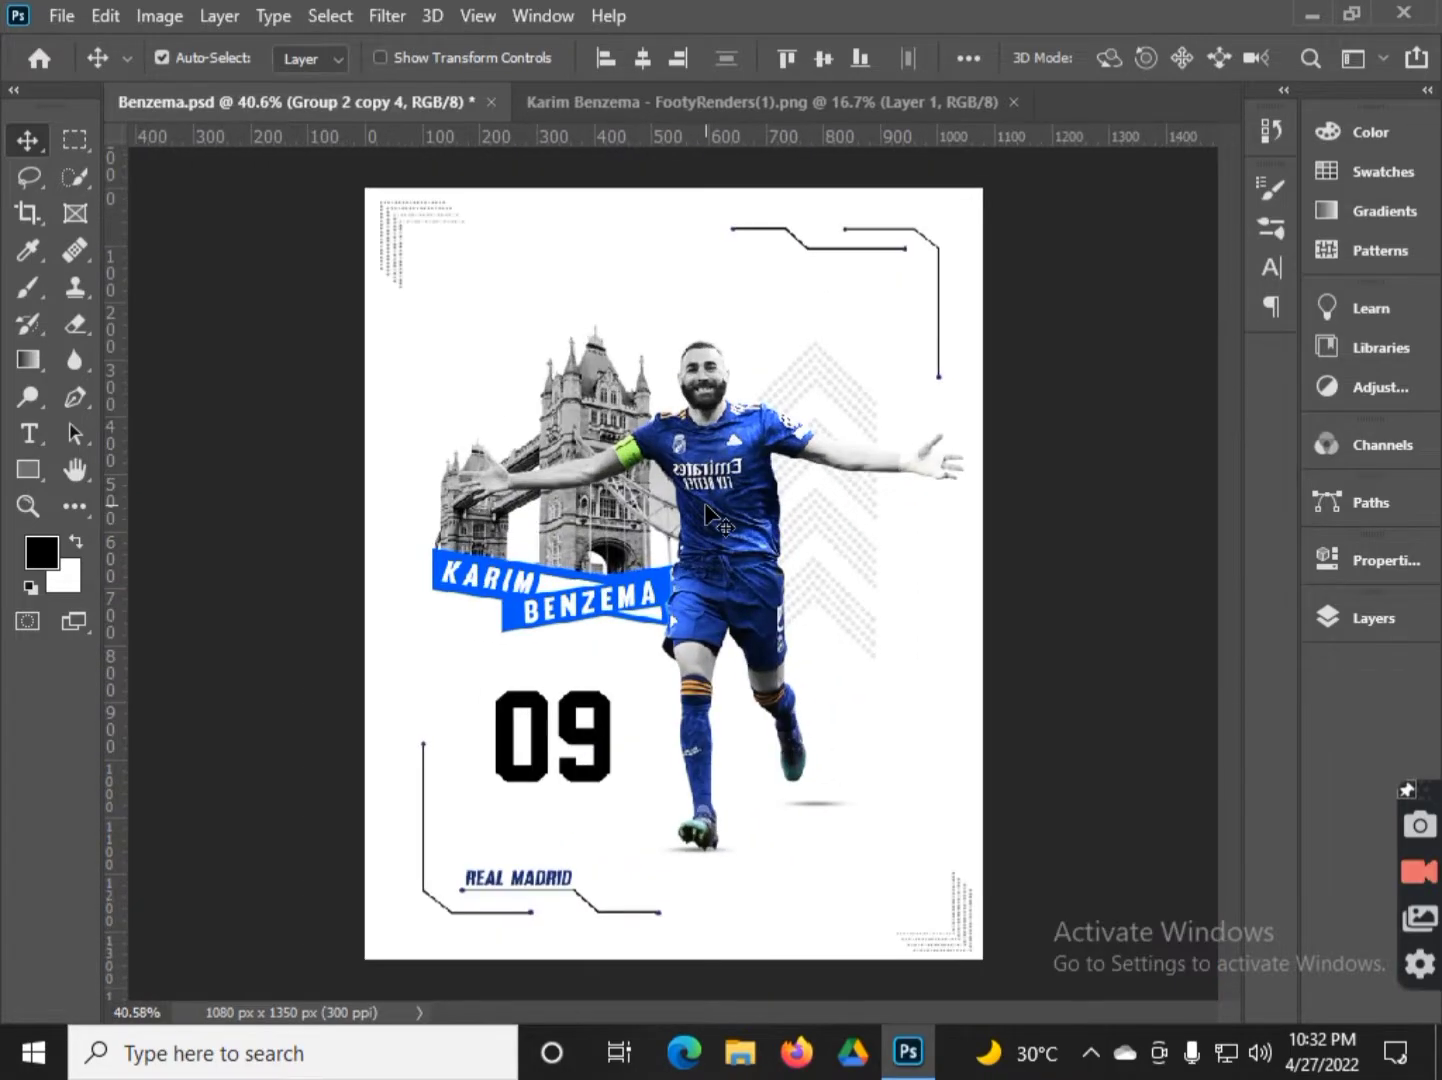
{"action": "scroll", "coordinate": [424, 275], "scroll_direction": "up", "scroll_amount": 3}
{"action": "left_click", "coordinate": [424, 275]}
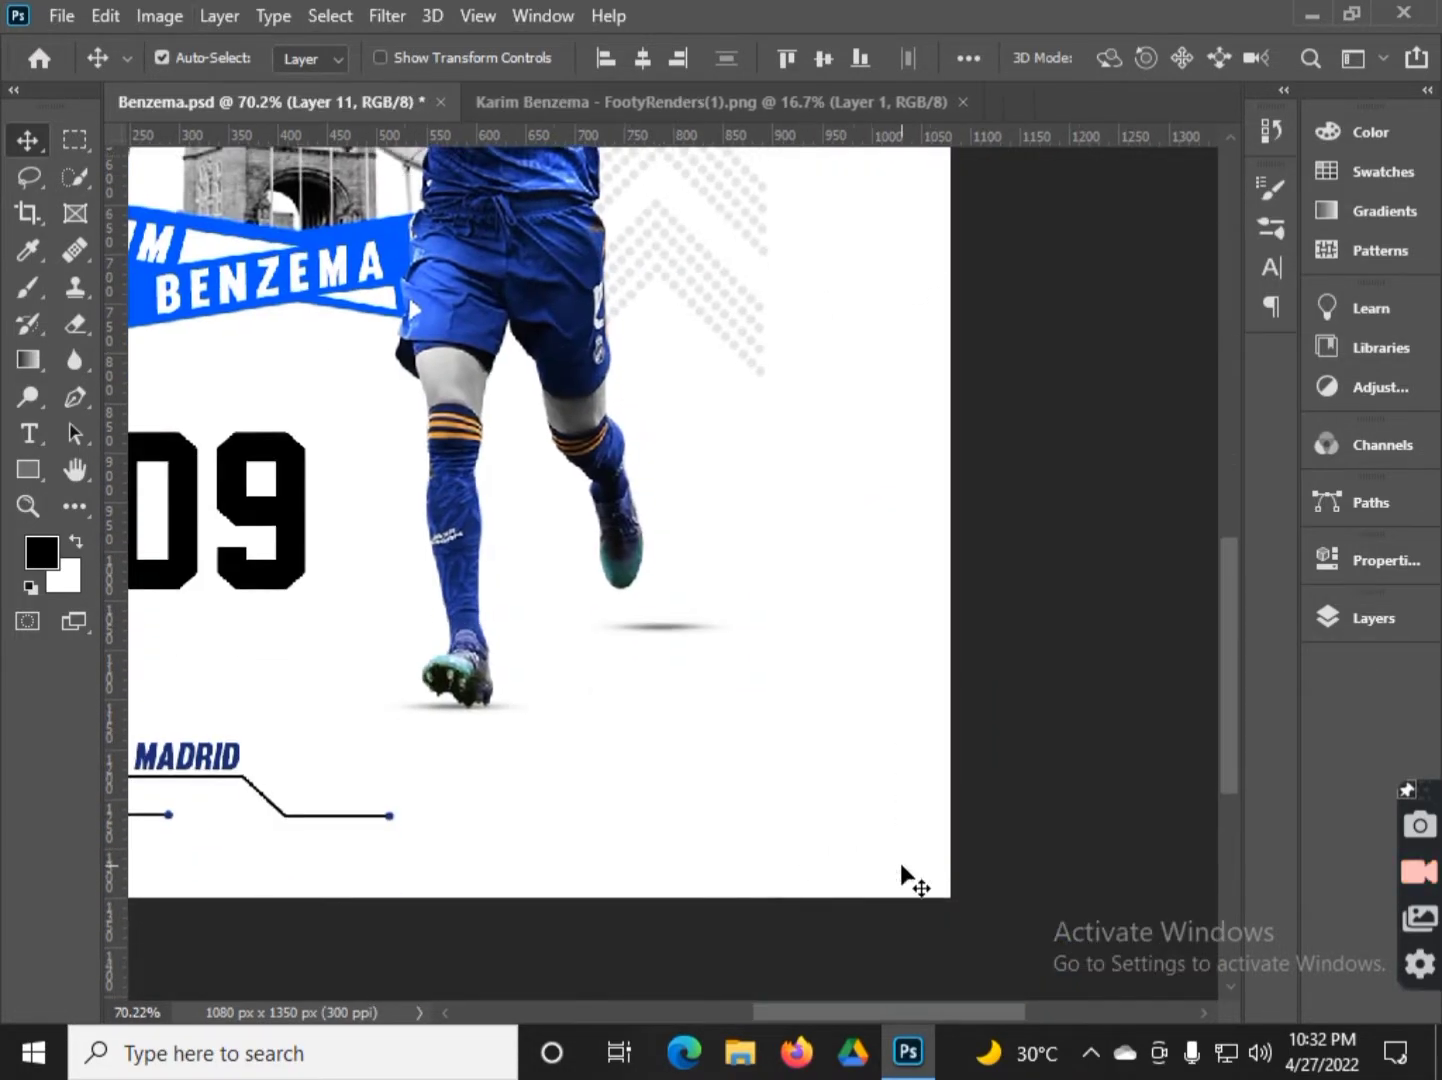
{"action": "scroll", "coordinate": [907, 879], "scroll_direction": "down", "scroll_amount": 3}
{"action": "left_click", "coordinate": [1373, 619]}
- Draw a wide rectangle near the top-left and fill it bright blue
{"action": "key", "text": "u"}
{"action": "left_click_drag", "start_coordinate": [434, 250], "coordinate": [782, 298]}
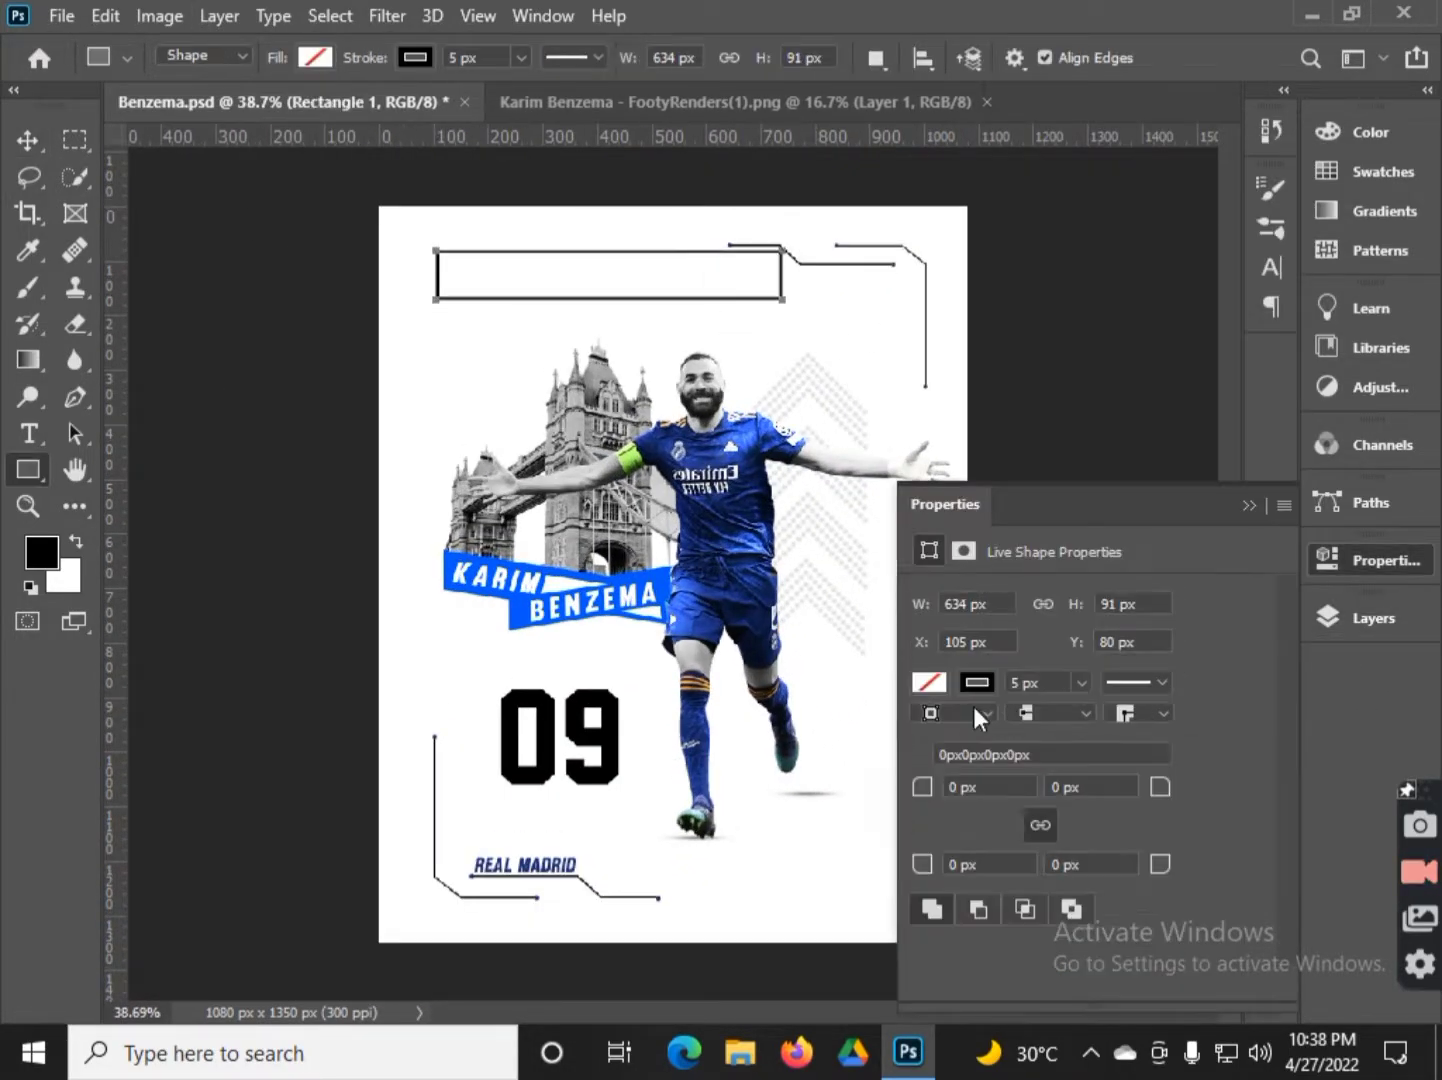
{"action": "left_click", "coordinate": [924, 682]}
{"action": "left_click", "coordinate": [1008, 694]}
{"action": "left_click", "coordinate": [1250, 504]}
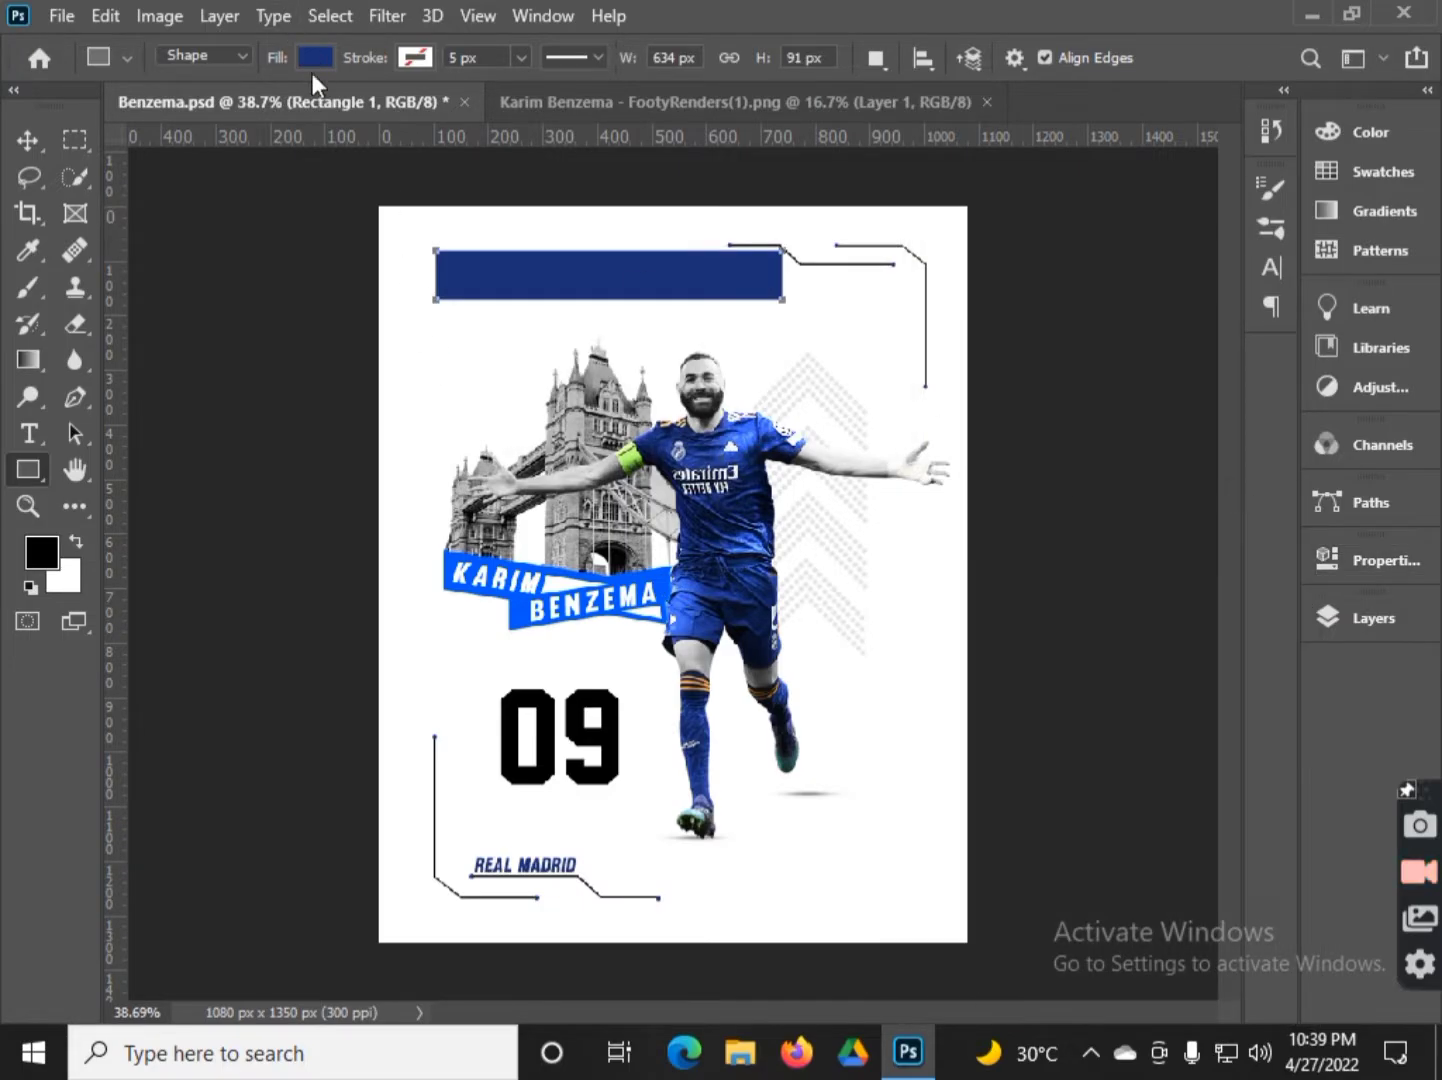
{"action": "left_click", "coordinate": [316, 57]}
{"action": "left_click", "coordinate": [1185, 520]}
- Rotate the blue bar −20° into the top-left corner and place a copy bottom-right
{"action": "key", "text": "ctrl+t"}
{"action": "left_click_drag", "start_coordinate": [831, 300], "coordinate": [303, 178]}
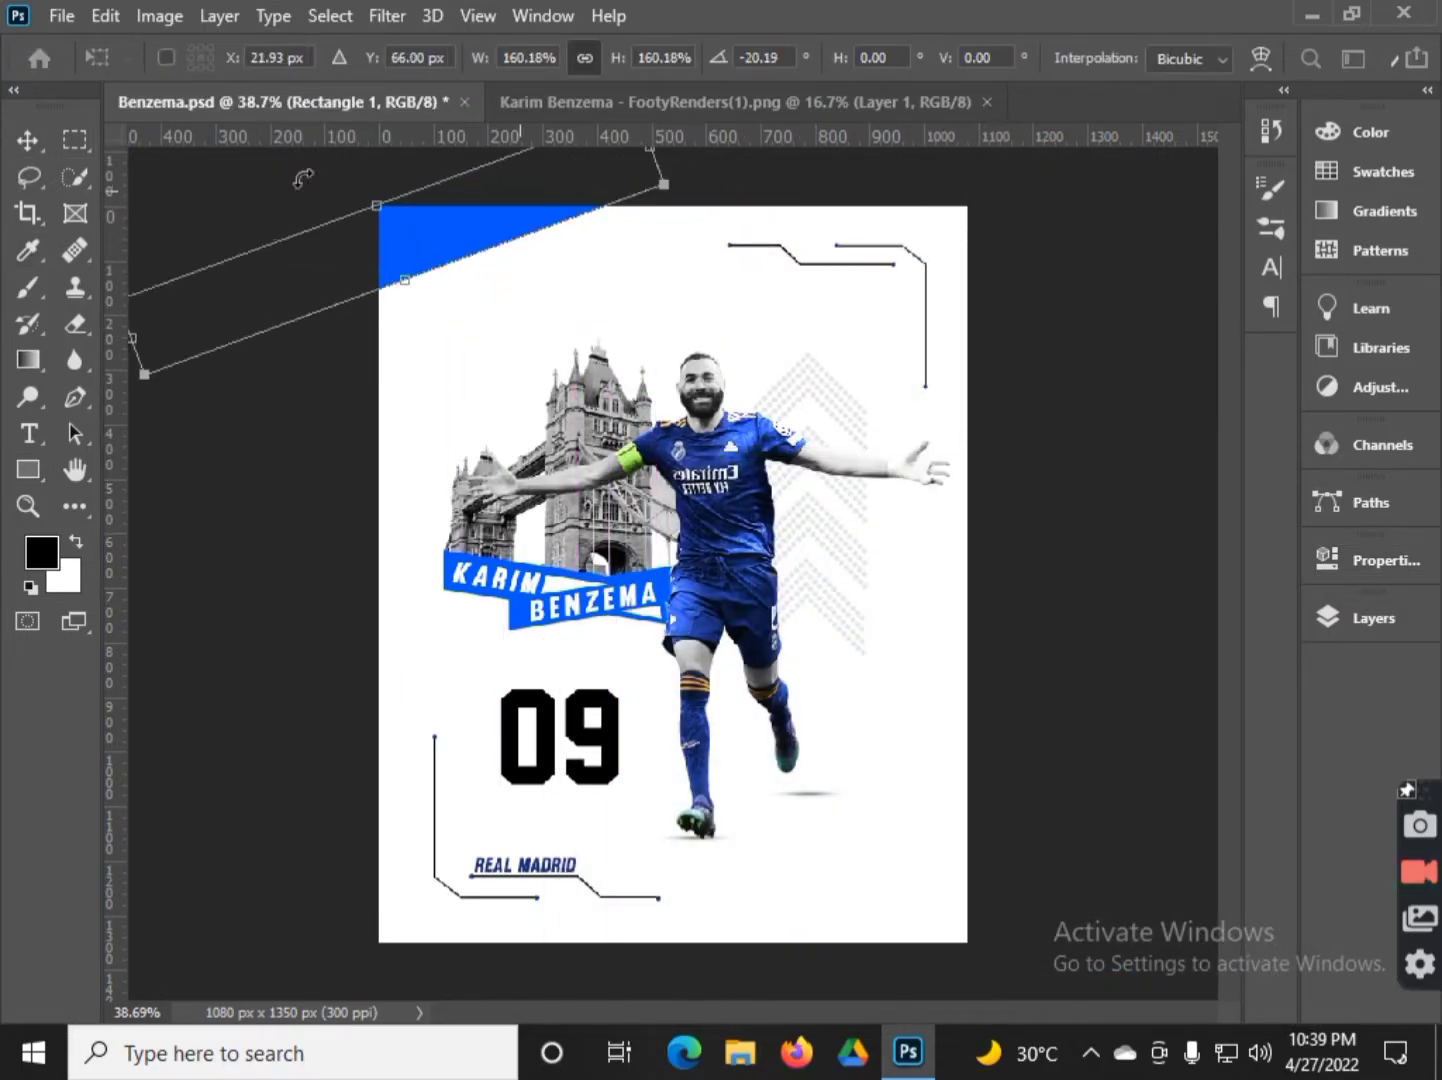
{"action": "key", "text": "Return"}
{"action": "mouse_move", "coordinate": [459, 235]}
{"action": "left_mouse_down"}
{"action": "mouse_move", "coordinate": [1024, 943]}
{"action": "mouse_move", "coordinate": [998, 868]}
{"action": "left_mouse_up"}
{"action": "scroll", "coordinate": [808, 788], "scroll_direction": "up", "scroll_amount": 2}
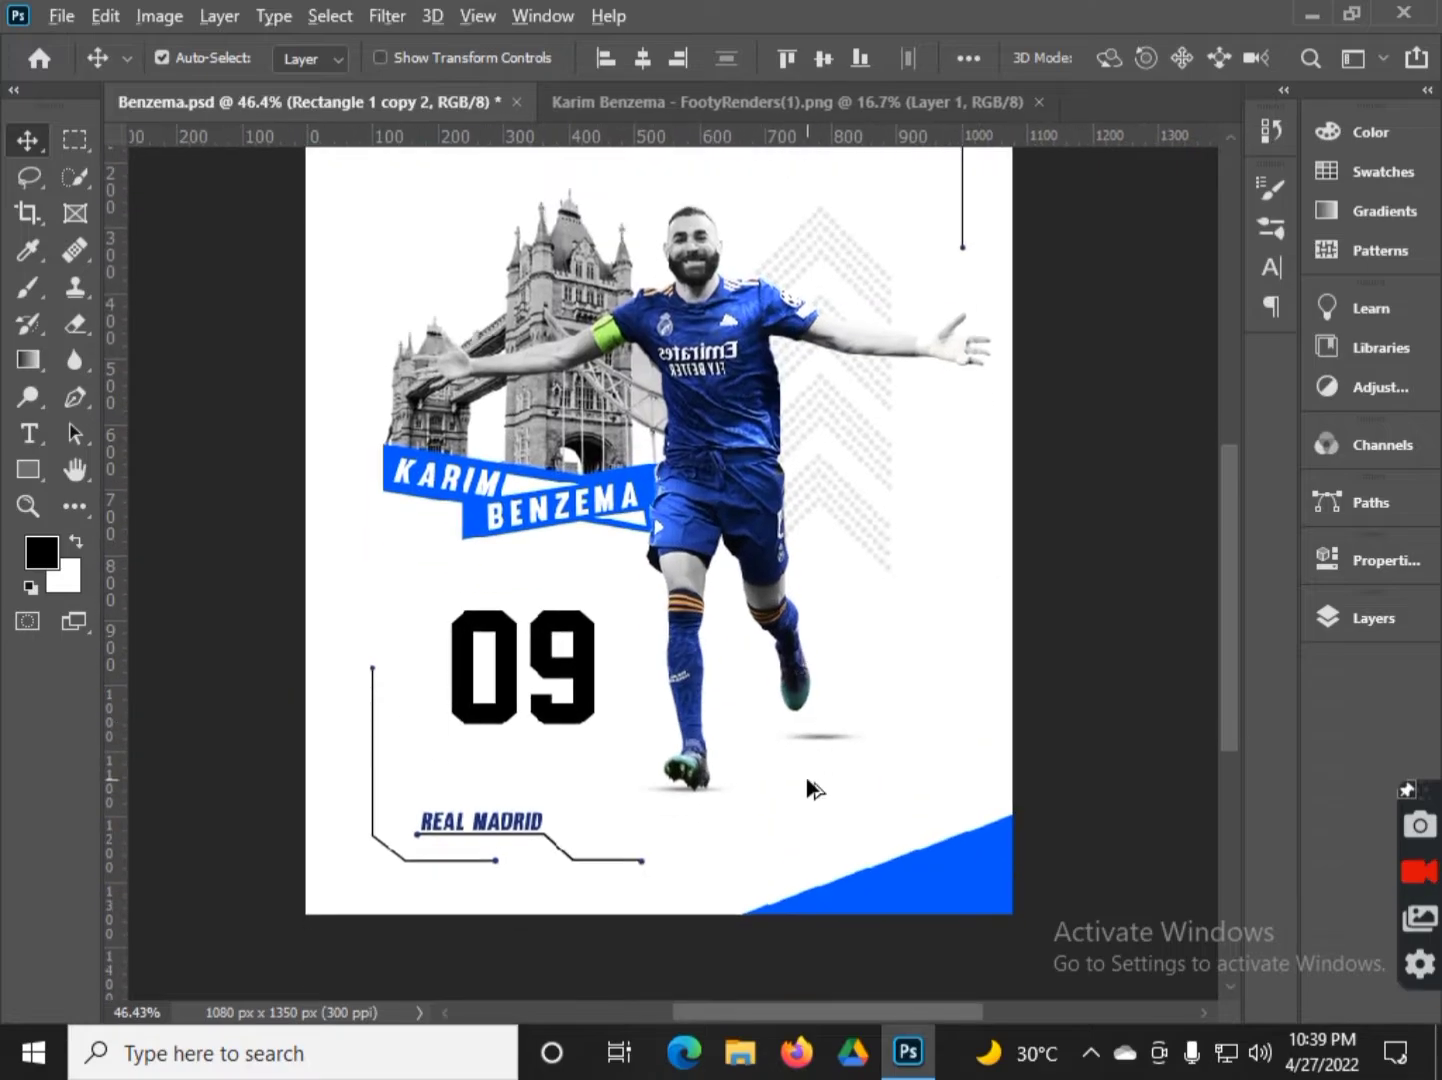
{"action": "scroll", "coordinate": [808, 788], "scroll_direction": "down", "scroll_amount": 1}
{"action": "left_click", "coordinate": [447, 265]}
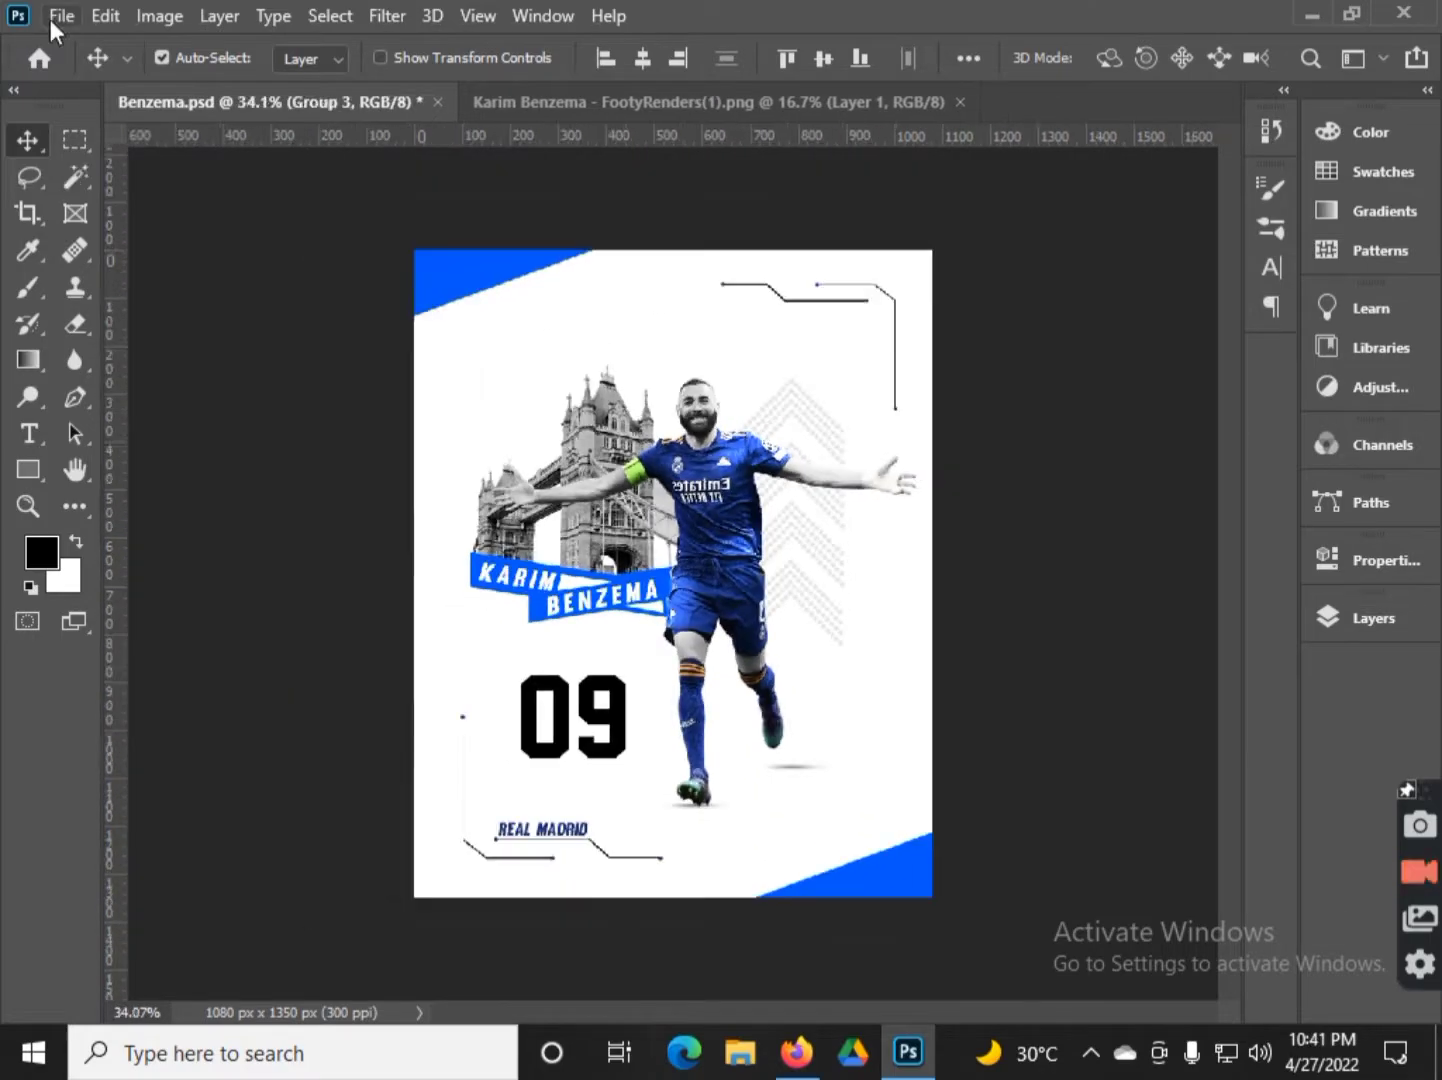
- Open the crown PNG from Downloads and drag it onto the name banner
{"action": "key", "text": "ctrl+o"}
{"action": "double_click", "coordinate": [364, 276]}
{"action": "left_click", "coordinate": [128, 421]}
{"action": "double_click", "coordinate": [306, 247]}
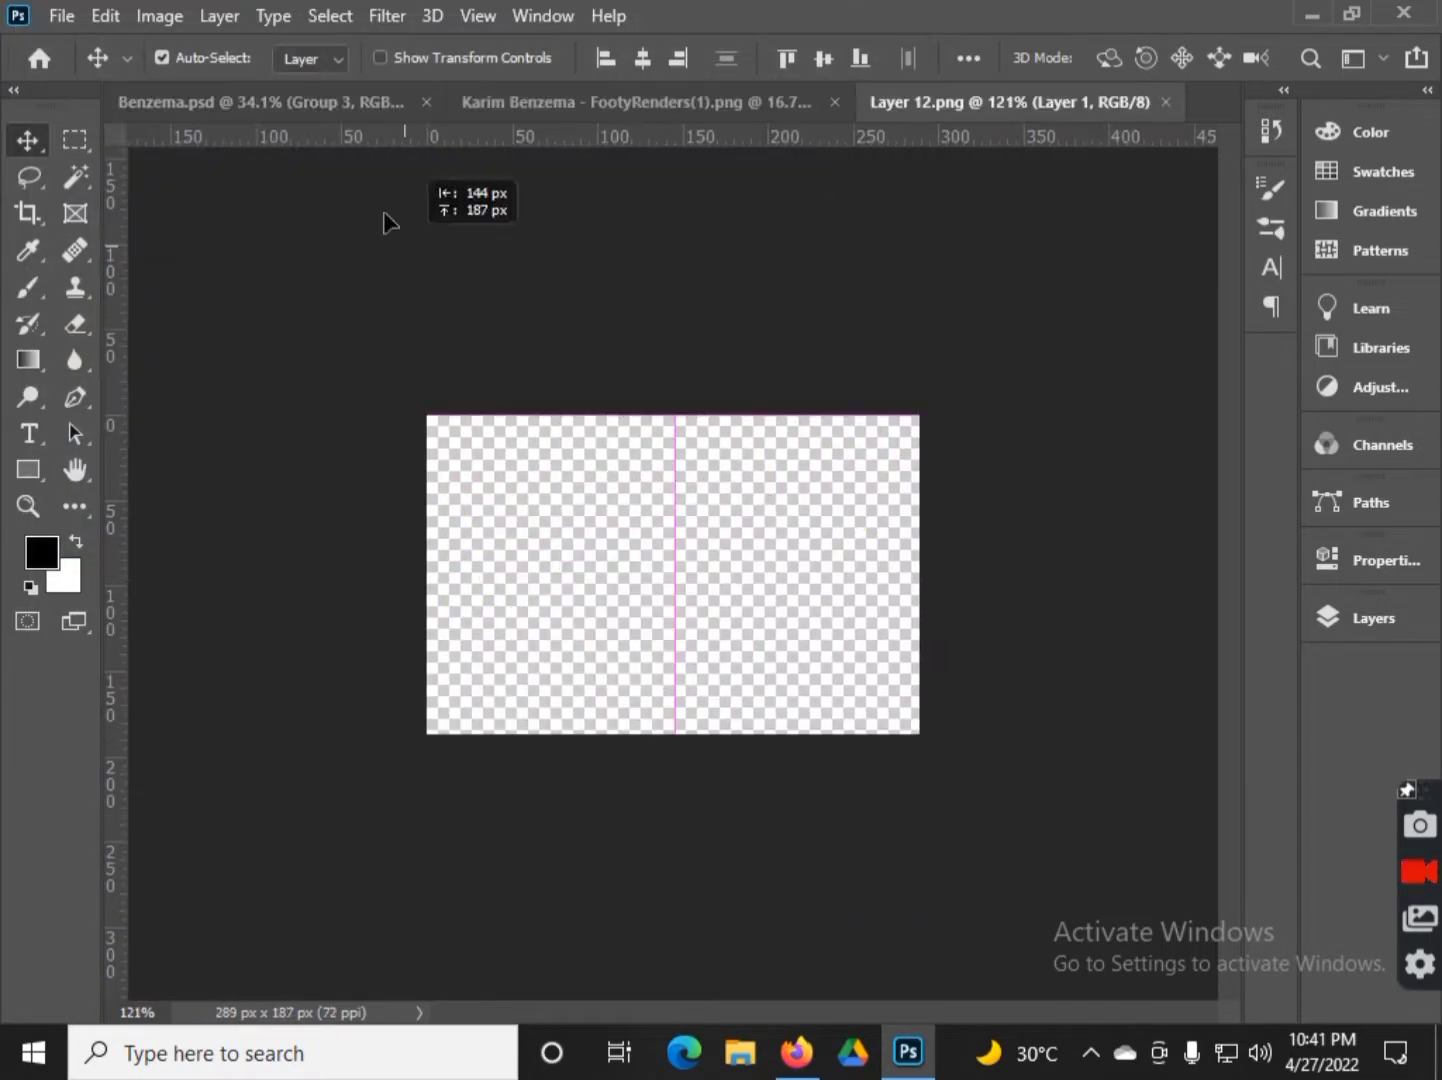
{"action": "left_click", "coordinate": [830, 101]}
{"action": "left_click", "coordinate": [771, 101]}
{"action": "left_click_drag", "start_coordinate": [515, 396], "coordinate": [585, 600]}
- Move the crown onto the 09, shrink it to fit the 9 and tilt it slightly
{"action": "scroll", "coordinate": [595, 566], "scroll_direction": "up", "scroll_amount": 3}
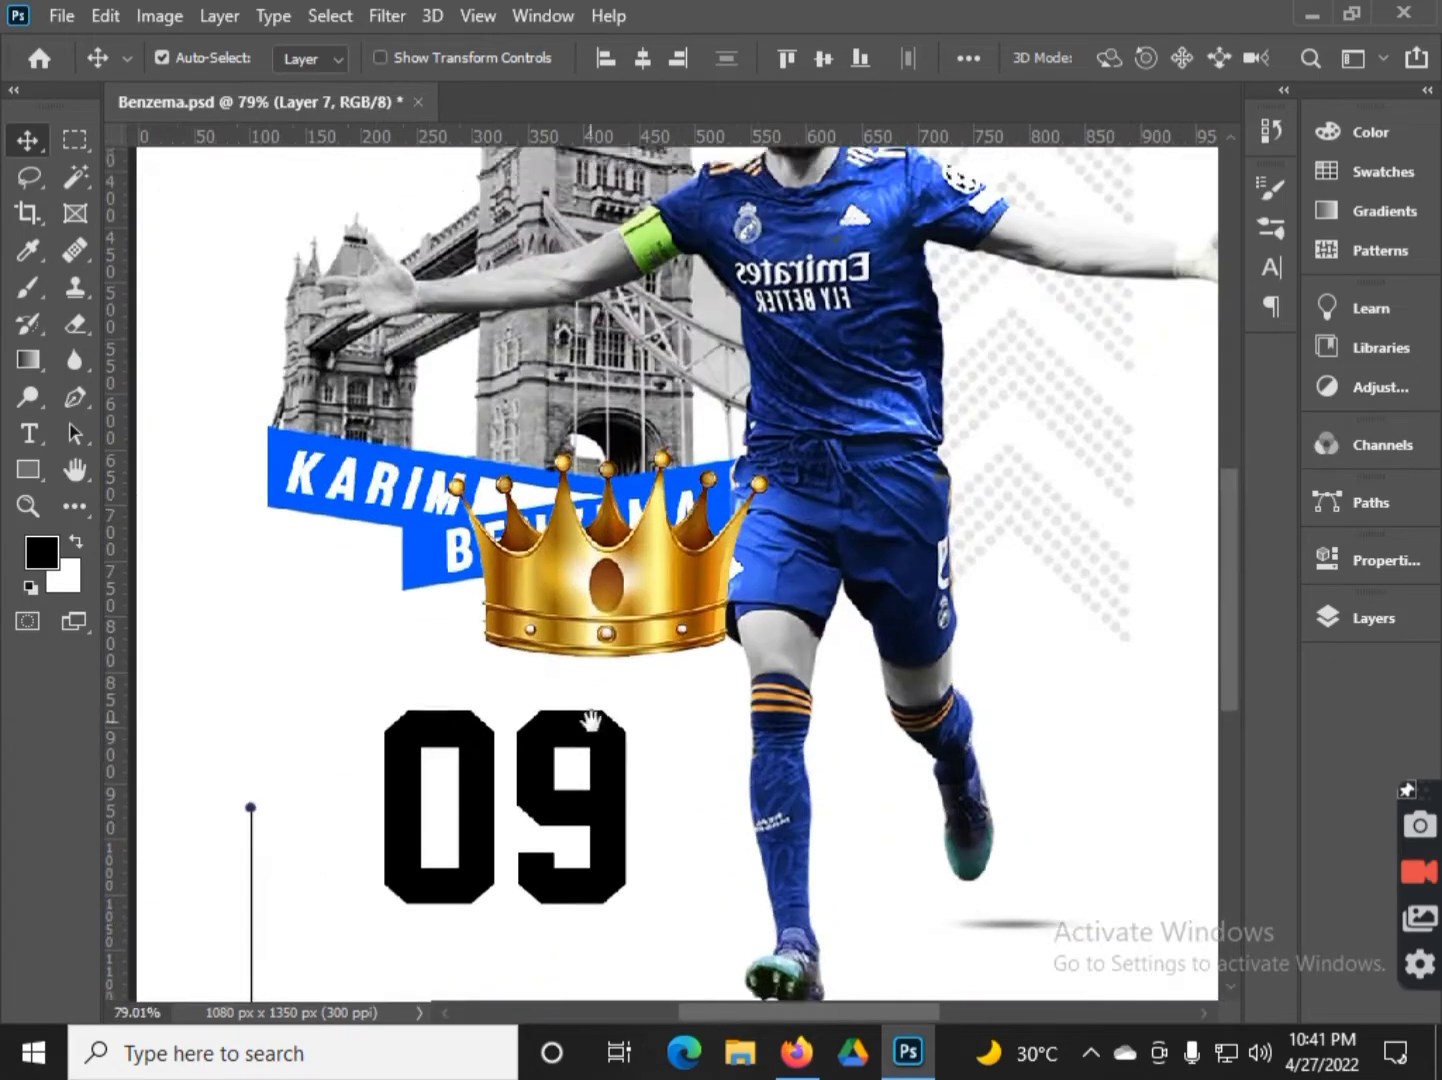
{"action": "scroll", "coordinate": [660, 450], "scroll_direction": "down", "scroll_amount": 2}
{"action": "key", "text": "ctrl+t"}
{"action": "left_click_drag", "start_coordinate": [717, 445], "coordinate": [700, 560]}
{"action": "key", "text": "ctrl+t"}
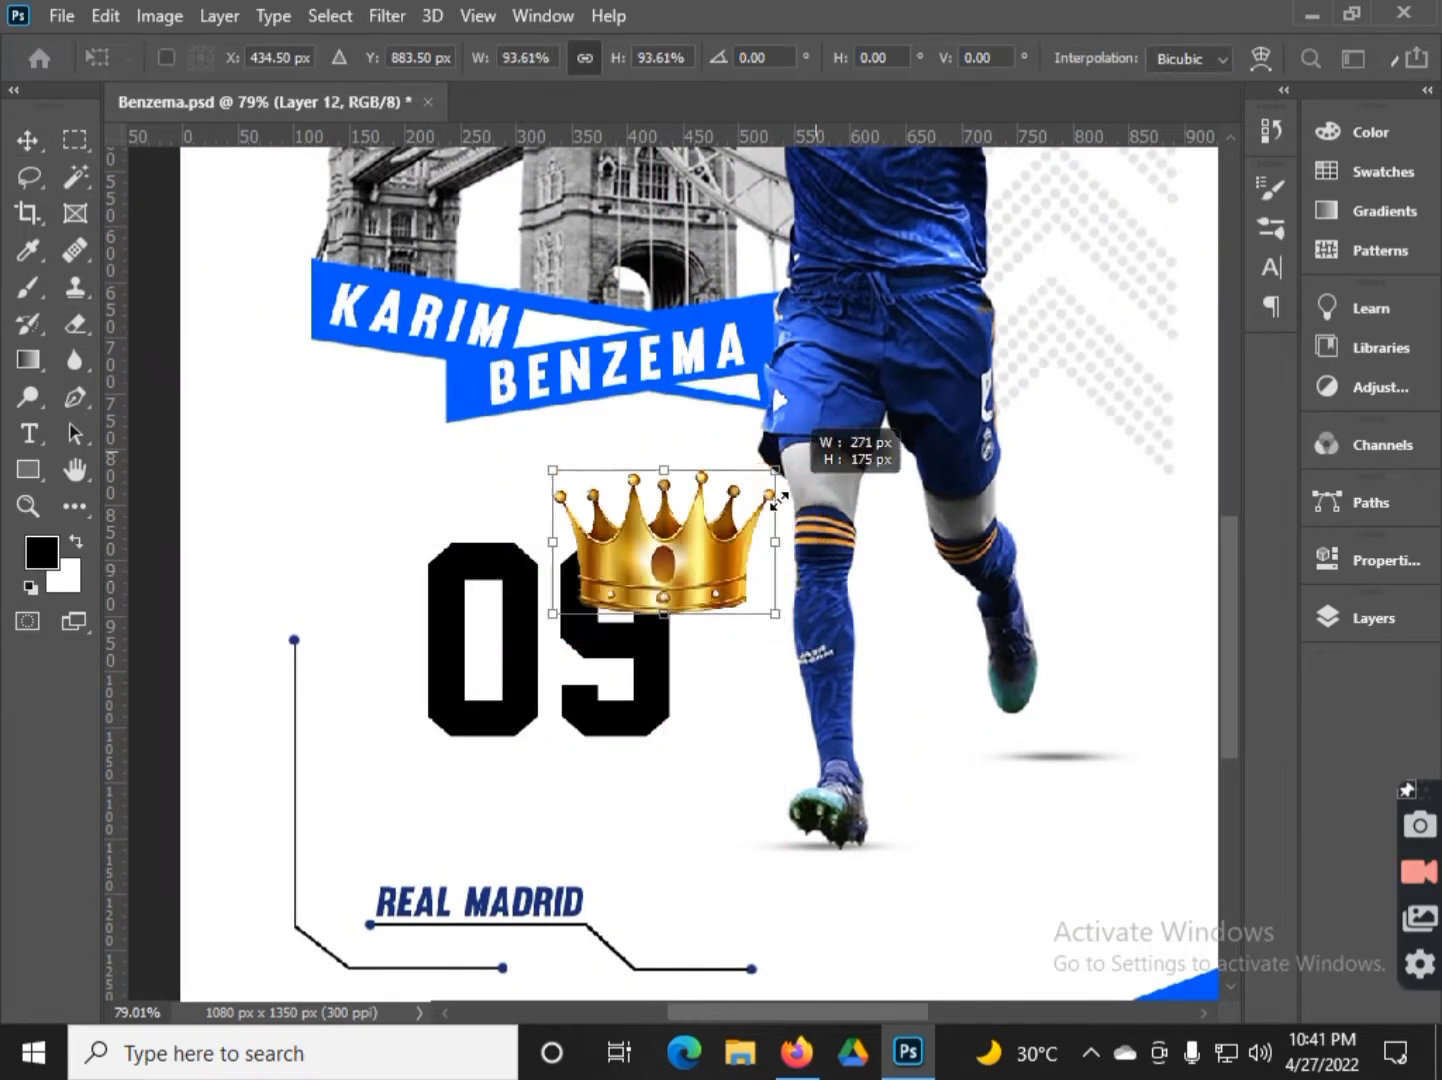
{"action": "left_click_drag", "start_coordinate": [777, 499], "coordinate": [687, 501]}
{"action": "mouse_move", "coordinate": [737, 446]}
{"action": "left_mouse_down"}
{"action": "mouse_move", "coordinate": [743, 460]}
{"action": "mouse_move", "coordinate": [711, 414]}
{"action": "left_mouse_up"}
{"action": "scroll", "coordinate": [521, 538], "scroll_direction": "up", "scroll_amount": 3}
{"action": "key", "text": "Return"}
- Warp the crown, bending its bottom-right corner down onto the 9
{"action": "scroll", "coordinate": [755, 680], "scroll_direction": "up", "scroll_amount": 1}
{"action": "key", "text": "ctrl+t"}
{"action": "right_click", "coordinate": [628, 484]}
{"action": "left_click", "coordinate": [680, 640]}
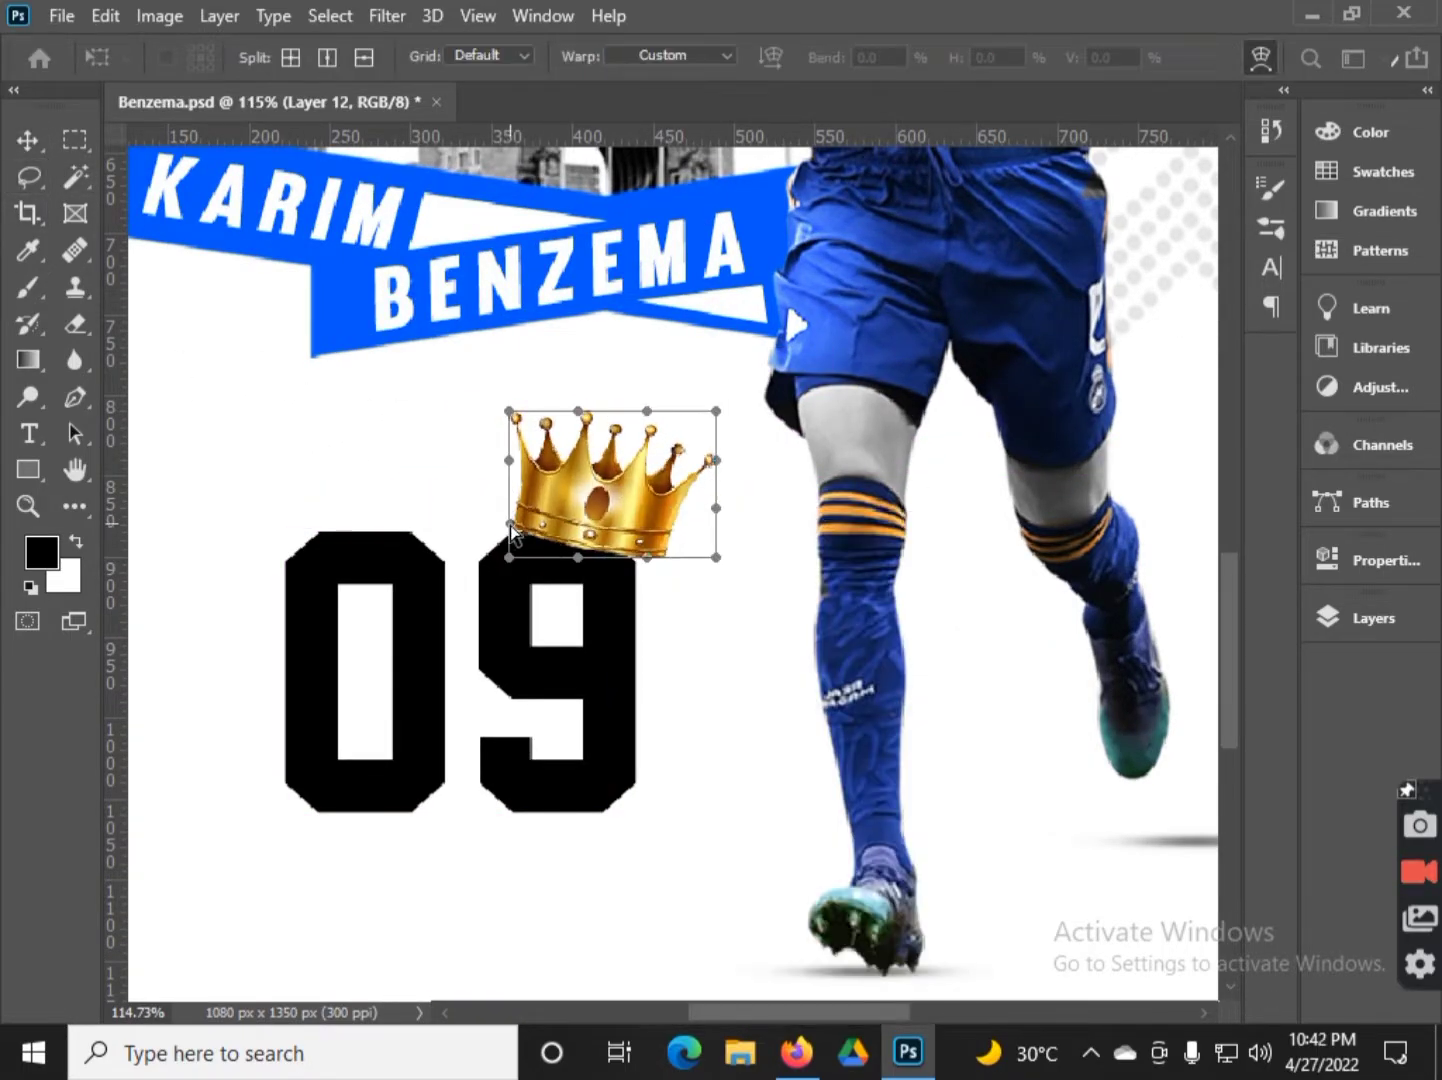
{"action": "mouse_move", "coordinate": [716, 557]}
{"action": "left_mouse_down"}
{"action": "mouse_move", "coordinate": [667, 599]}
{"action": "mouse_move", "coordinate": [641, 585]}
{"action": "left_mouse_up"}
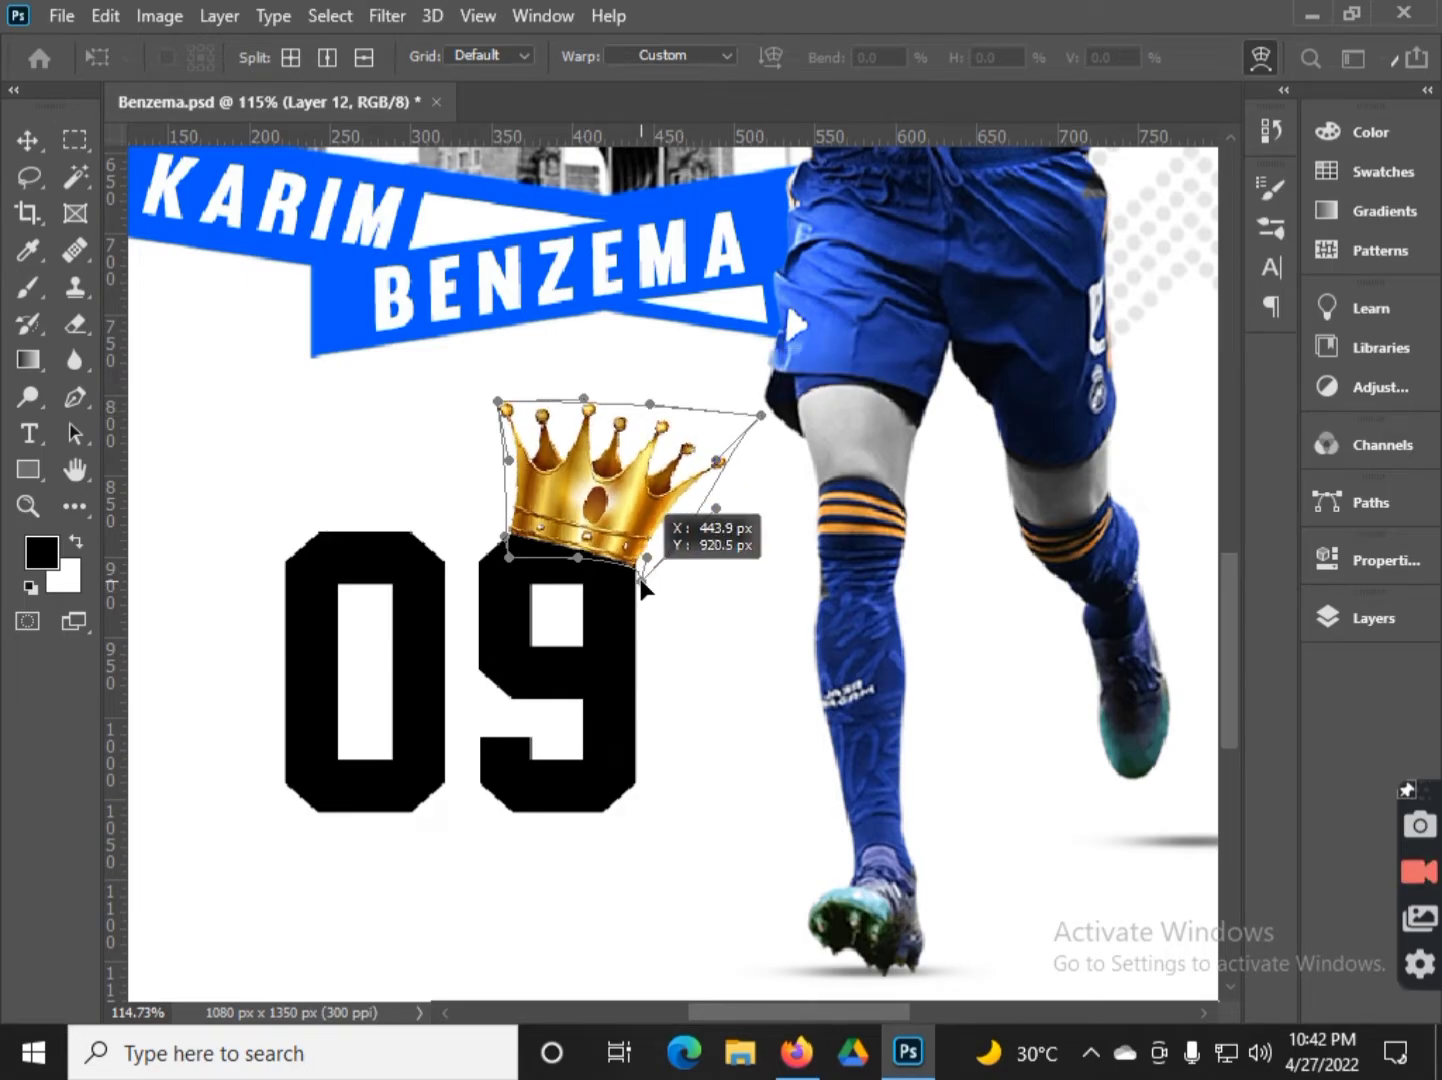
{"action": "key", "text": "Return"}
{"action": "scroll", "coordinate": [573, 661], "scroll_direction": "down", "scroll_amount": 3}
{"action": "scroll", "coordinate": [644, 789], "scroll_direction": "down", "scroll_amount": 5}
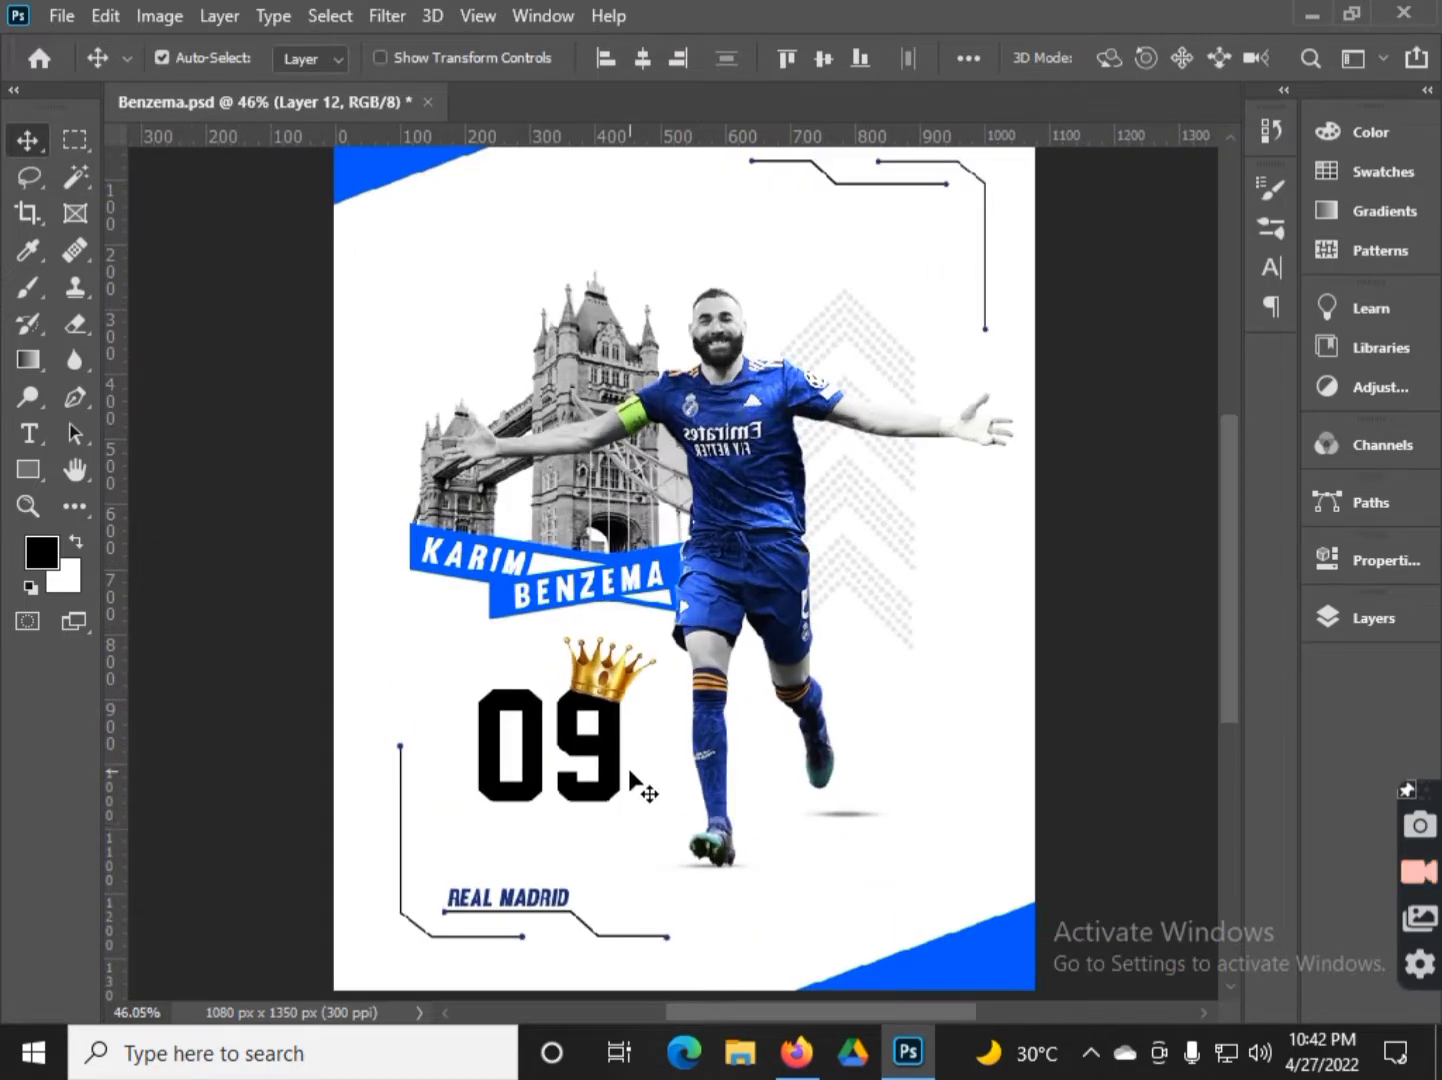
- Group the crown layer as Group 3 and move the 09 layer into it
{"action": "left_click", "coordinate": [476, 256]}
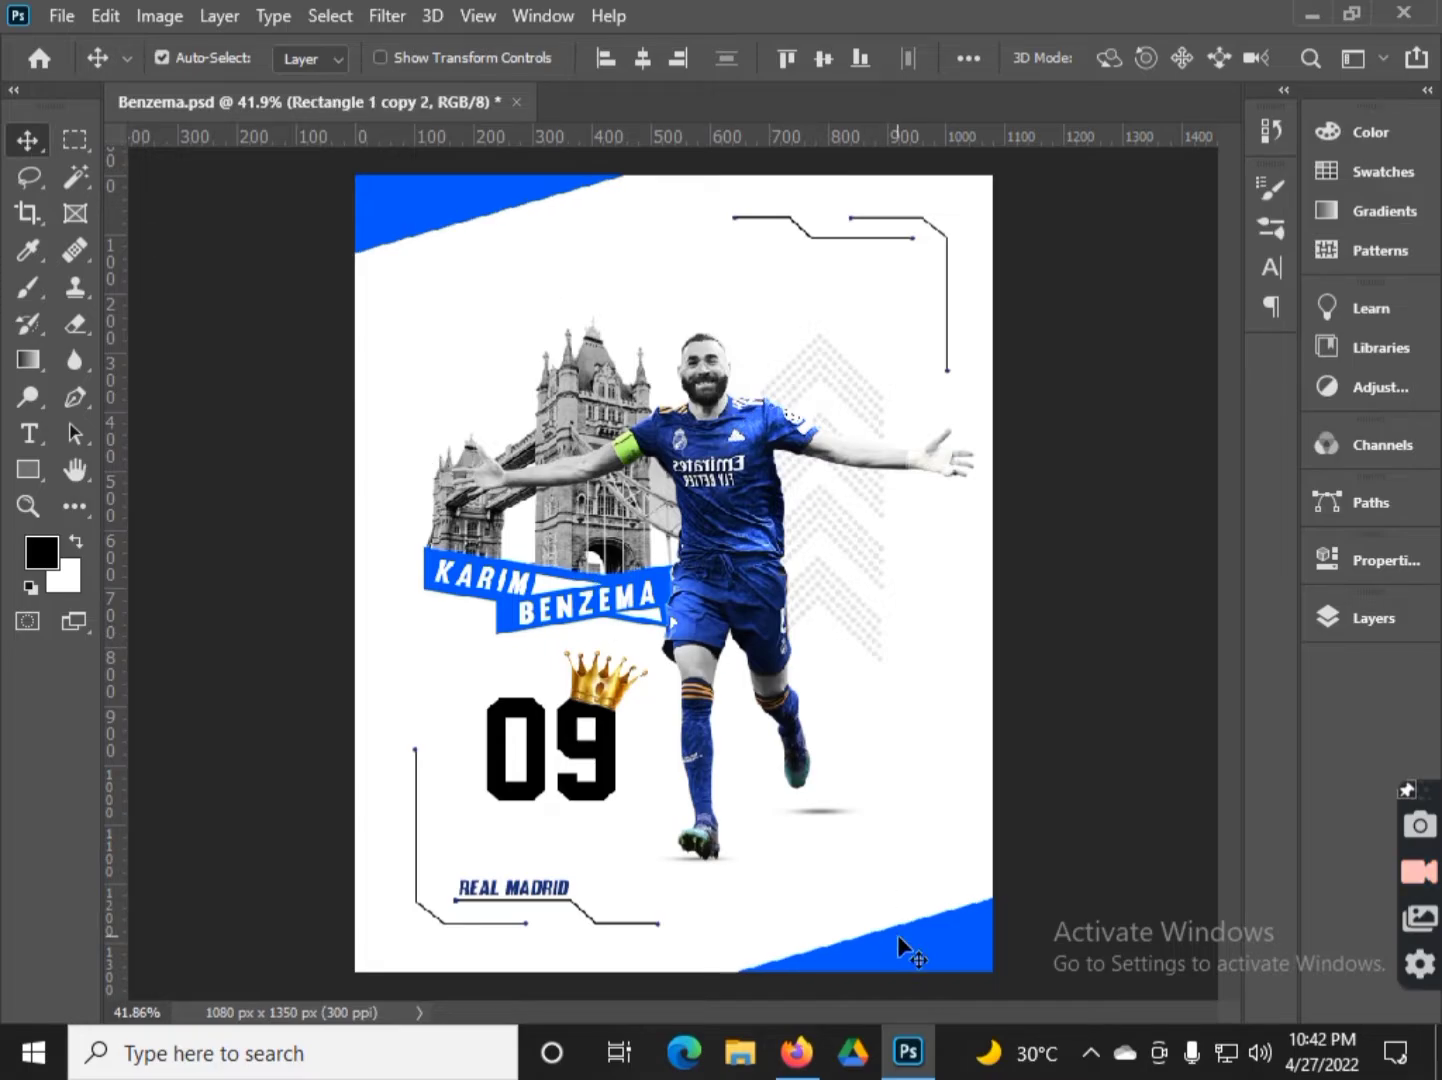
{"action": "left_click", "coordinate": [1370, 619]}
{"action": "left_click", "coordinate": [646, 712]}
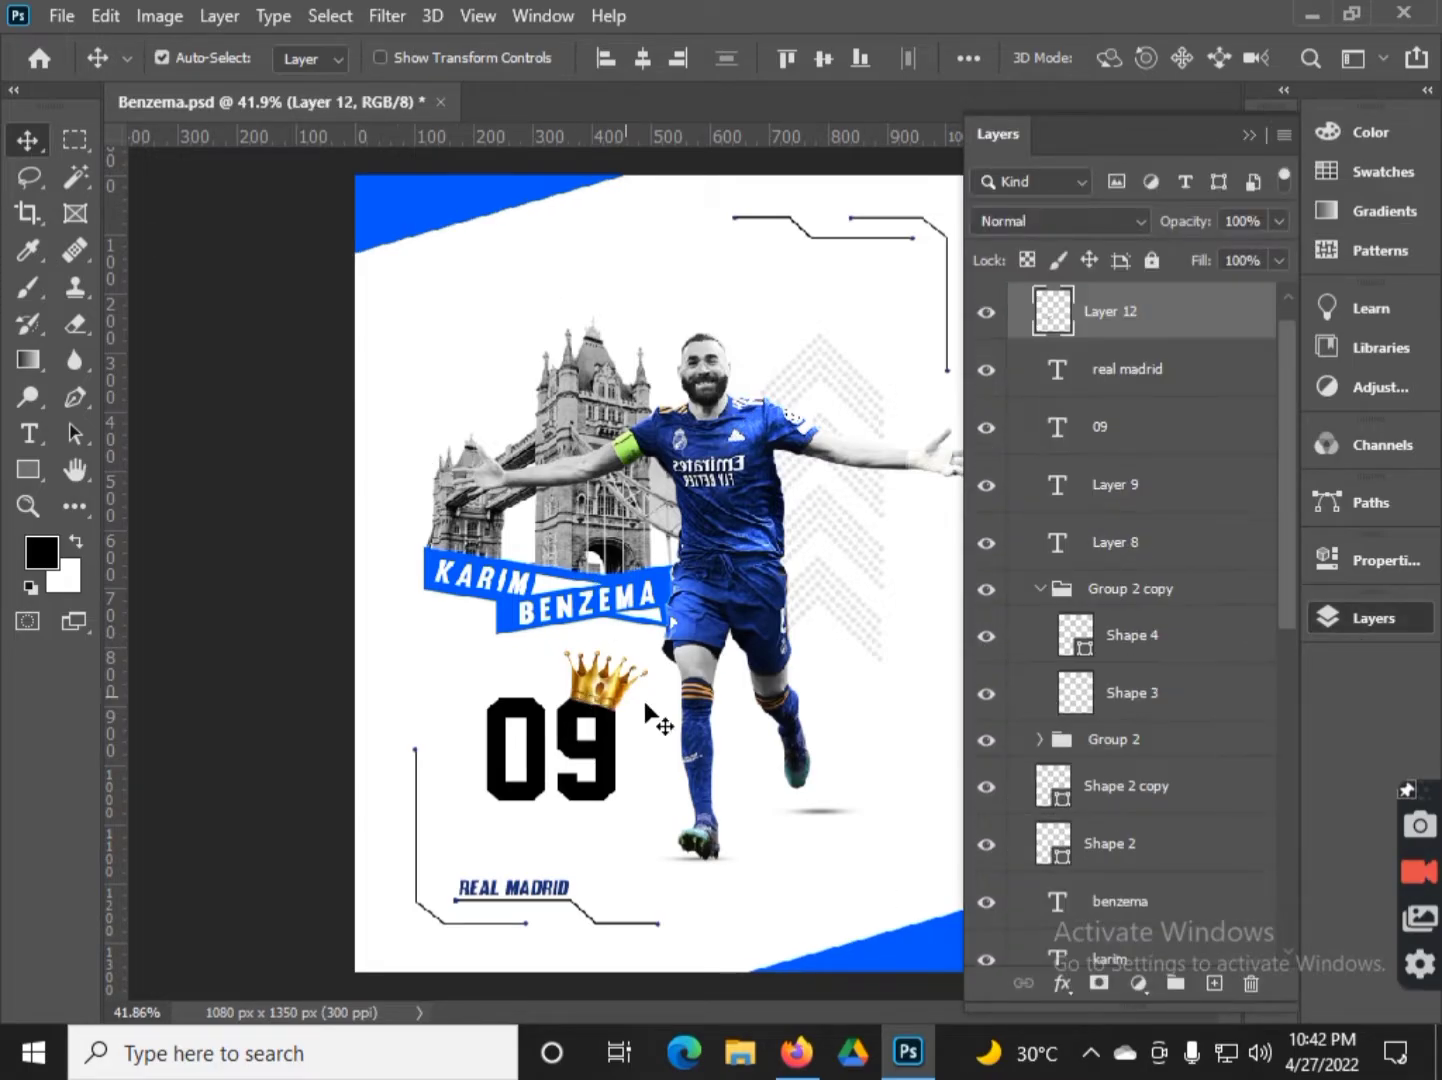
{"action": "key", "text": "ctrl+g"}
{"action": "left_click", "coordinate": [612, 743]}
{"action": "left_click_drag", "start_coordinate": [1131, 466], "coordinate": [1133, 338]}
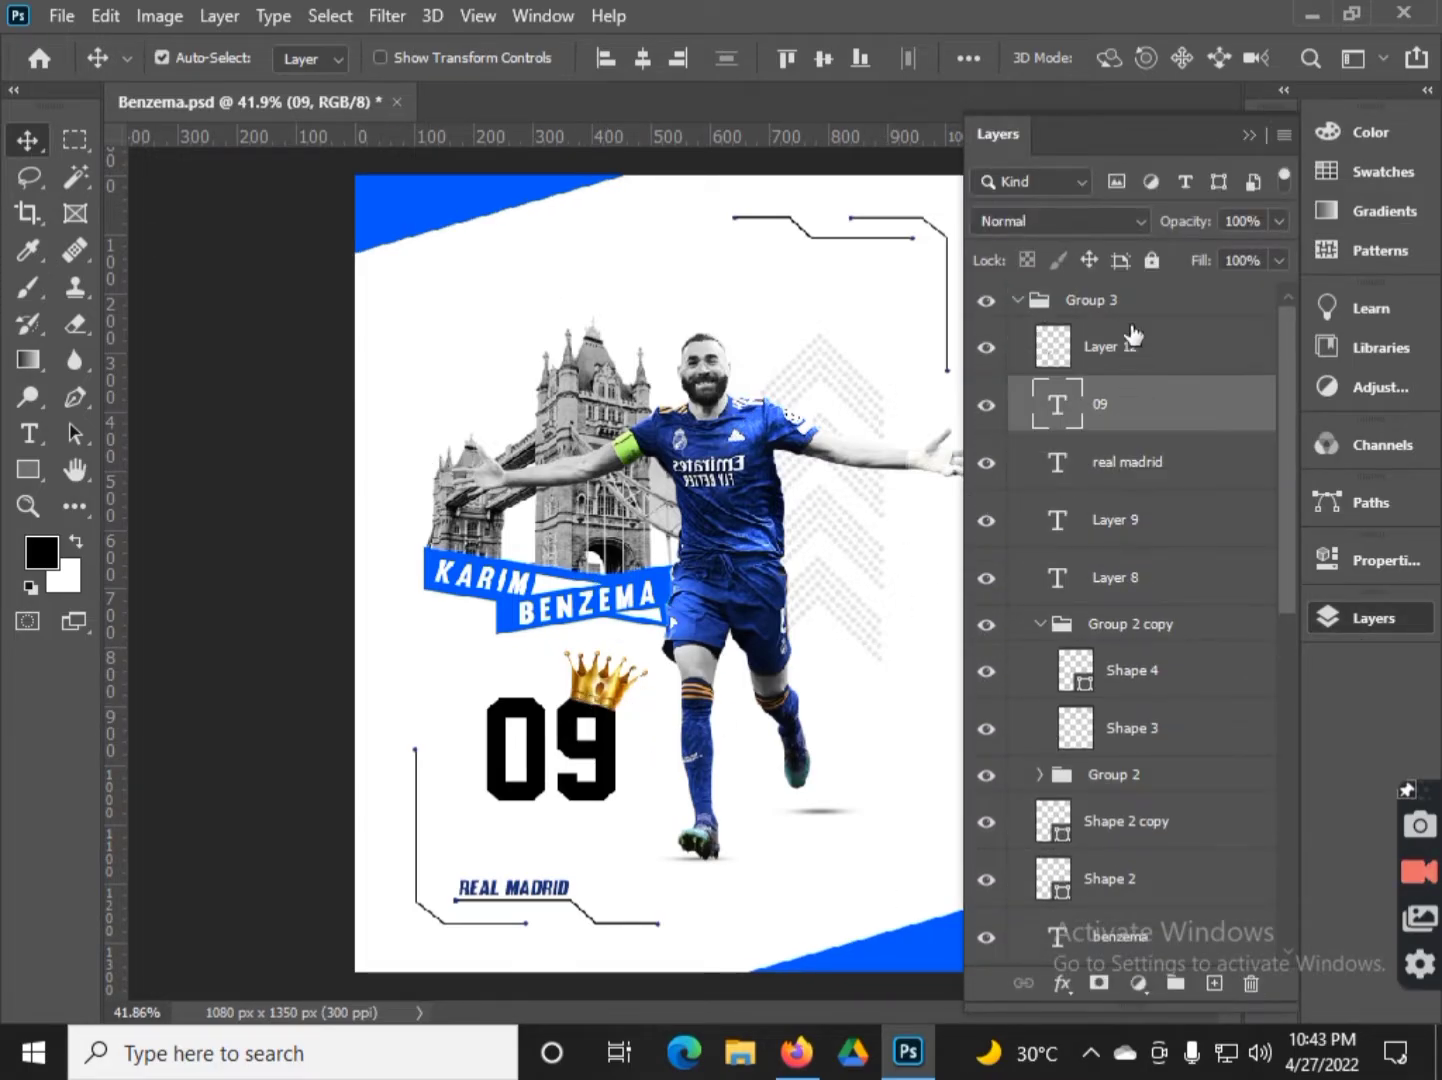
{"action": "left_click", "coordinate": [1148, 214]}
- Move the 09 slightly lower and scale it to about 96%
{"action": "key", "text": "ctrl+t"}
{"action": "left_click_drag", "start_coordinate": [644, 765], "coordinate": [592, 761]}
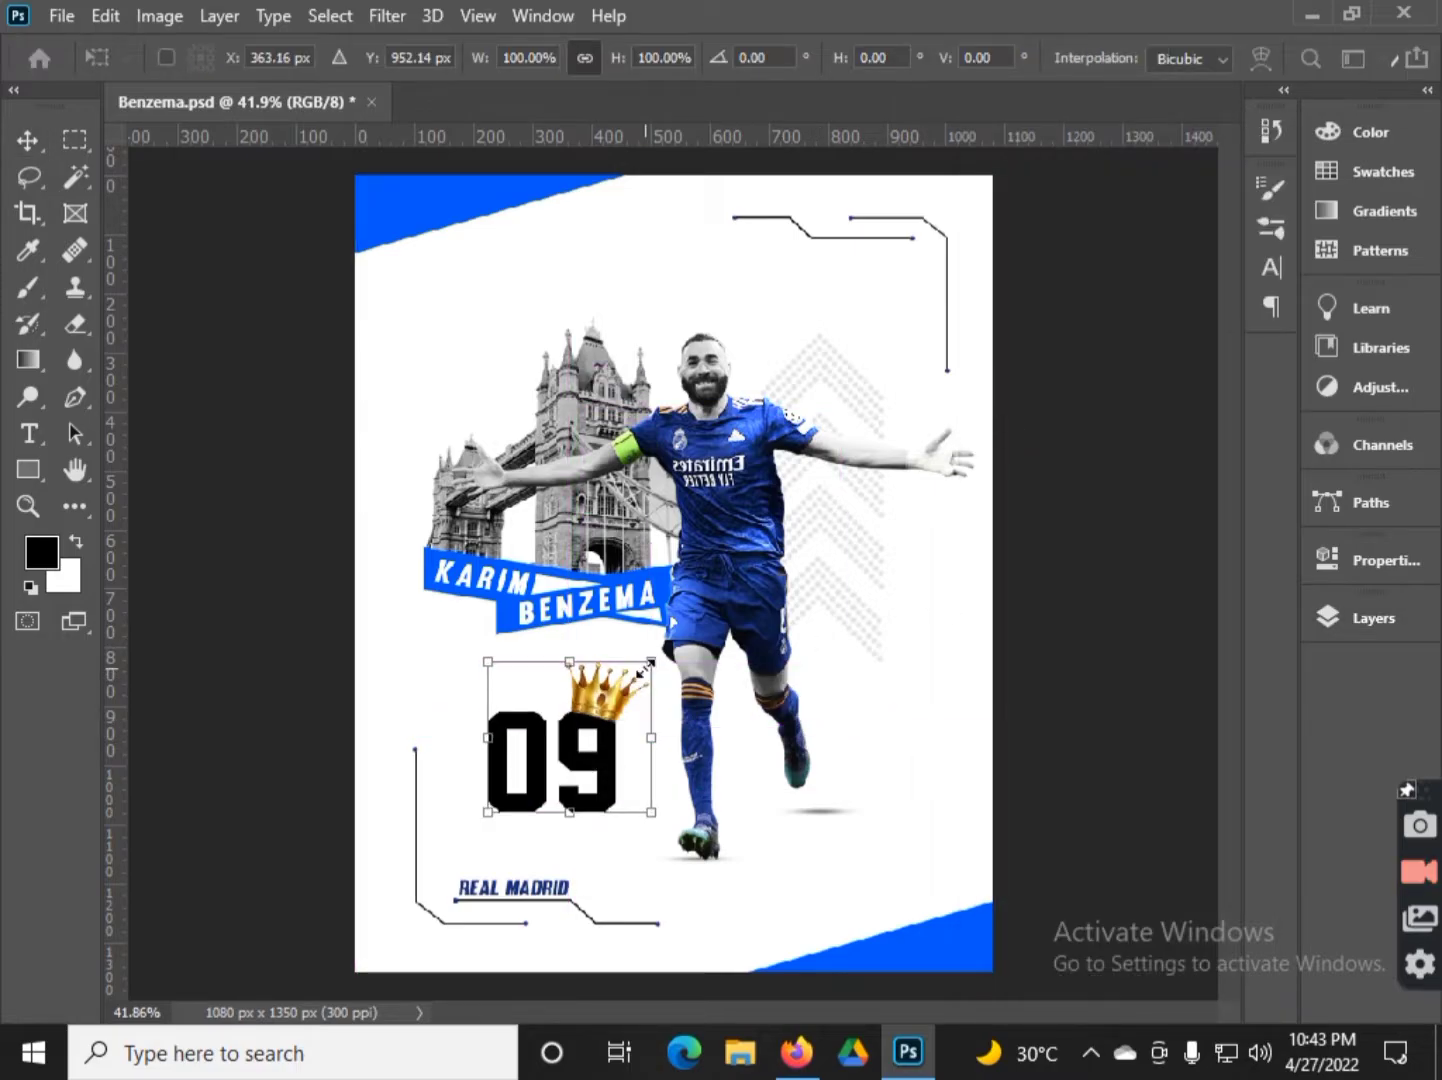
{"action": "left_click_drag", "start_coordinate": [643, 667], "coordinate": [640, 679]}
{"action": "key", "text": "Return"}
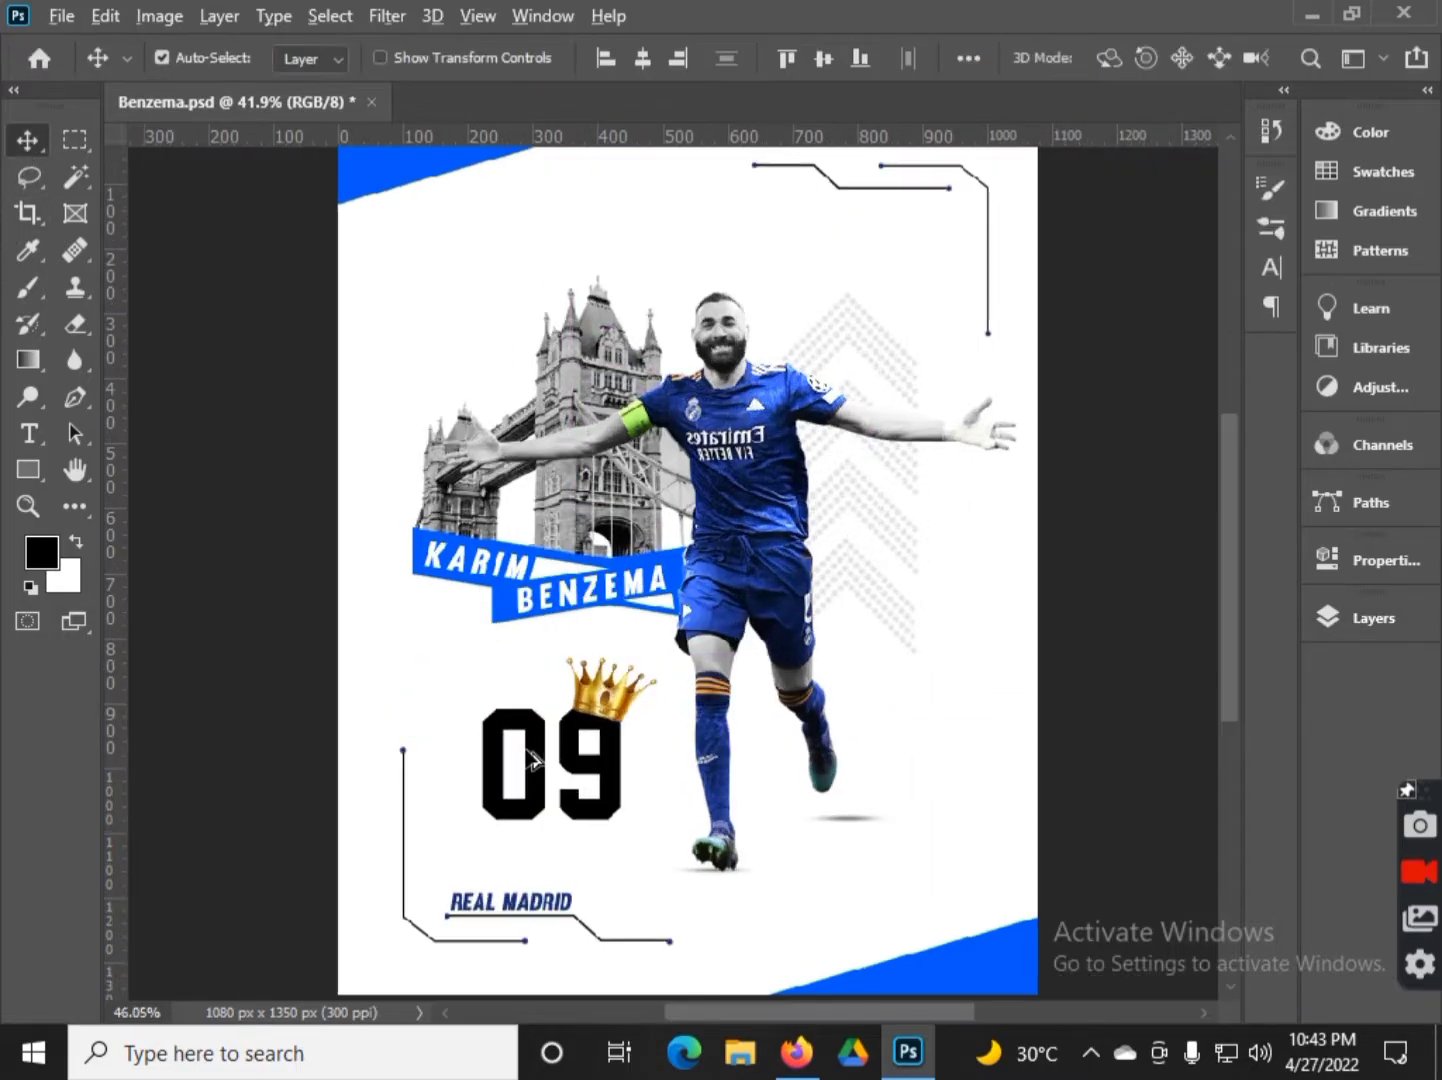
{"action": "scroll", "coordinate": [650, 719], "scroll_direction": "up", "scroll_amount": 2}
{"action": "scroll", "coordinate": [654, 730], "scroll_direction": "up", "scroll_amount": 2}
- Add a new Overlay layer above the crown and set up a white brush
{"action": "left_click", "coordinate": [1373, 618]}
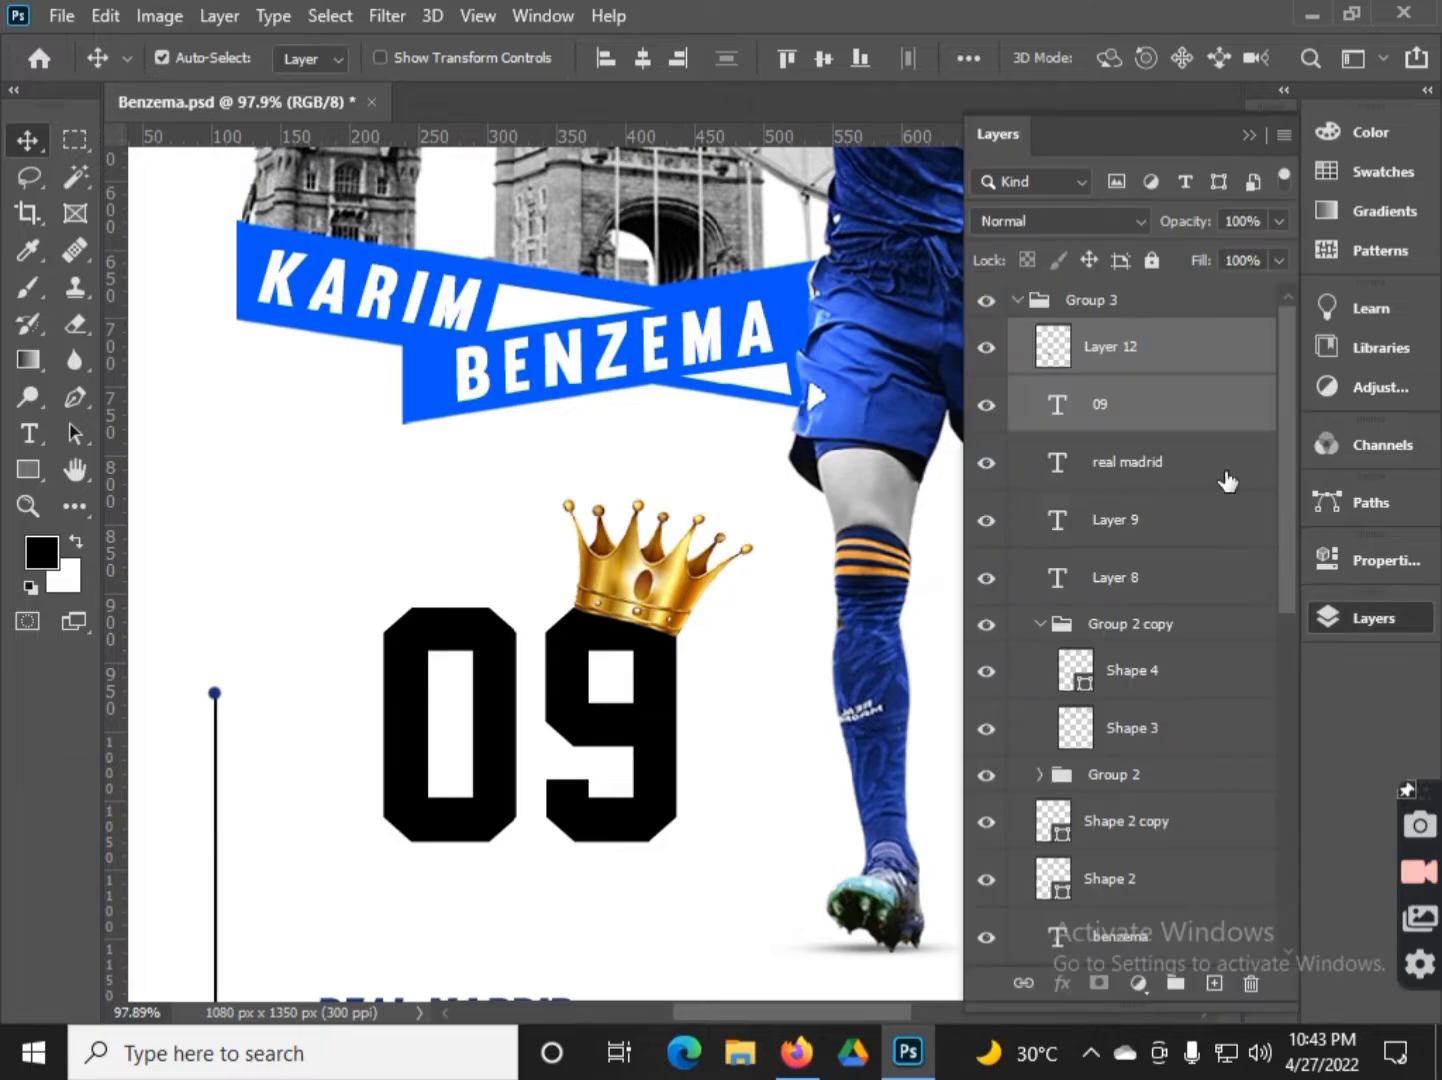
{"action": "left_click", "coordinate": [1214, 983]}
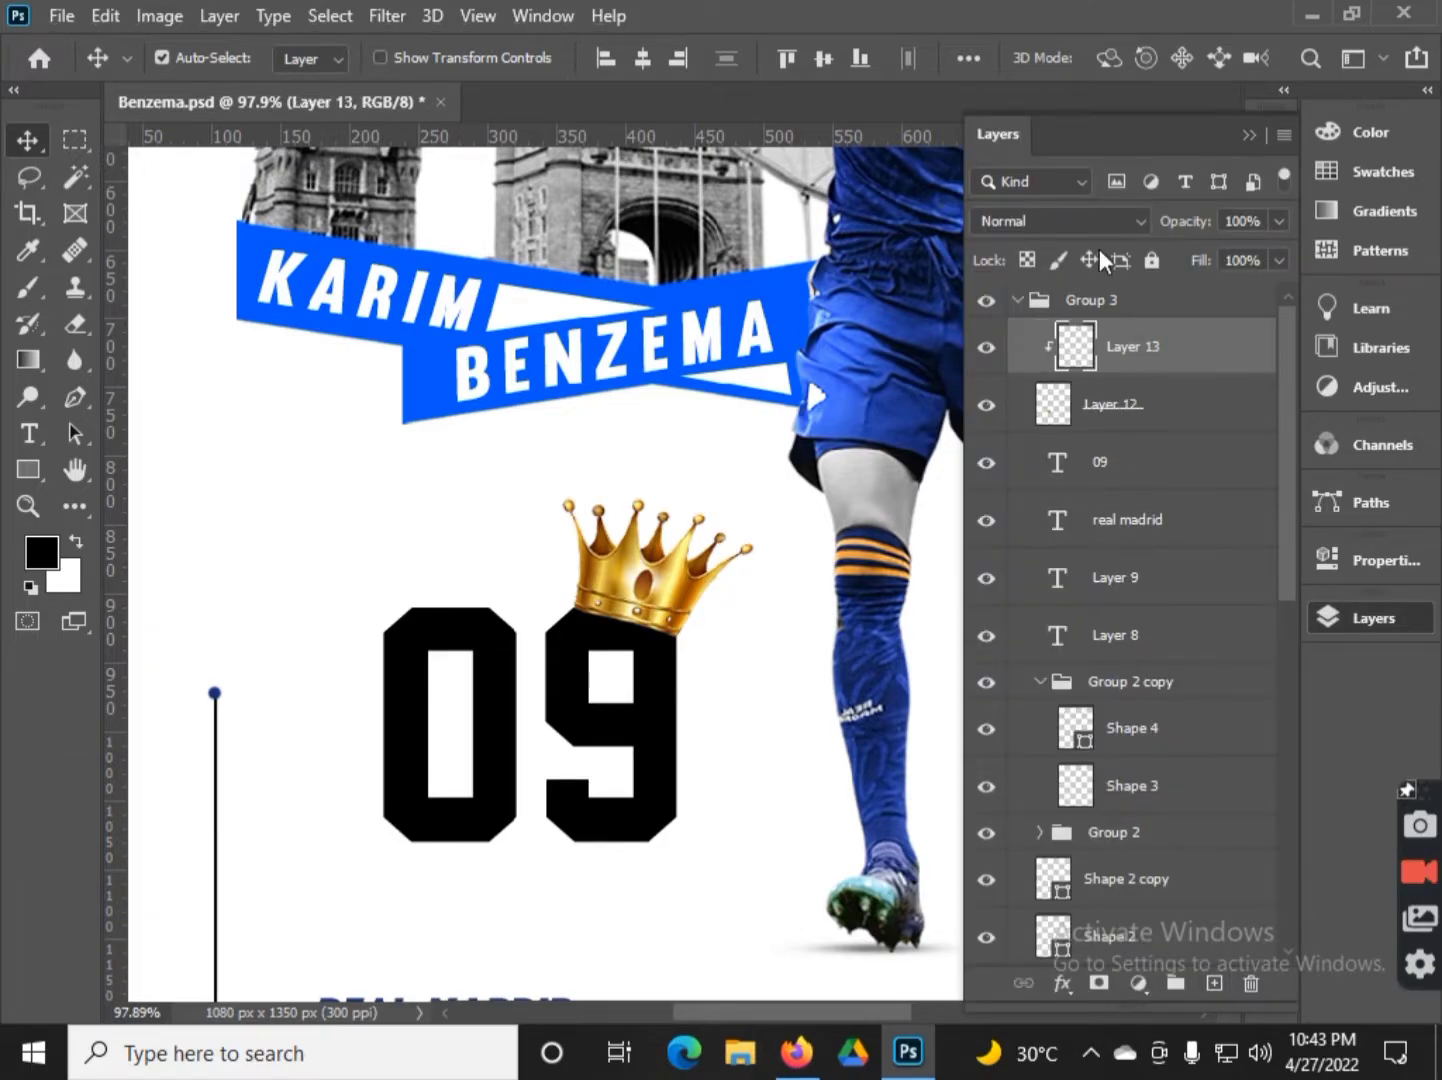
{"action": "left_click", "coordinate": [1099, 221]}
{"action": "left_click", "coordinate": [1030, 569]}
{"action": "double_click", "coordinate": [1195, 125]}
{"action": "scroll", "coordinate": [670, 557], "scroll_direction": "up", "scroll_amount": 1}
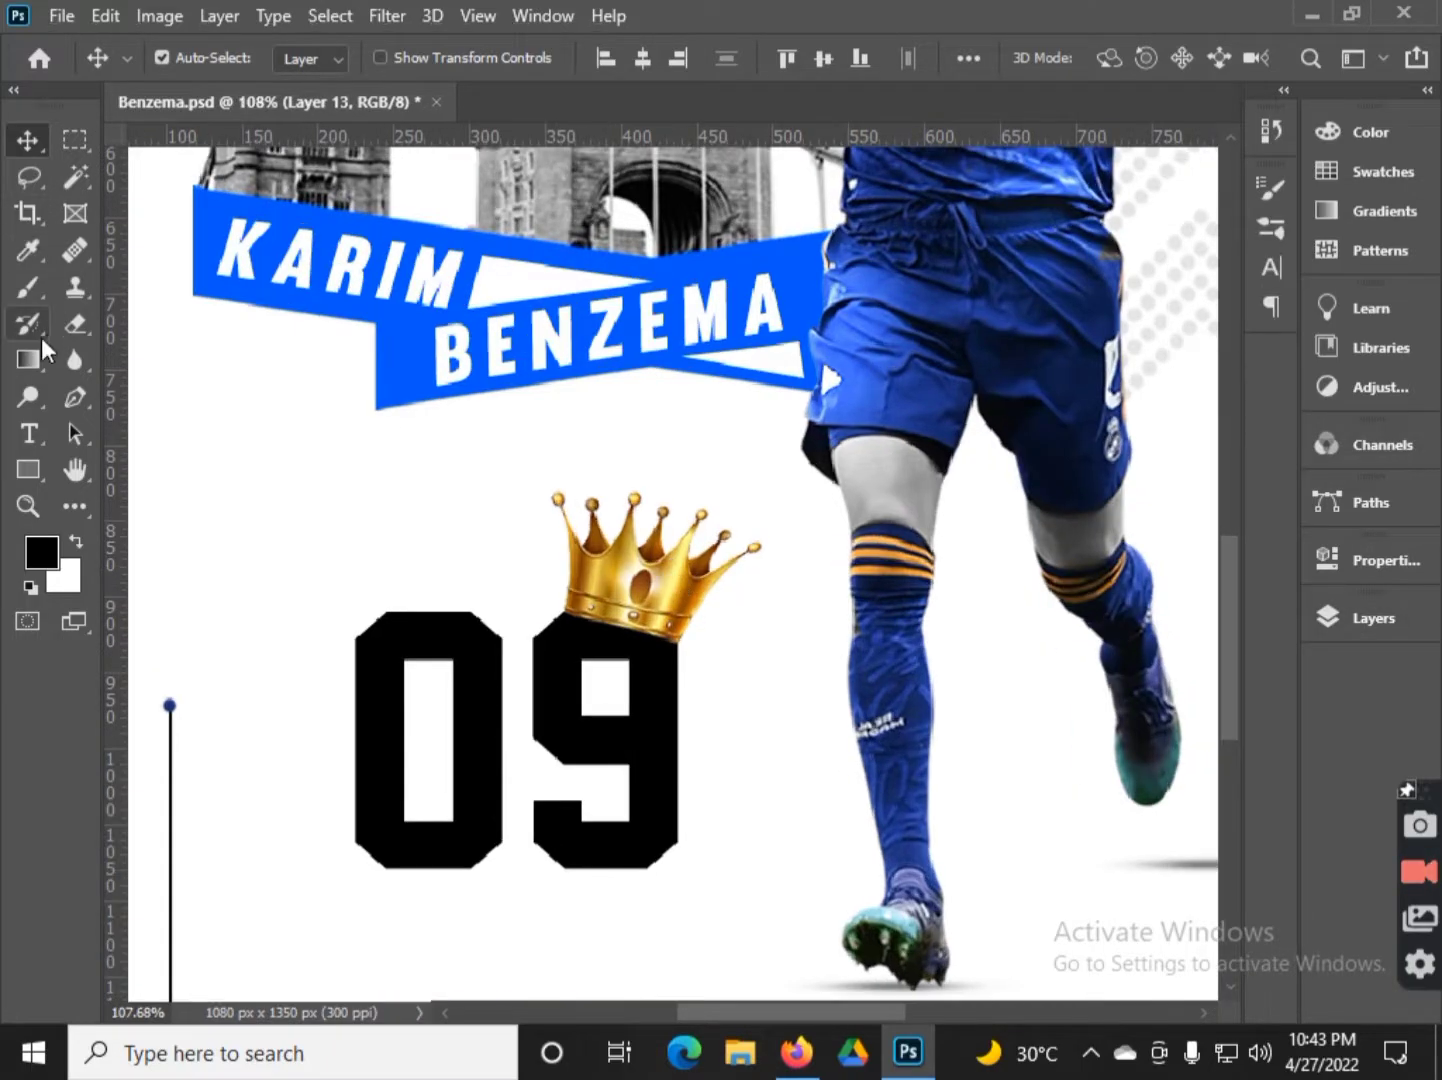
{"action": "key", "text": "b"}
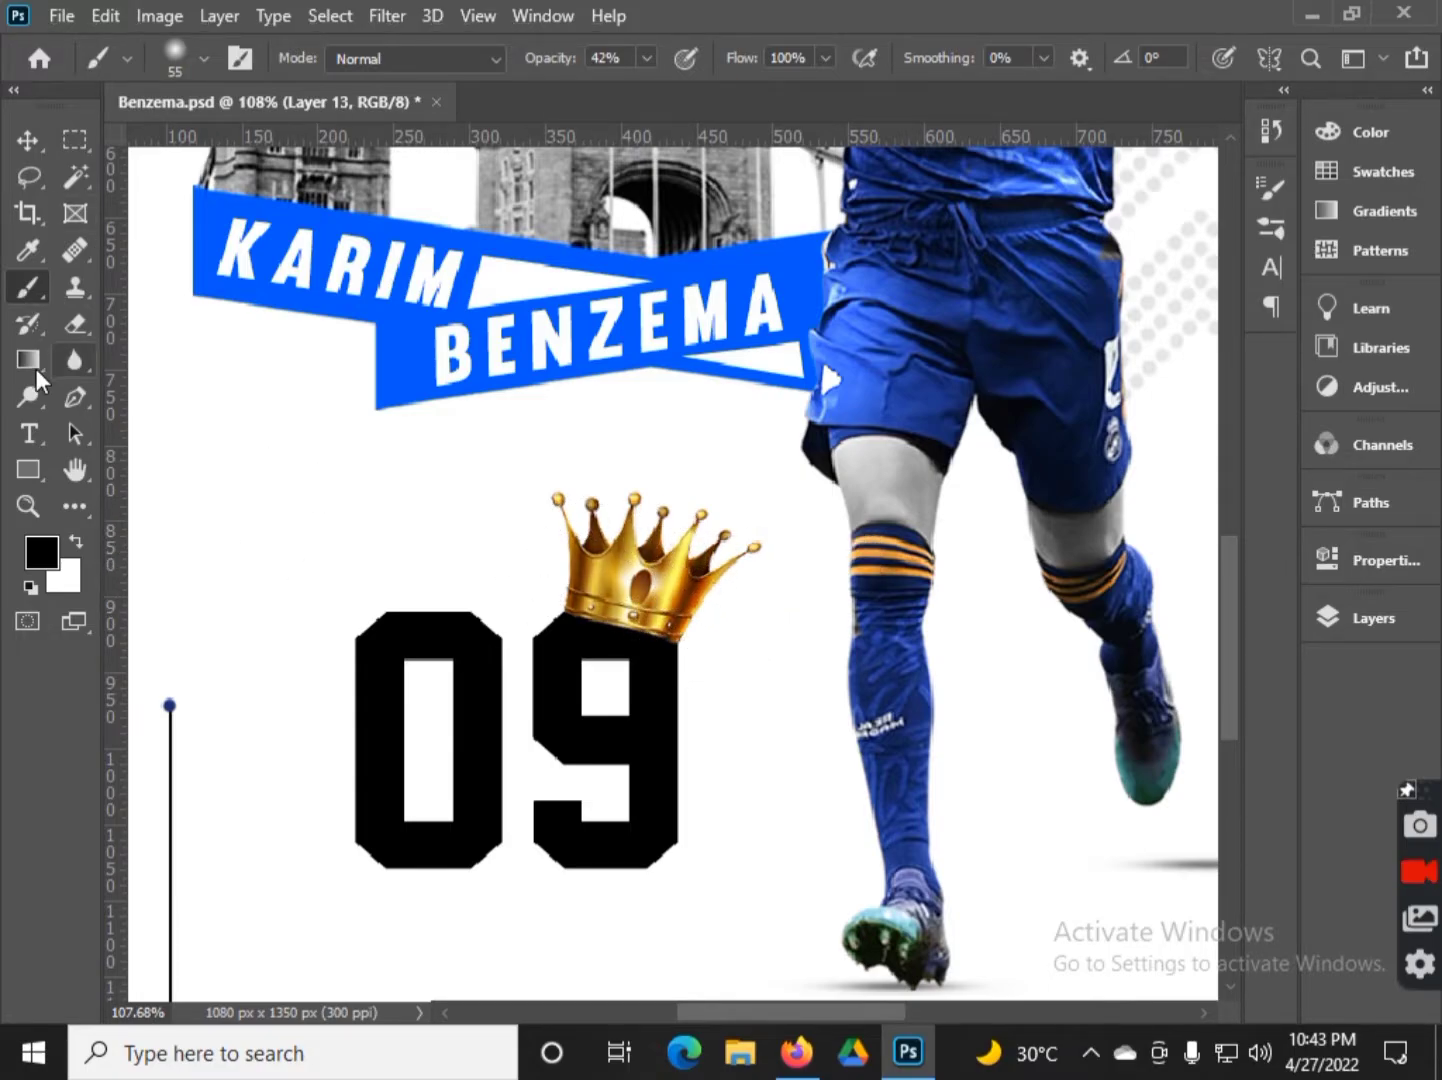
{"action": "key", "text": "x"}
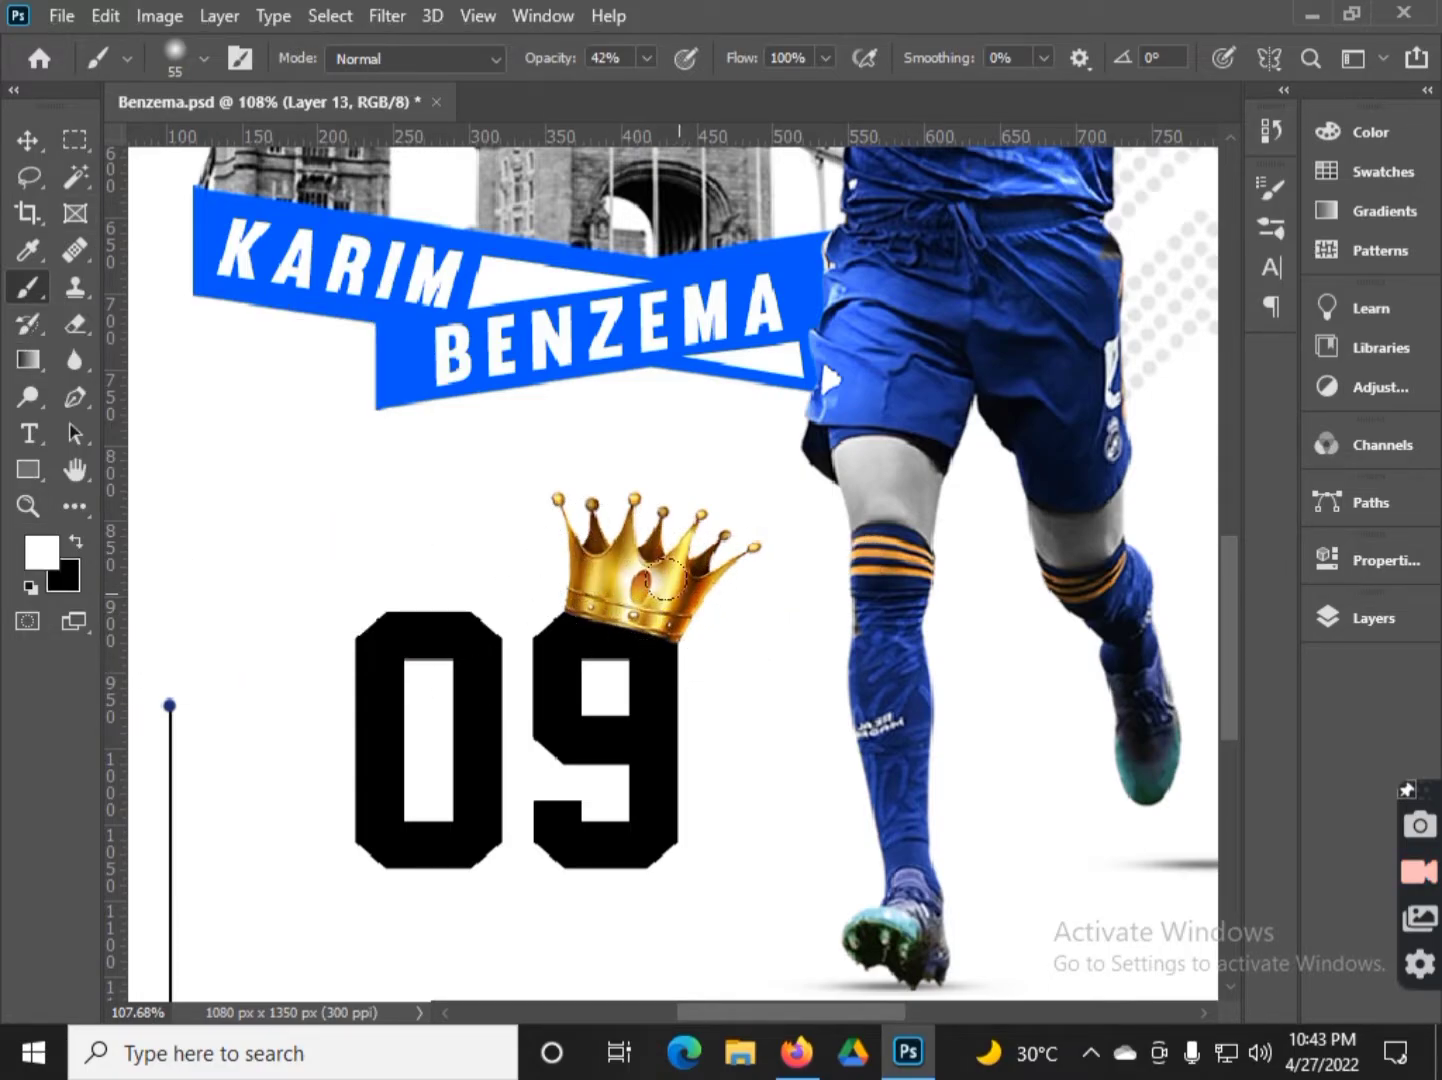
- Add a Brightness/Contrast adjustment above Layer 12 with Brightness 15 and fit the poster on screen
{"action": "left_click", "coordinate": [1331, 625]}
{"action": "left_click", "coordinate": [1140, 400]}
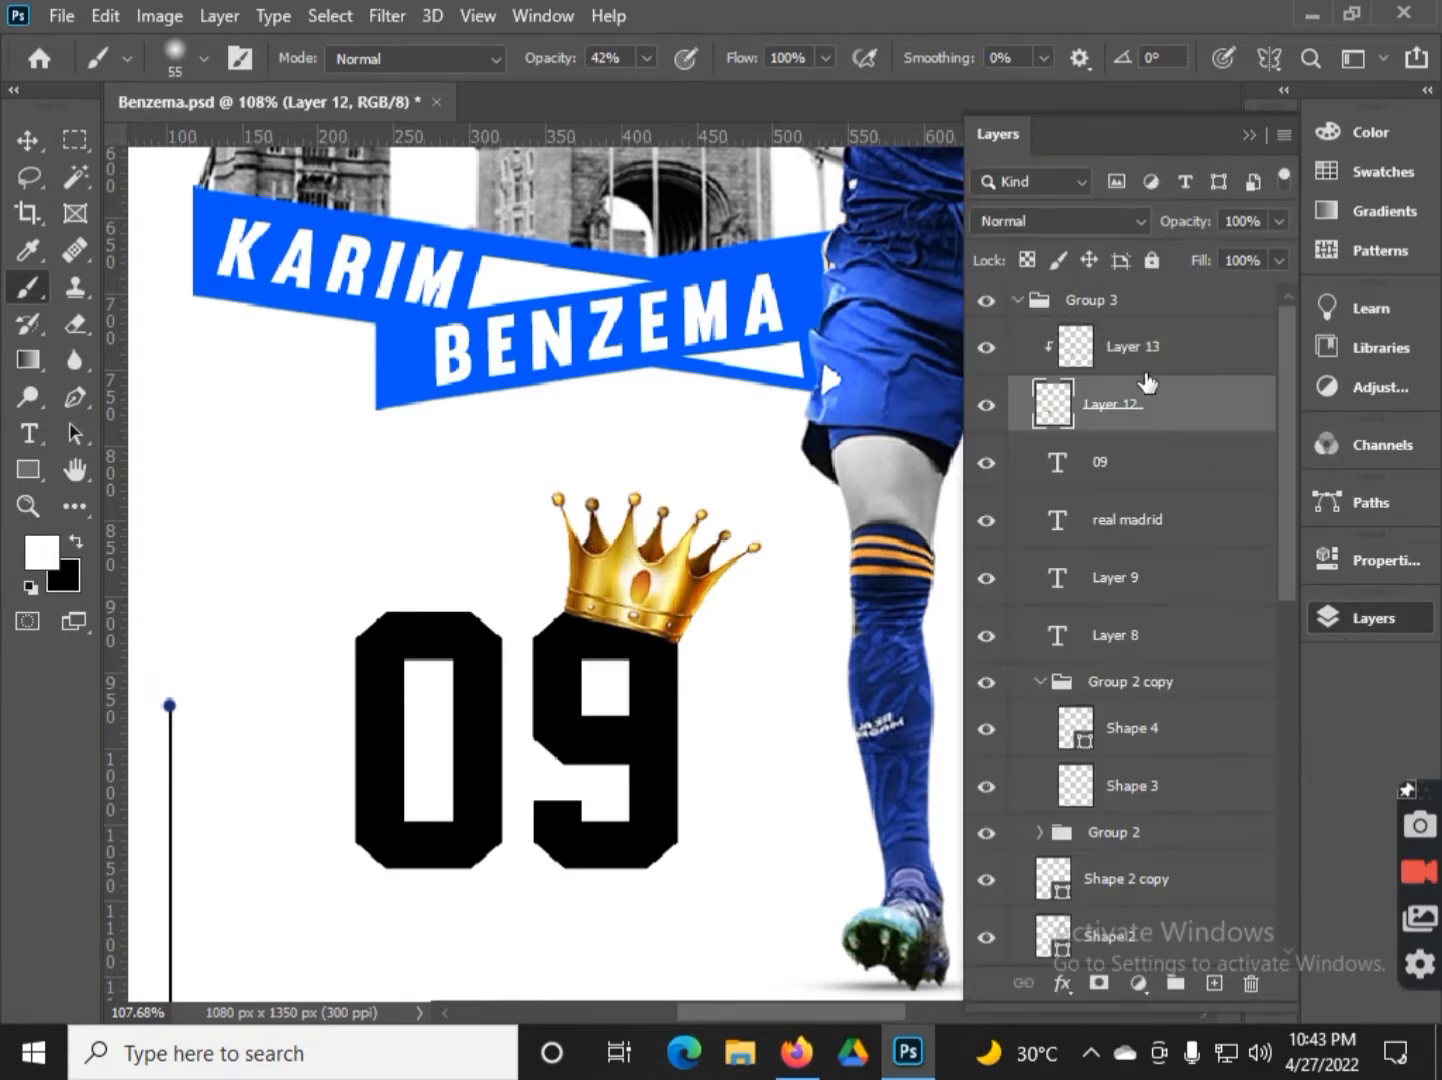
{"action": "left_click", "coordinate": [1137, 985]}
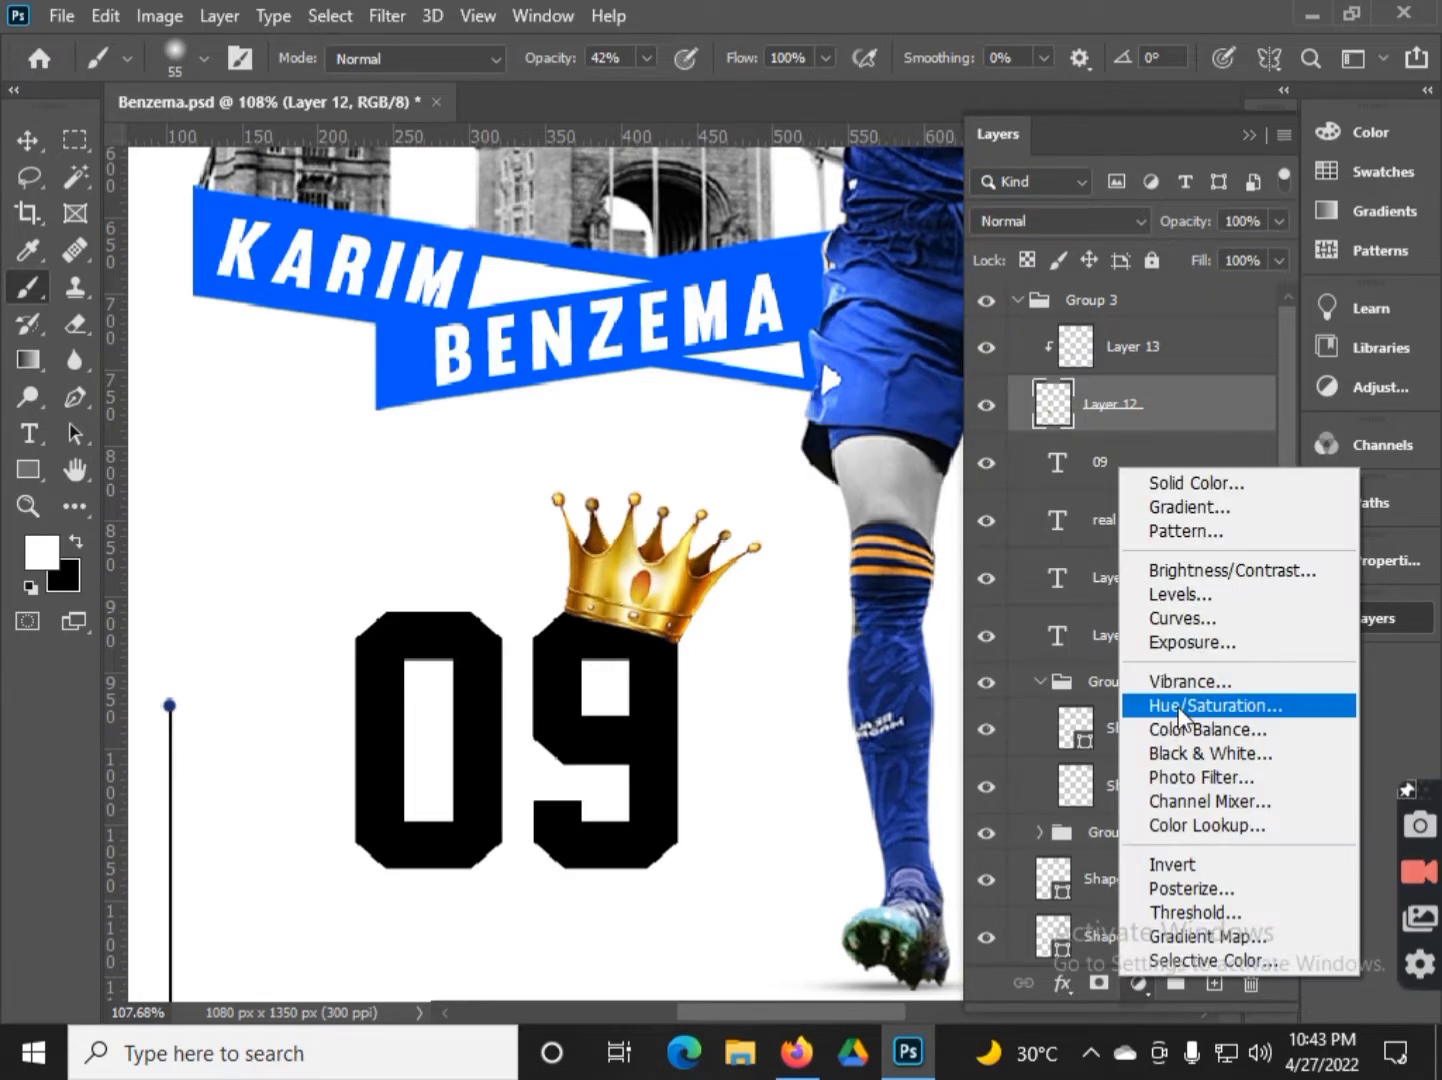
{"action": "left_click", "coordinate": [1190, 571]}
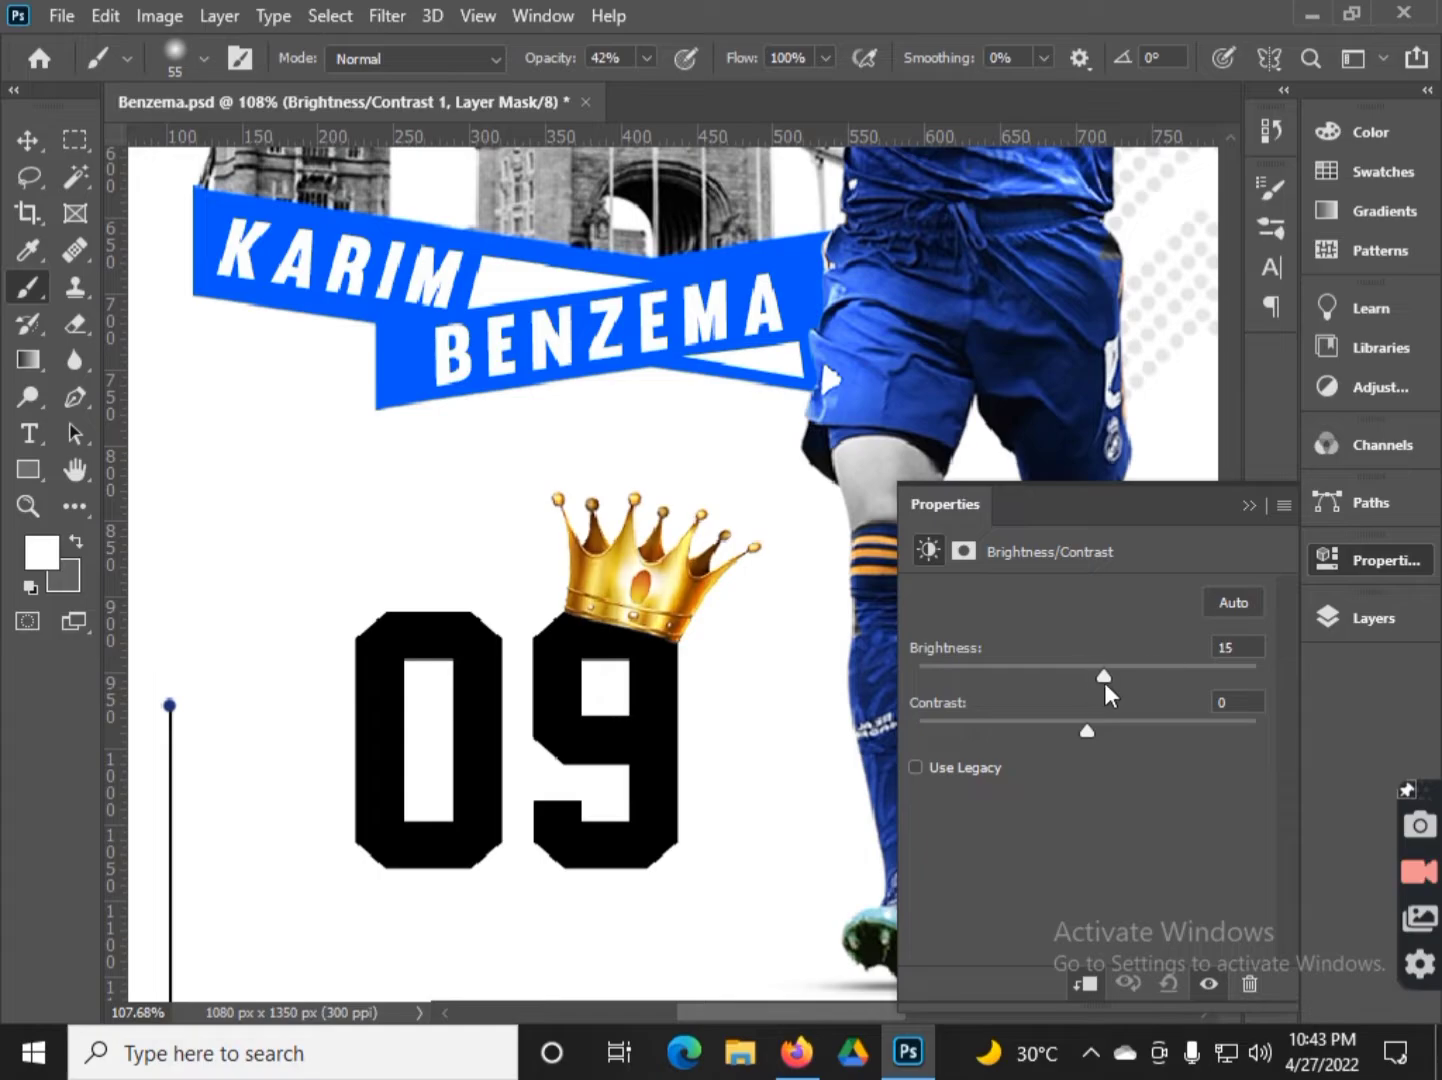
{"action": "left_click", "coordinate": [1249, 505]}
{"action": "key", "text": "ctrl+0"}
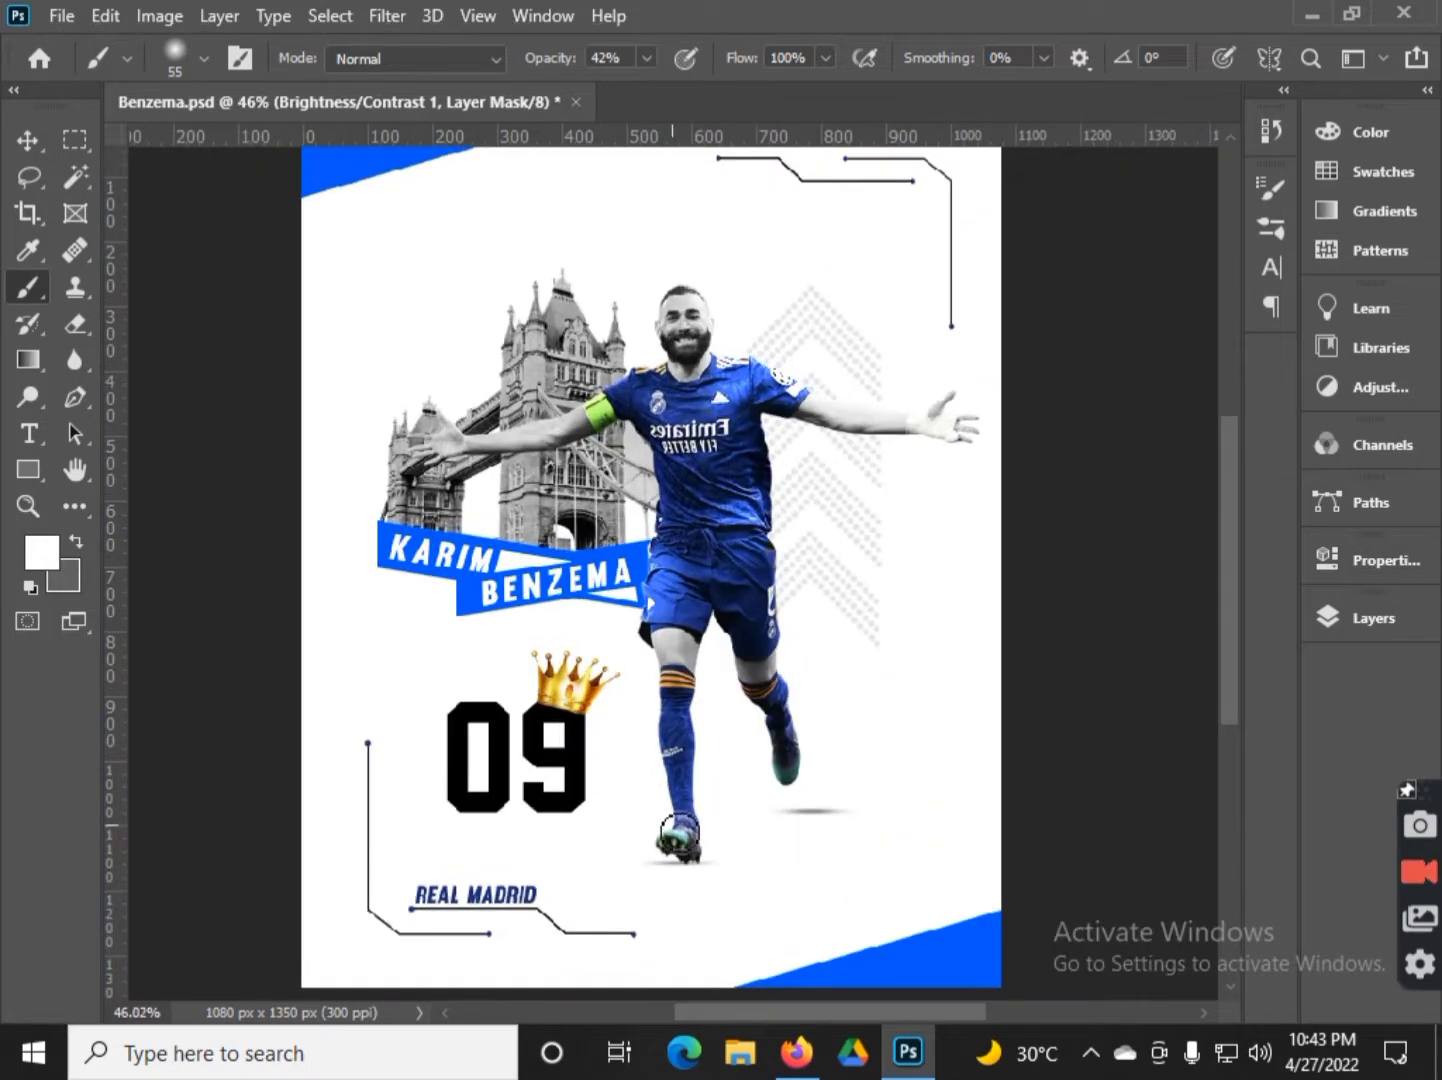
{"action": "left_click", "coordinate": [28, 141]}
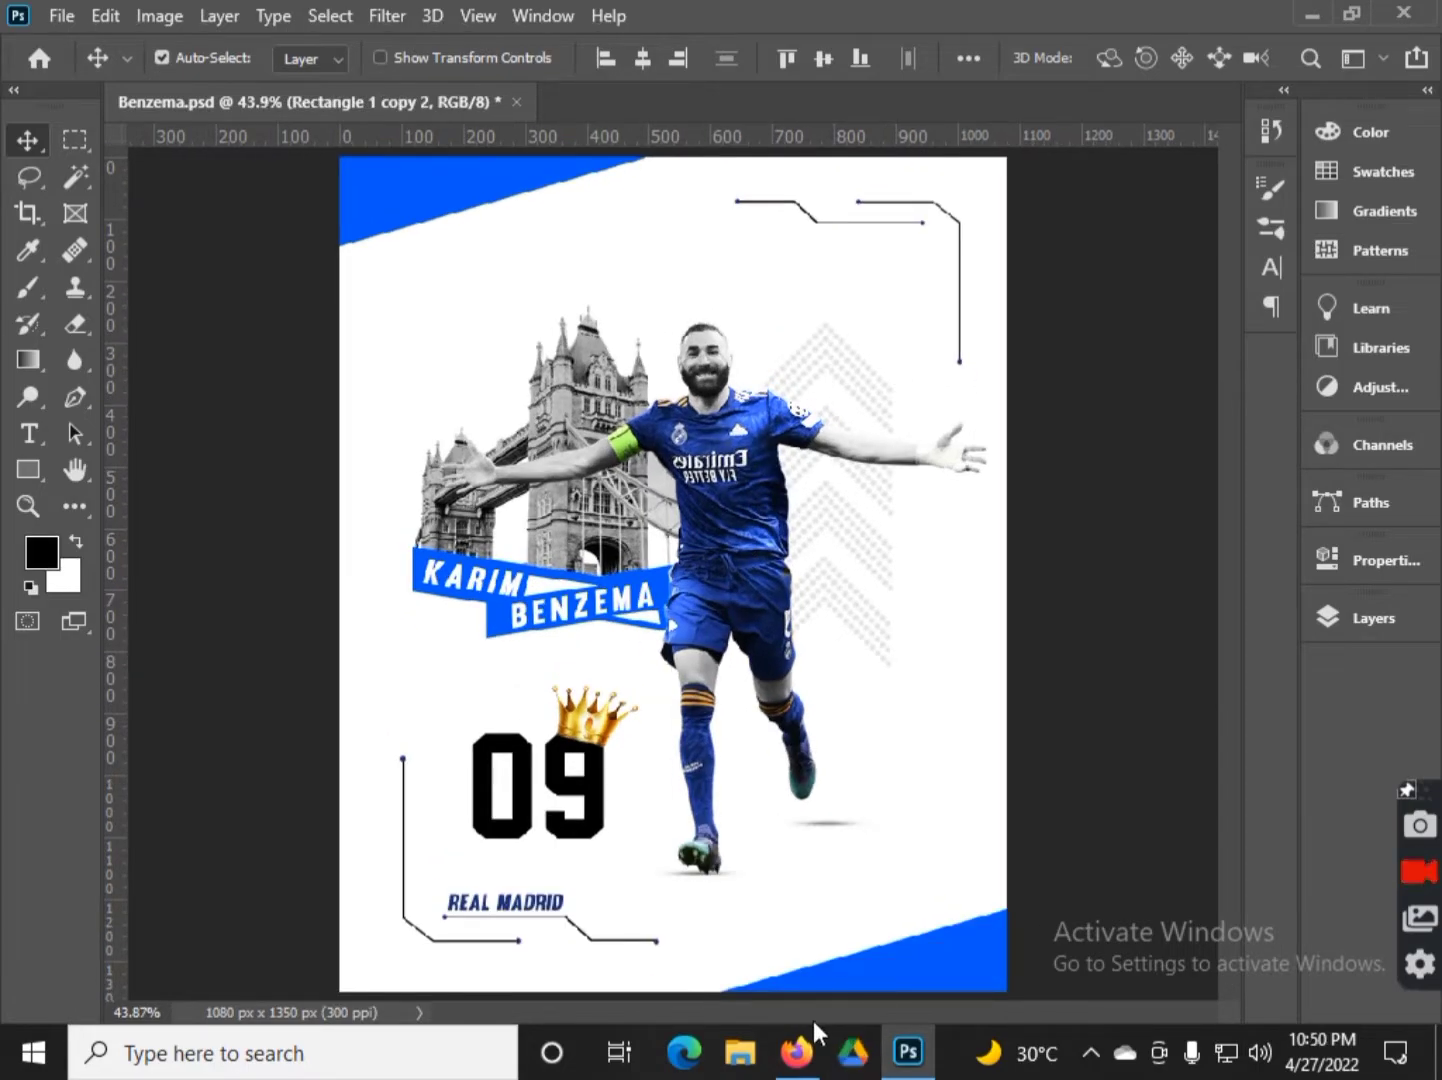
{"action": "left_click", "coordinate": [797, 1050]}
- Search Google for 'Real madrid logo png' in a new Firefox tab
{"action": "key", "text": "ctrl+t"}
{"action": "left_click", "coordinate": [509, 555]}
{"action": "type", "text": "R"}
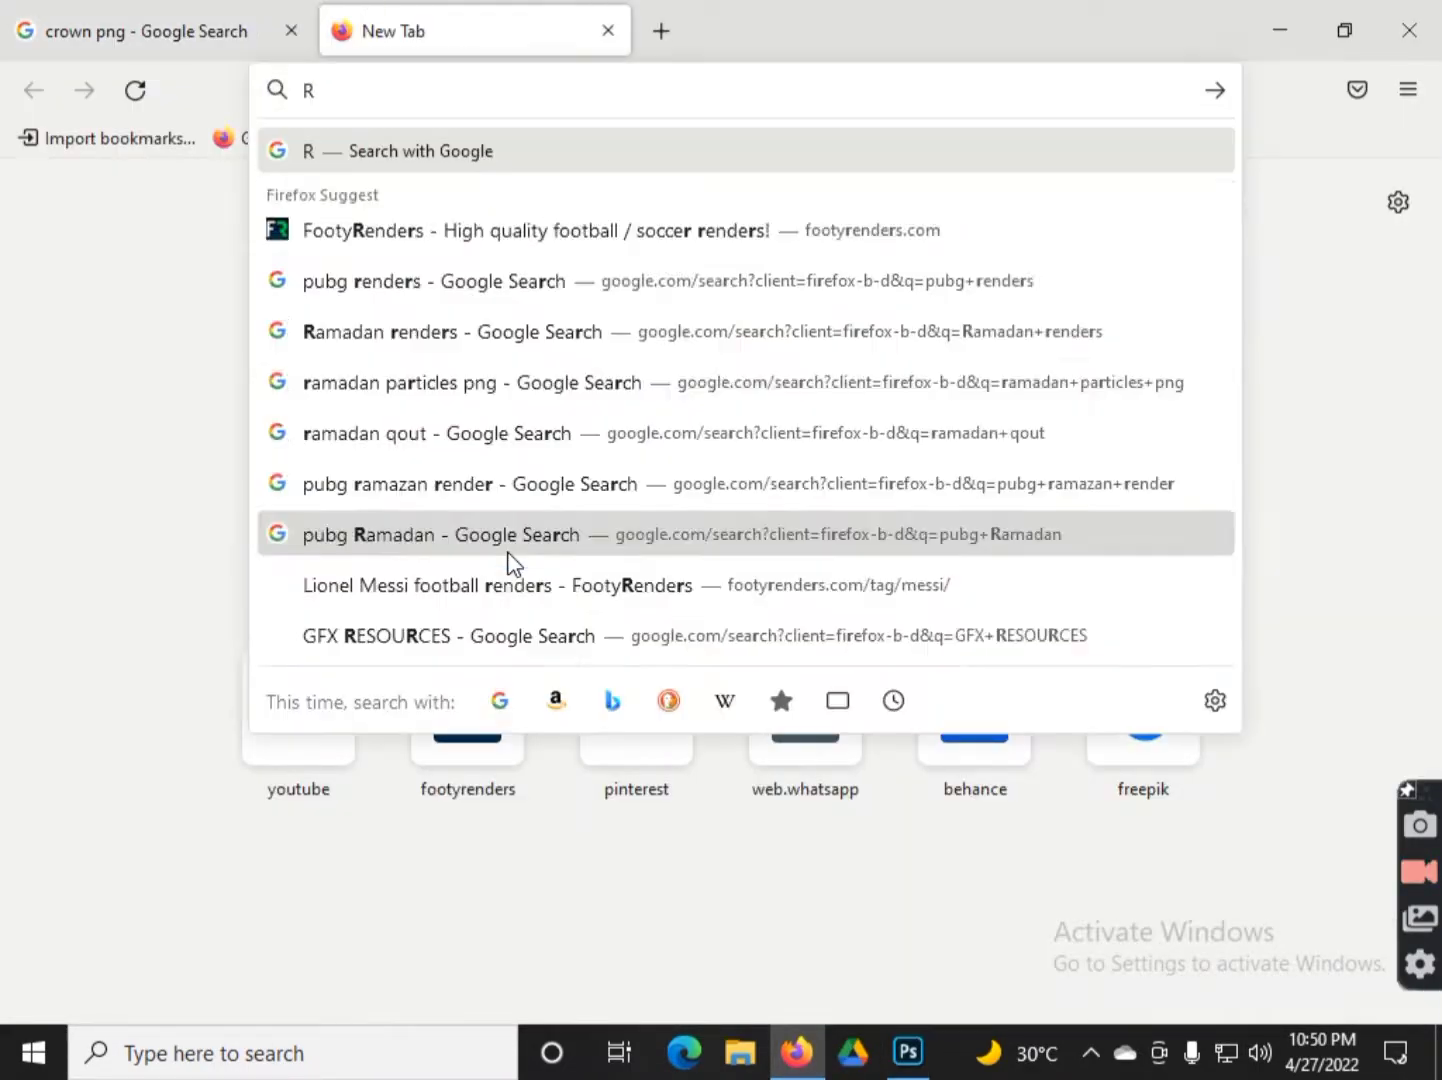
{"action": "type", "text": "eal madrid logo"}
{"action": "key", "text": "Return"}
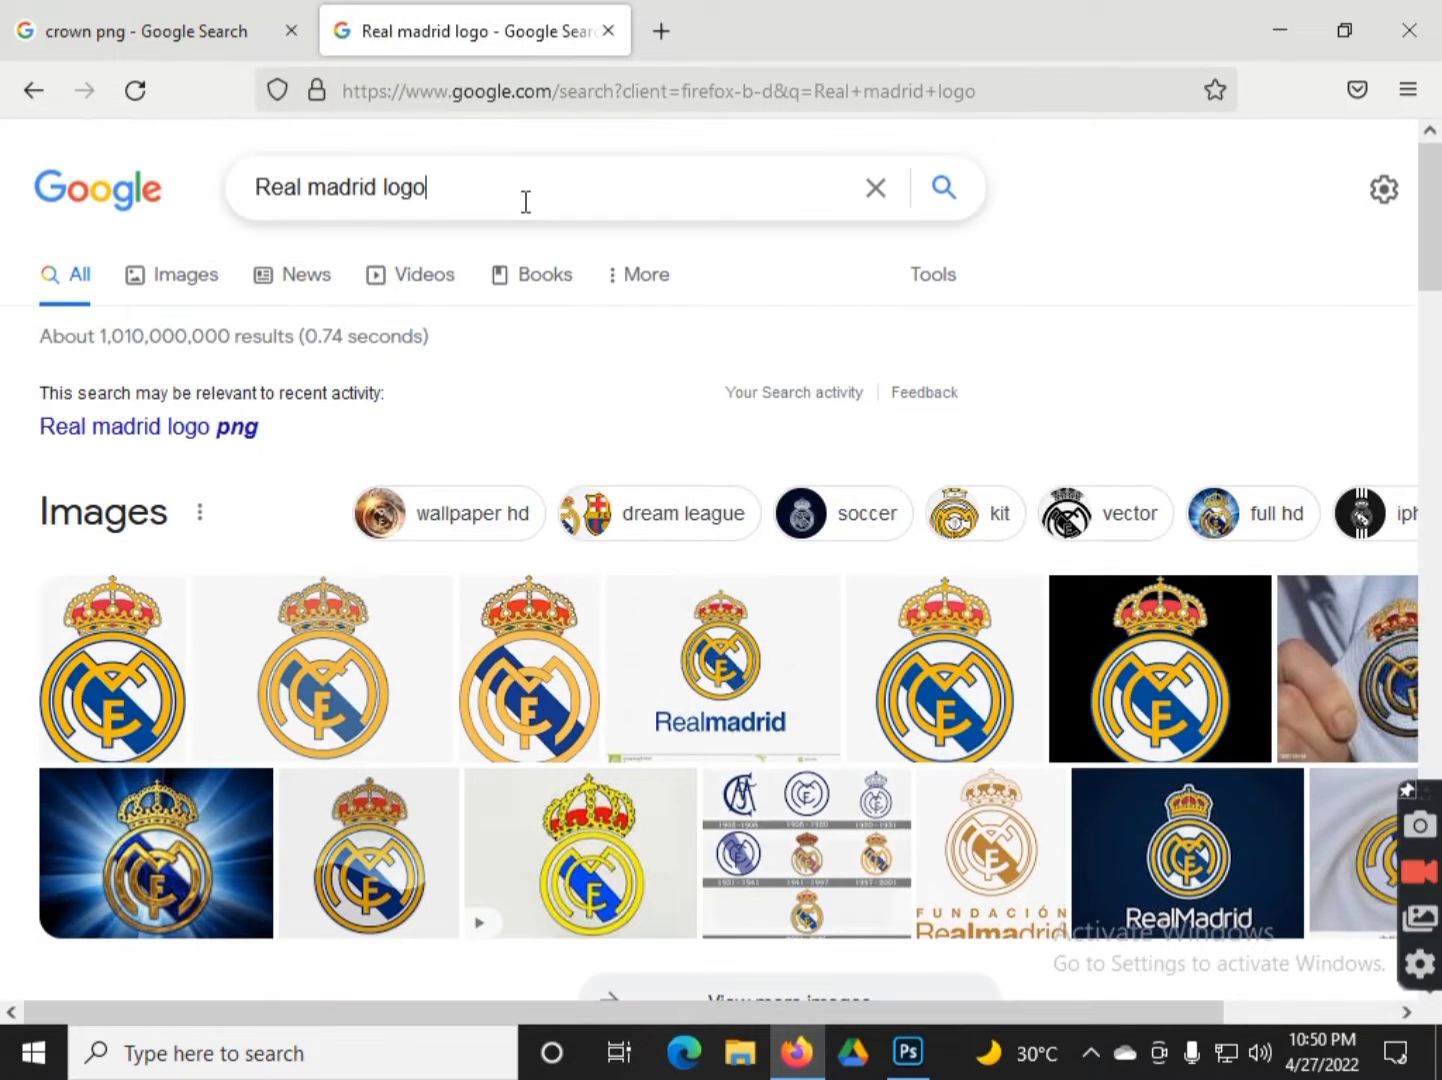
{"action": "type", "text": "png"}
{"action": "key", "text": "Return"}
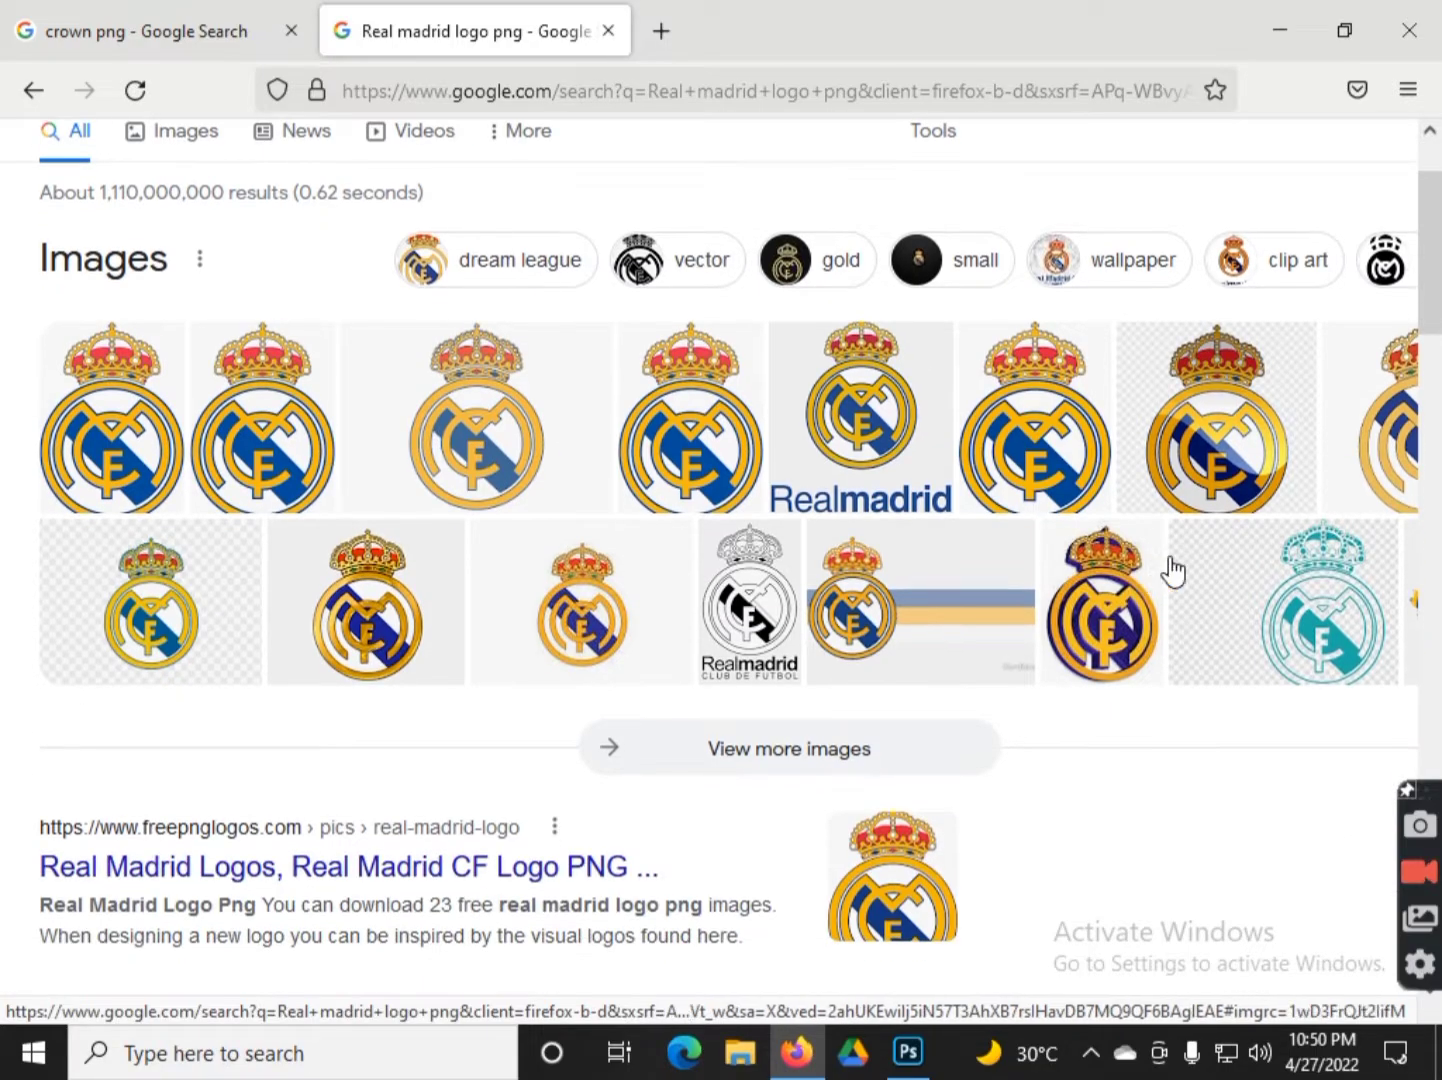
- Preview a Real Madrid crest in Images, copy it, and minimize Firefox
{"action": "left_click", "coordinate": [185, 274]}
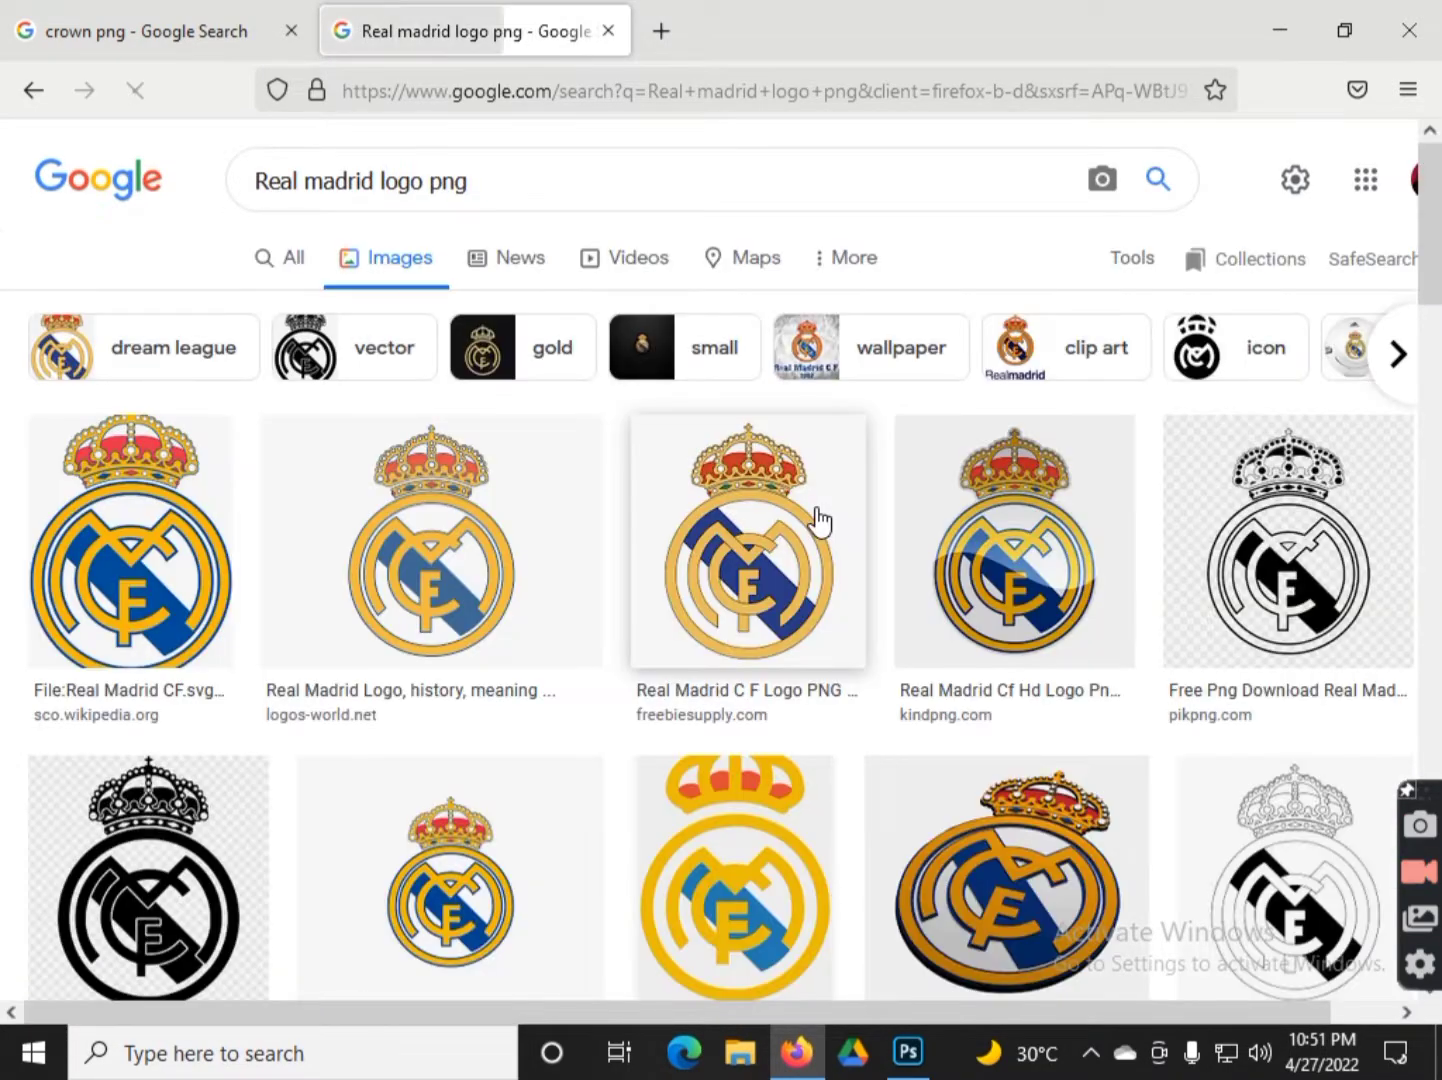
{"action": "scroll", "coordinate": [818, 520], "scroll_direction": "down", "scroll_amount": 3}
{"action": "scroll", "coordinate": [818, 521], "scroll_direction": "down", "scroll_amount": 3}
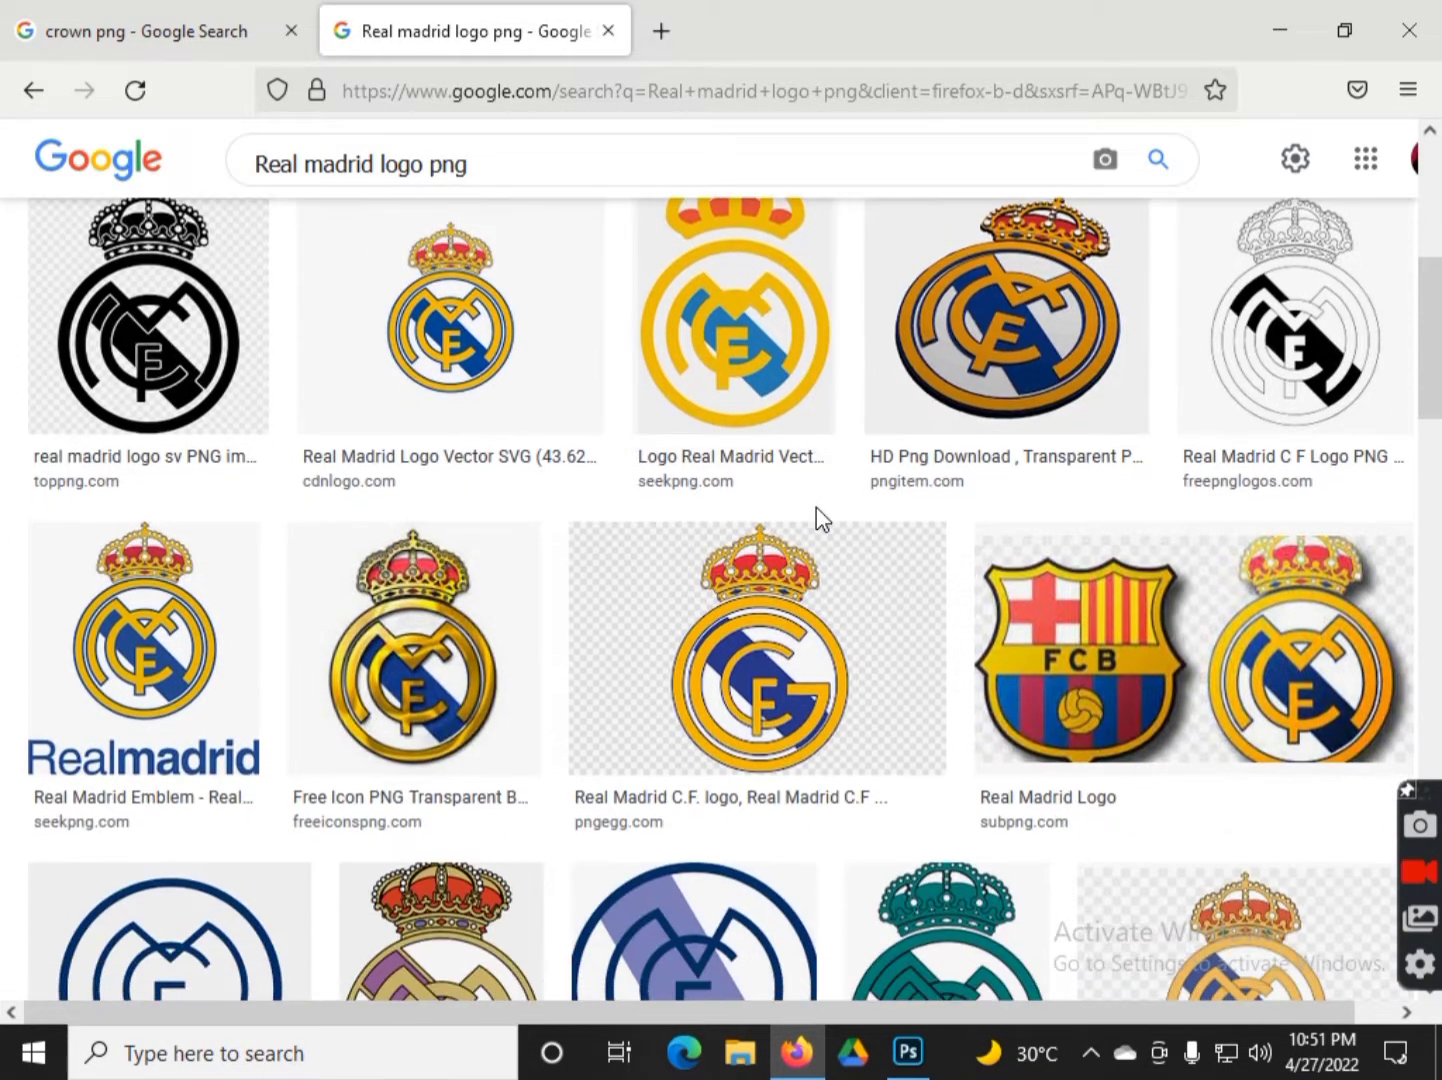
{"action": "scroll", "coordinate": [820, 520], "scroll_direction": "up", "scroll_amount": 7}
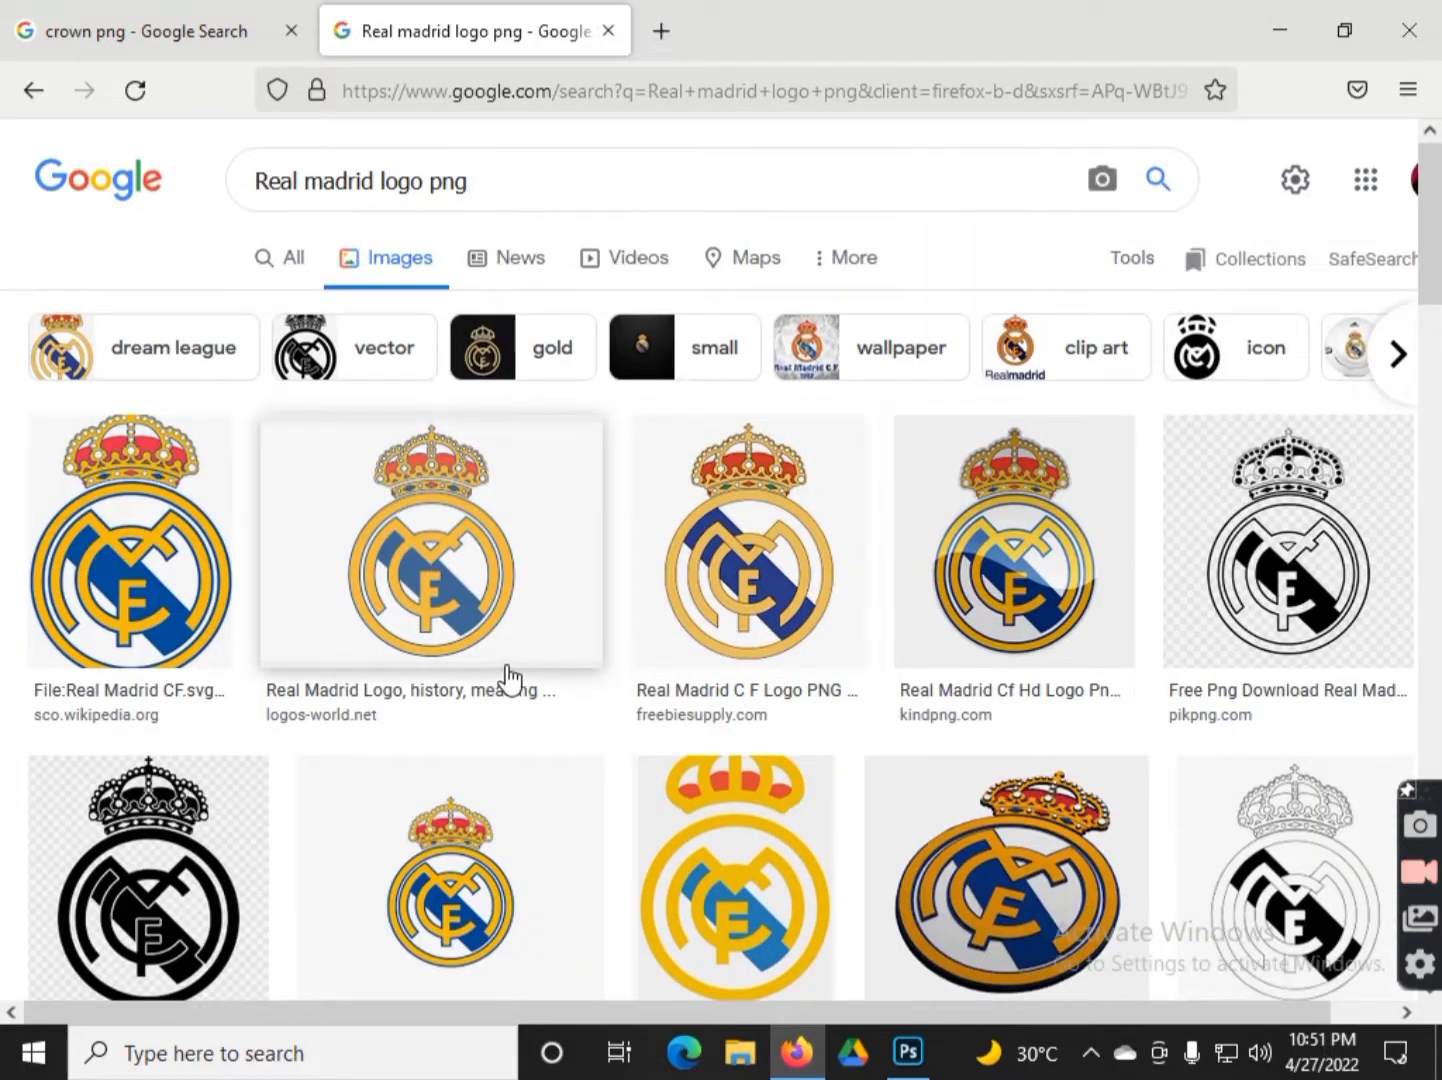
{"action": "left_click", "coordinate": [768, 565]}
{"action": "right_click", "coordinate": [1093, 407]}
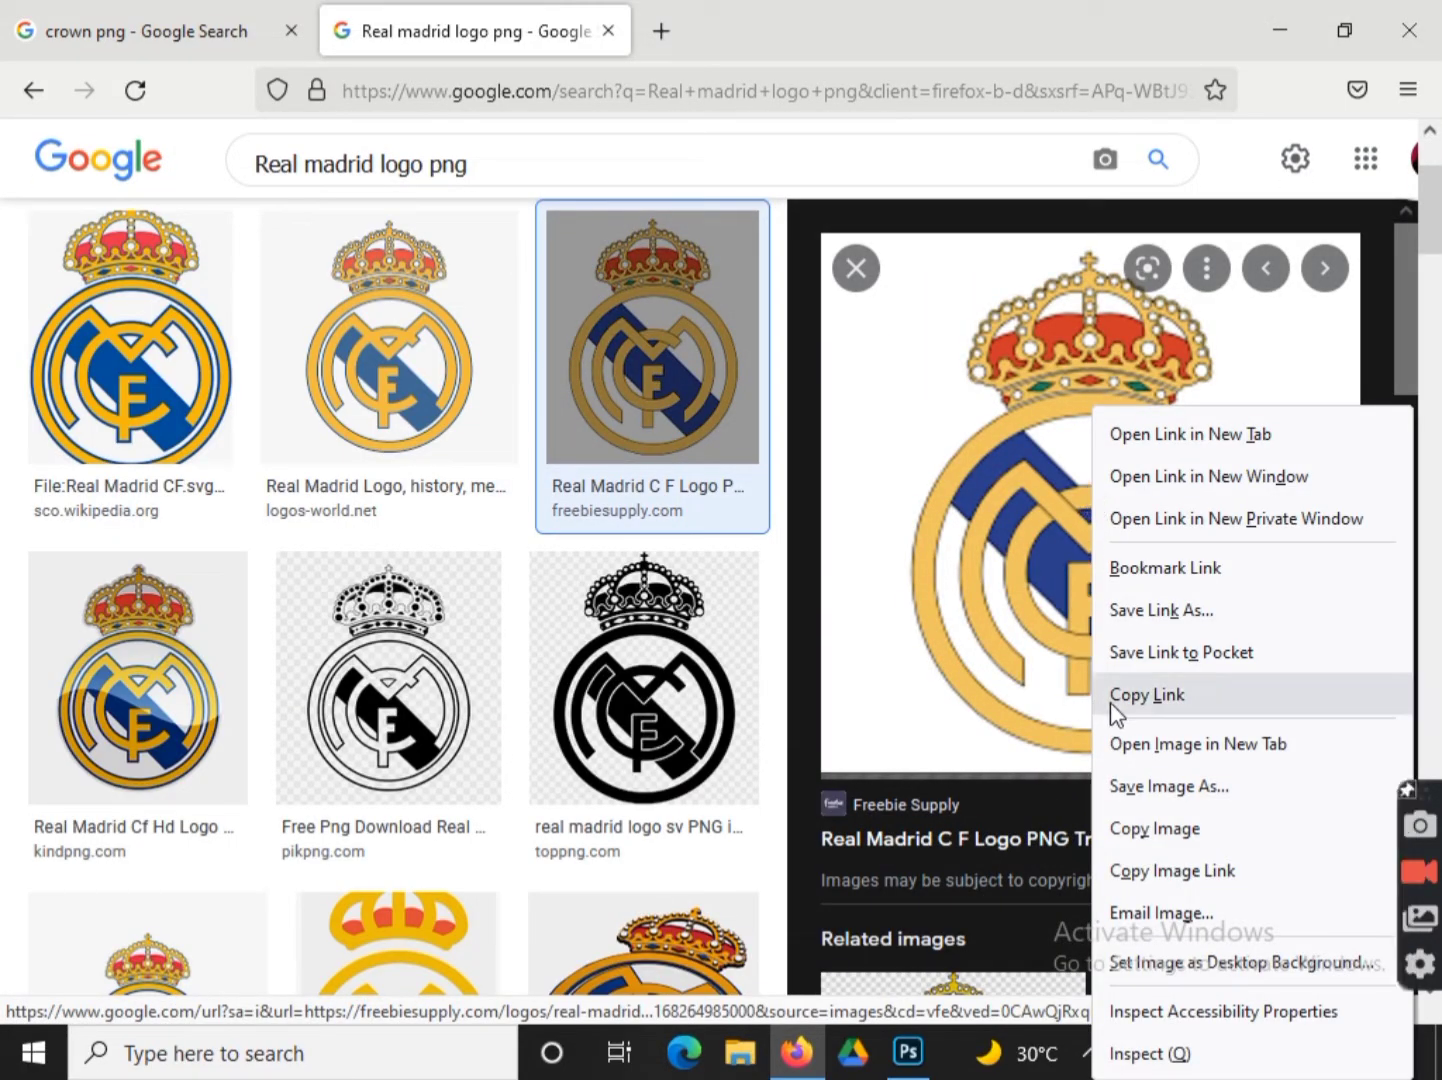
{"action": "left_click", "coordinate": [1135, 828]}
{"action": "left_click", "coordinate": [1280, 31]}
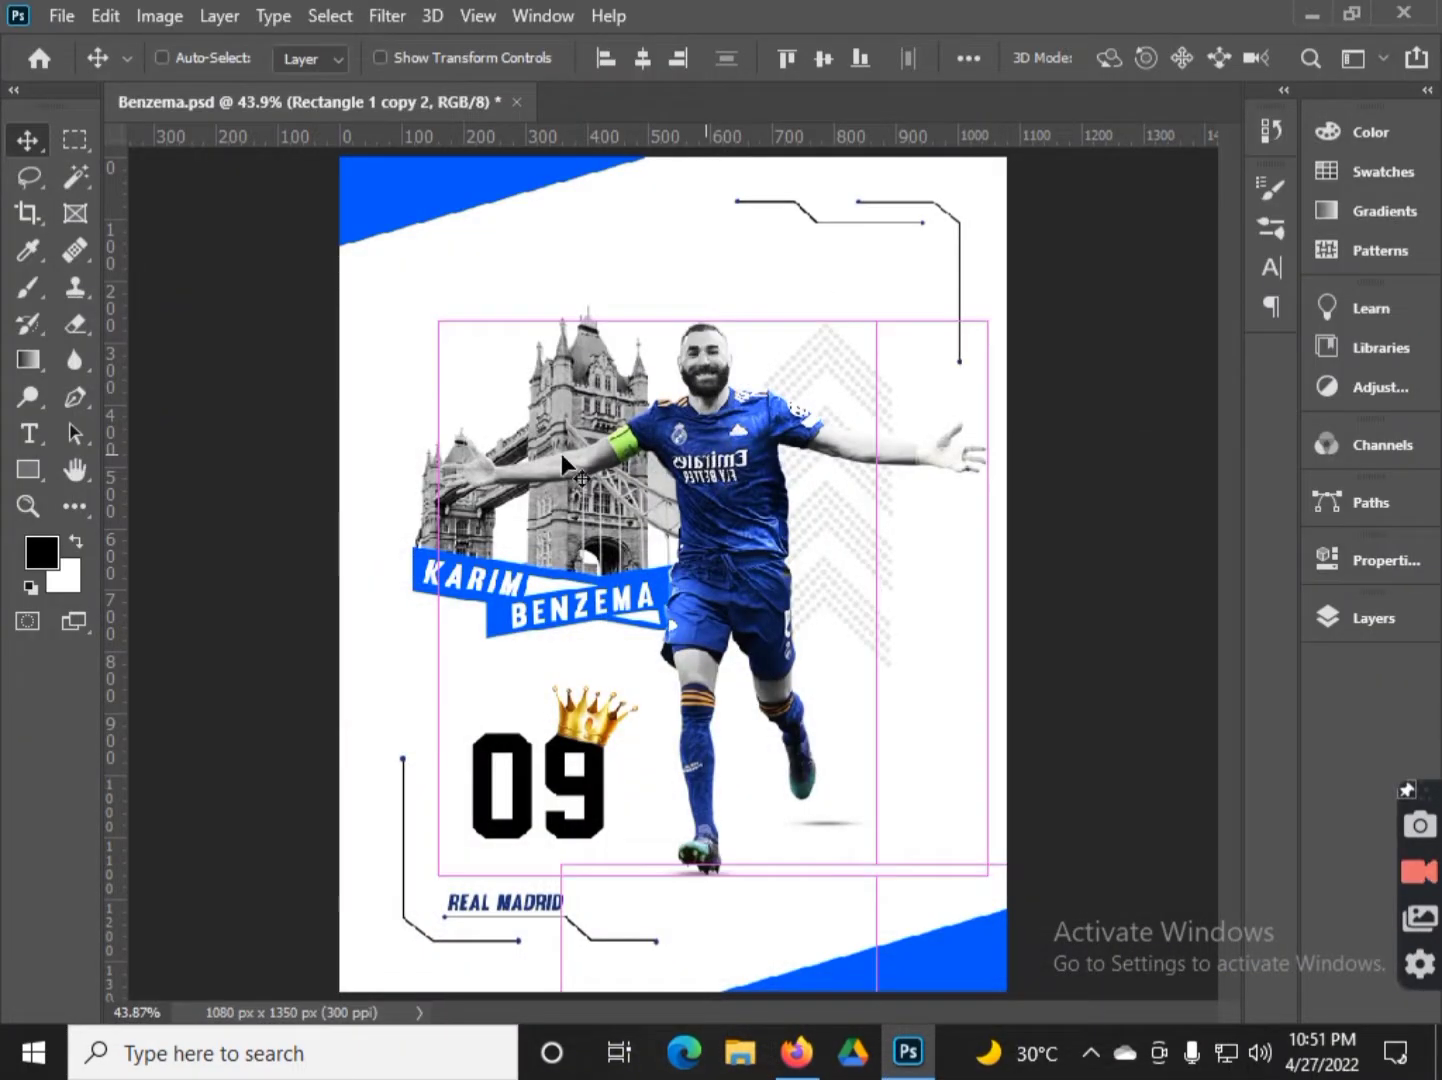
- Paste the copied Real Madrid crest into the poster and roughly size it over the artwork
{"action": "key", "text": "ctrl+v"}
{"action": "key", "text": "ctrl+t"}
{"action": "key", "text": "ctrl+0"}
{"action": "left_click_drag", "start_coordinate": [466, 308], "coordinate": [978, 556]}
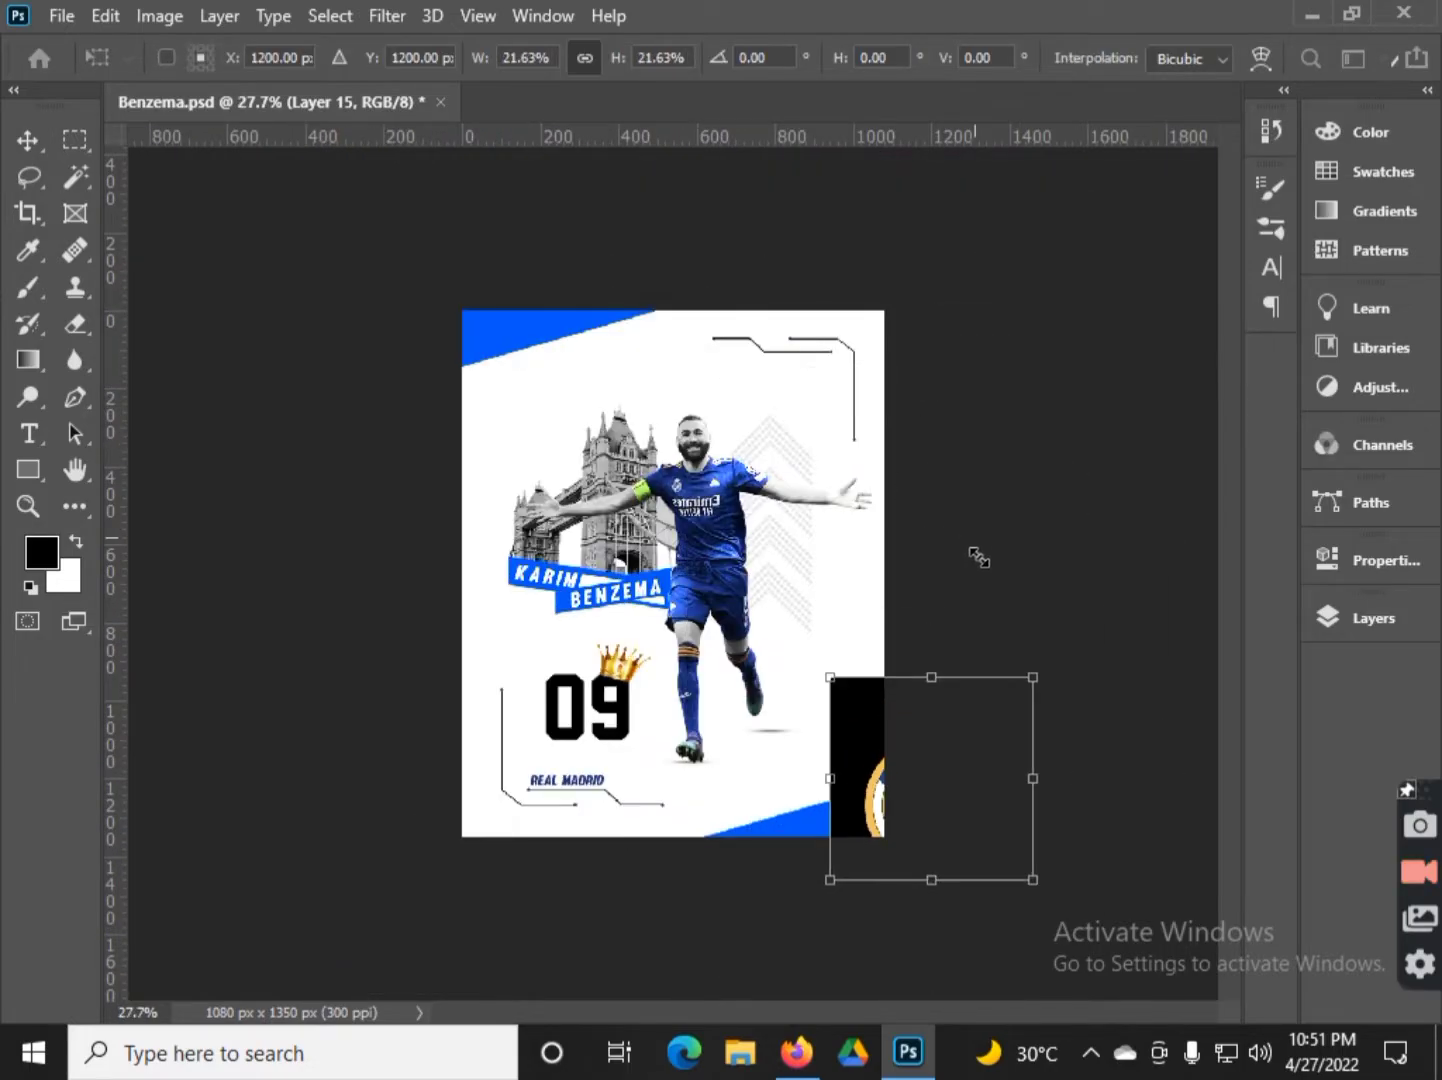
{"action": "left_click_drag", "start_coordinate": [930, 760], "coordinate": [642, 483]}
{"action": "left_click_drag", "start_coordinate": [760, 380], "coordinate": [798, 313]}
{"action": "key", "text": "Return"}
- Remove the crest's black background with the Magic Wand, then deselect
{"action": "right_click", "coordinate": [28, 140]}
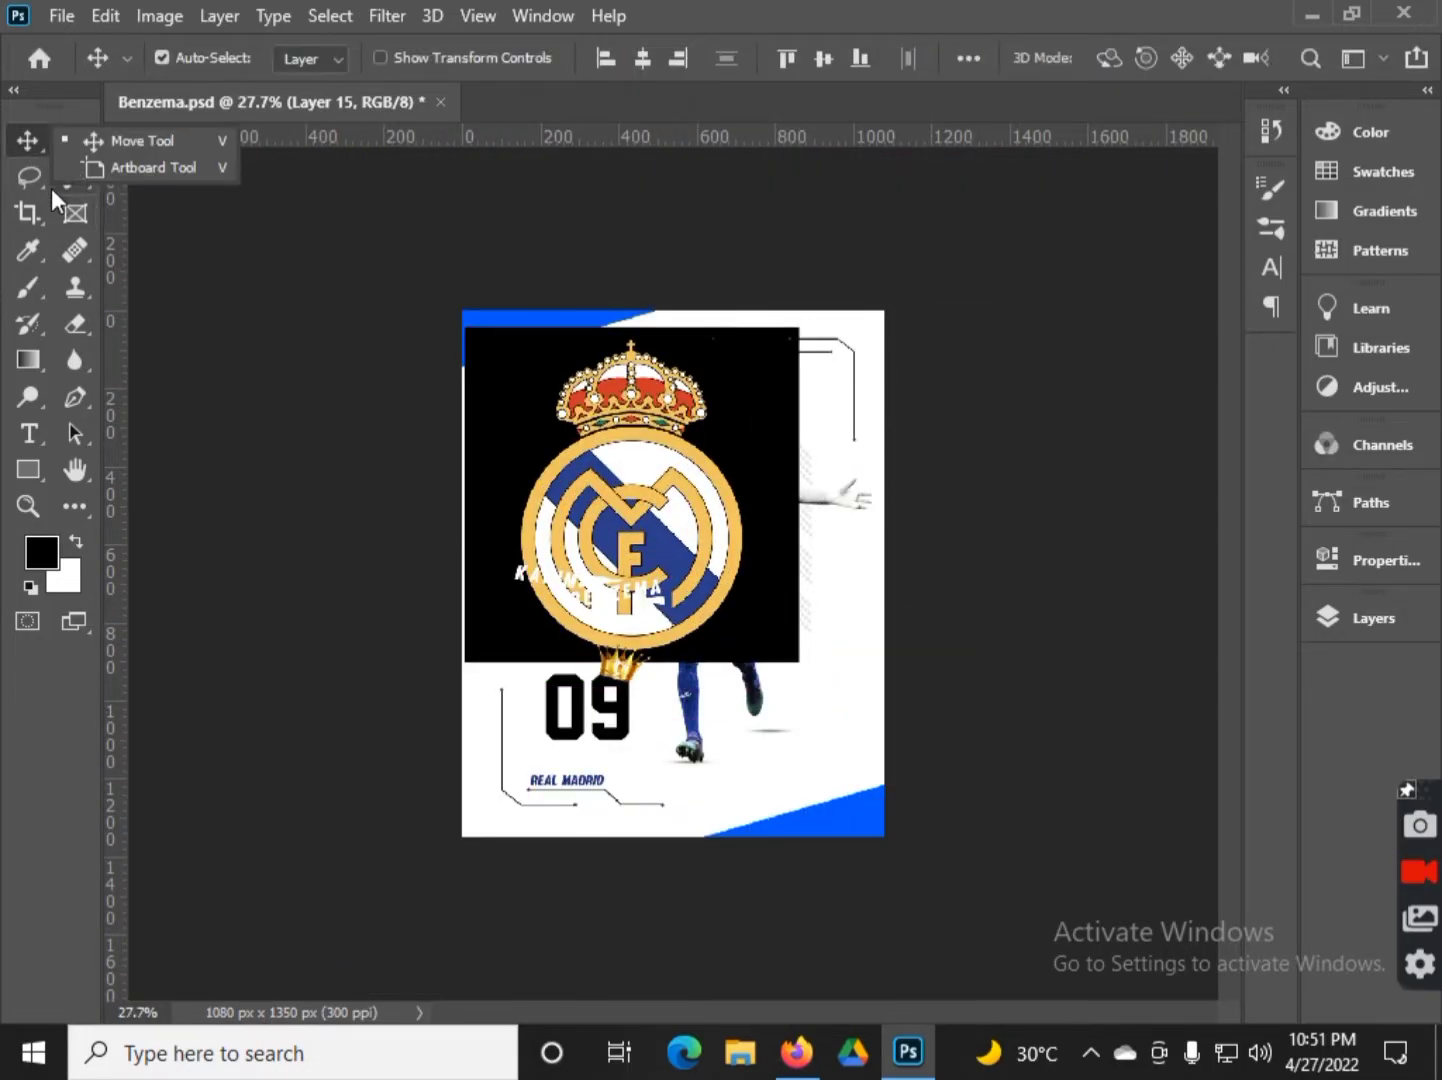
{"action": "key", "text": "w"}
{"action": "left_click", "coordinate": [743, 418]}
{"action": "key", "text": "Delete"}
{"action": "key", "text": "ctrl+d"}
{"action": "key", "text": "ctrl+0"}
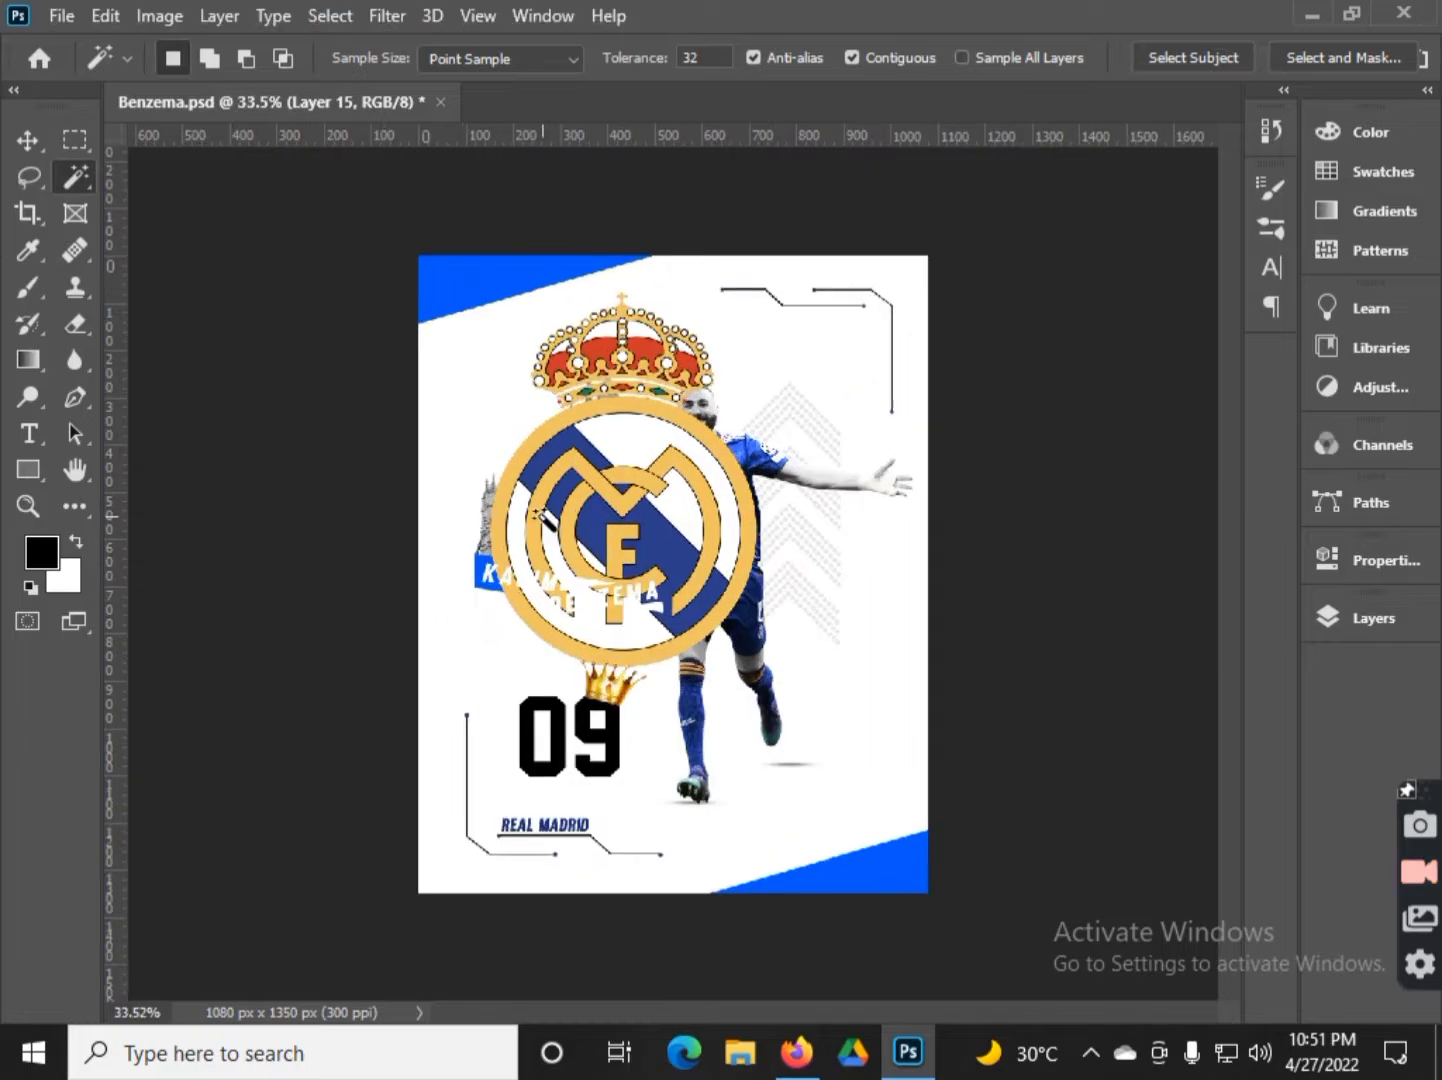
{"action": "key", "text": "ctrl+0"}
- Shrink the crest and move it toward the top-left of the poster
{"action": "key", "text": "v"}
{"action": "key", "text": "ctrl+t"}
{"action": "mouse_move", "coordinate": [762, 208]}
{"action": "left_mouse_down"}
{"action": "mouse_move", "coordinate": [689, 312]}
{"action": "mouse_move", "coordinate": [670, 380]}
{"action": "left_mouse_up"}
{"action": "scroll", "coordinate": [686, 531], "scroll_direction": "down", "scroll_amount": 1}
{"action": "left_click_drag", "start_coordinate": [625, 476], "coordinate": [440, 275]}
{"action": "scroll", "coordinate": [444, 219], "scroll_direction": "up", "scroll_amount": 5}
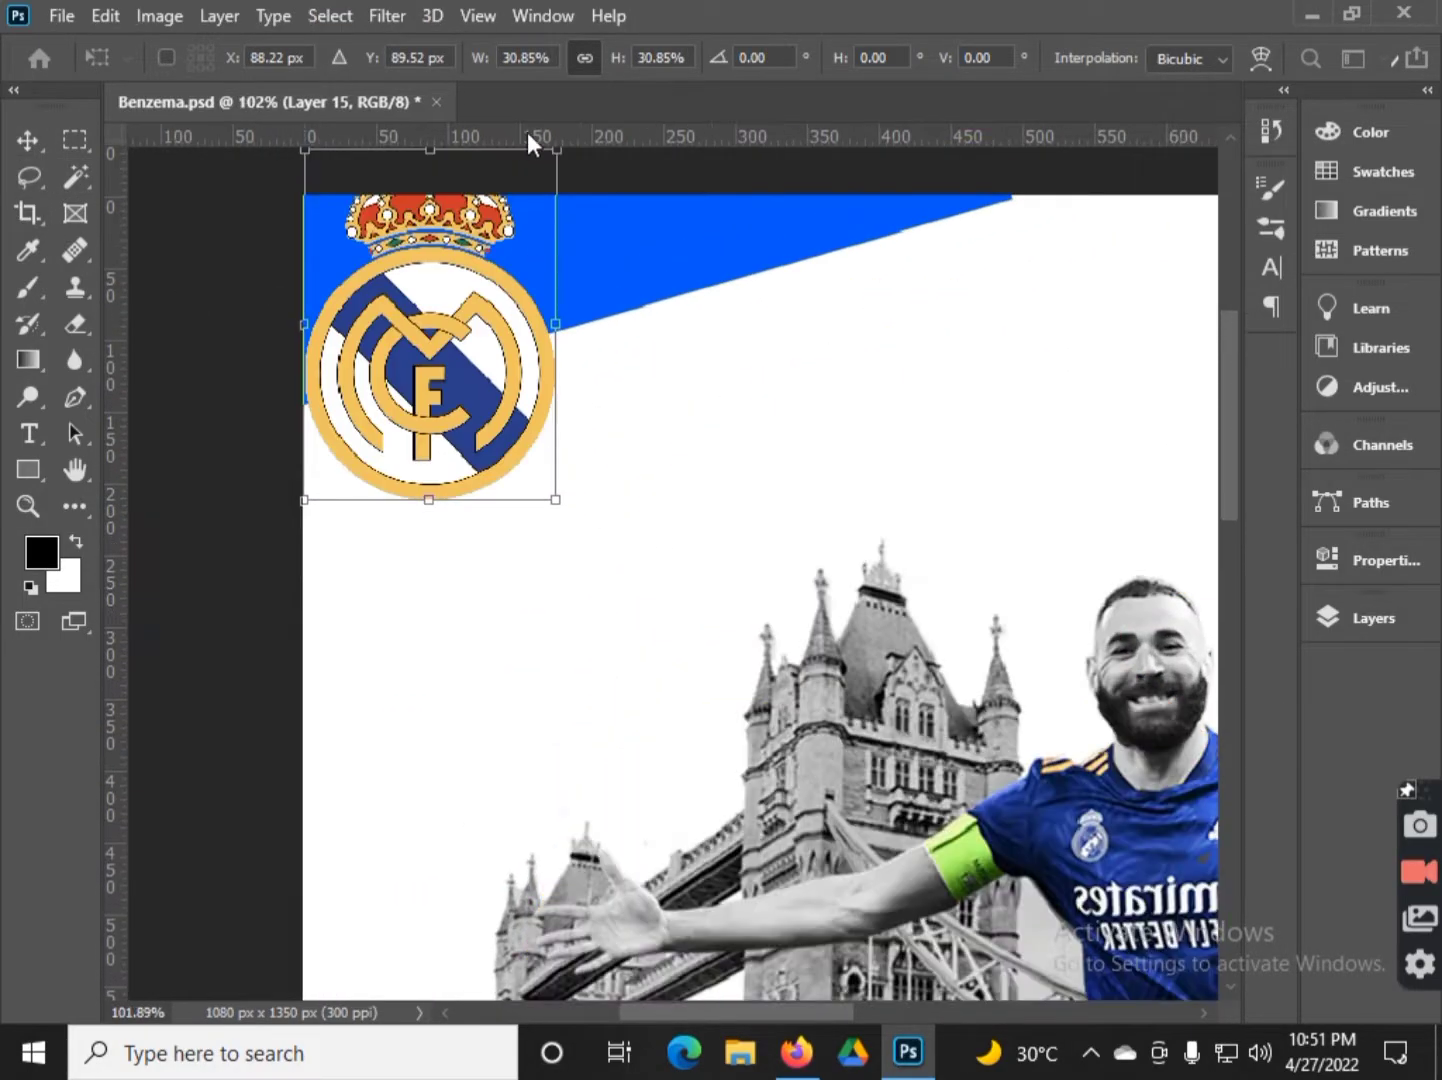
- Fine-tune the crest to about 11% and seat it inside the top-left blue corner
{"action": "left_click_drag", "start_coordinate": [528, 140], "coordinate": [482, 237]}
{"action": "left_click_drag", "start_coordinate": [425, 320], "coordinate": [375, 260]}
{"action": "left_click_drag", "start_coordinate": [441, 188], "coordinate": [421, 228]}
{"action": "left_click_drag", "start_coordinate": [373, 286], "coordinate": [376, 299]}
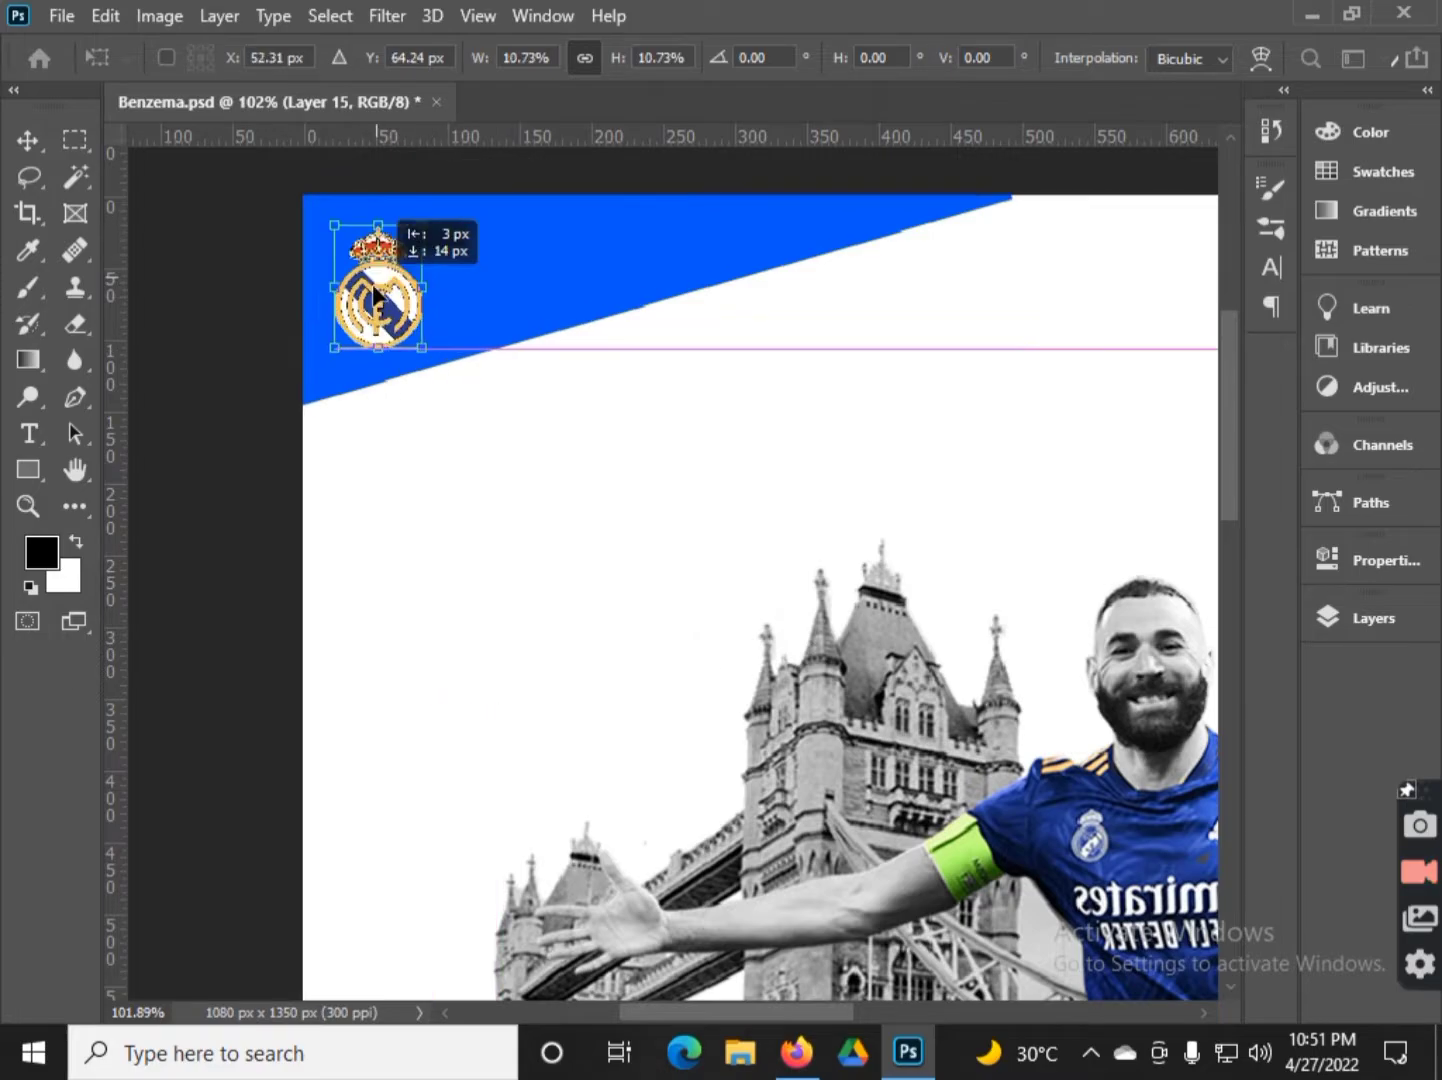
{"action": "left_click_drag", "start_coordinate": [422, 227], "coordinate": [429, 214]}
{"action": "left_click_drag", "start_coordinate": [390, 290], "coordinate": [390, 282]}
{"action": "left_click_drag", "start_coordinate": [428, 206], "coordinate": [428, 207]}
{"action": "left_click_drag", "start_coordinate": [381, 291], "coordinate": [385, 287]}
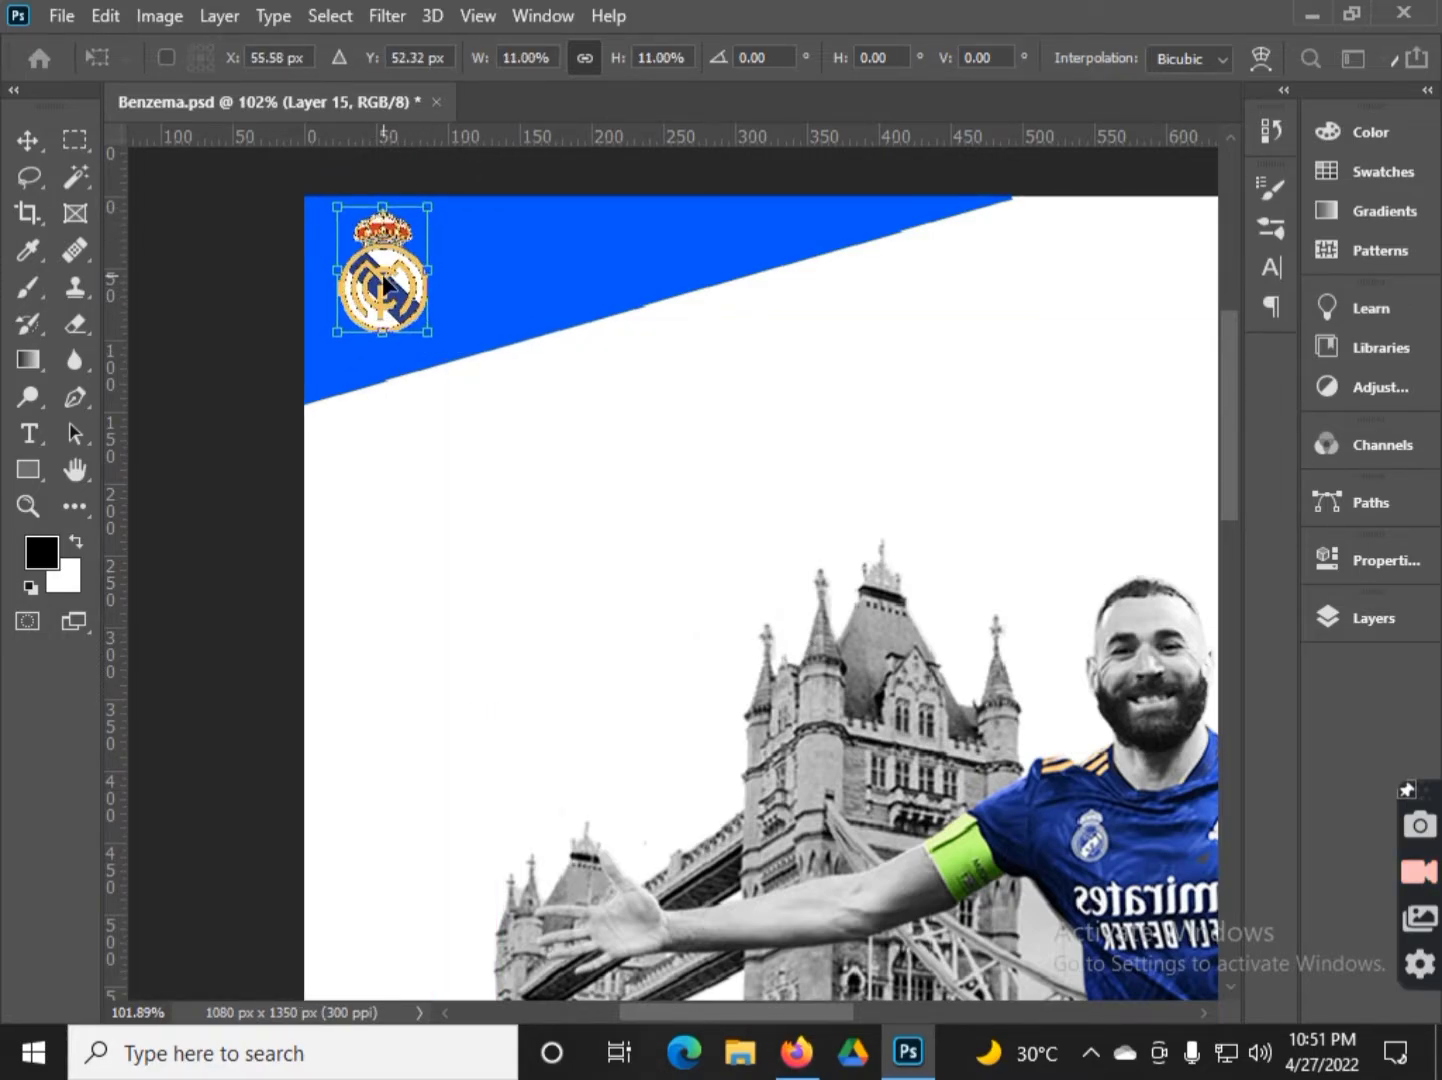
{"action": "key", "text": "Return"}
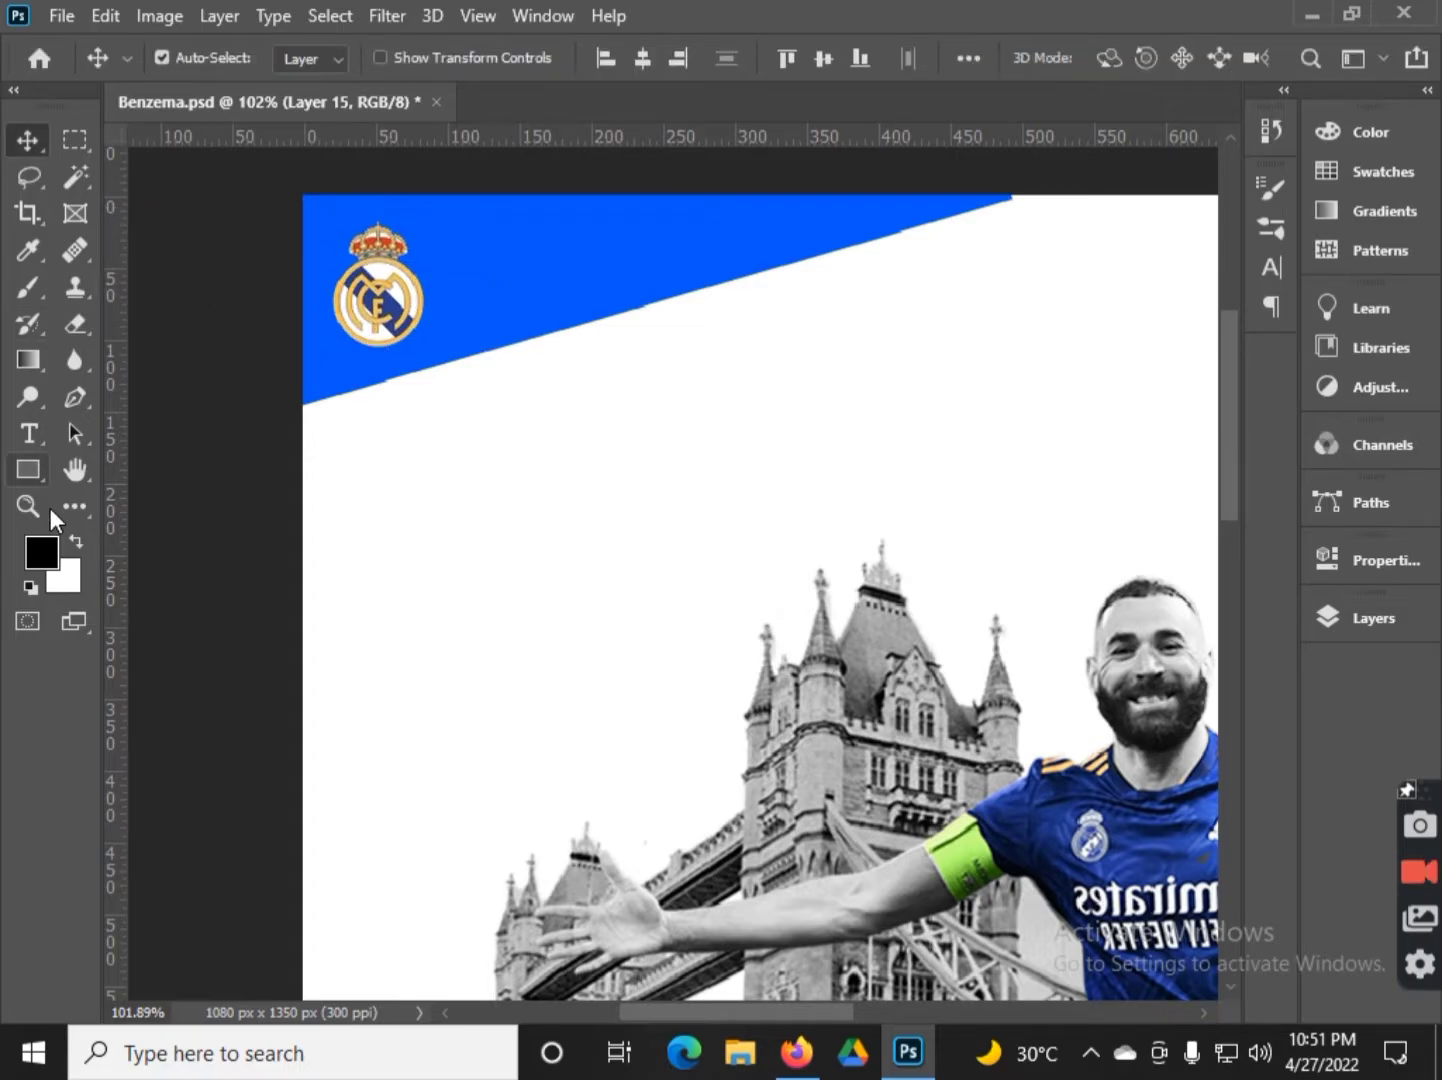
- Pick the Brush, add a new empty layer on top, and make the brush smaller for 33% opacity shading
{"action": "left_click", "coordinate": [44, 289]}
{"action": "key", "text": "F7"}
{"action": "key", "text": "ctrl+shift+alt+n"}
{"action": "left_click", "coordinate": [203, 57]}
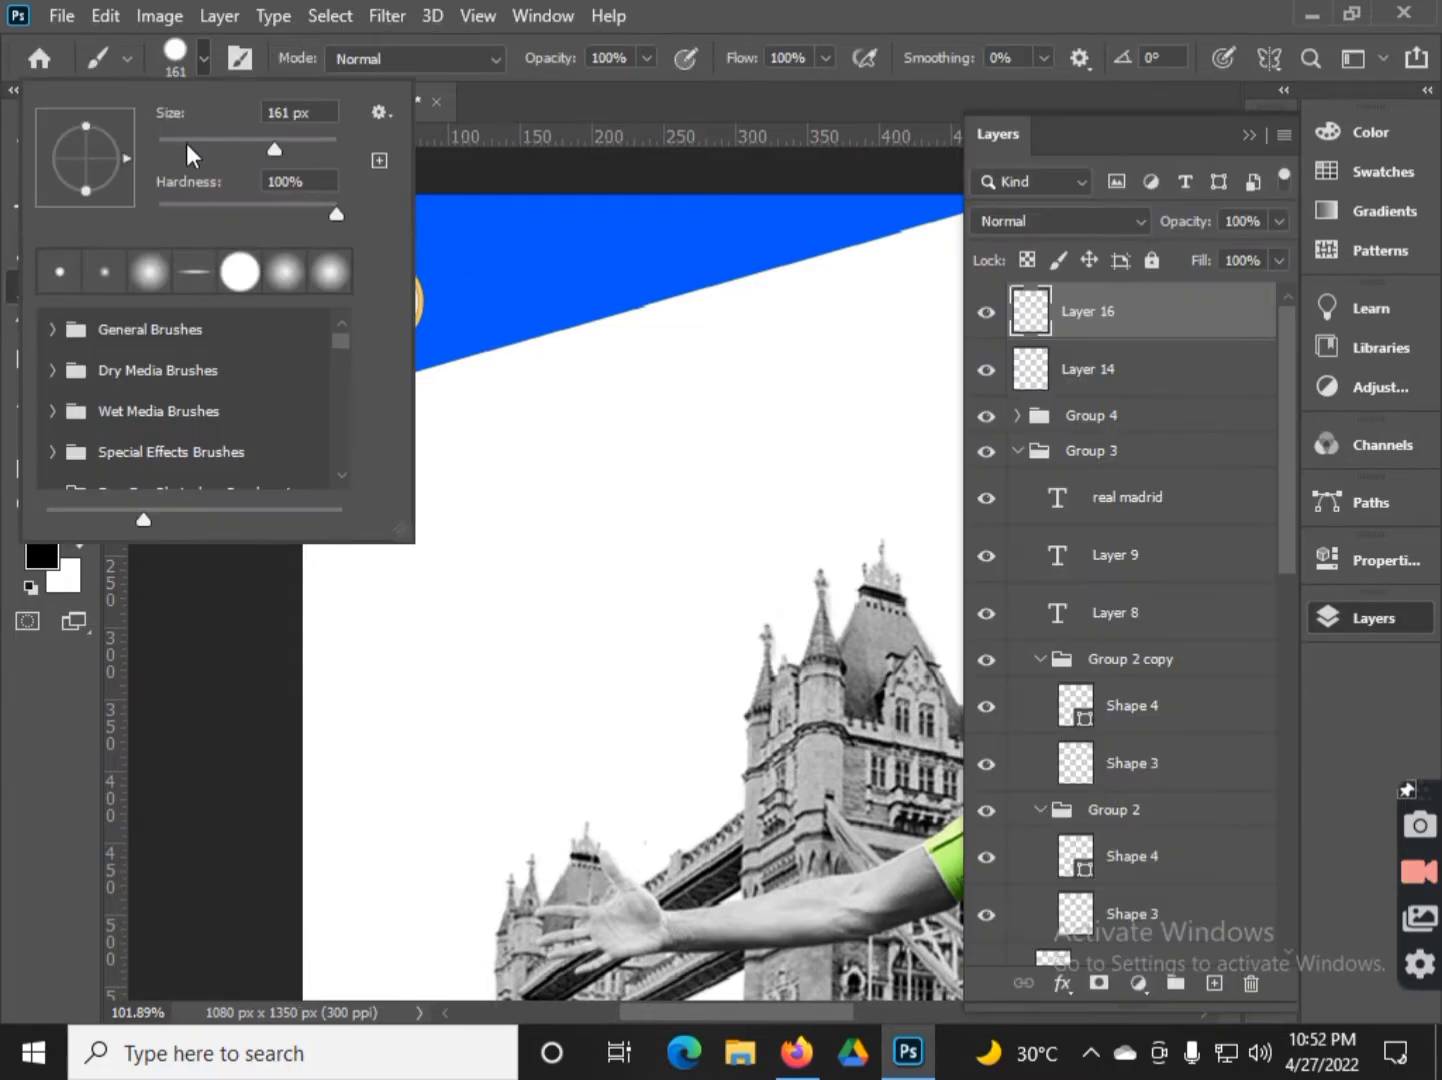
{"action": "left_click_drag", "start_coordinate": [646, 58], "coordinate": [565, 84]}
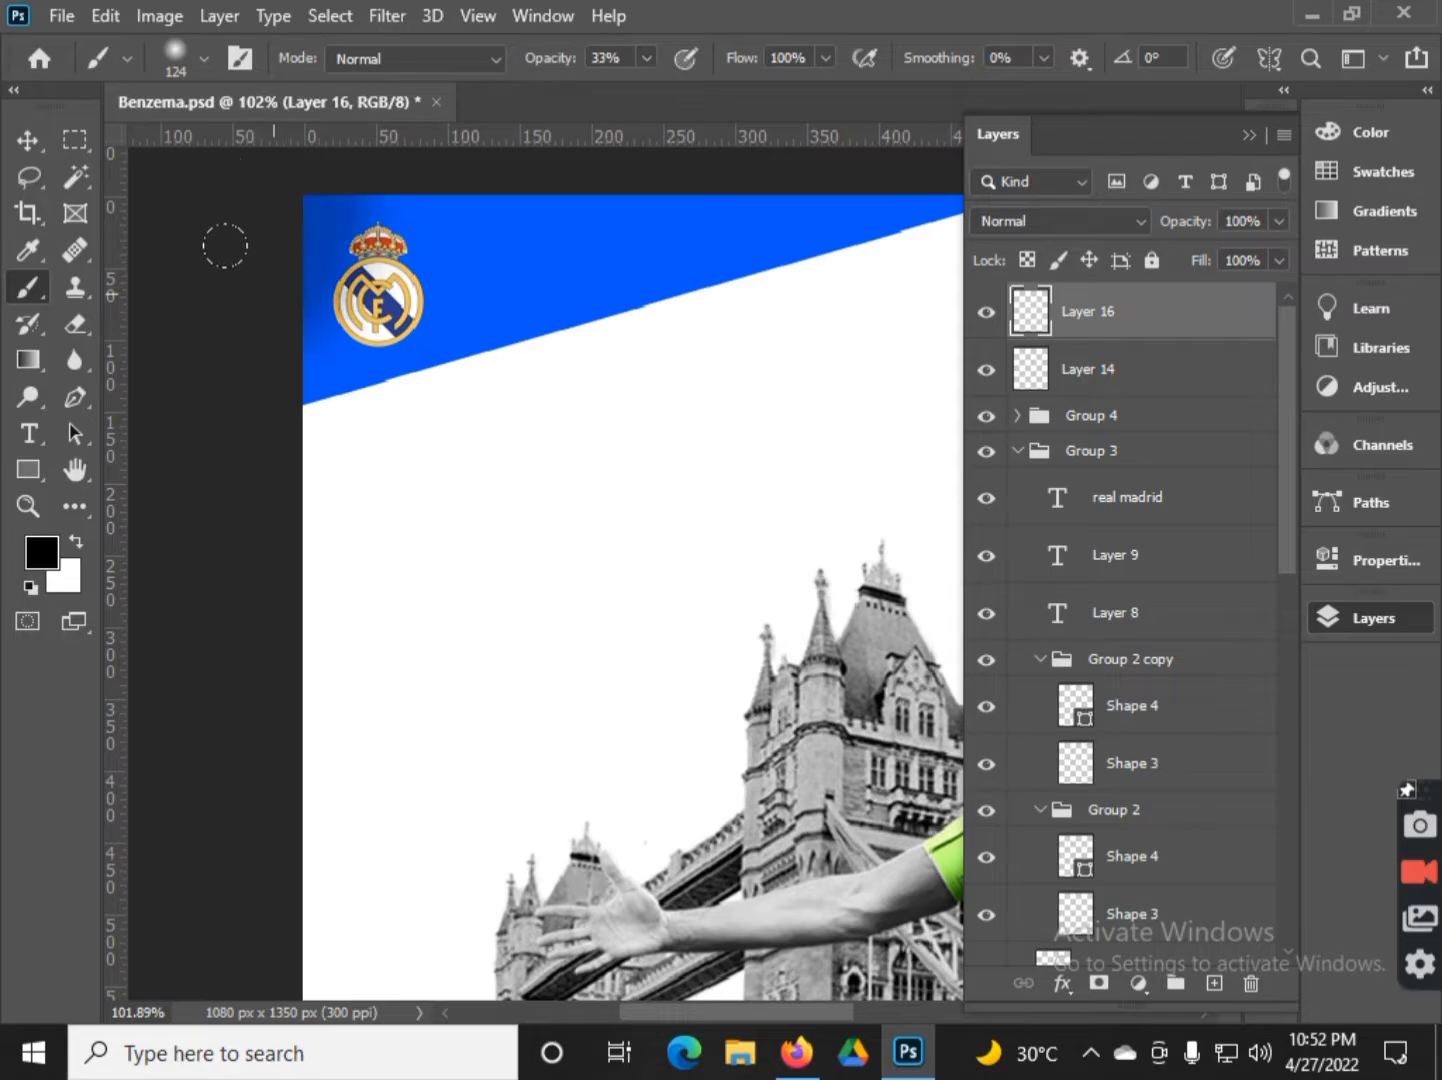
{"action": "scroll", "coordinate": [269, 401], "scroll_direction": "down", "scroll_amount": 2}
{"action": "scroll", "coordinate": [270, 401], "scroll_direction": "down", "scroll_amount": 2}
{"action": "scroll", "coordinate": [270, 402], "scroll_direction": "down", "scroll_amount": 1}
{"action": "scroll", "coordinate": [283, 360], "scroll_direction": "down", "scroll_amount": 2}
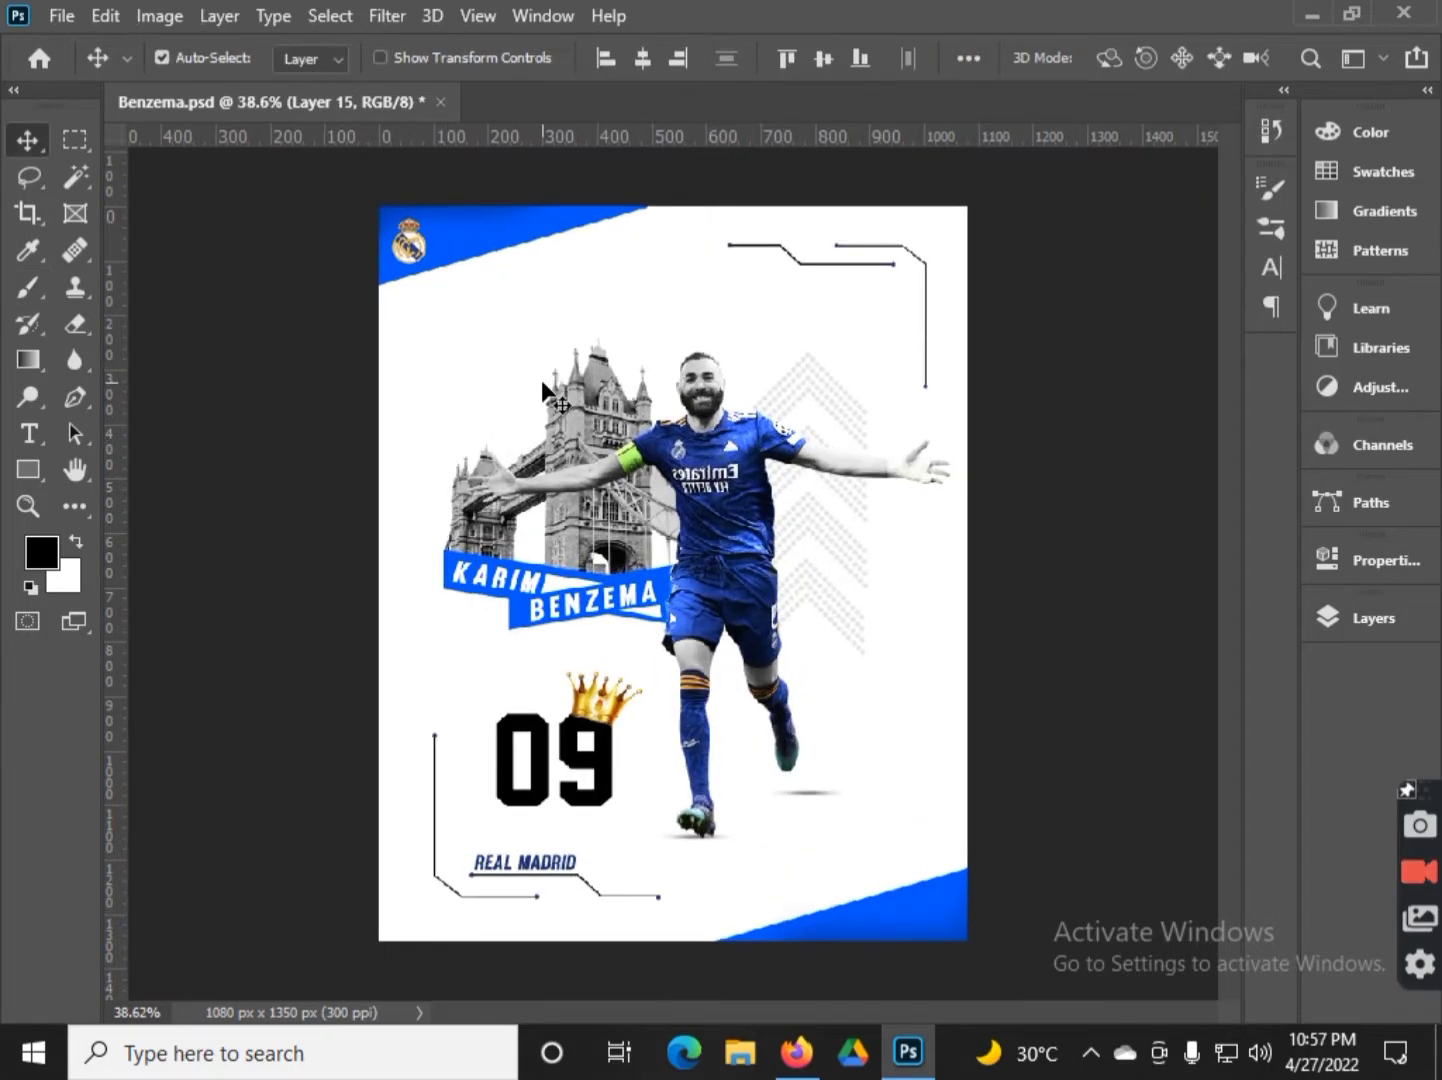
- Select every layer from top to bottom and group them
{"action": "left_click", "coordinate": [1376, 620]}
{"action": "left_click", "coordinate": [1115, 331]}
{"action": "scroll", "coordinate": [1100, 700], "scroll_direction": "down", "scroll_amount": 10}
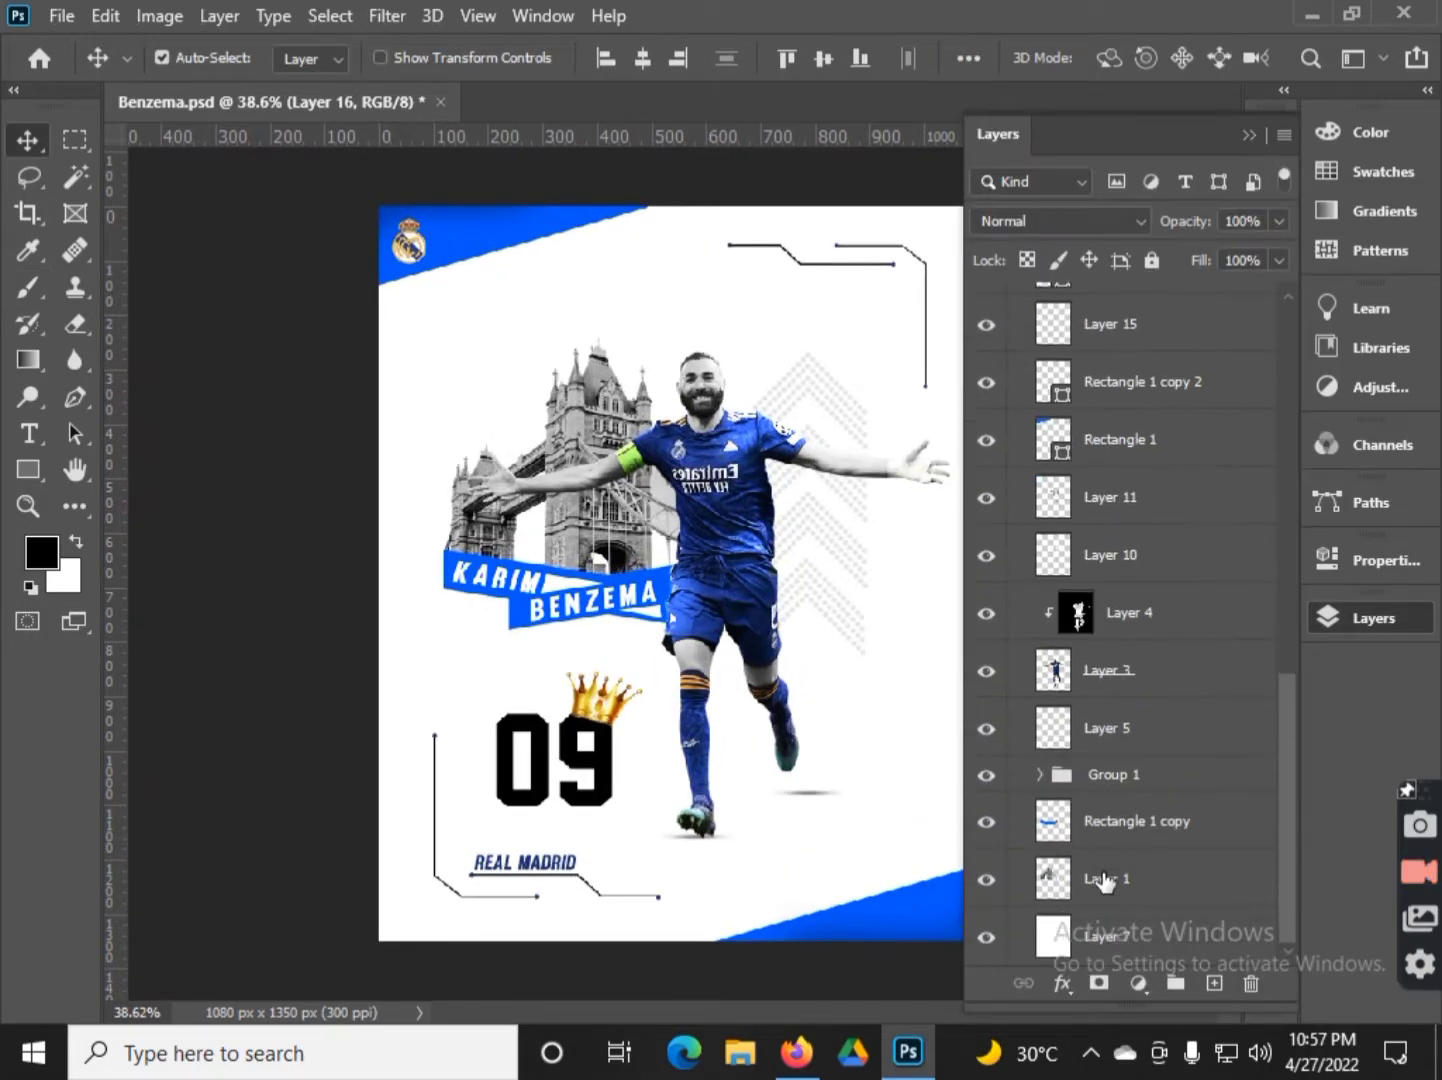
{"action": "left_click", "coordinate": [1127, 963]}
{"action": "left_click", "coordinate": [1175, 984]}
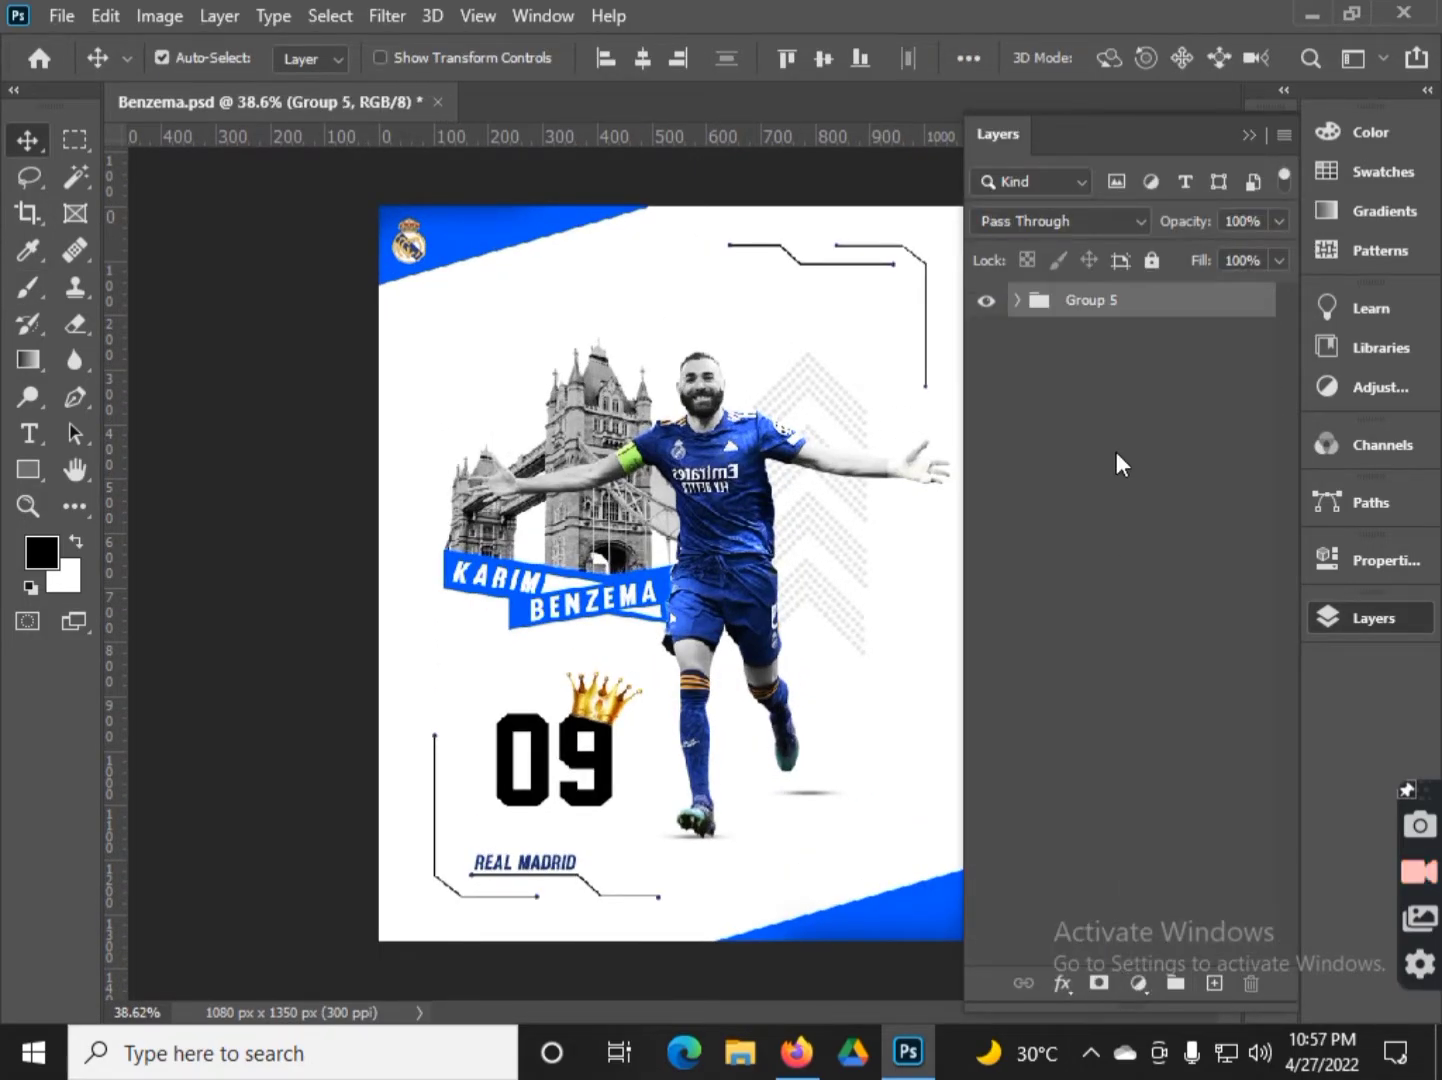
- Merge a copy of the poster group and apply 8% Uniform Monochromatic Add Noise
{"action": "key", "text": "ctrl+e"}
{"action": "key", "text": "F7"}
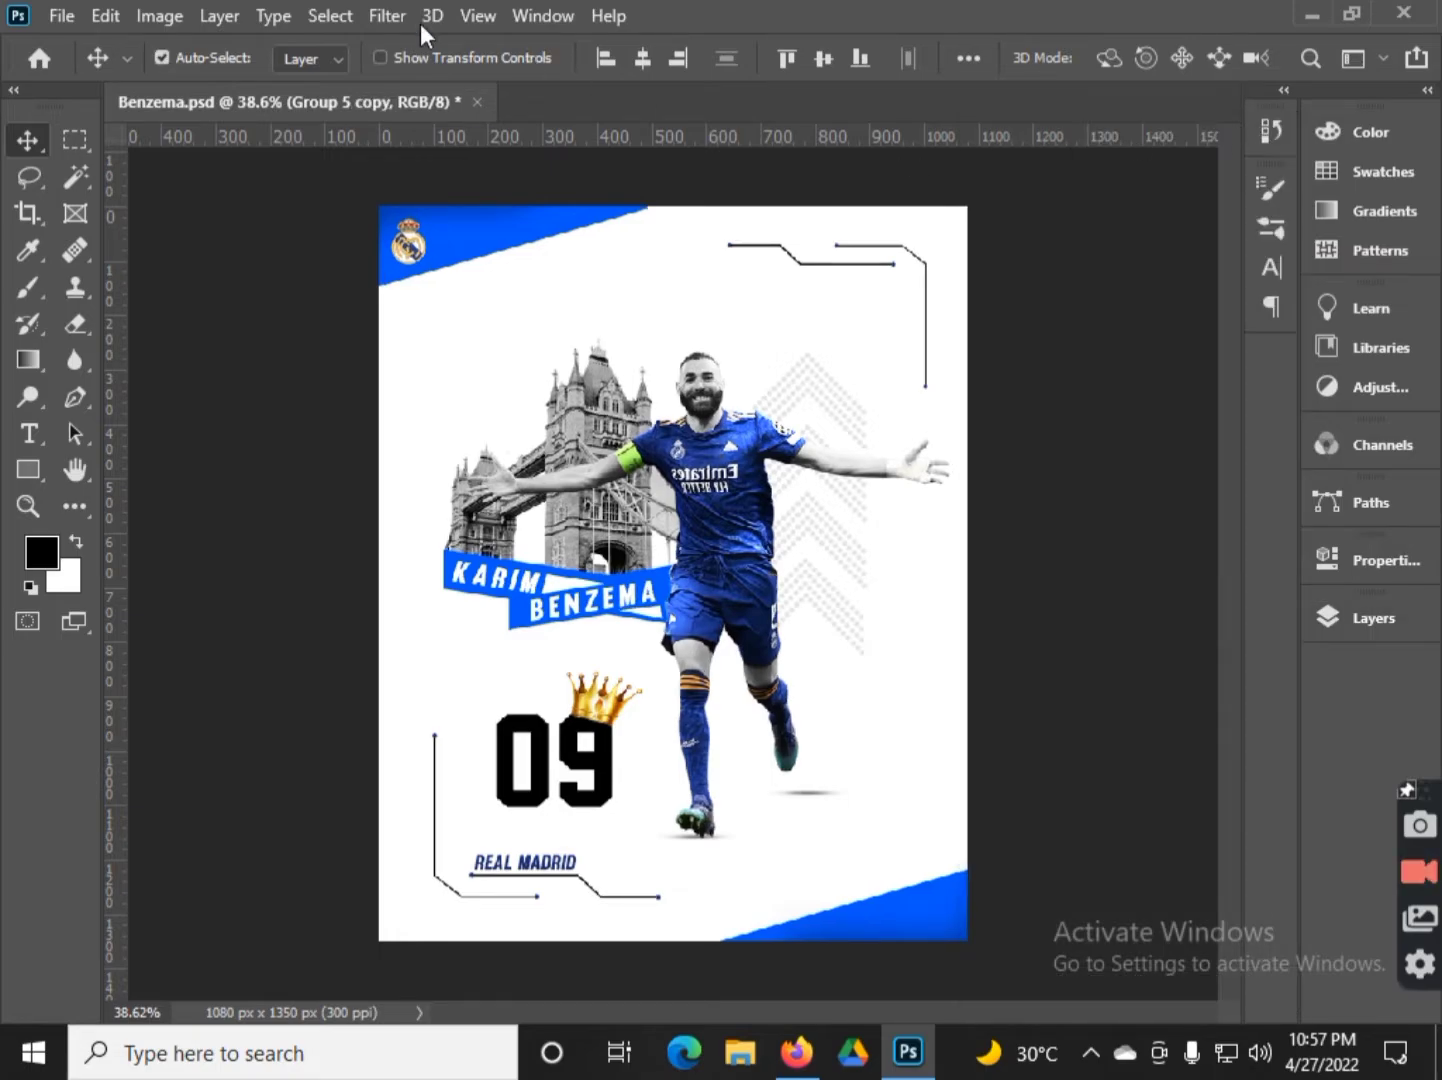
{"action": "left_click", "coordinate": [385, 12]}
{"action": "mouse_move", "coordinate": [410, 413]}
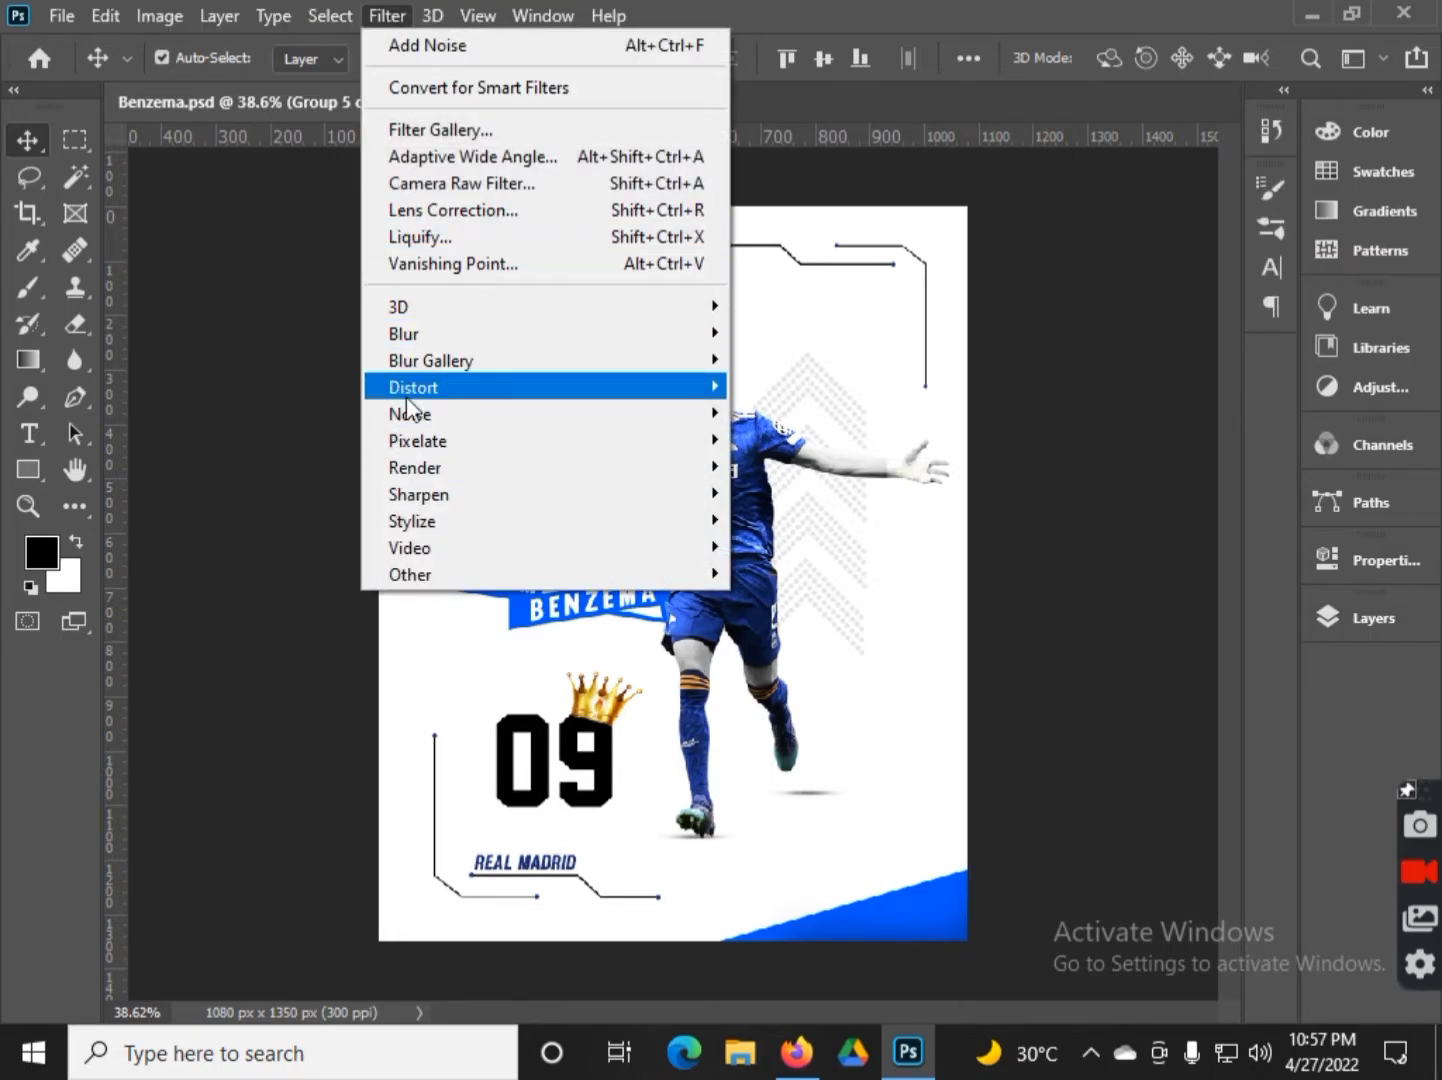
{"action": "left_click", "coordinate": [736, 411]}
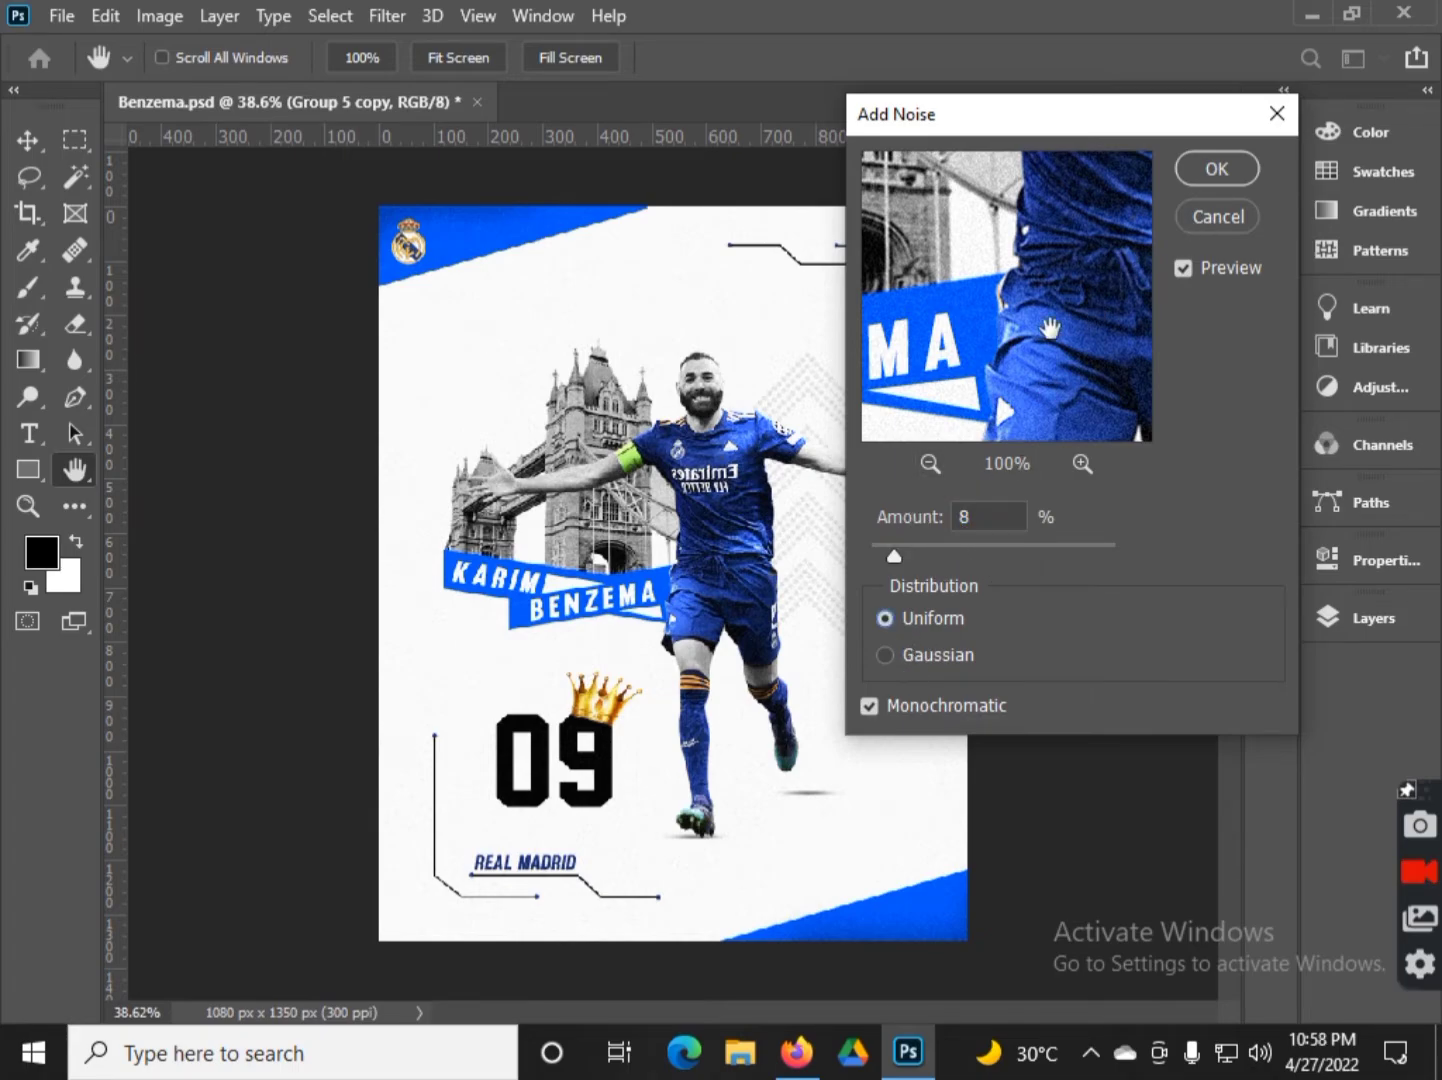
{"action": "left_click", "coordinate": [1212, 164]}
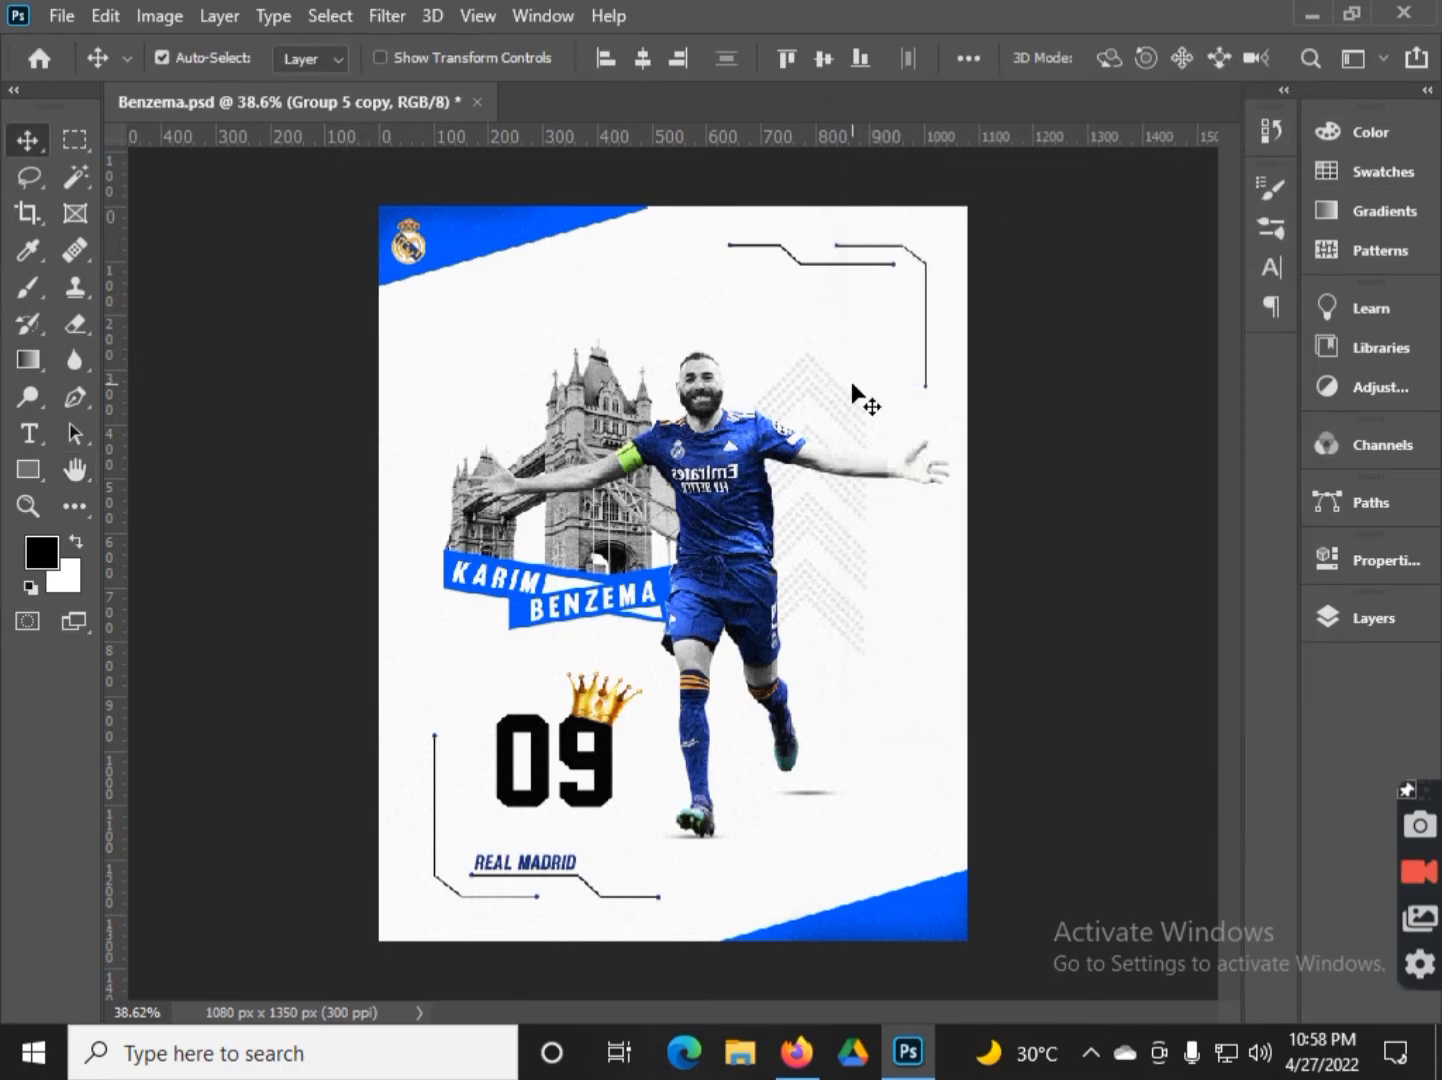